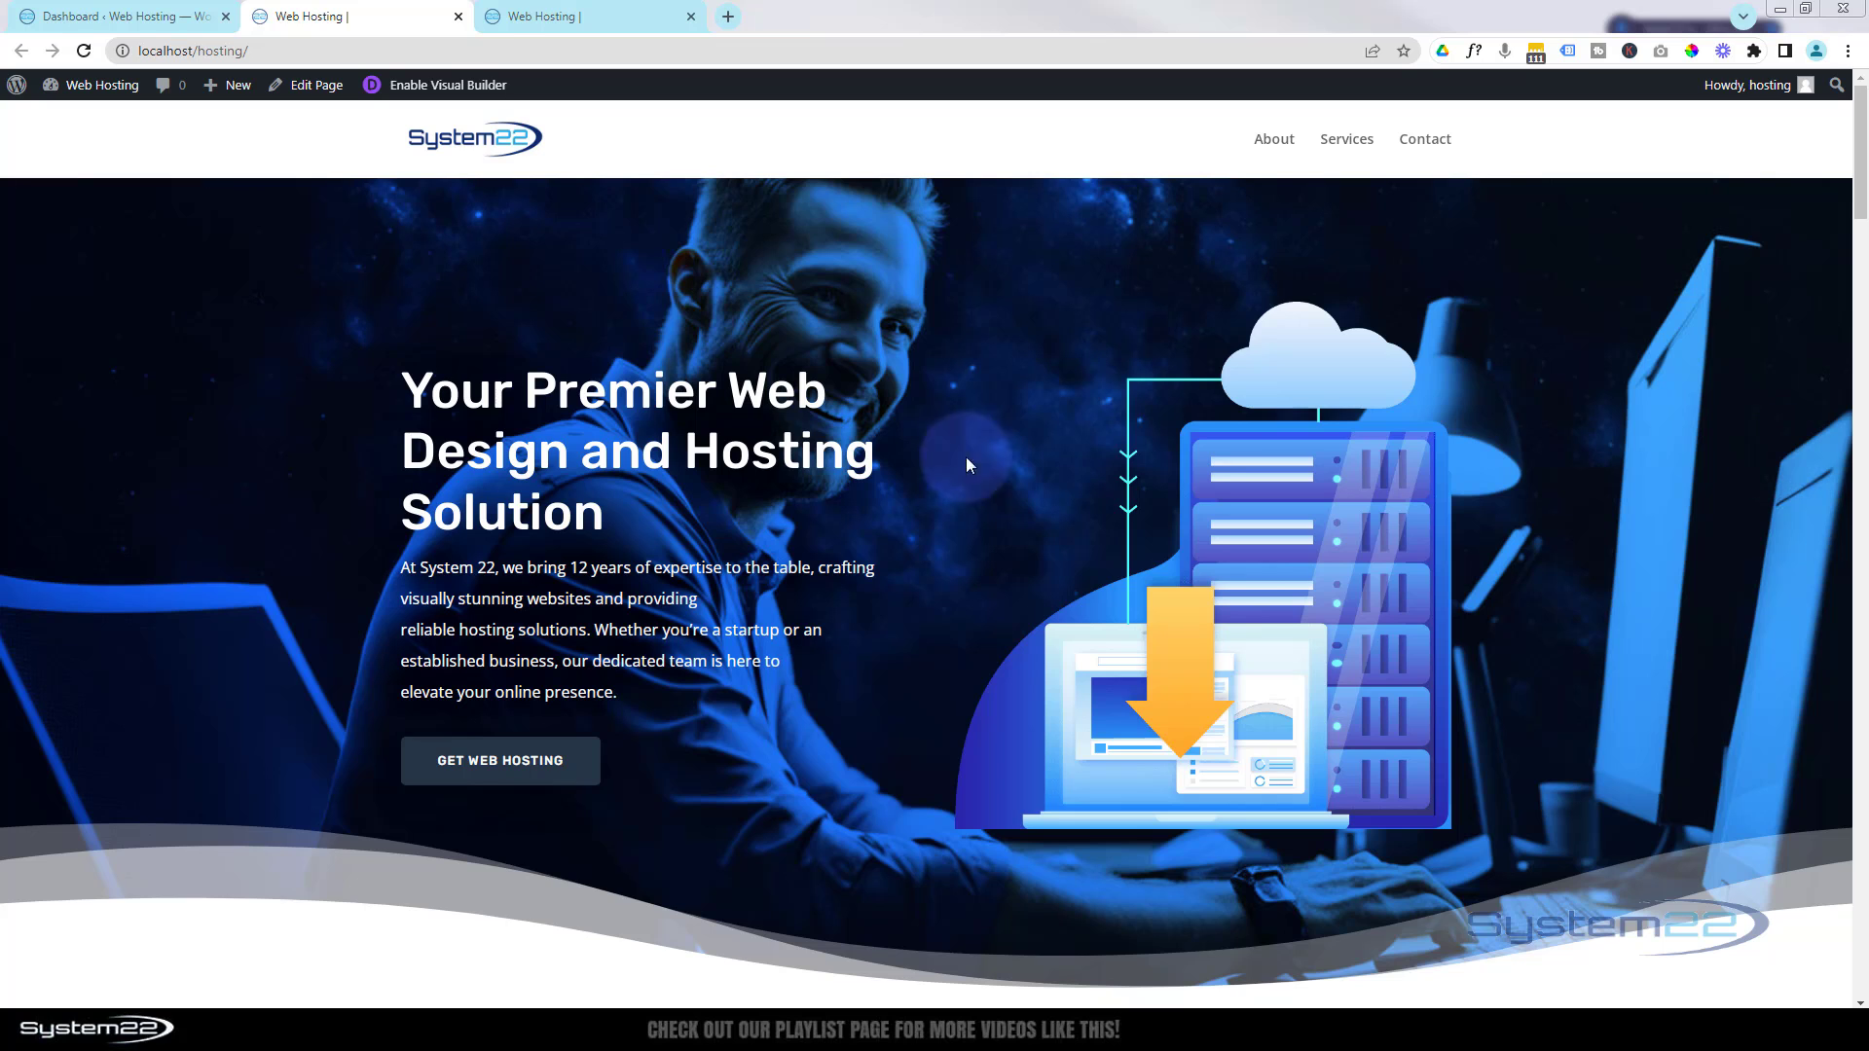
- Scroll through the dark HUGE SALE page in its browser tab
{"action": "left_click", "coordinate": [596, 17]}
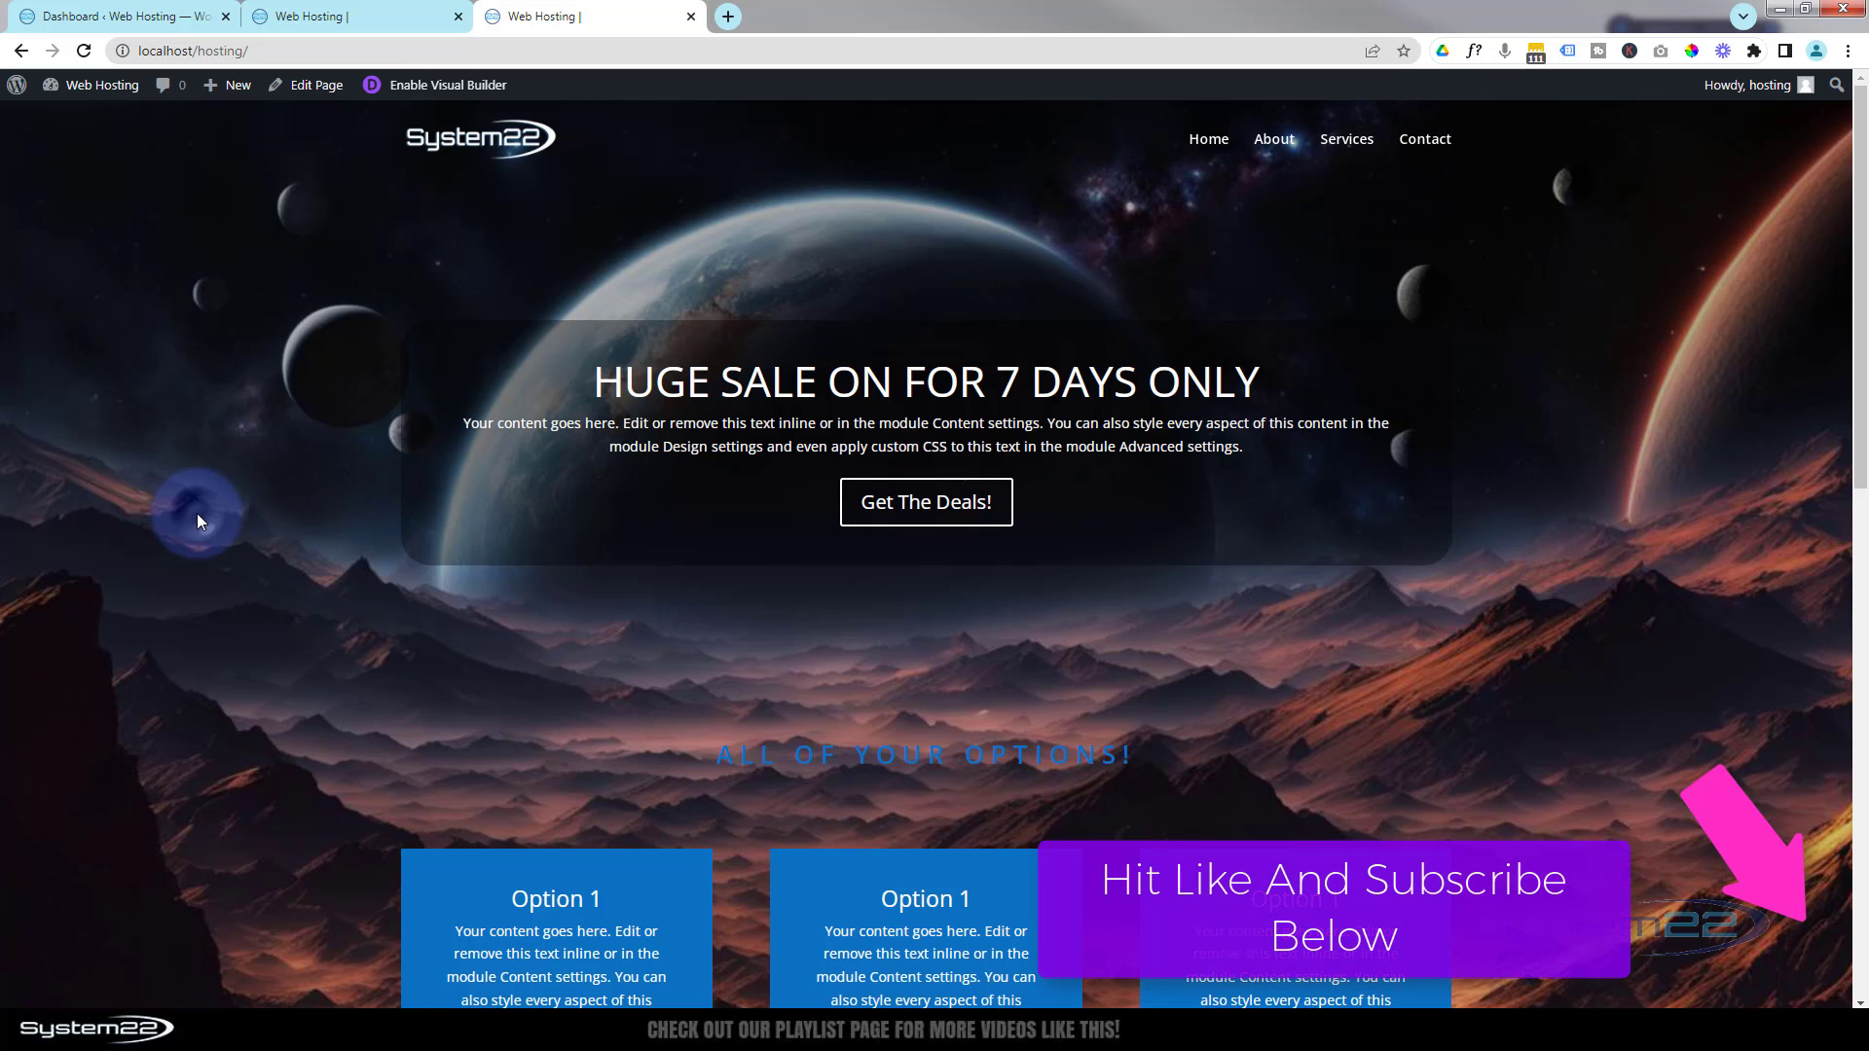
{"action": "scroll", "coordinate": [196, 515], "scroll_direction": "down", "scroll_amount": 4}
{"action": "scroll", "coordinate": [198, 514], "scroll_direction": "down", "scroll_amount": 5}
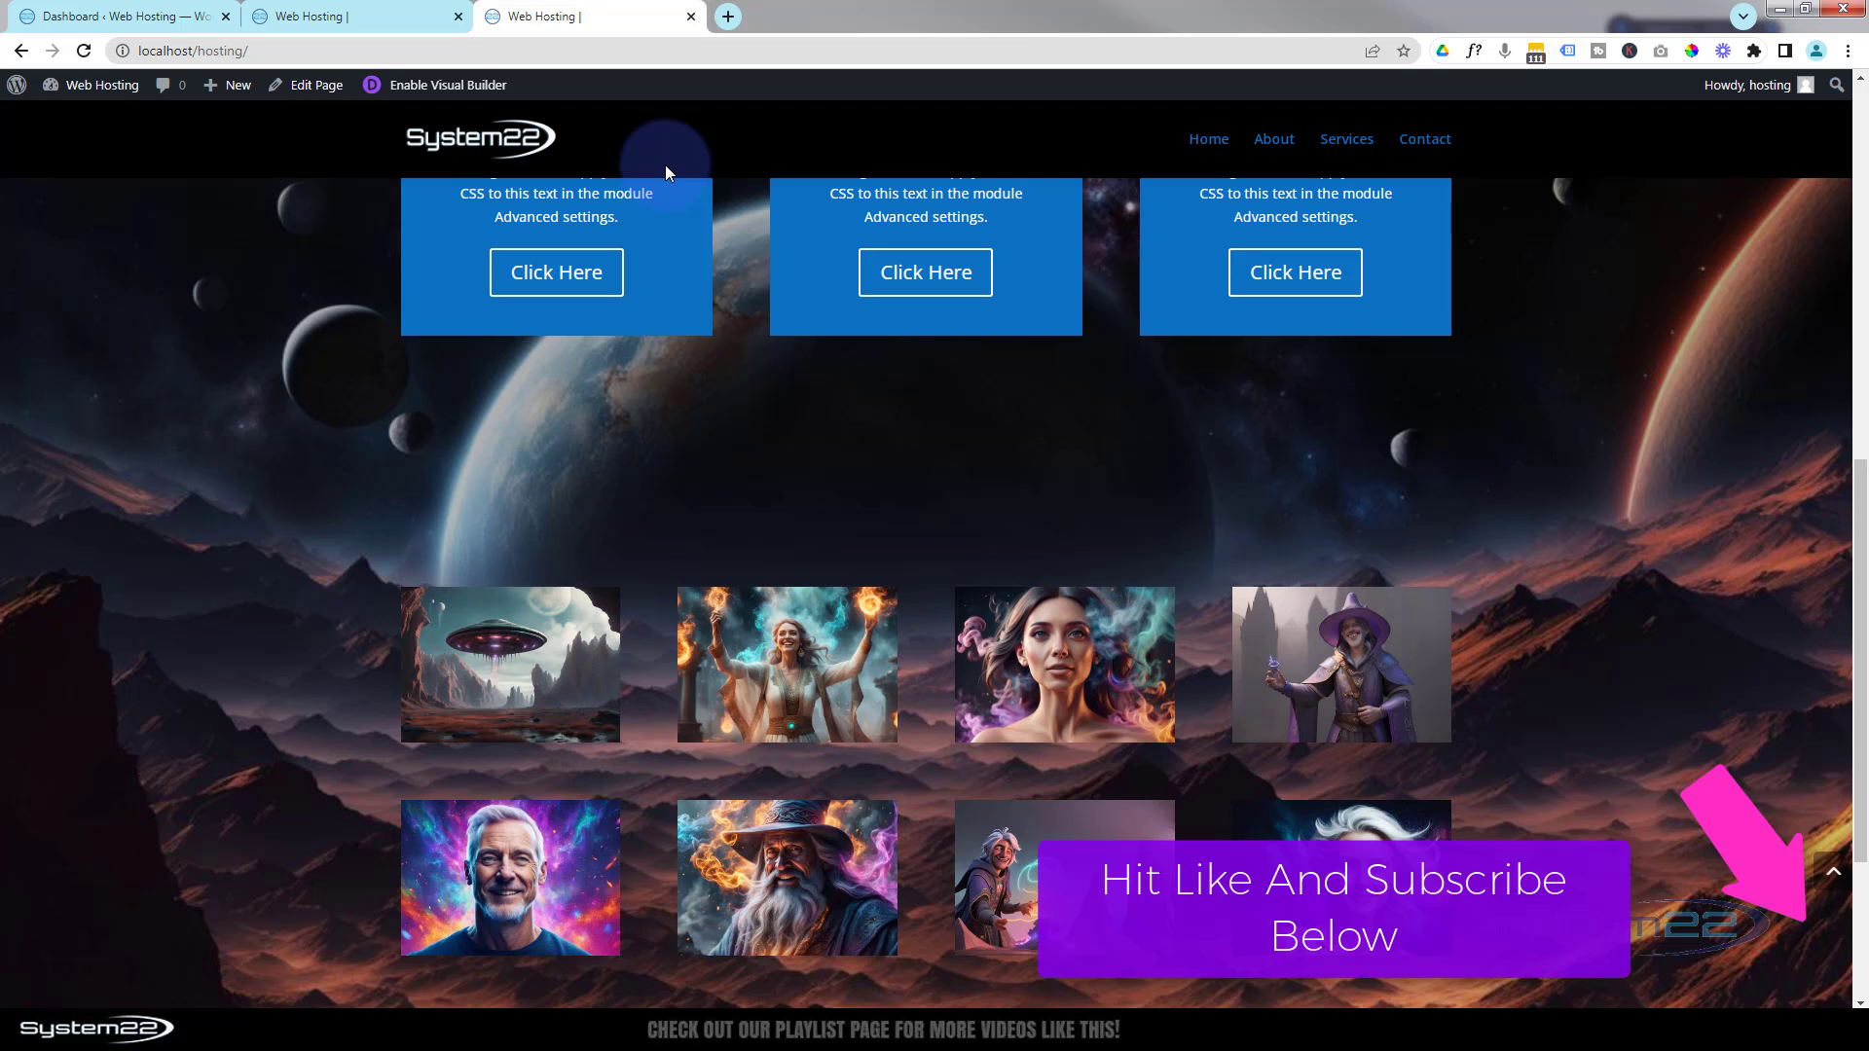
{"action": "scroll", "coordinate": [172, 464], "scroll_direction": "down", "scroll_amount": 2}
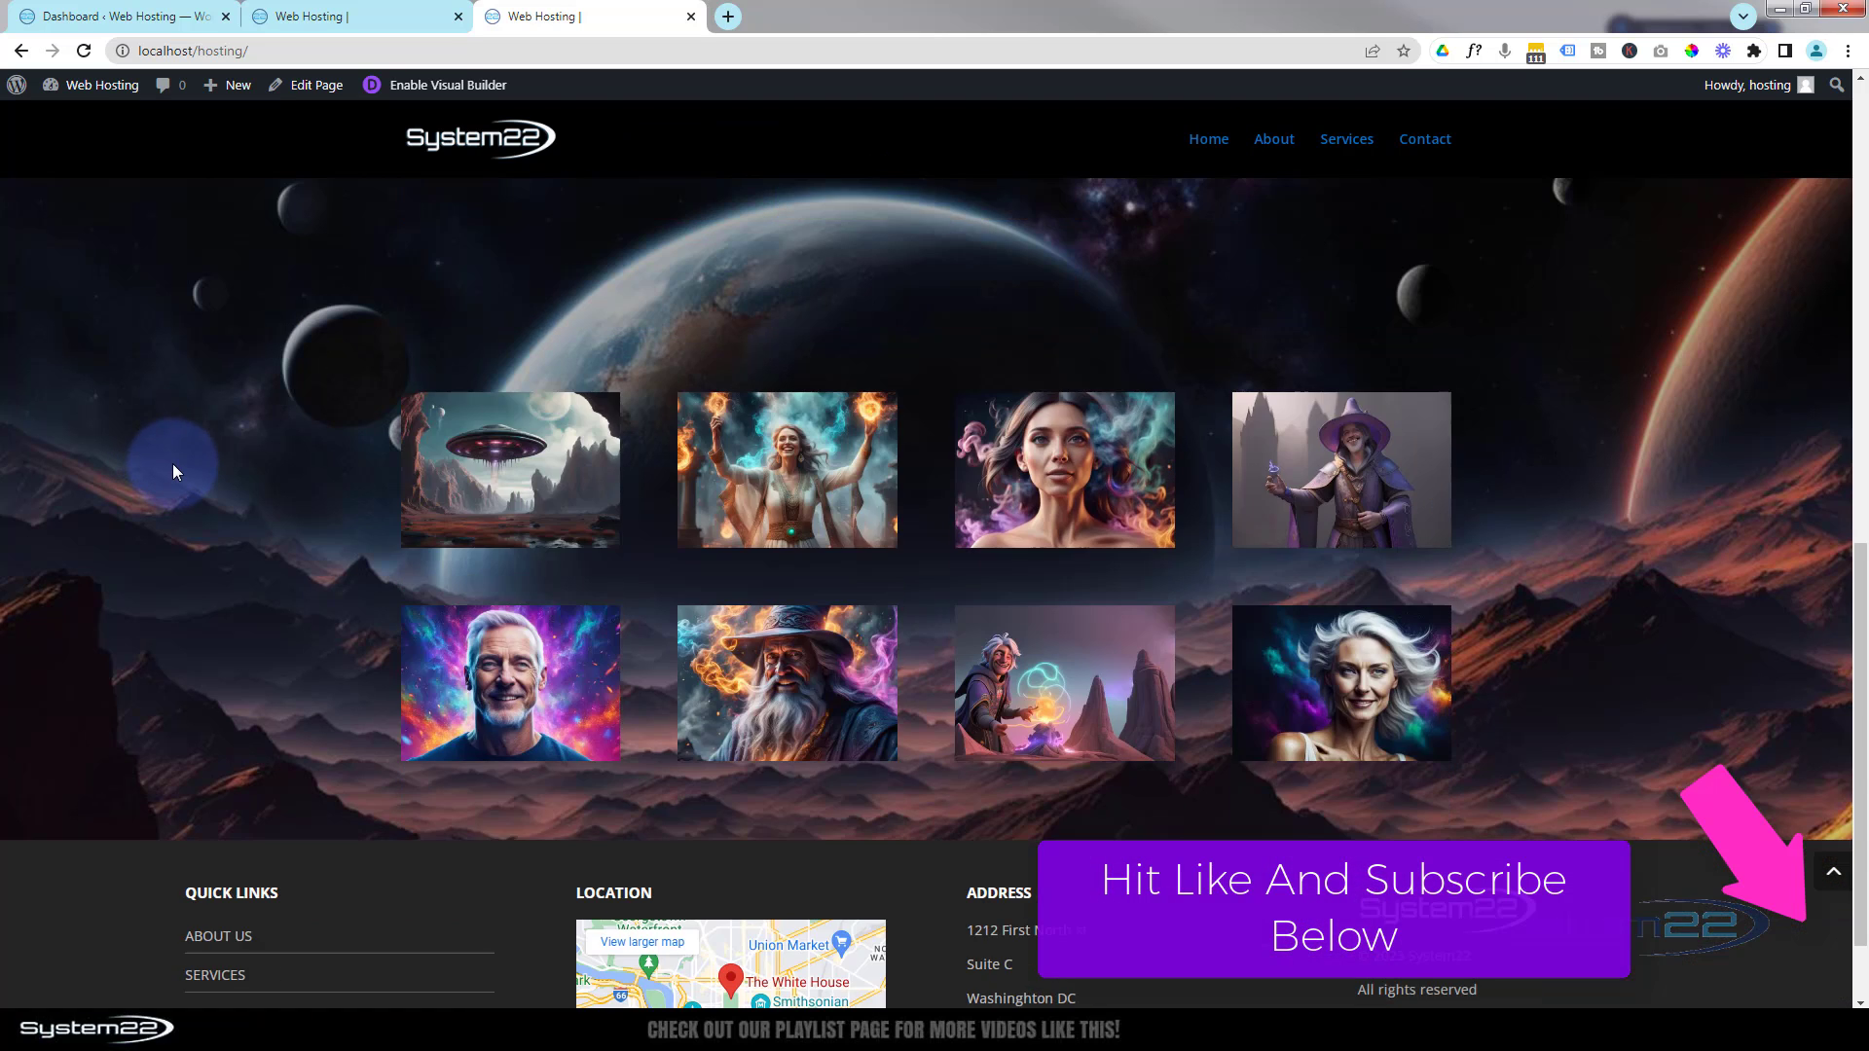
{"action": "scroll", "coordinate": [173, 465], "scroll_direction": "up", "scroll_amount": 4}
{"action": "scroll", "coordinate": [174, 465], "scroll_direction": "up", "scroll_amount": 7}
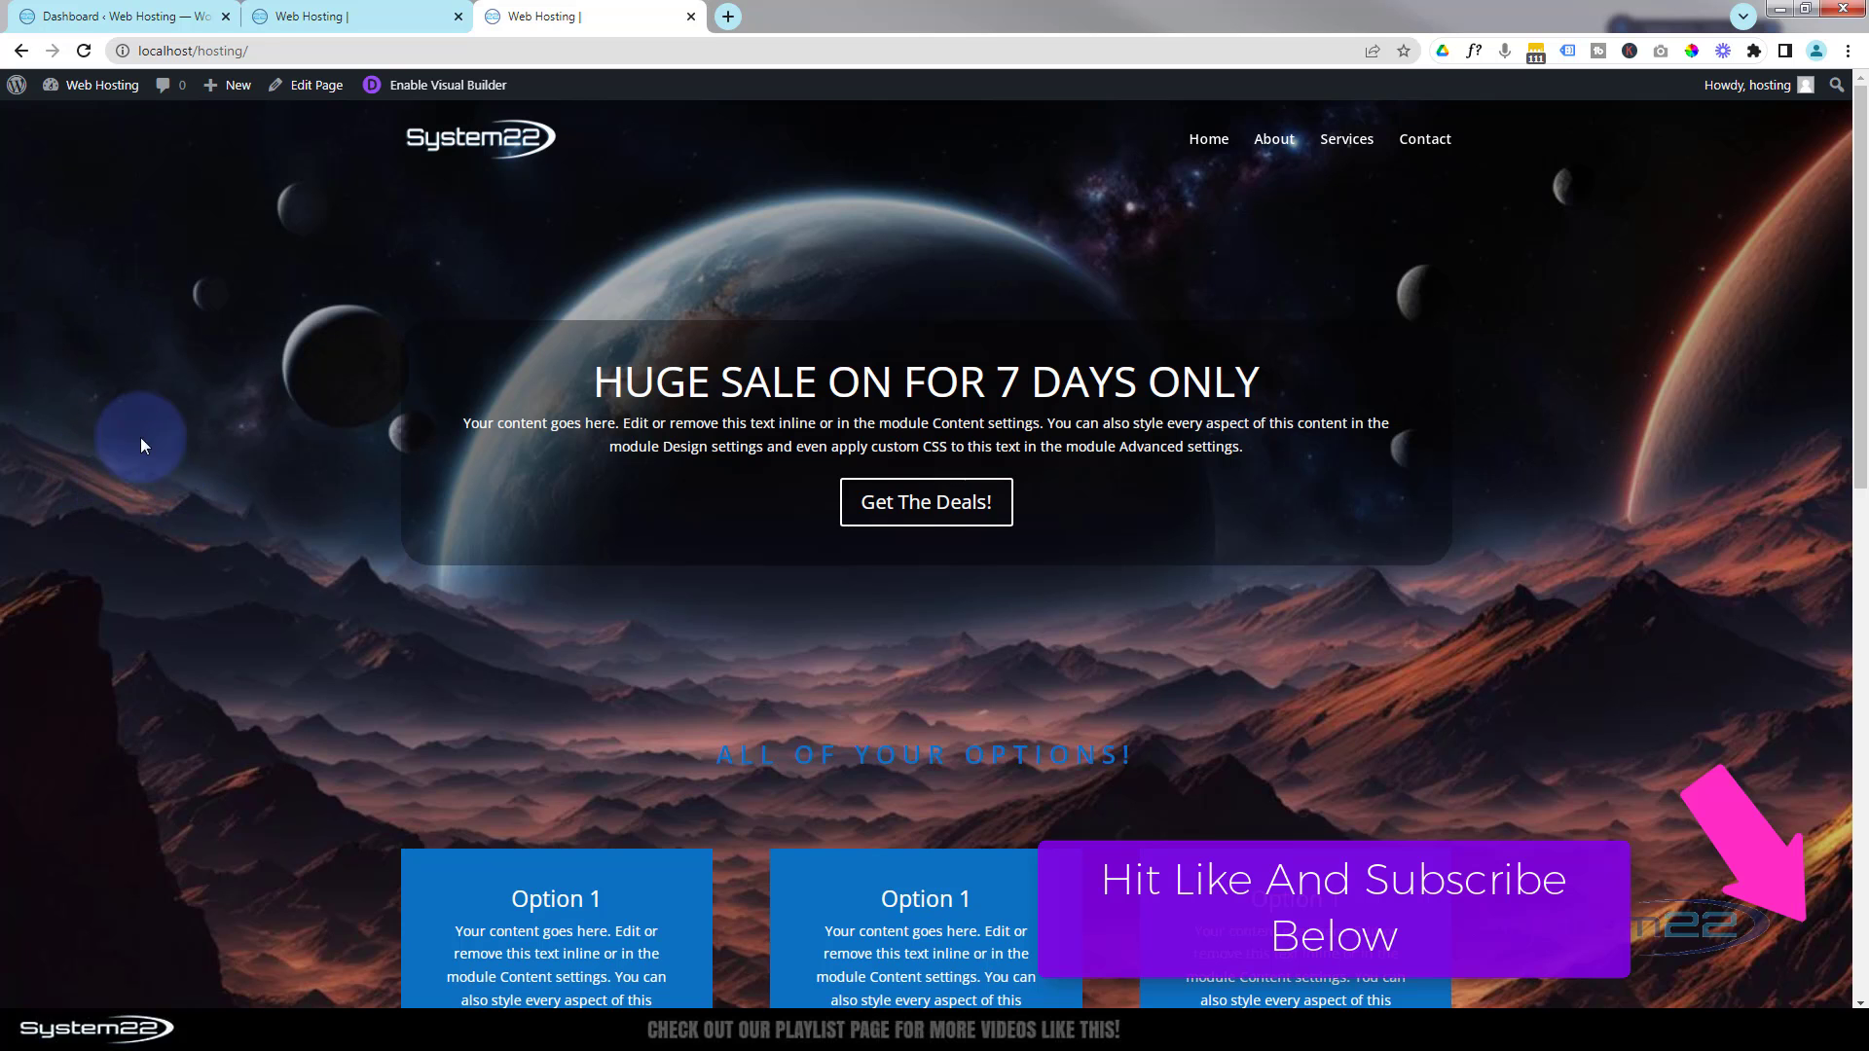
- View the Services page from the hosting homepage, then return to the HUGE SALE tab
{"action": "left_click", "coordinate": [370, 15]}
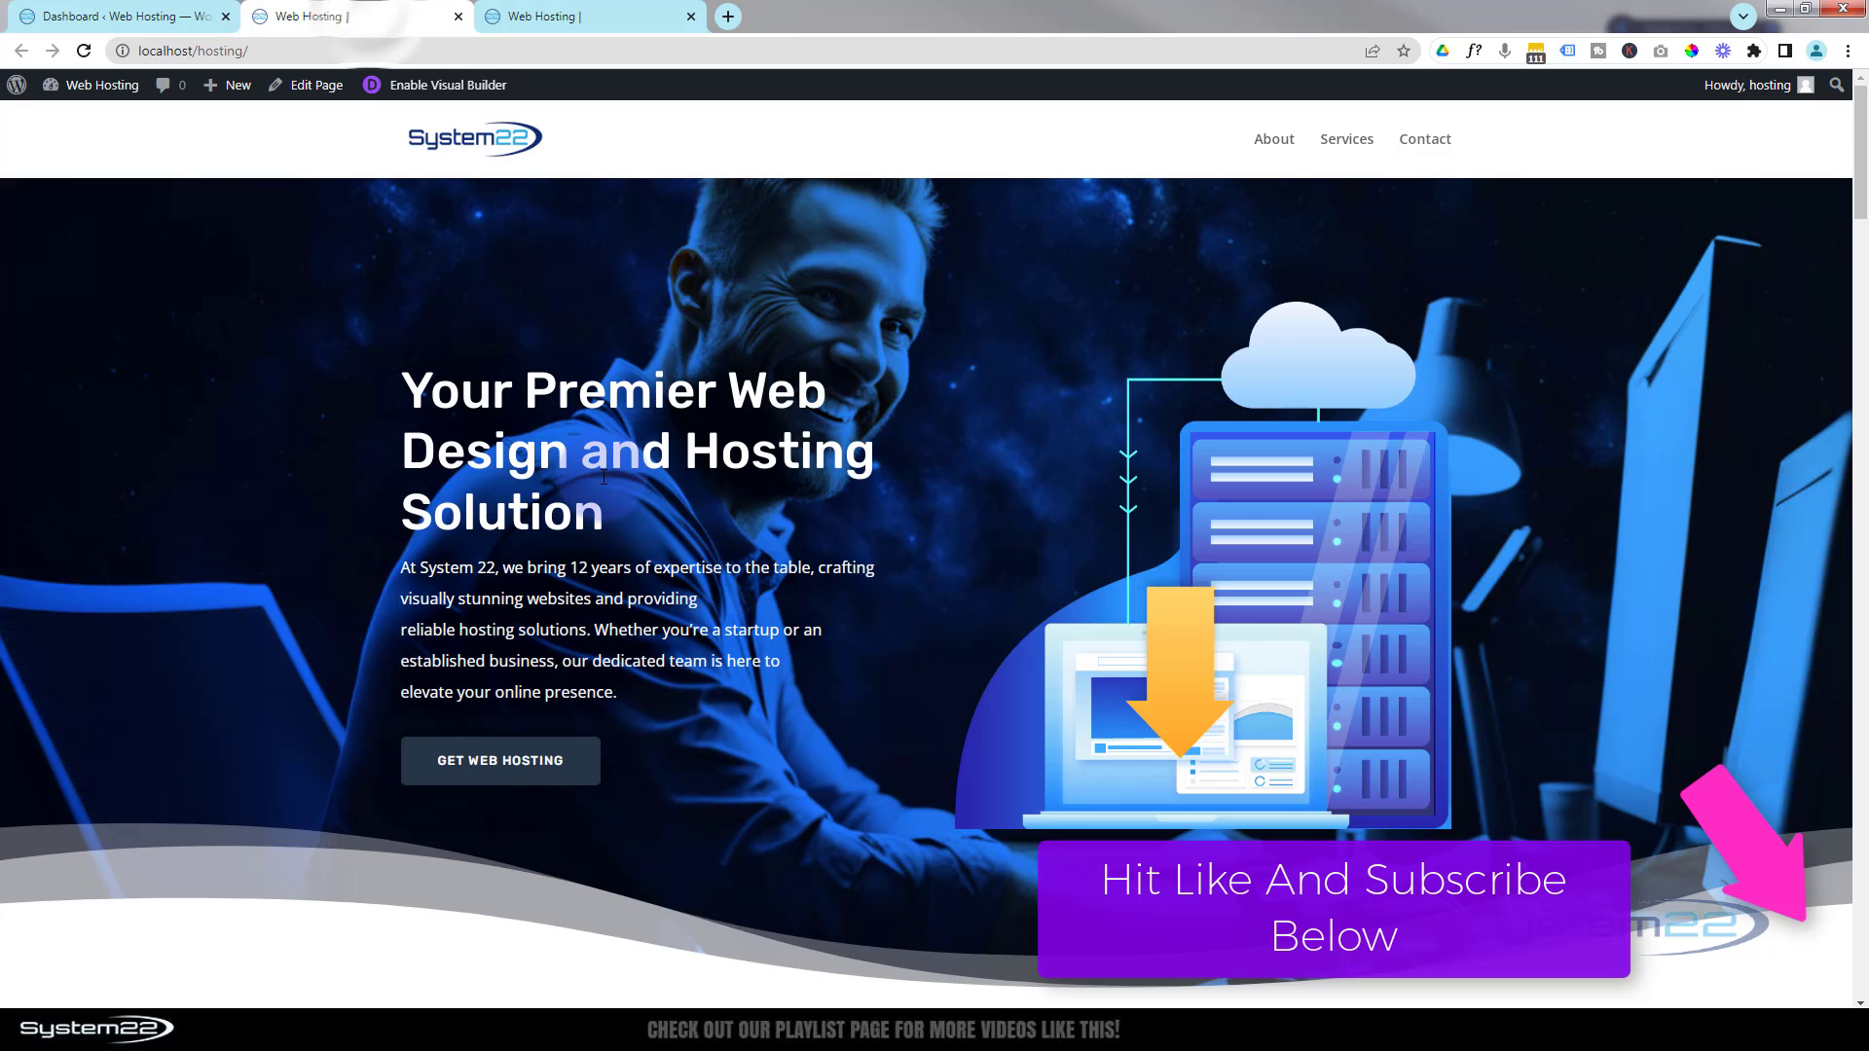
{"action": "scroll", "coordinate": [601, 476], "scroll_direction": "down", "scroll_amount": 6}
{"action": "scroll", "coordinate": [601, 476], "scroll_direction": "up", "scroll_amount": 6}
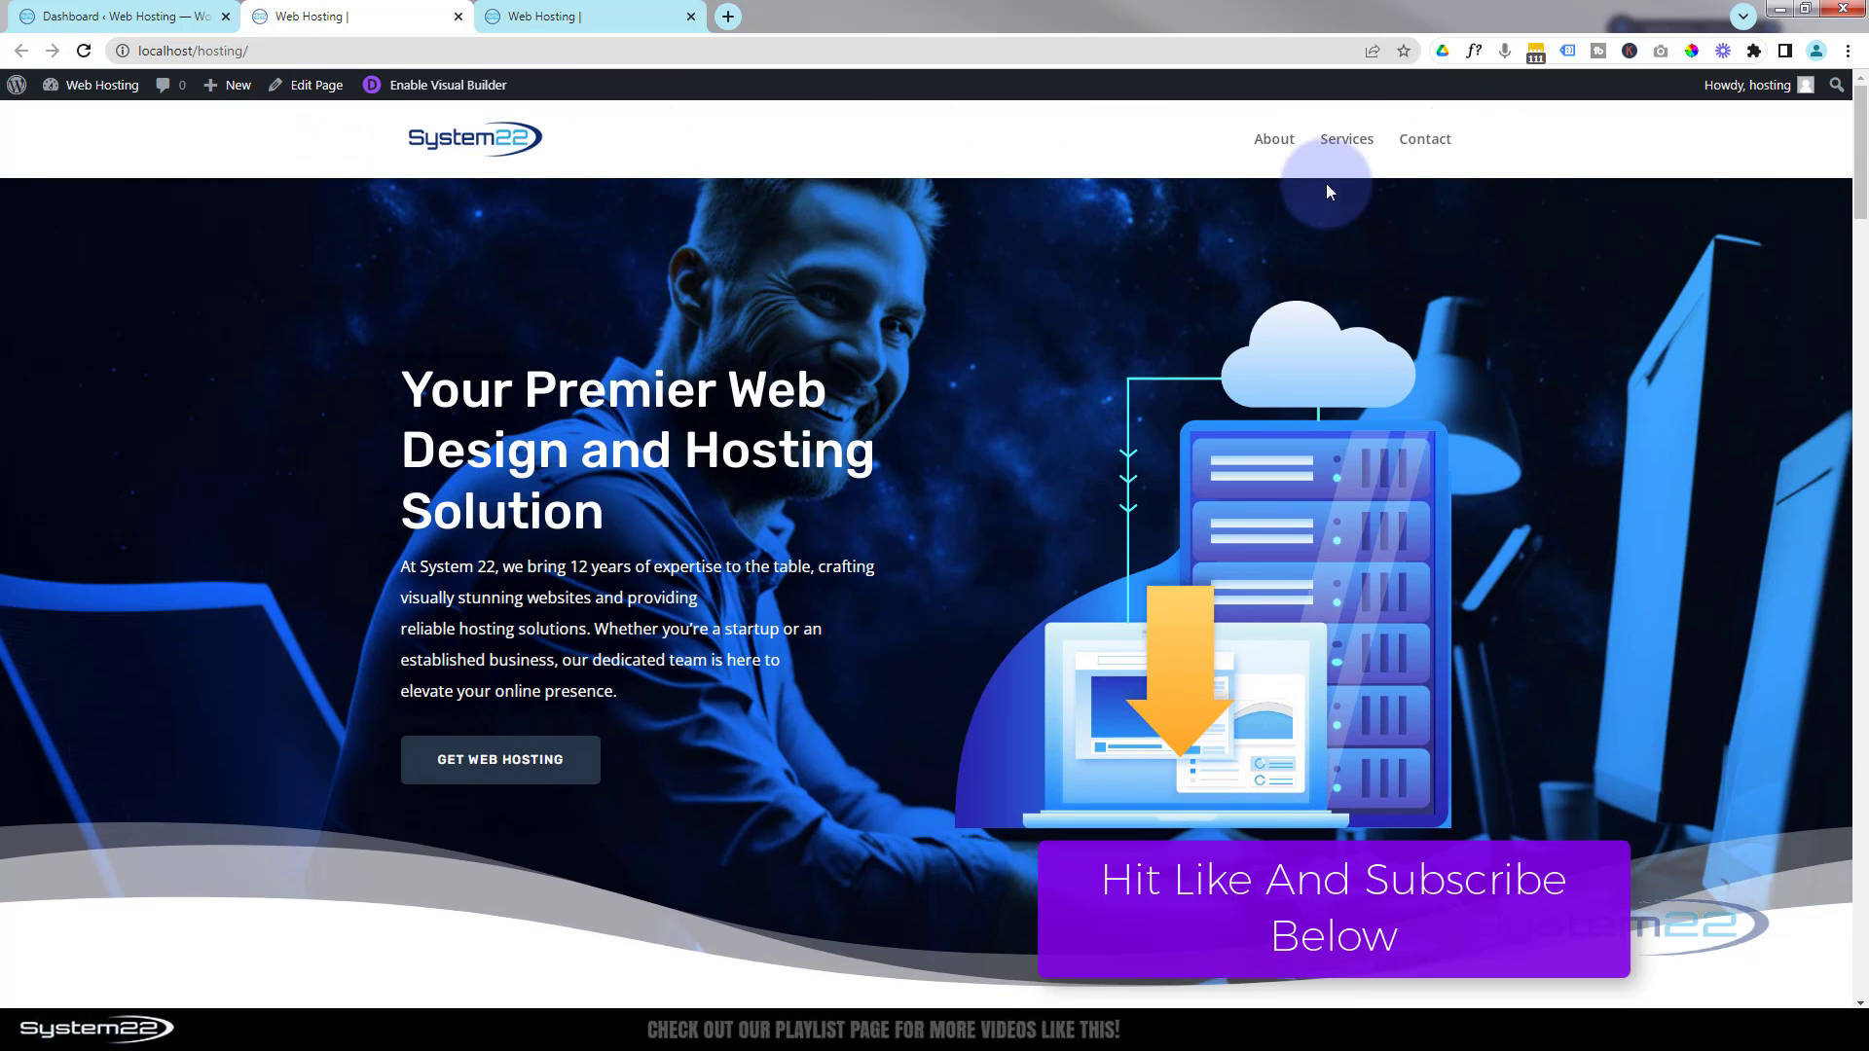
{"action": "left_click", "coordinate": [1348, 145]}
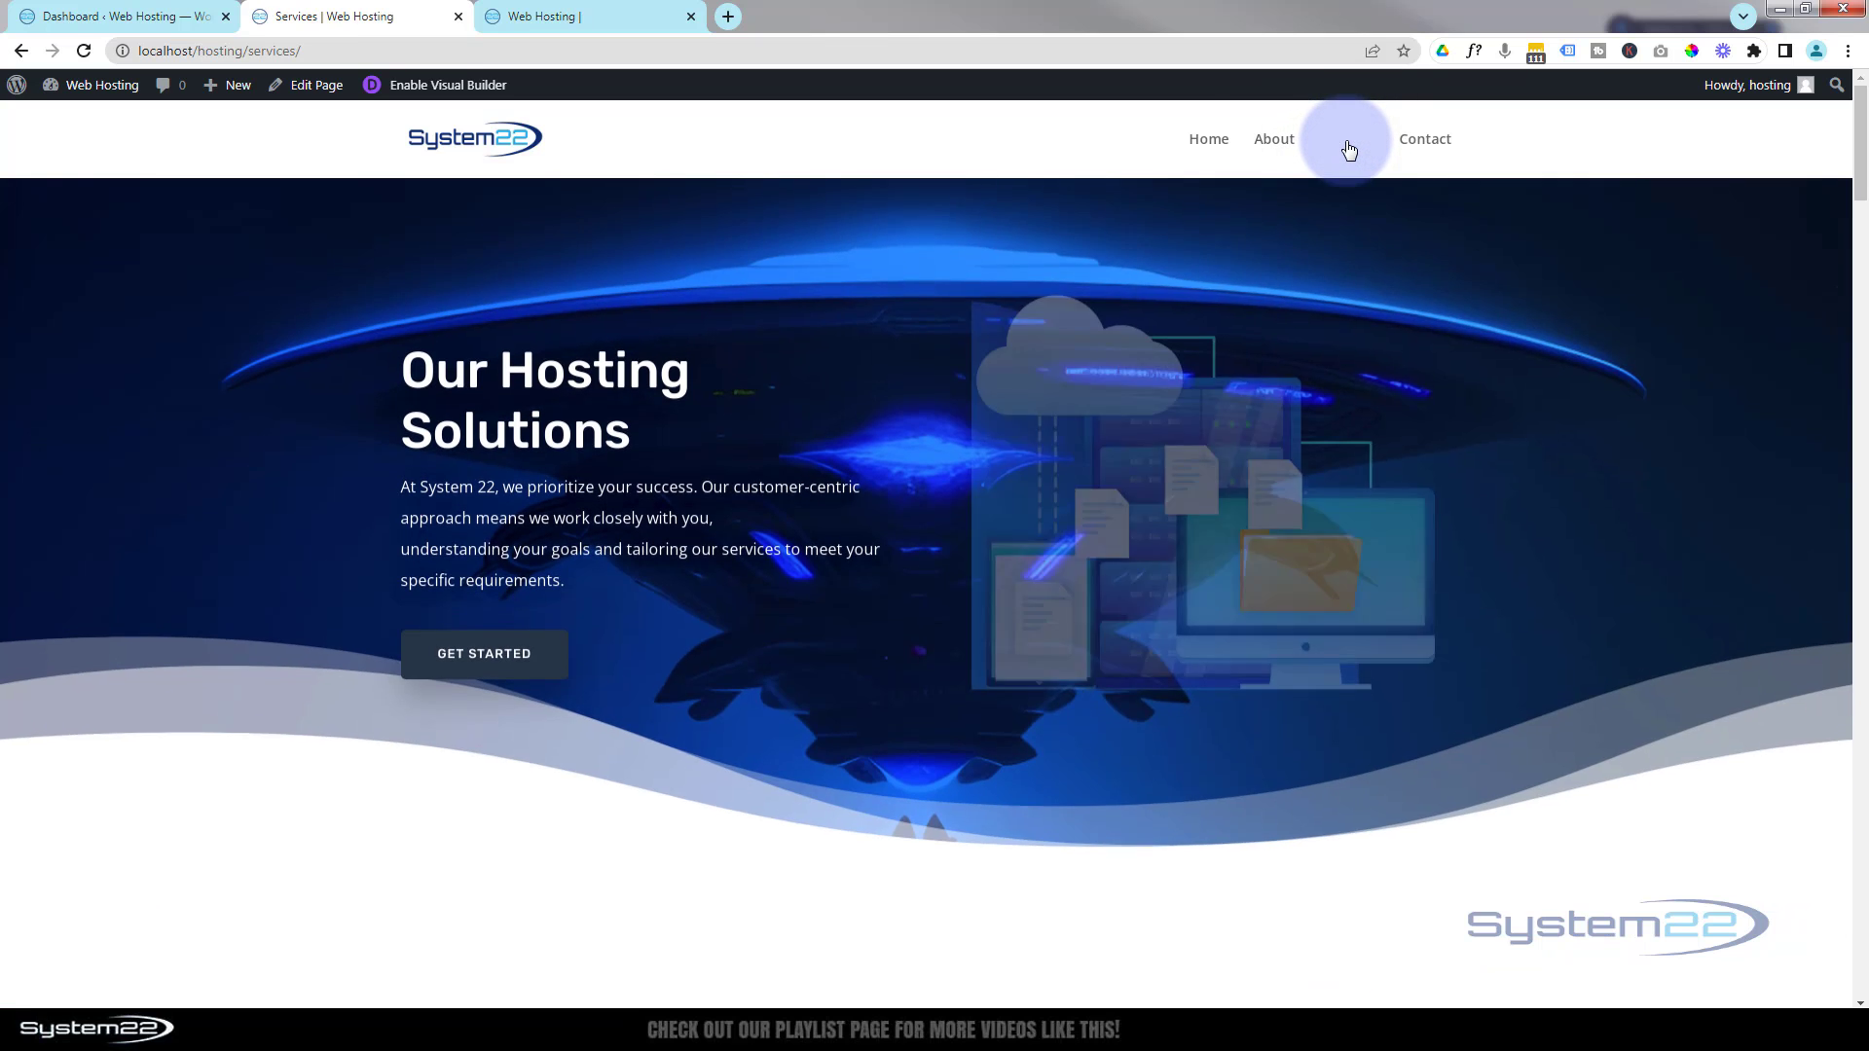
{"action": "scroll", "coordinate": [839, 428], "scroll_direction": "down", "scroll_amount": 2}
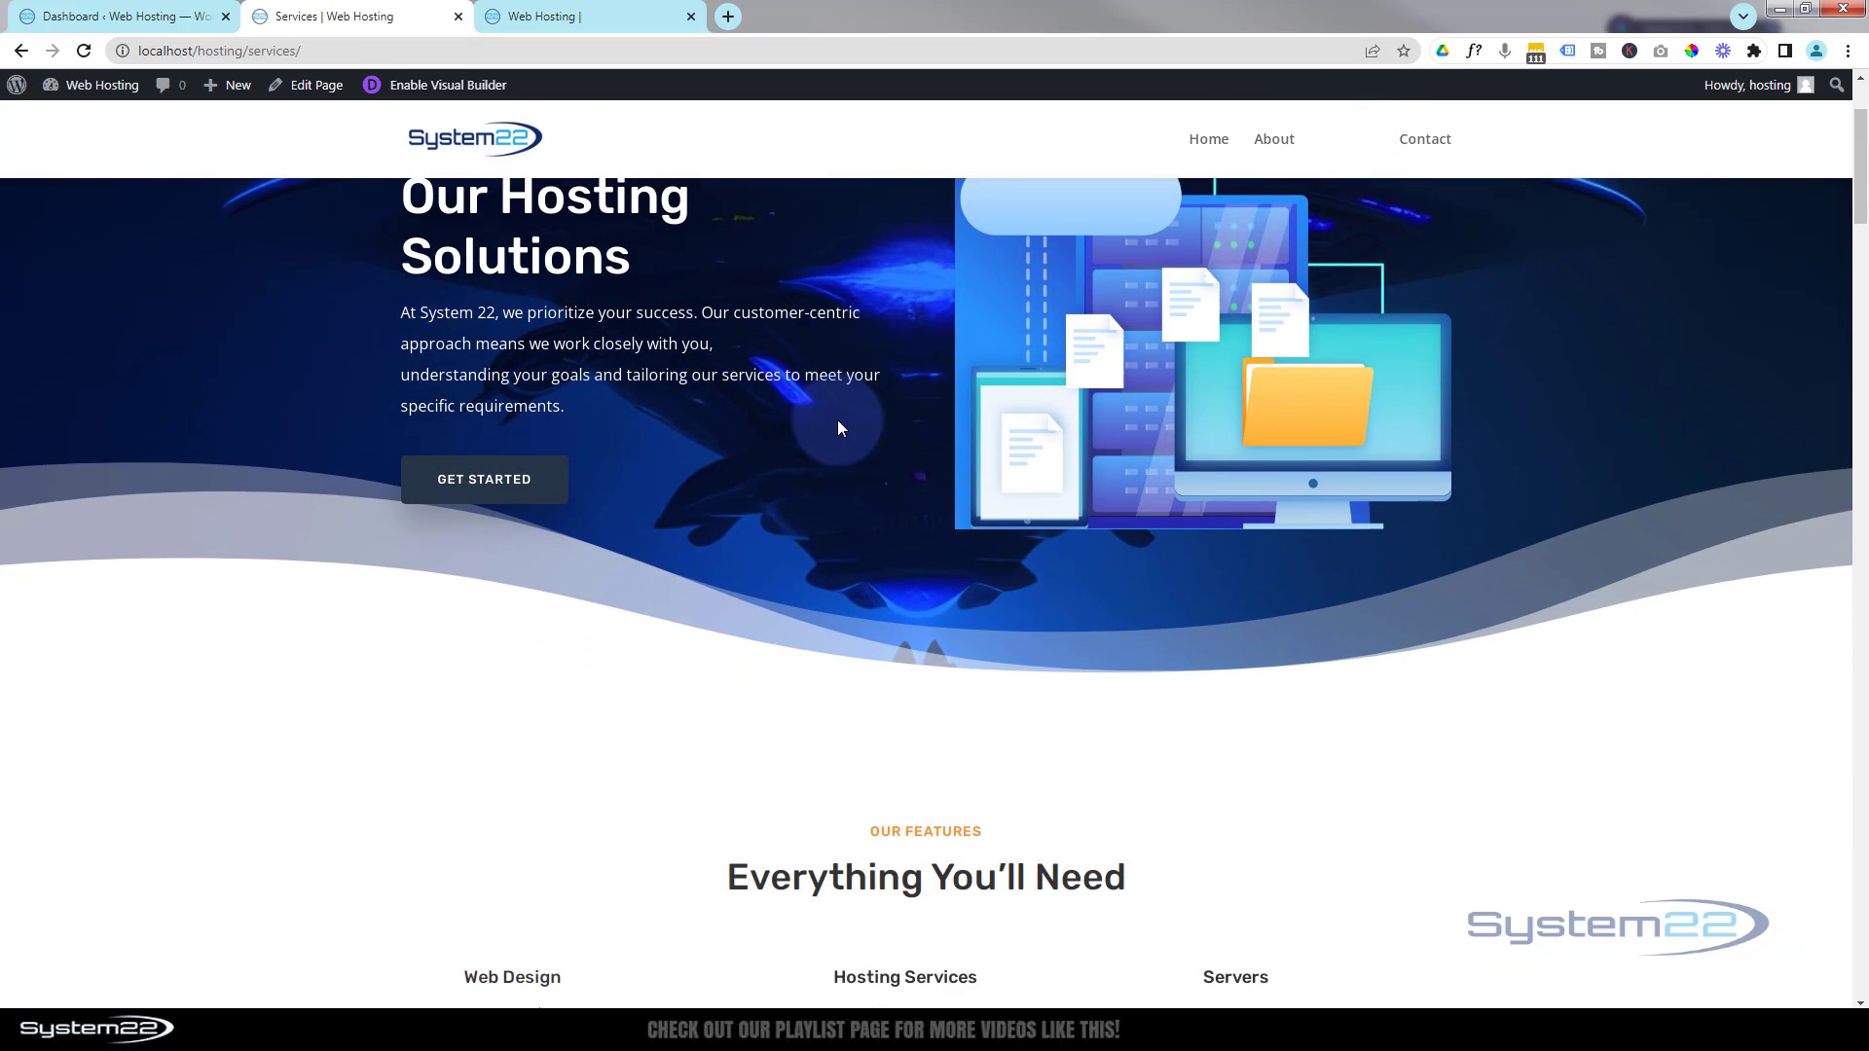
{"action": "scroll", "coordinate": [838, 428], "scroll_direction": "down", "scroll_amount": 2}
{"action": "scroll", "coordinate": [838, 427], "scroll_direction": "up", "scroll_amount": 4}
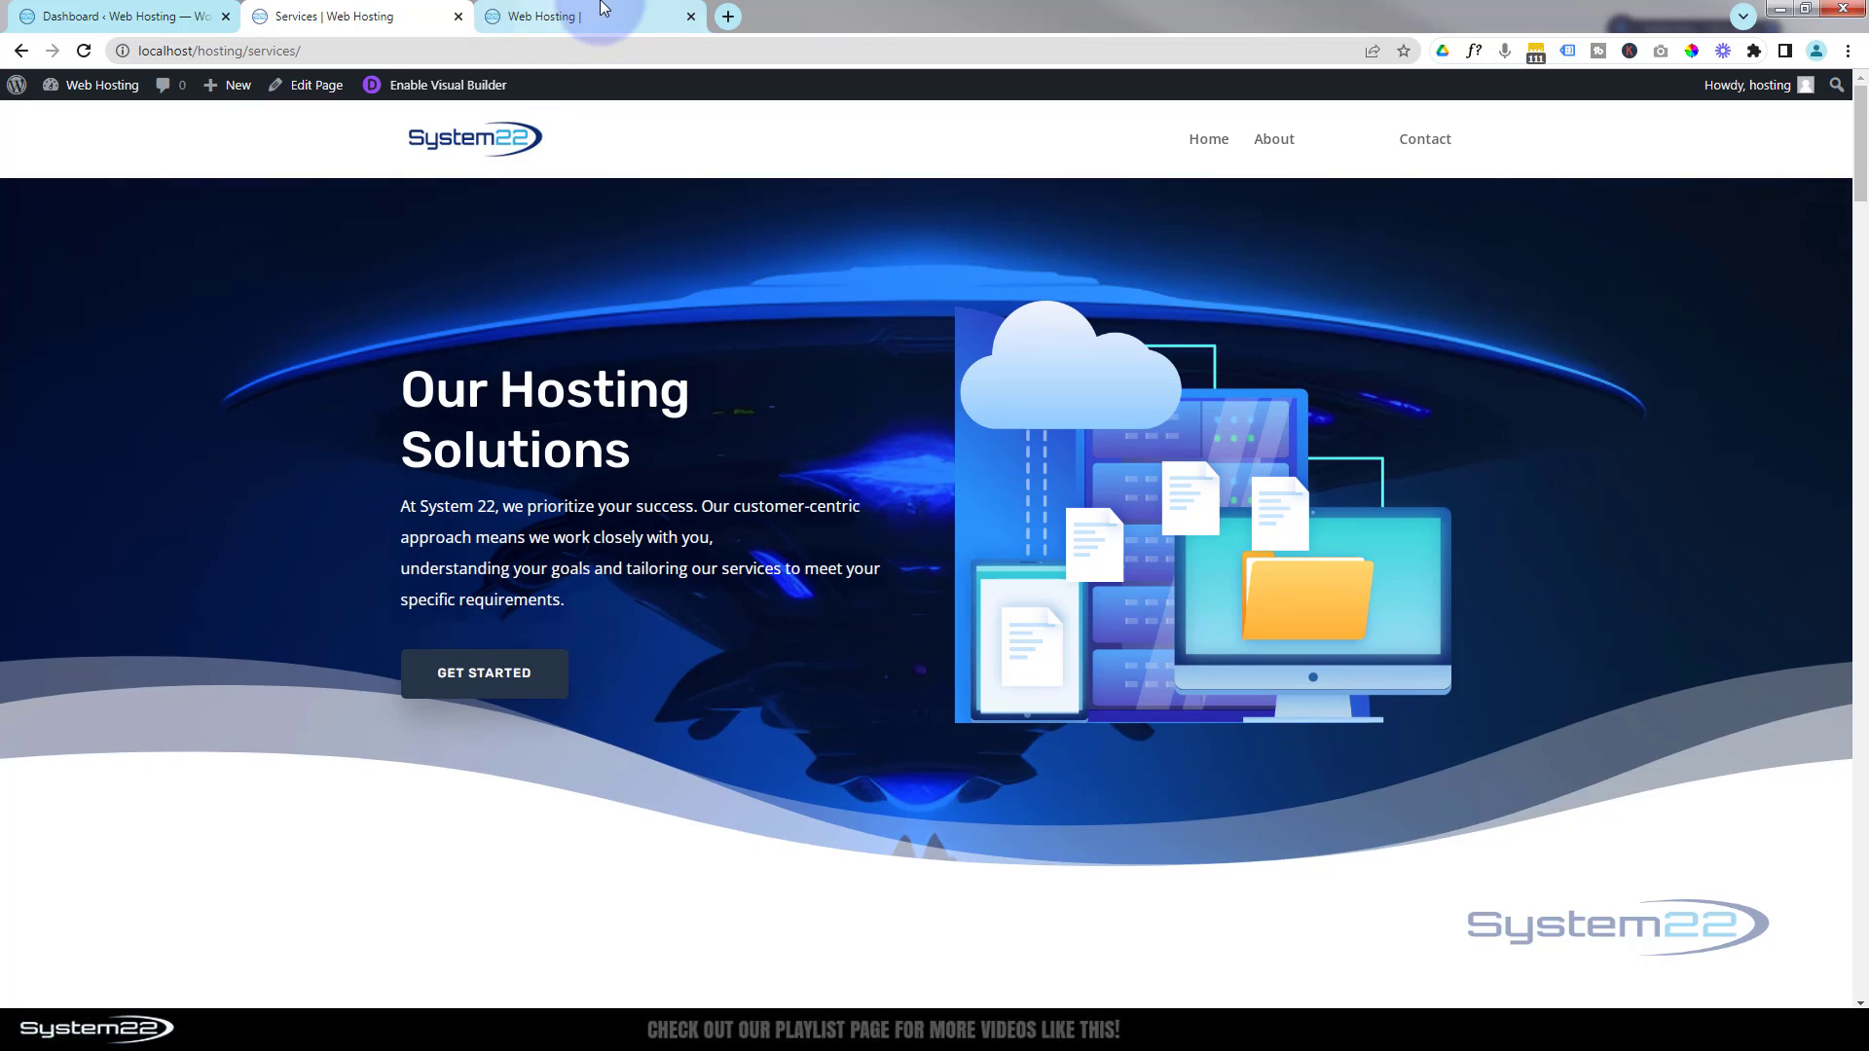
{"action": "left_click", "coordinate": [604, 12]}
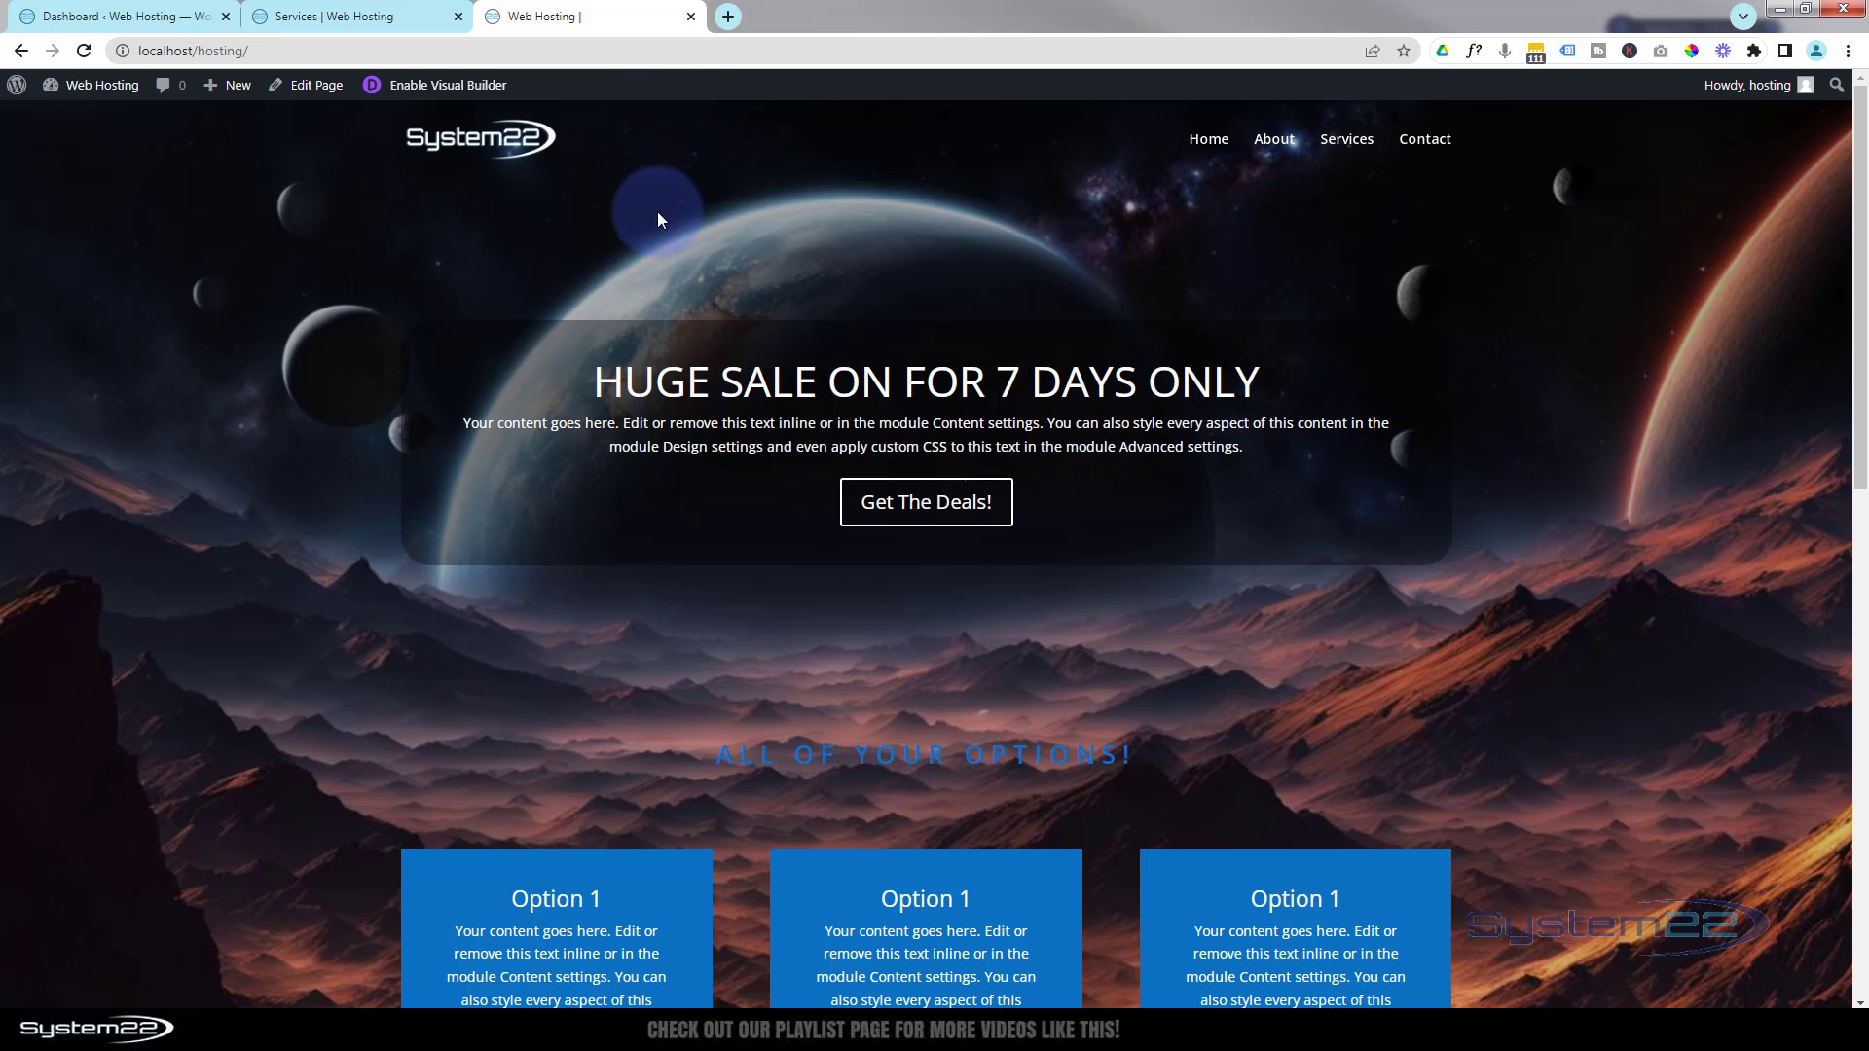
- Open Pages > All Pages from the admin Dashboard in a new tab
{"action": "left_click", "coordinate": [91, 13]}
{"action": "mouse_move", "coordinate": [62, 315]}
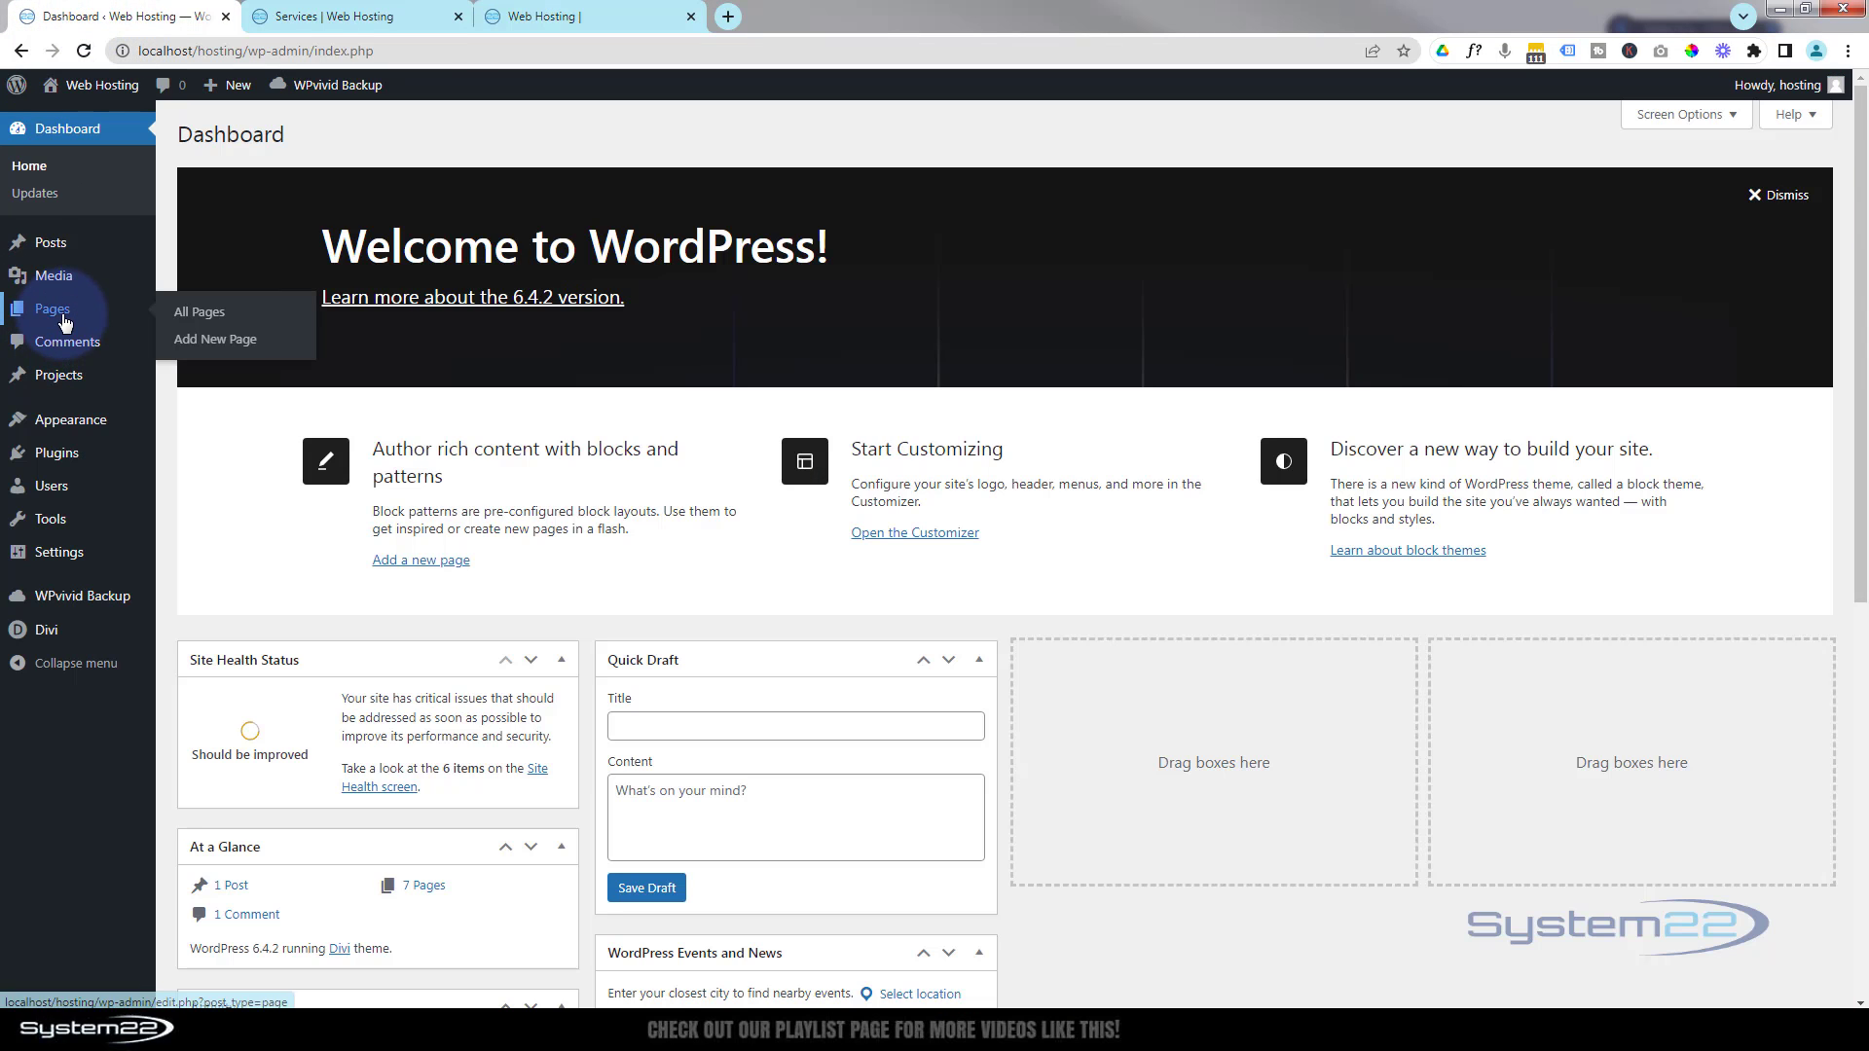
{"action": "middle_click", "coordinate": [194, 316]}
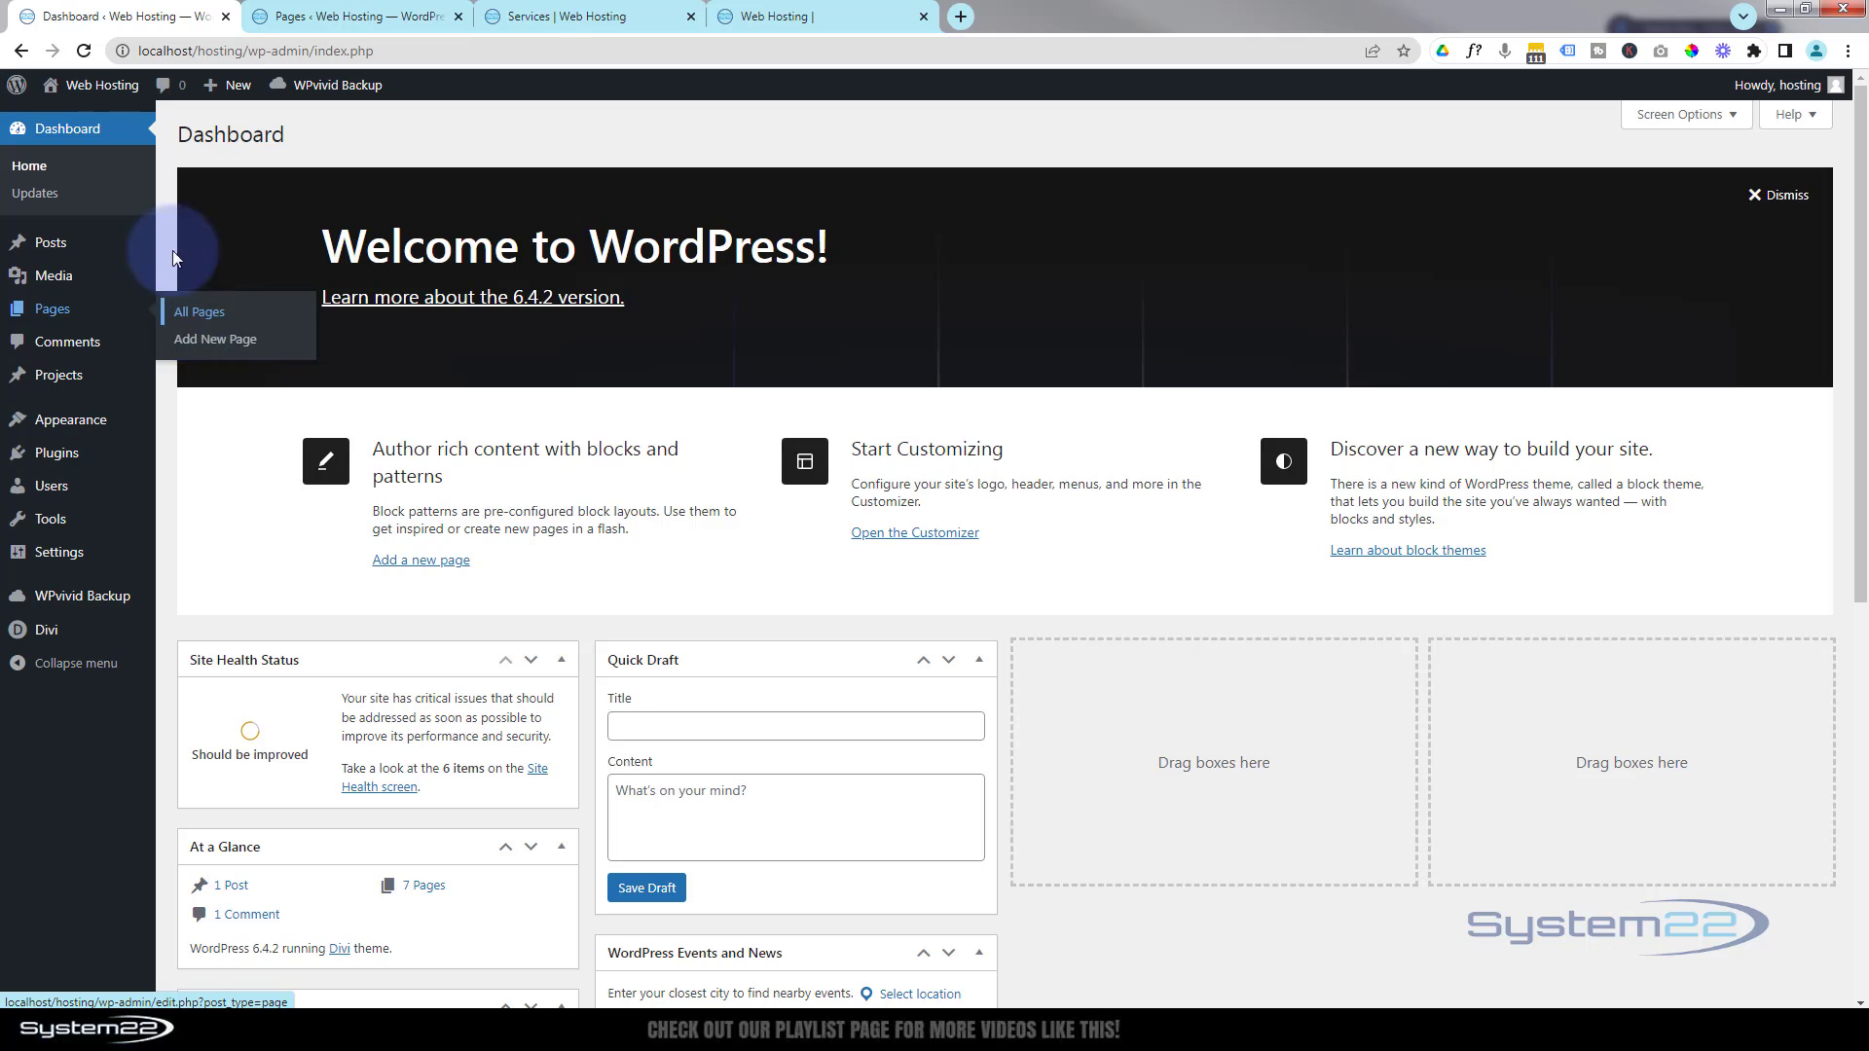
{"action": "left_click", "coordinate": [341, 18]}
- Preview the Dark Top page in its own tab, then go back to the Dashboard
{"action": "mouse_move", "coordinate": [227, 626]}
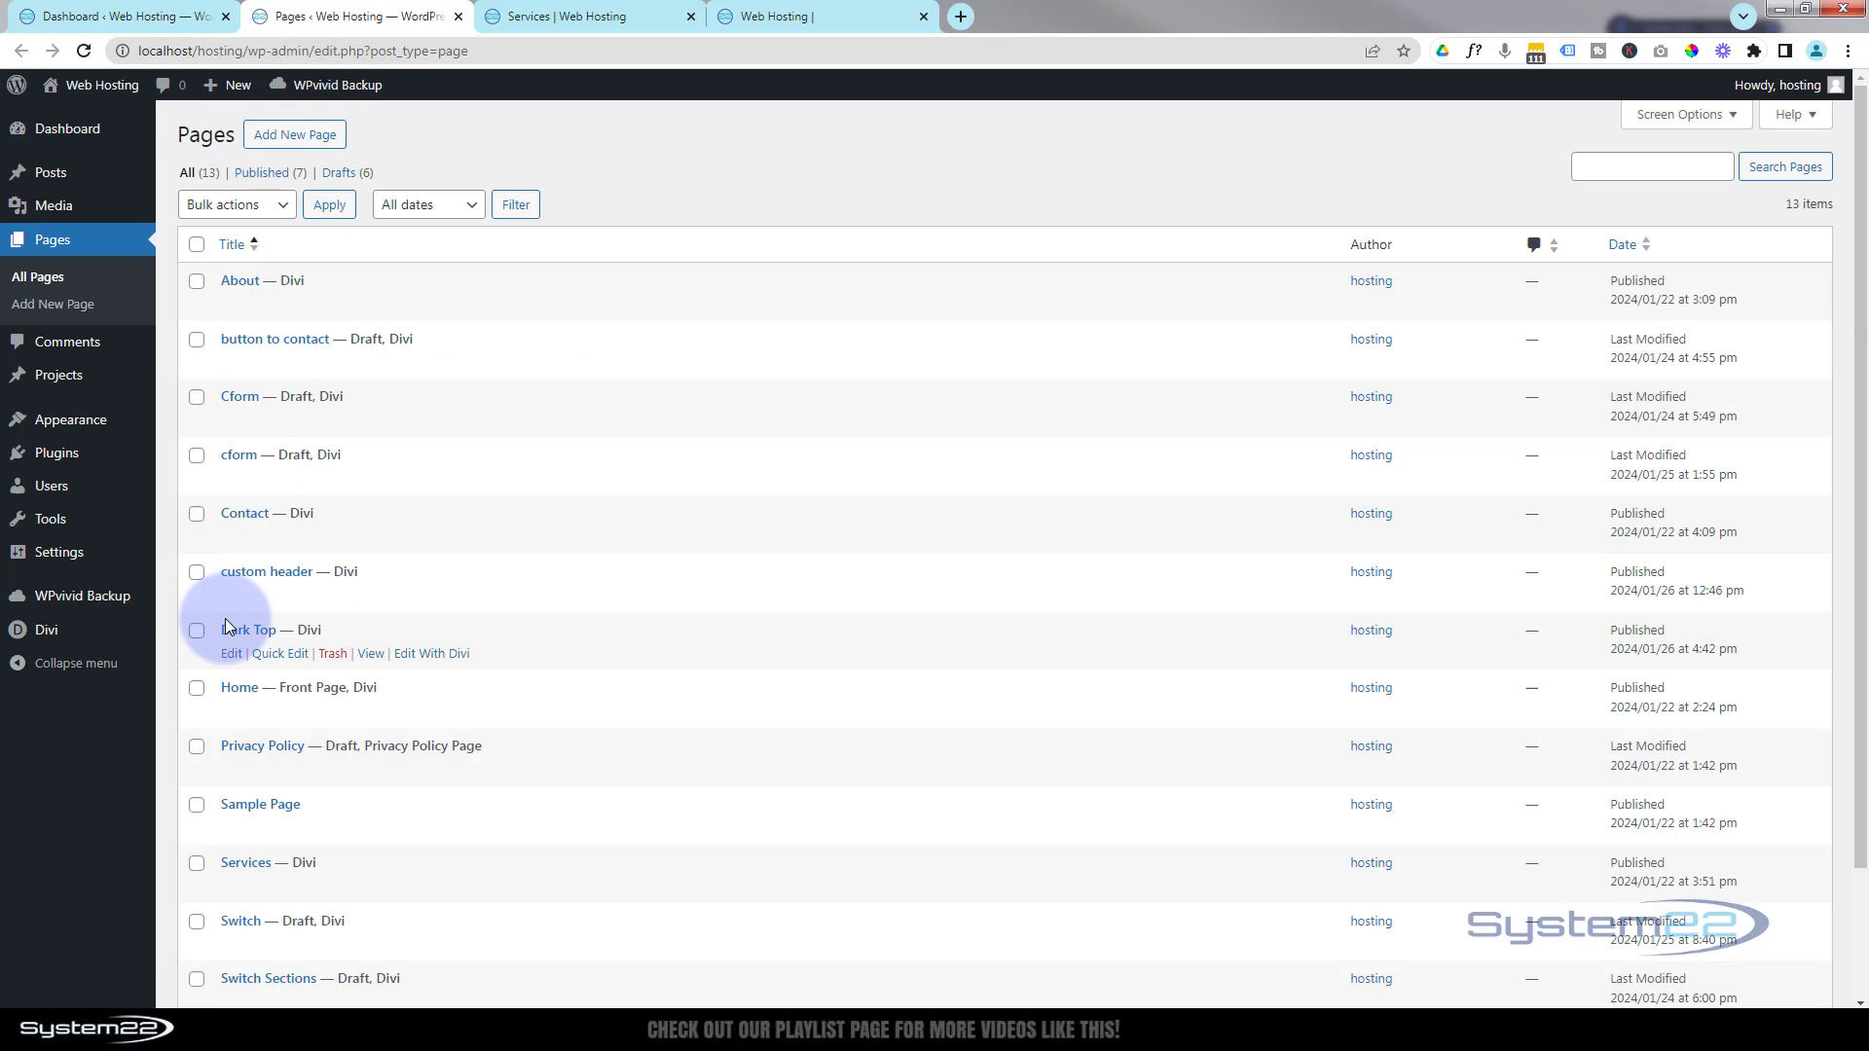
{"action": "middle_click", "coordinate": [370, 656]}
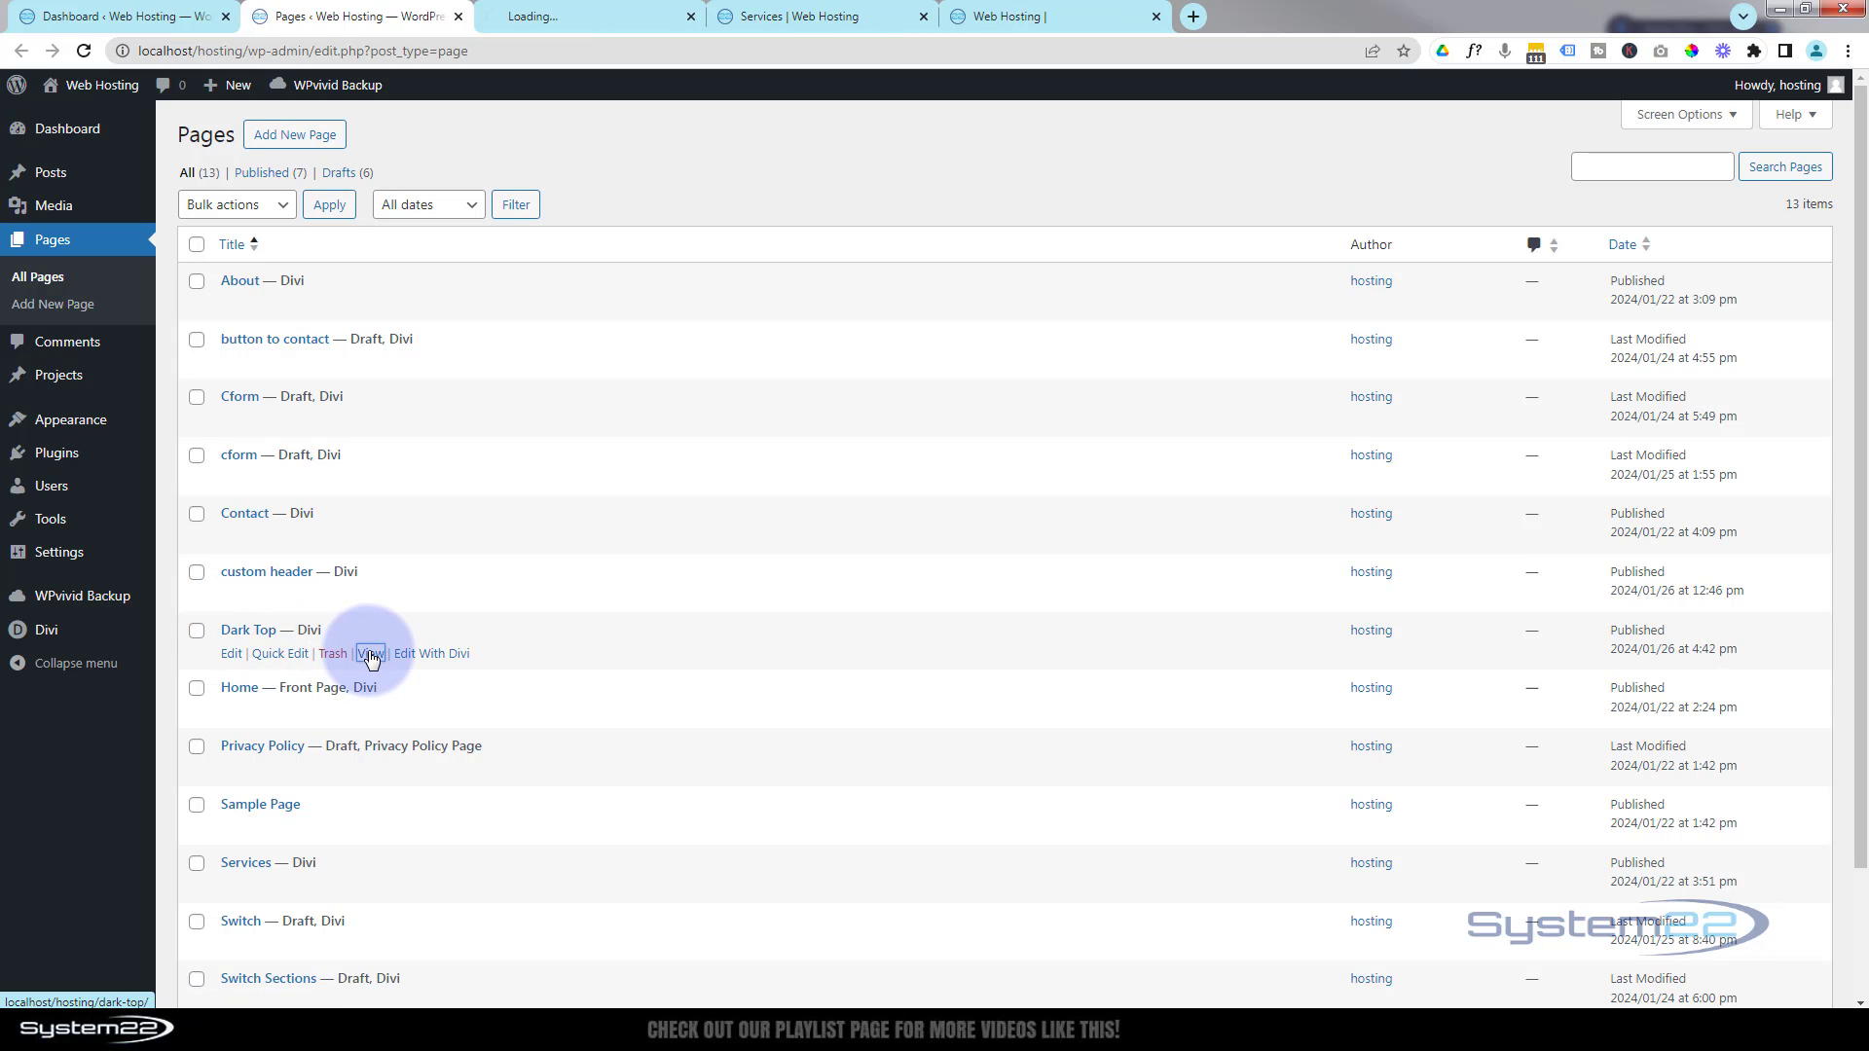
{"action": "left_click", "coordinate": [563, 18]}
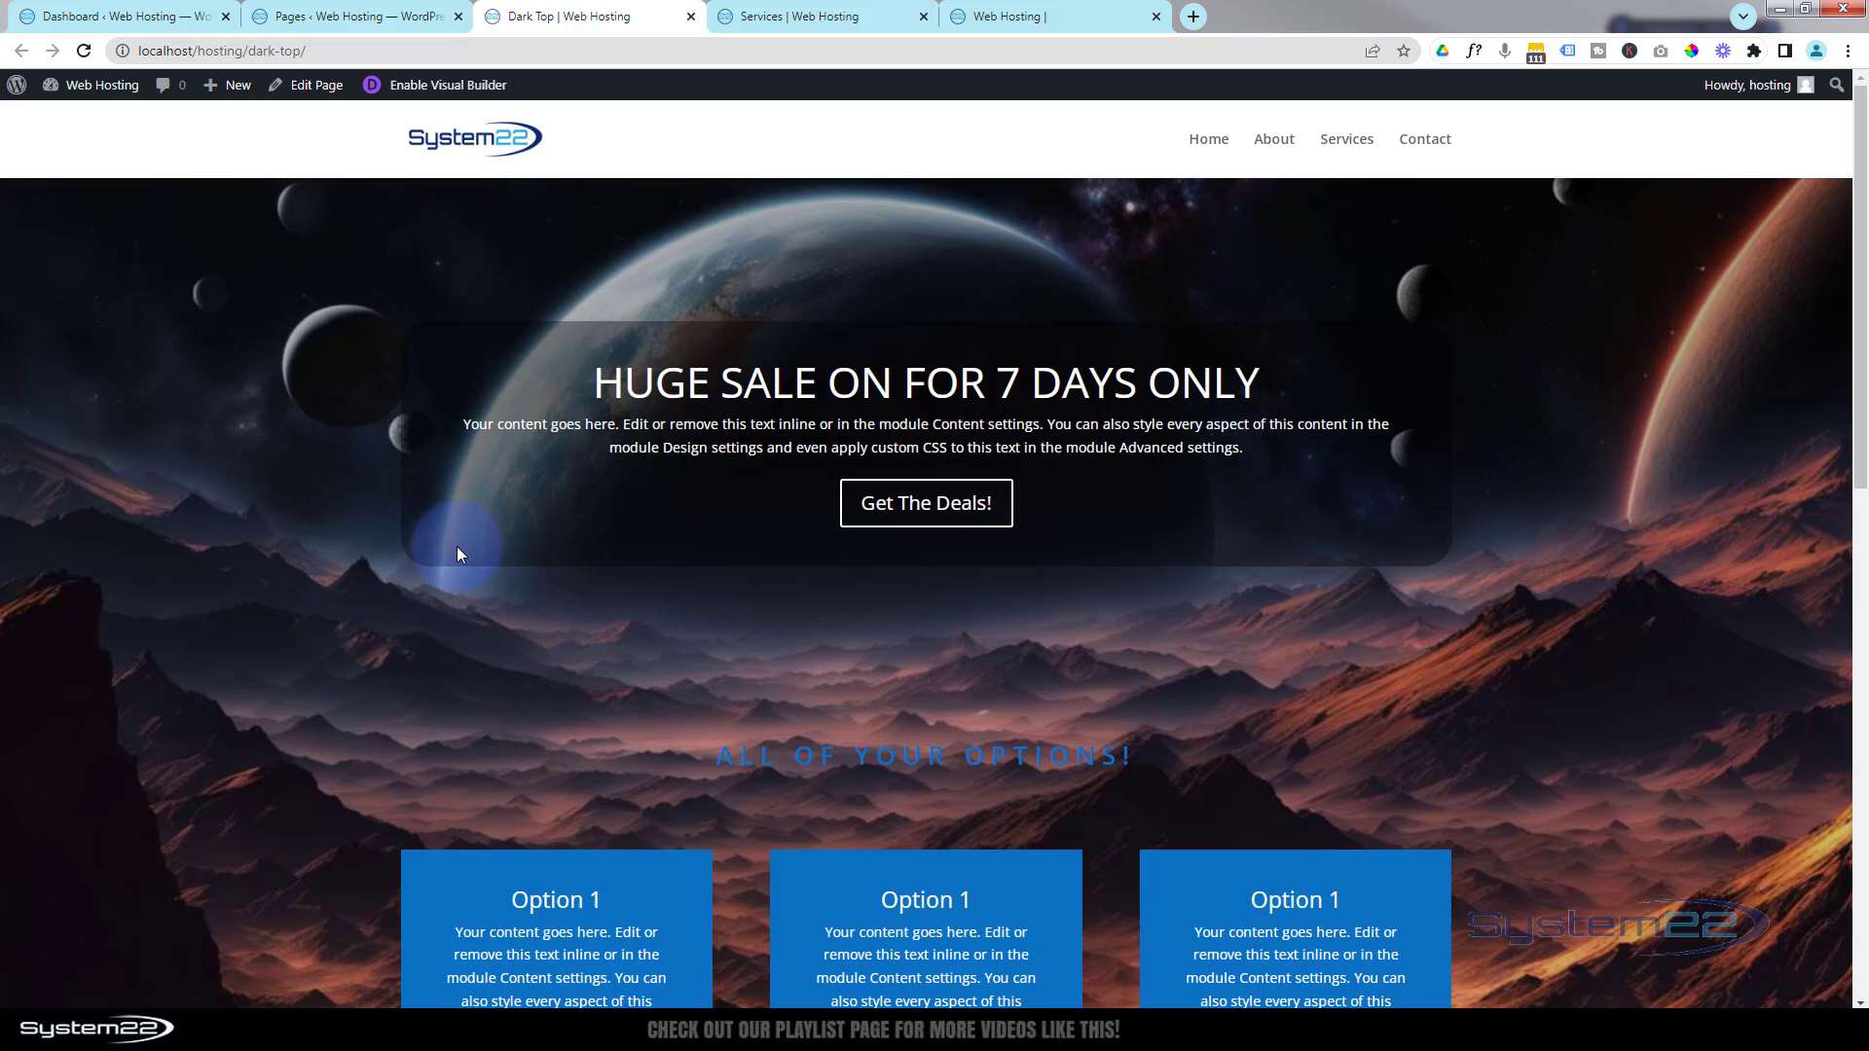
{"action": "scroll", "coordinate": [452, 539], "scroll_direction": "down", "scroll_amount": 2}
{"action": "scroll", "coordinate": [650, 105], "scroll_direction": "up", "scroll_amount": 1}
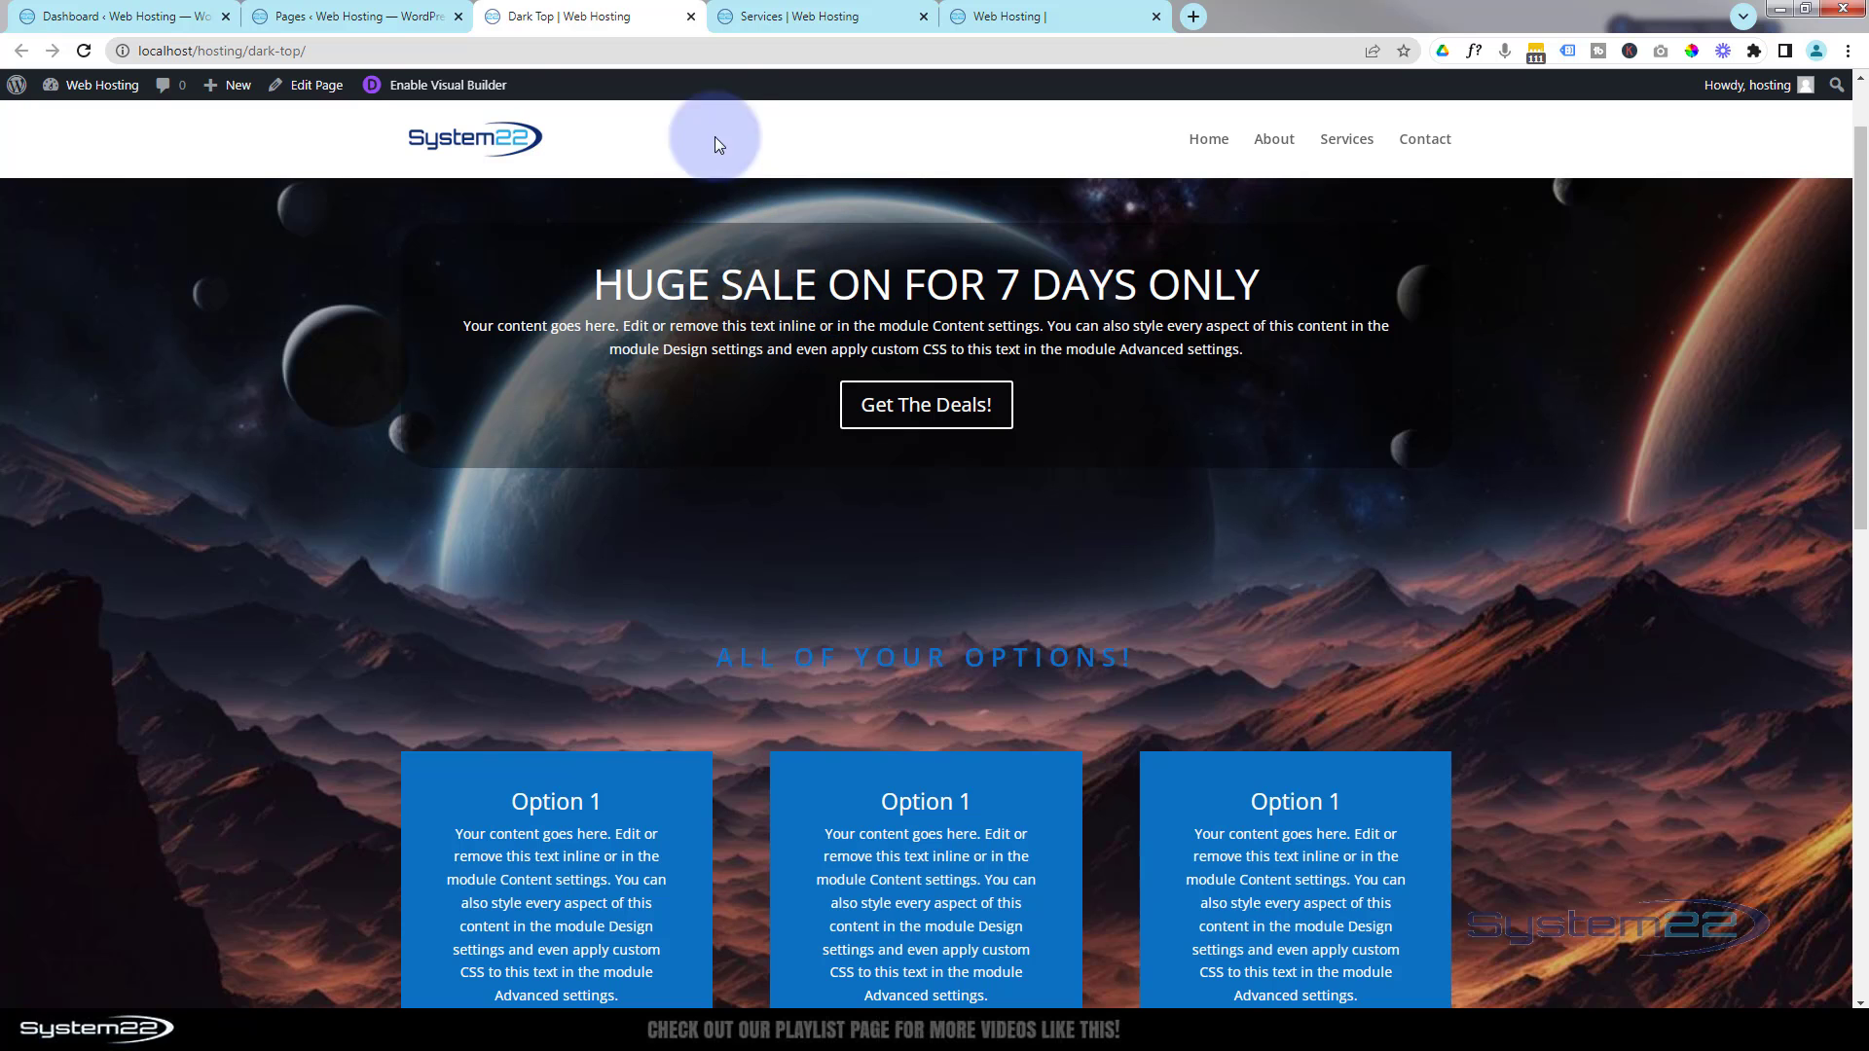
{"action": "left_click", "coordinate": [147, 11]}
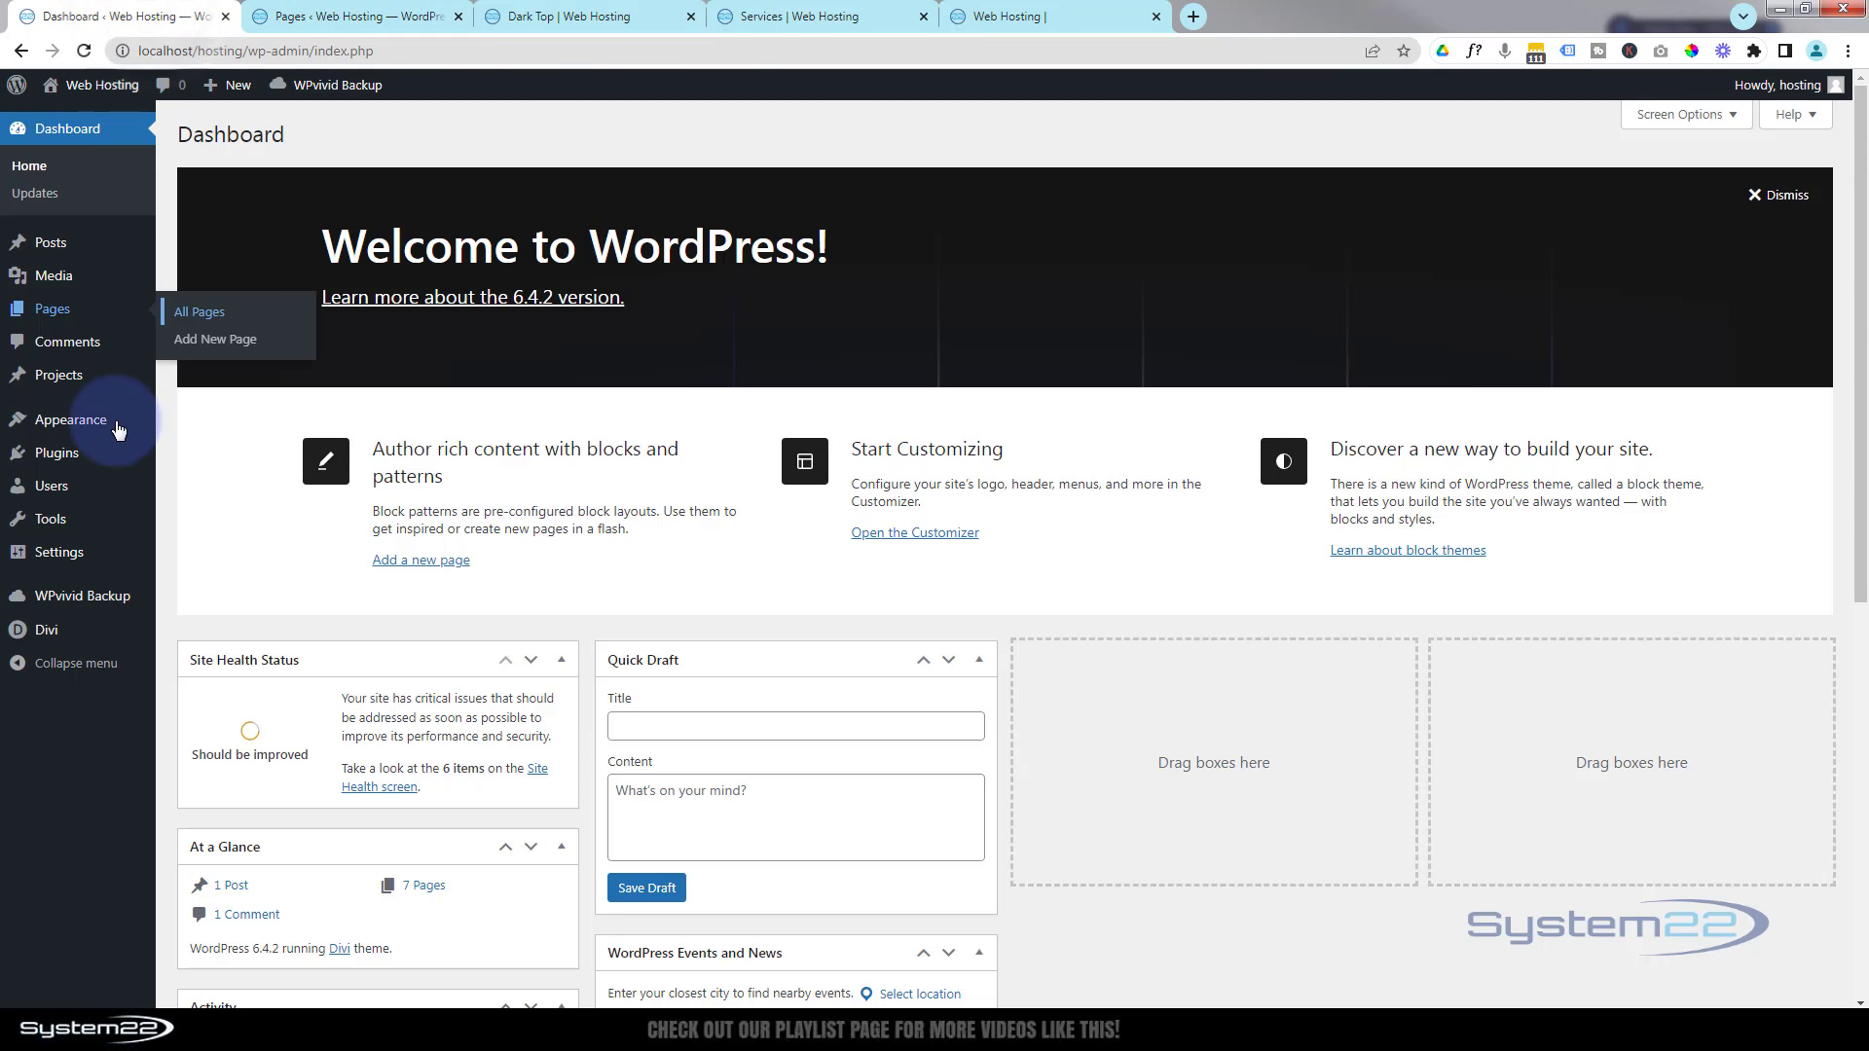
- Delete the Specific Pages custom header template in Divi Theme Builder
{"action": "mouse_move", "coordinate": [44, 641]}
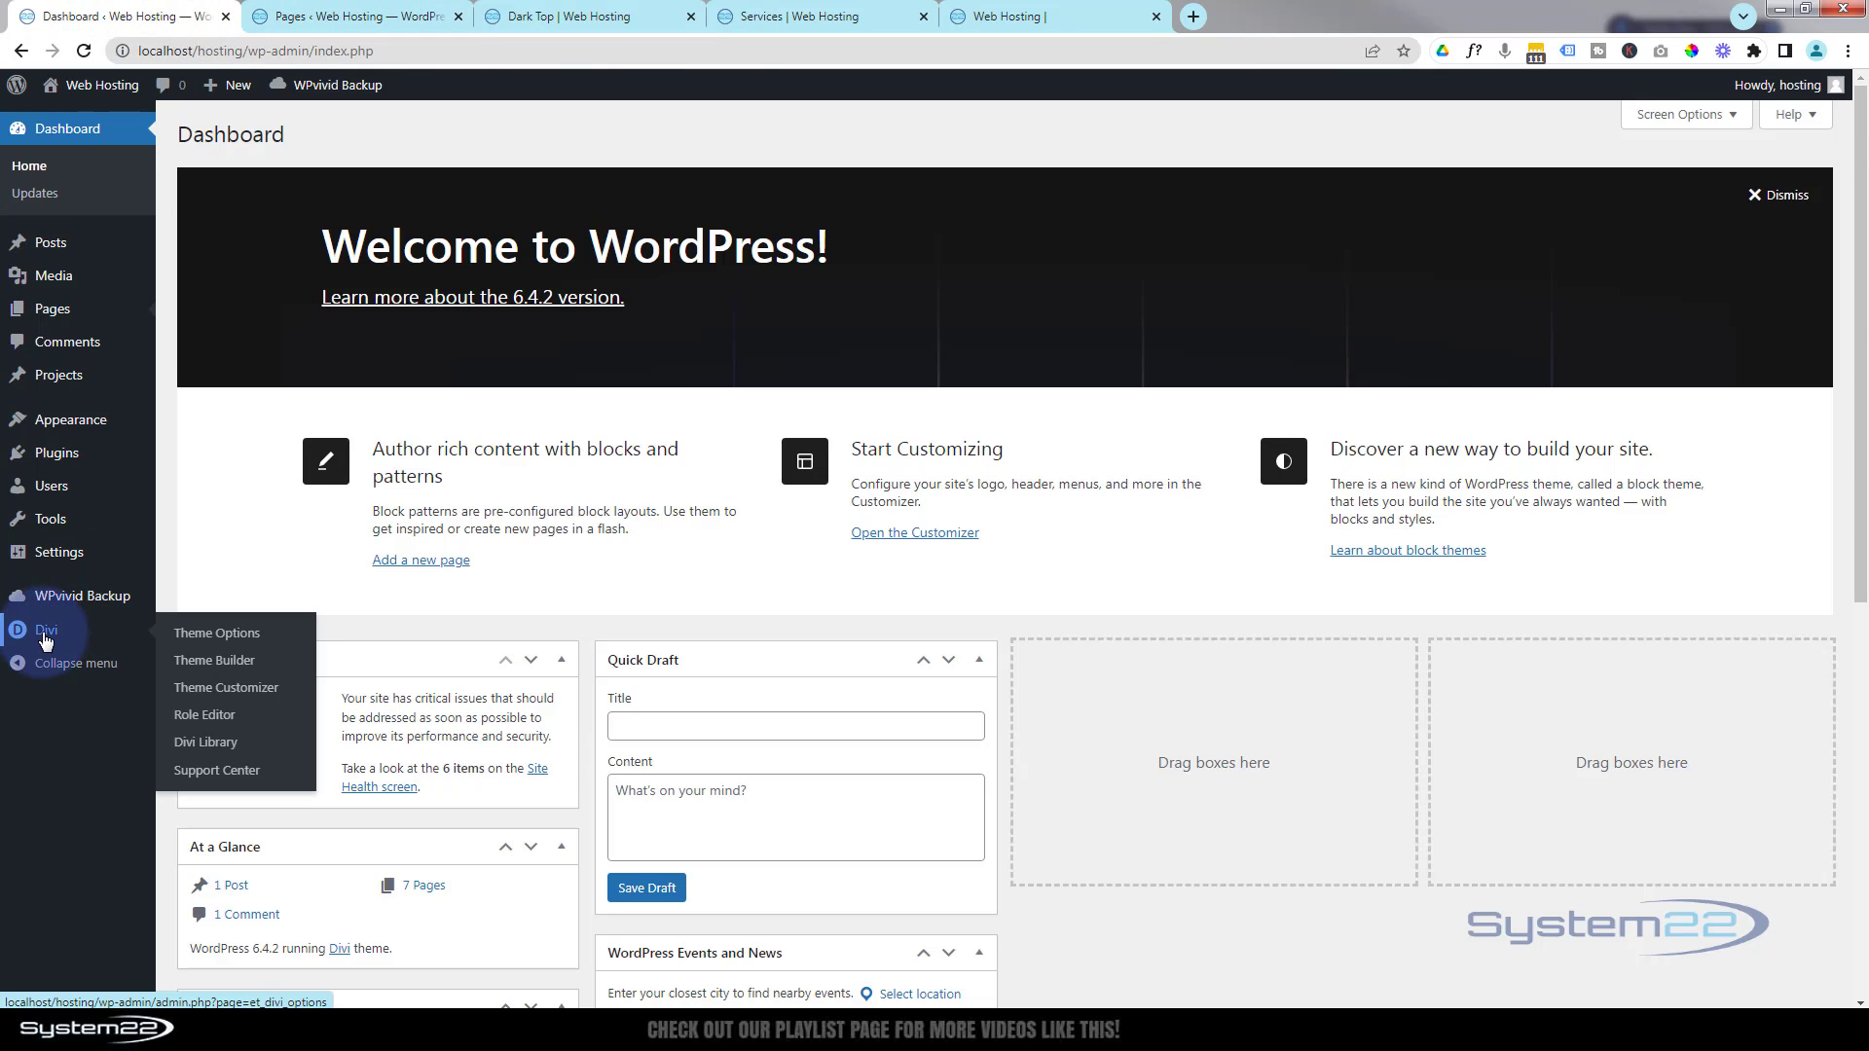
{"action": "left_click", "coordinate": [223, 663]}
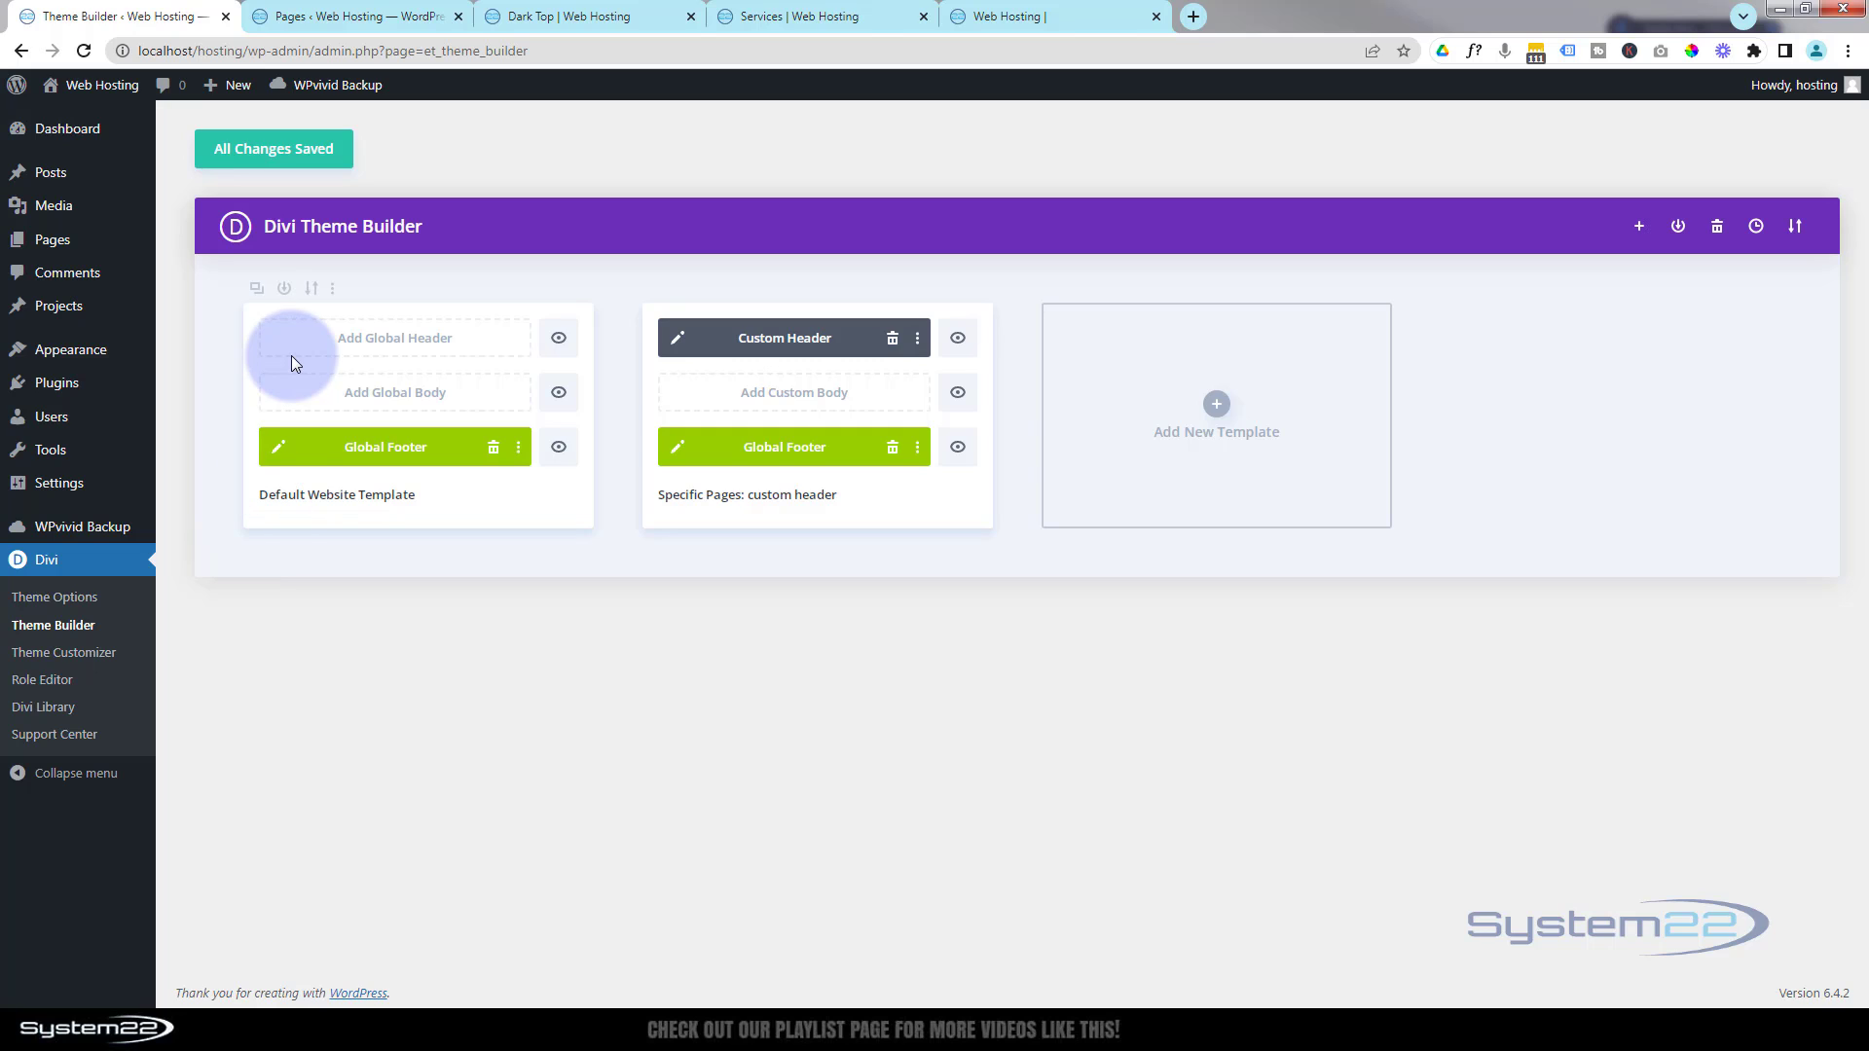
{"action": "mouse_move", "coordinate": [926, 331]}
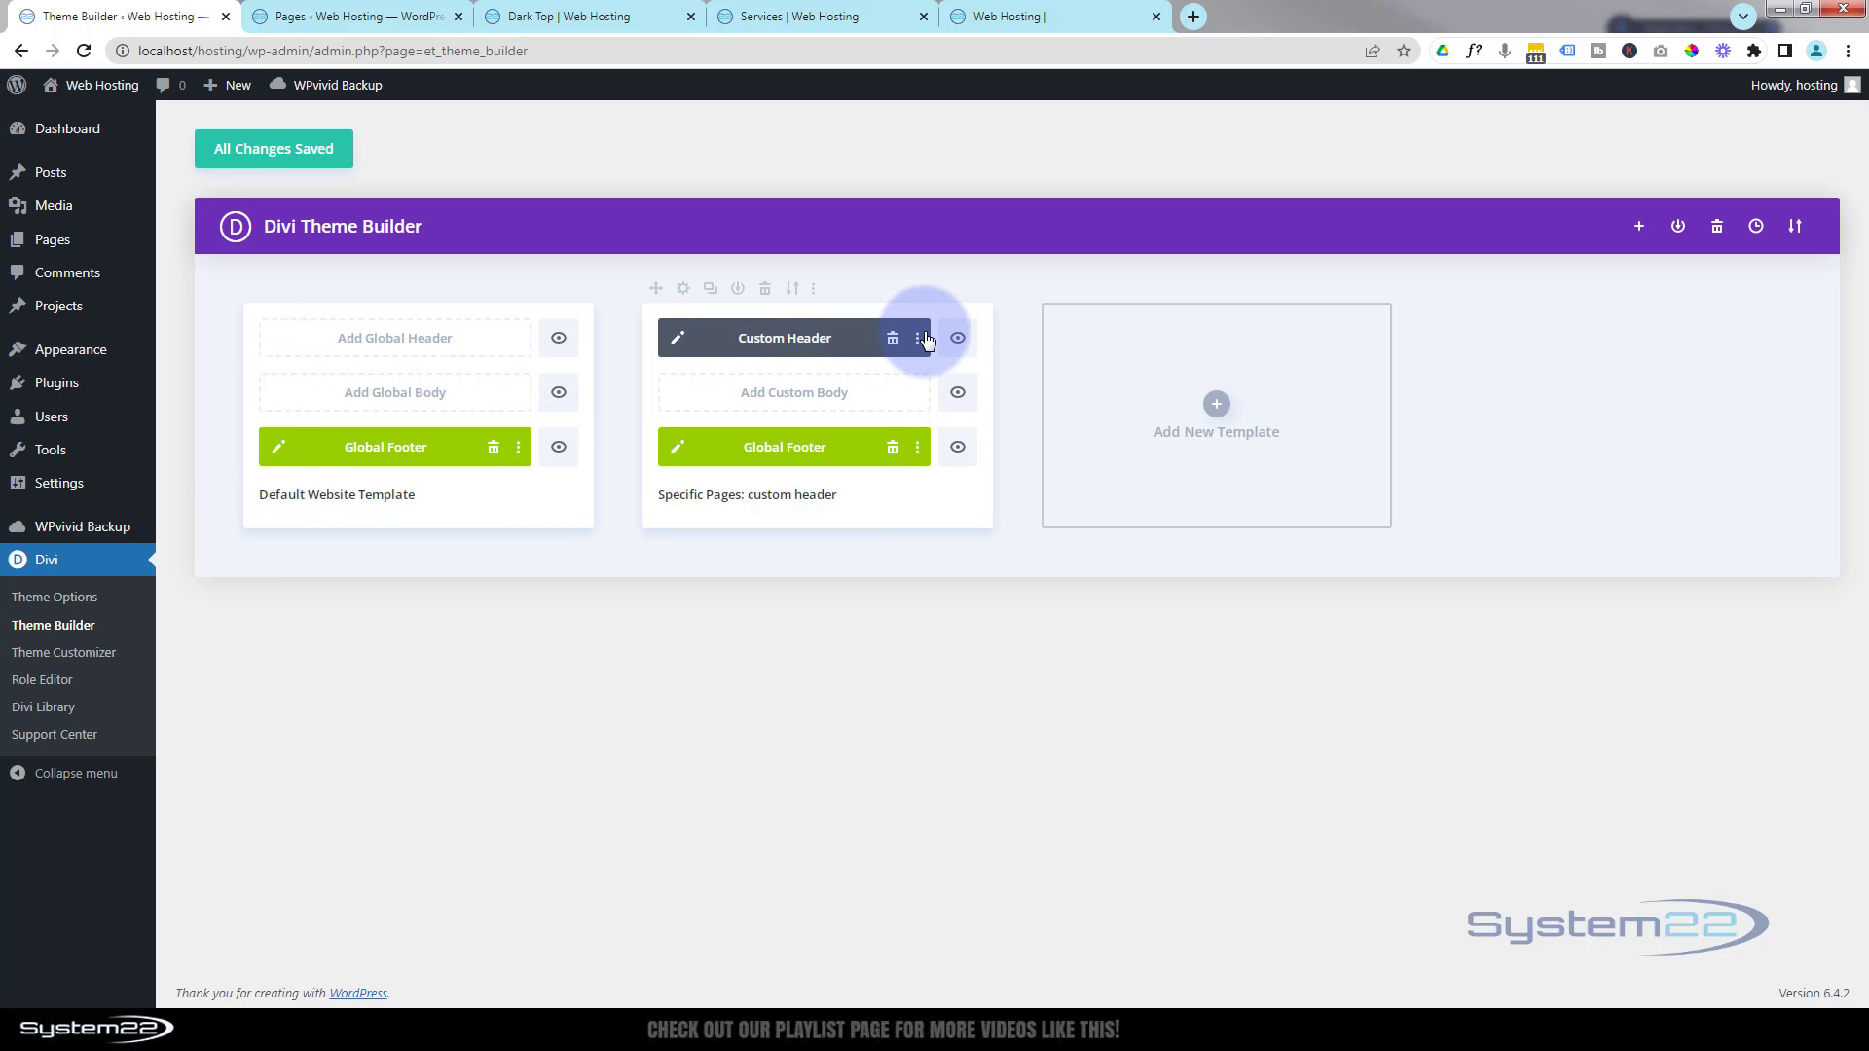
{"action": "left_click", "coordinate": [766, 290]}
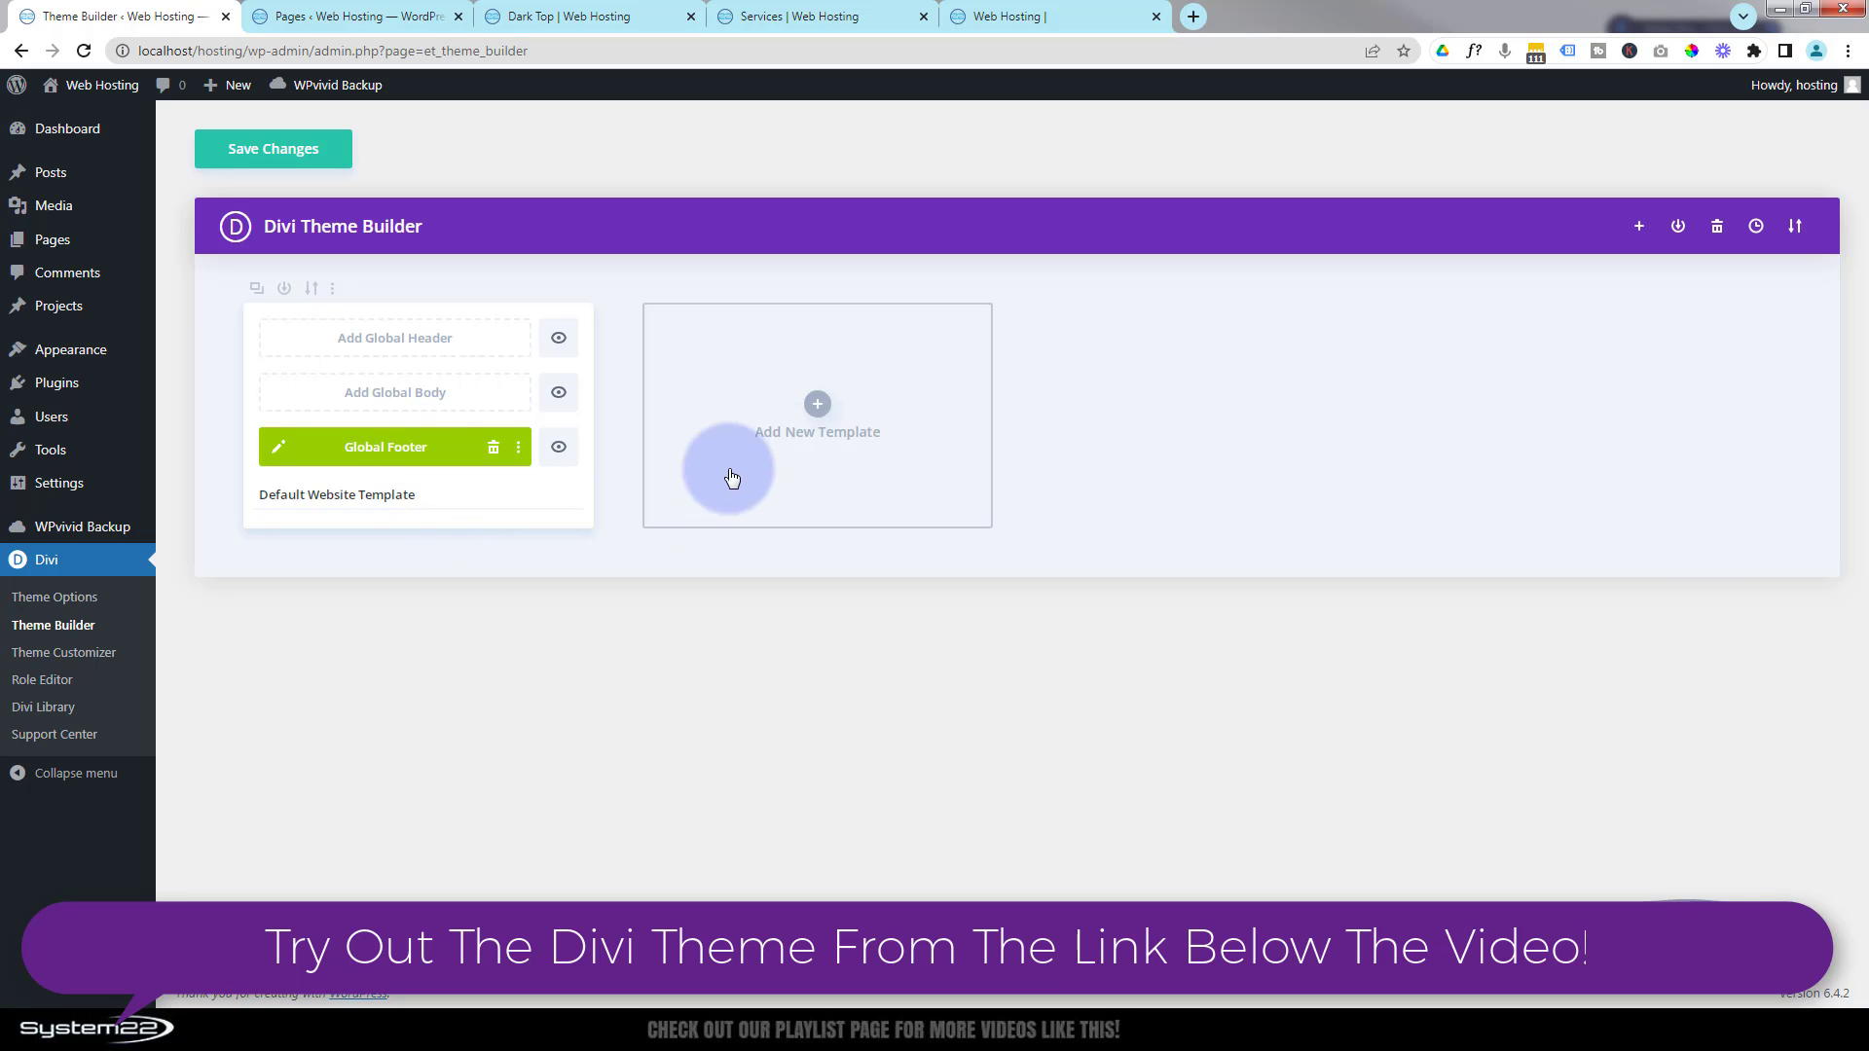
- Build a new template from scratch assigned to the Dark Top page
{"action": "left_click", "coordinate": [820, 412]}
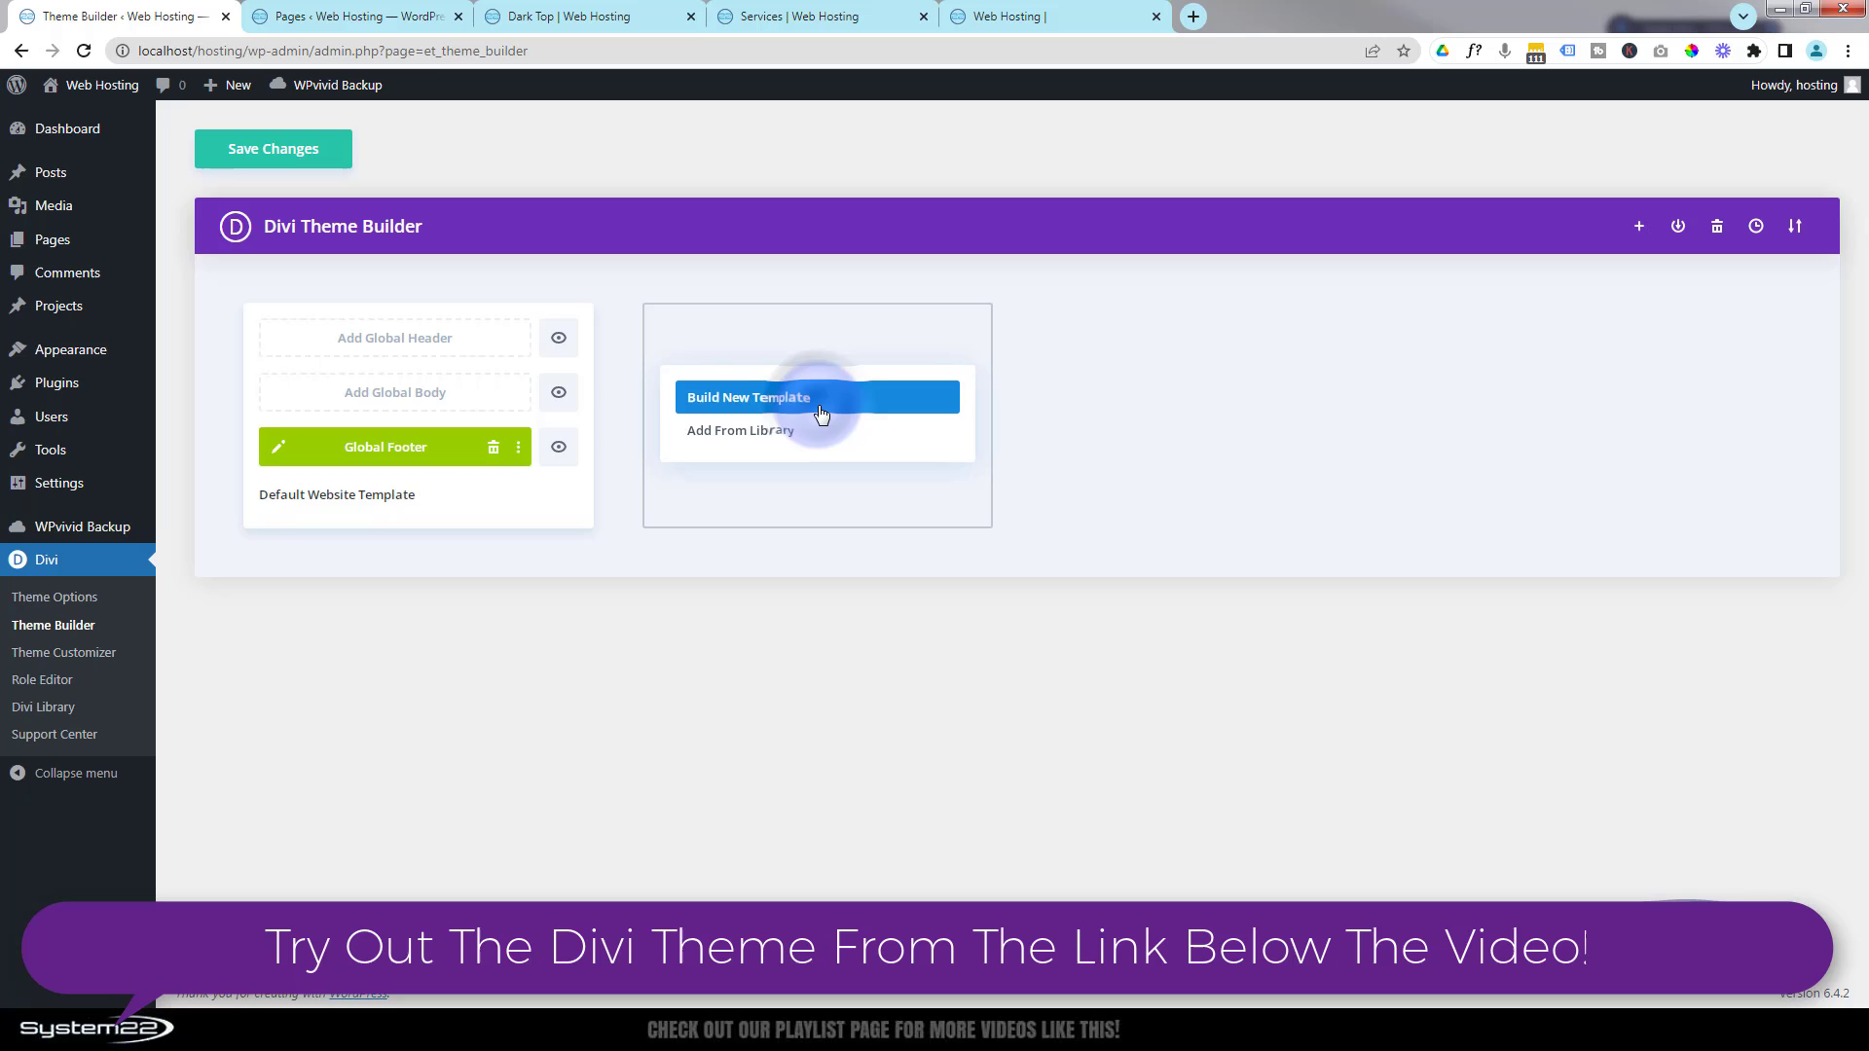
{"action": "left_click", "coordinate": [759, 401]}
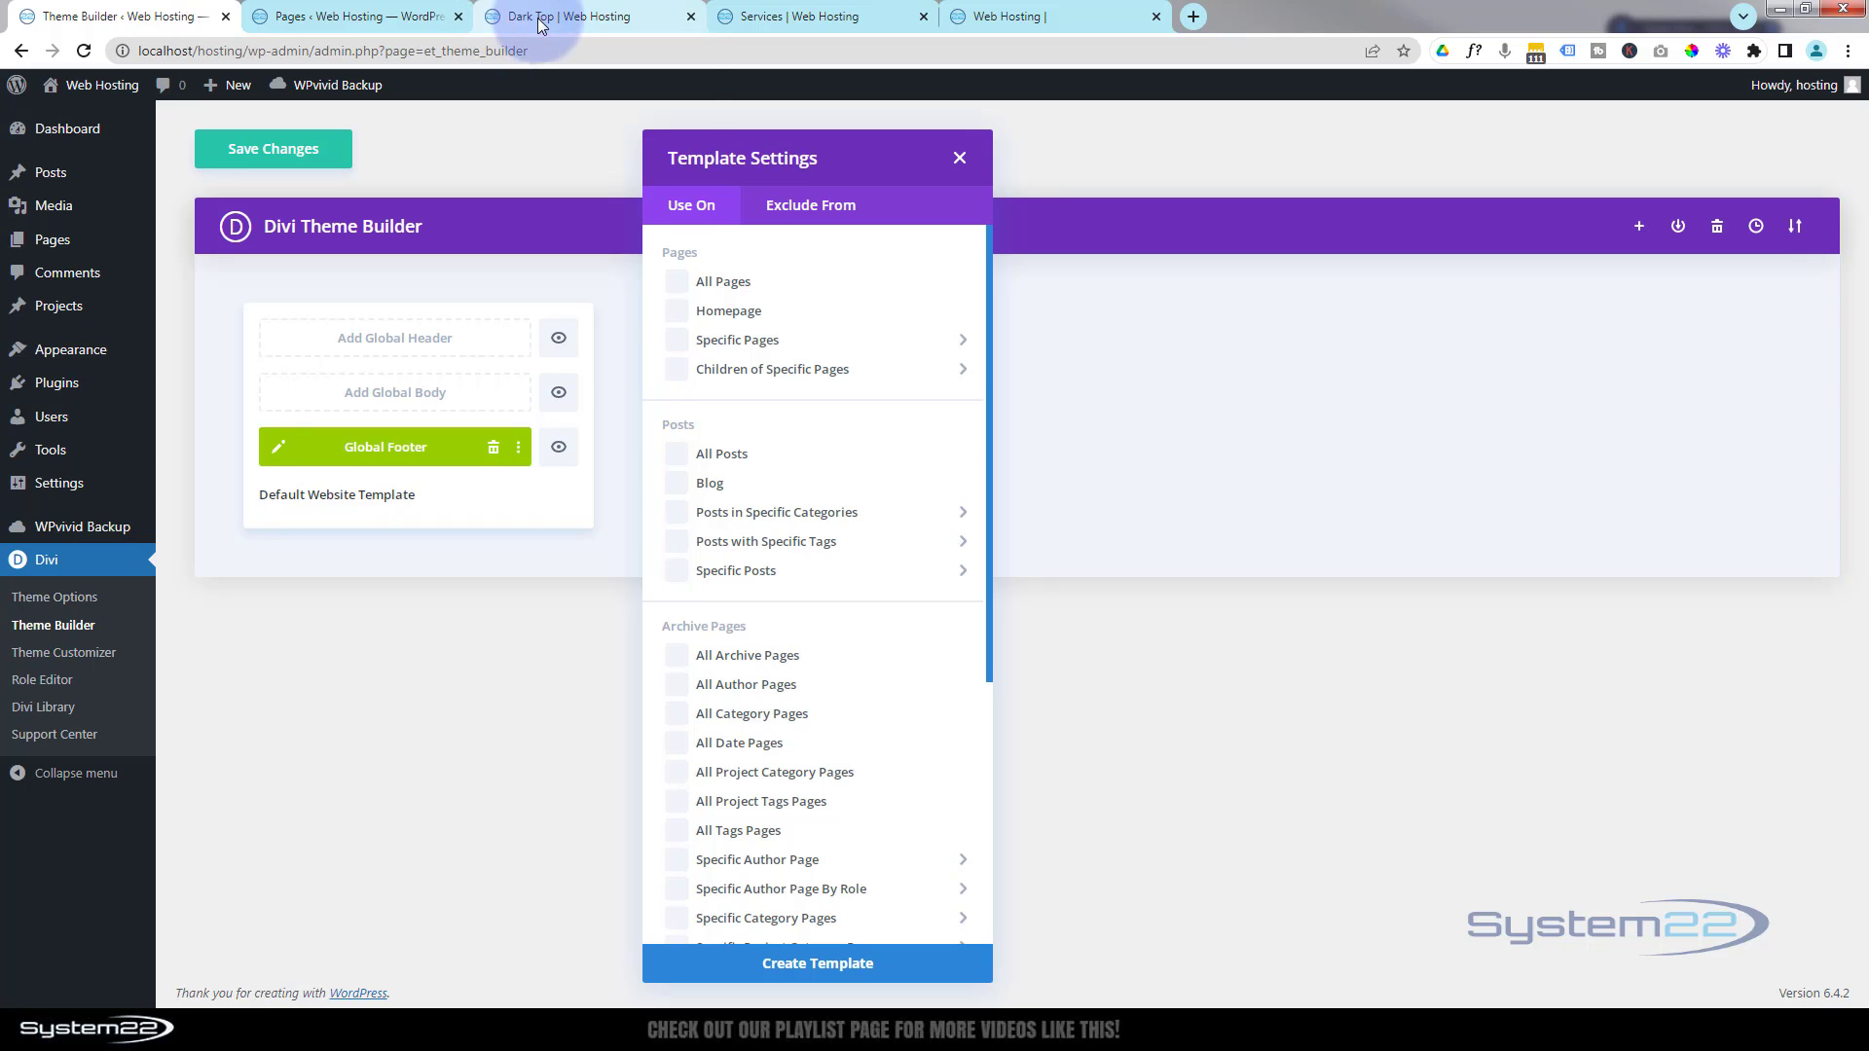
{"action": "mouse_move", "coordinate": [565, 21]}
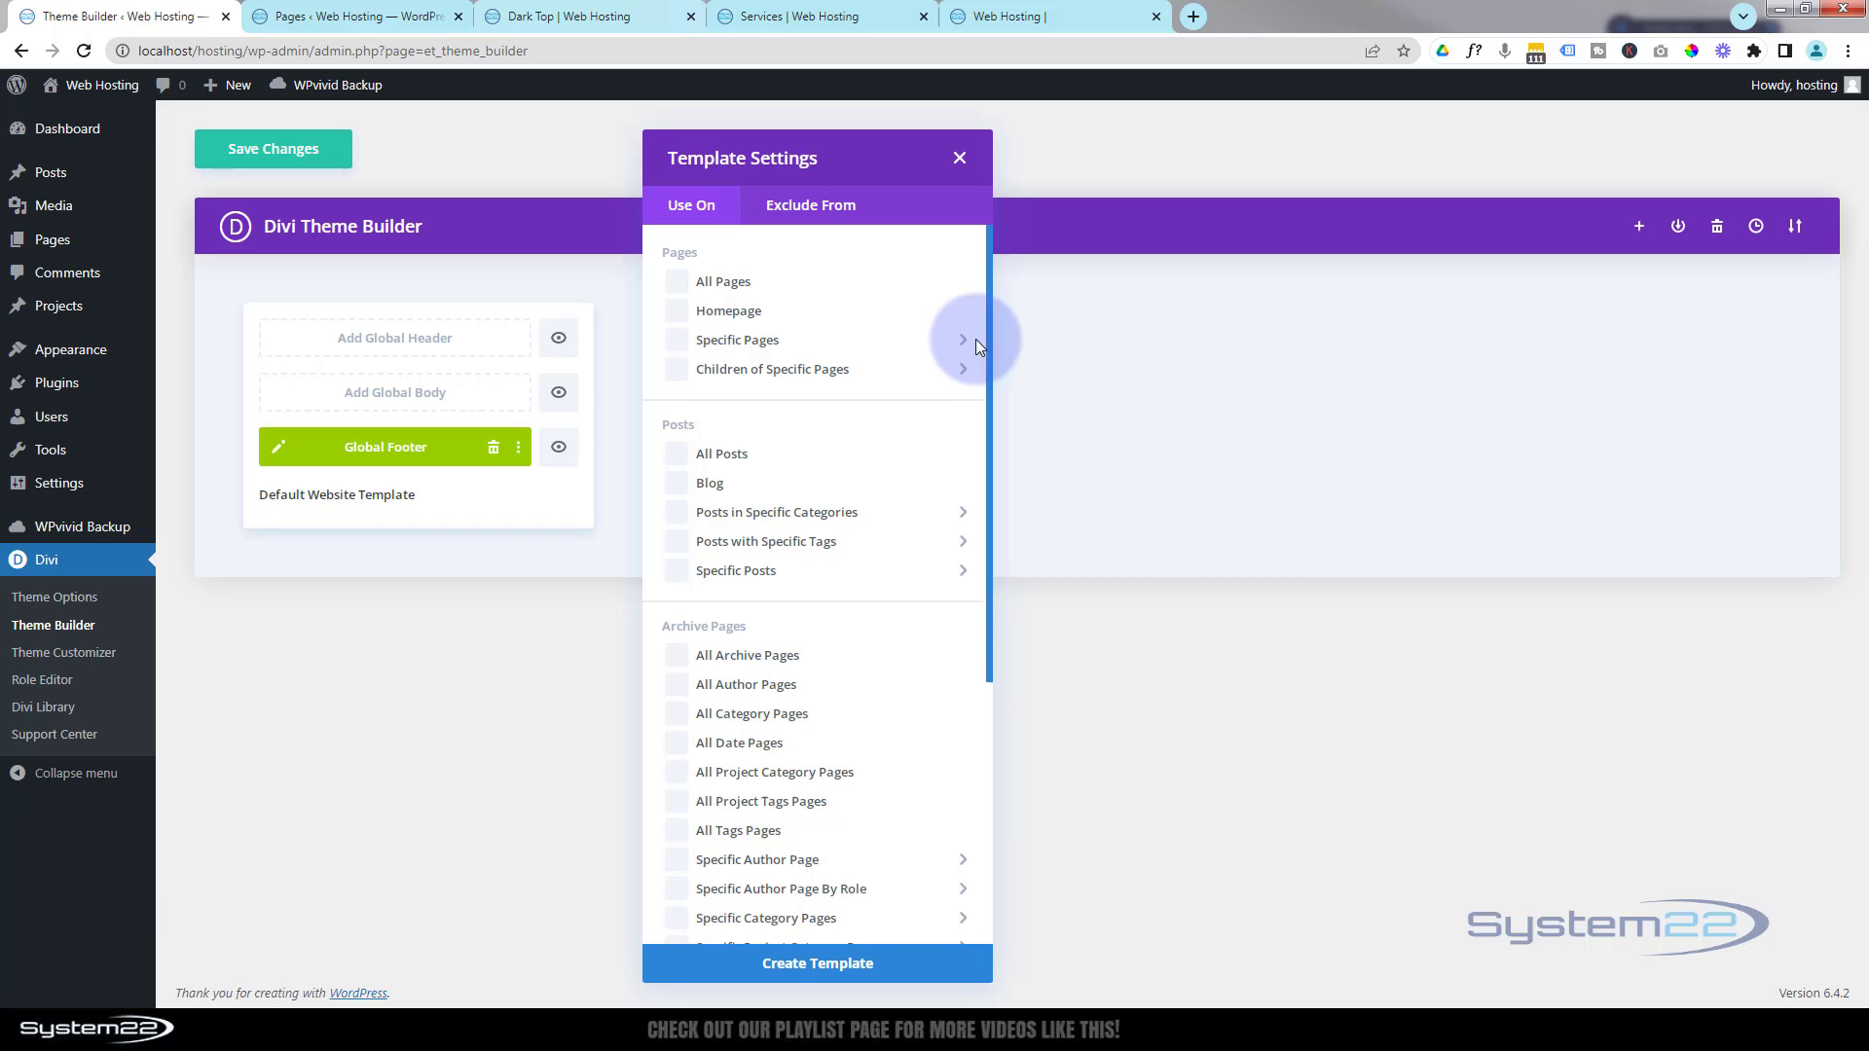
{"action": "mouse_move", "coordinate": [913, 341]}
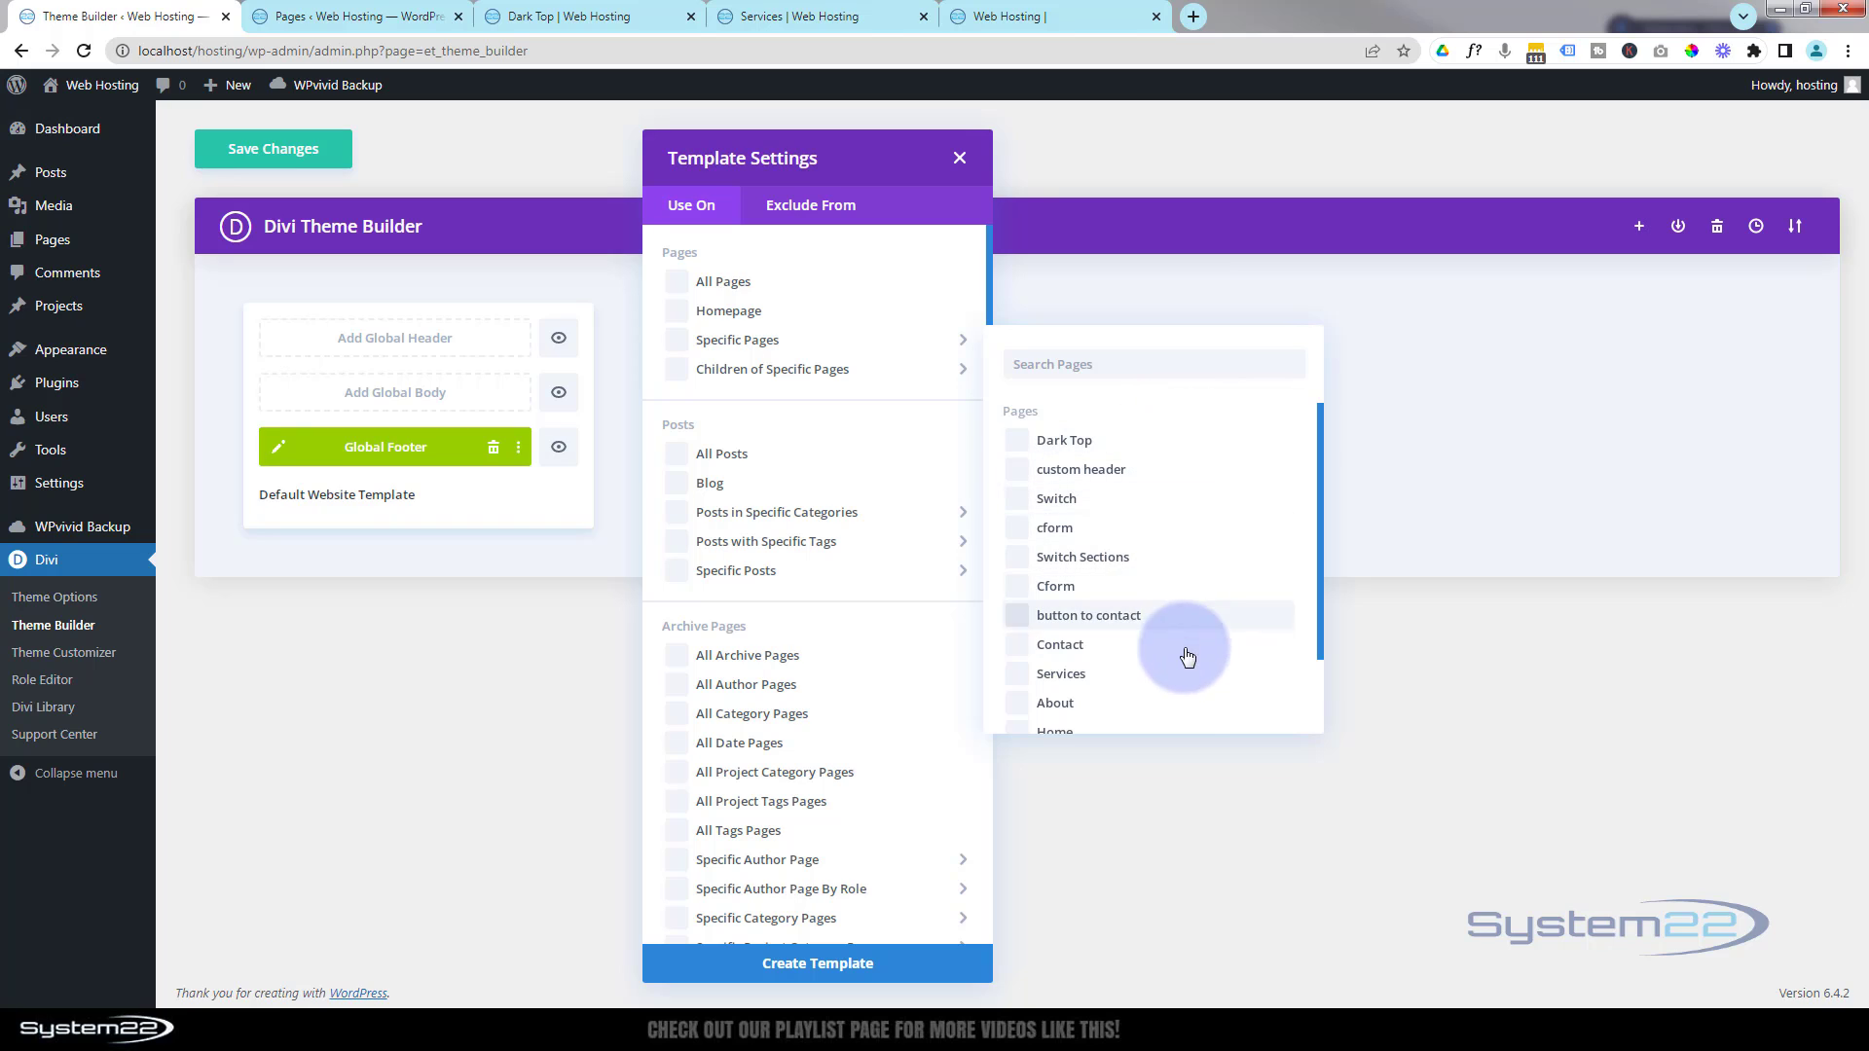
{"action": "left_click", "coordinate": [1020, 441]}
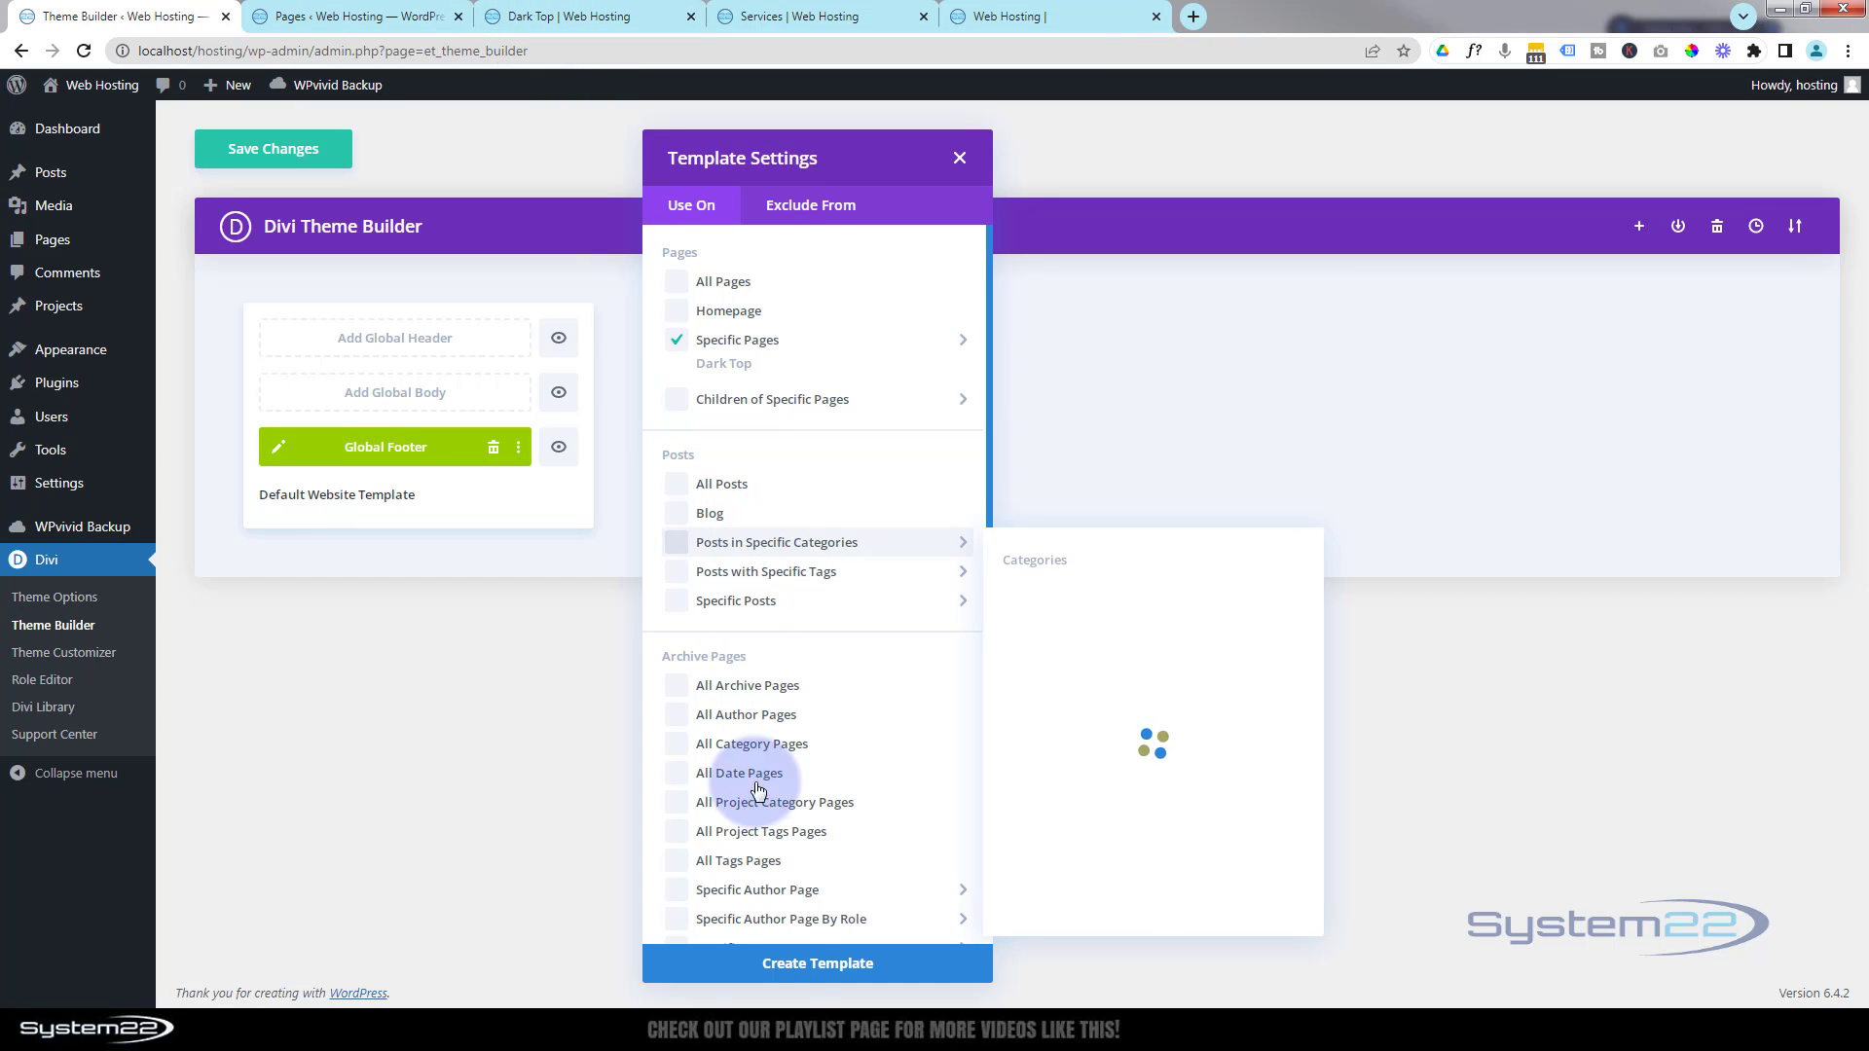
{"action": "left_click", "coordinate": [791, 963]}
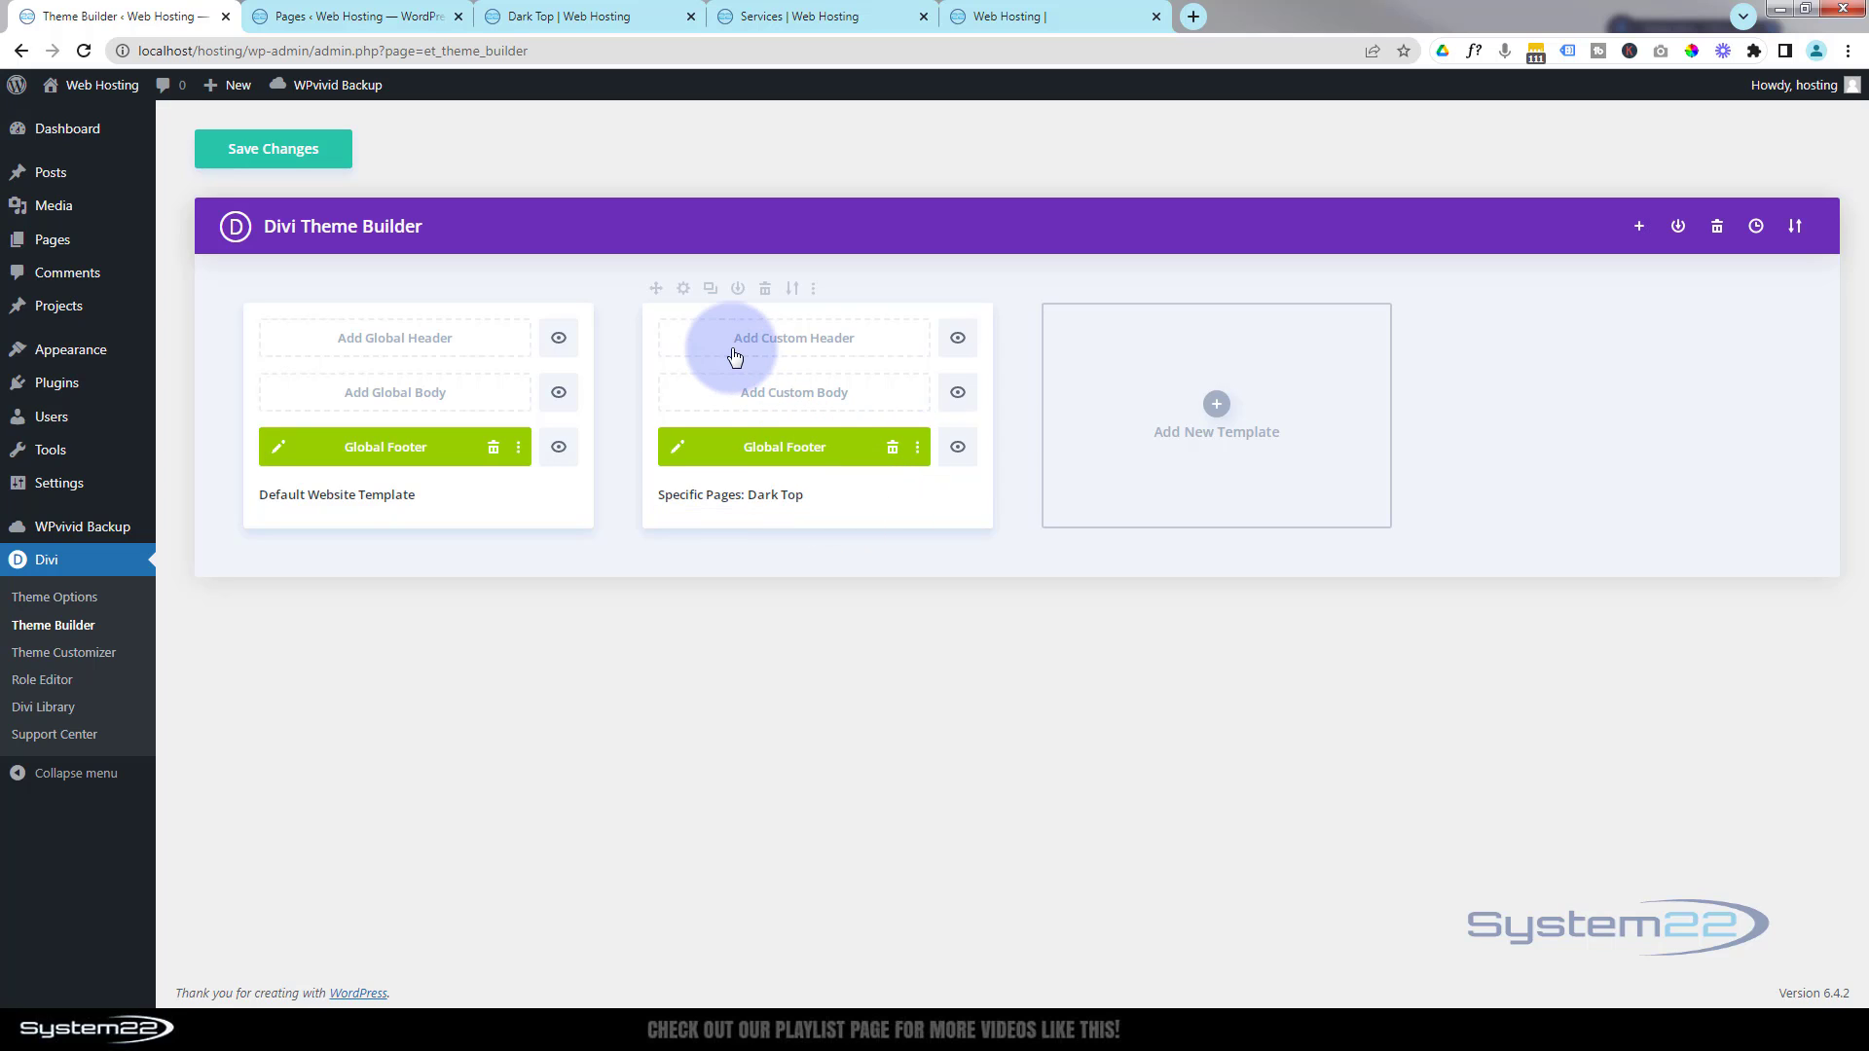
- Build a new custom header from scratch on the Dark Top template
{"action": "left_click", "coordinate": [808, 340]}
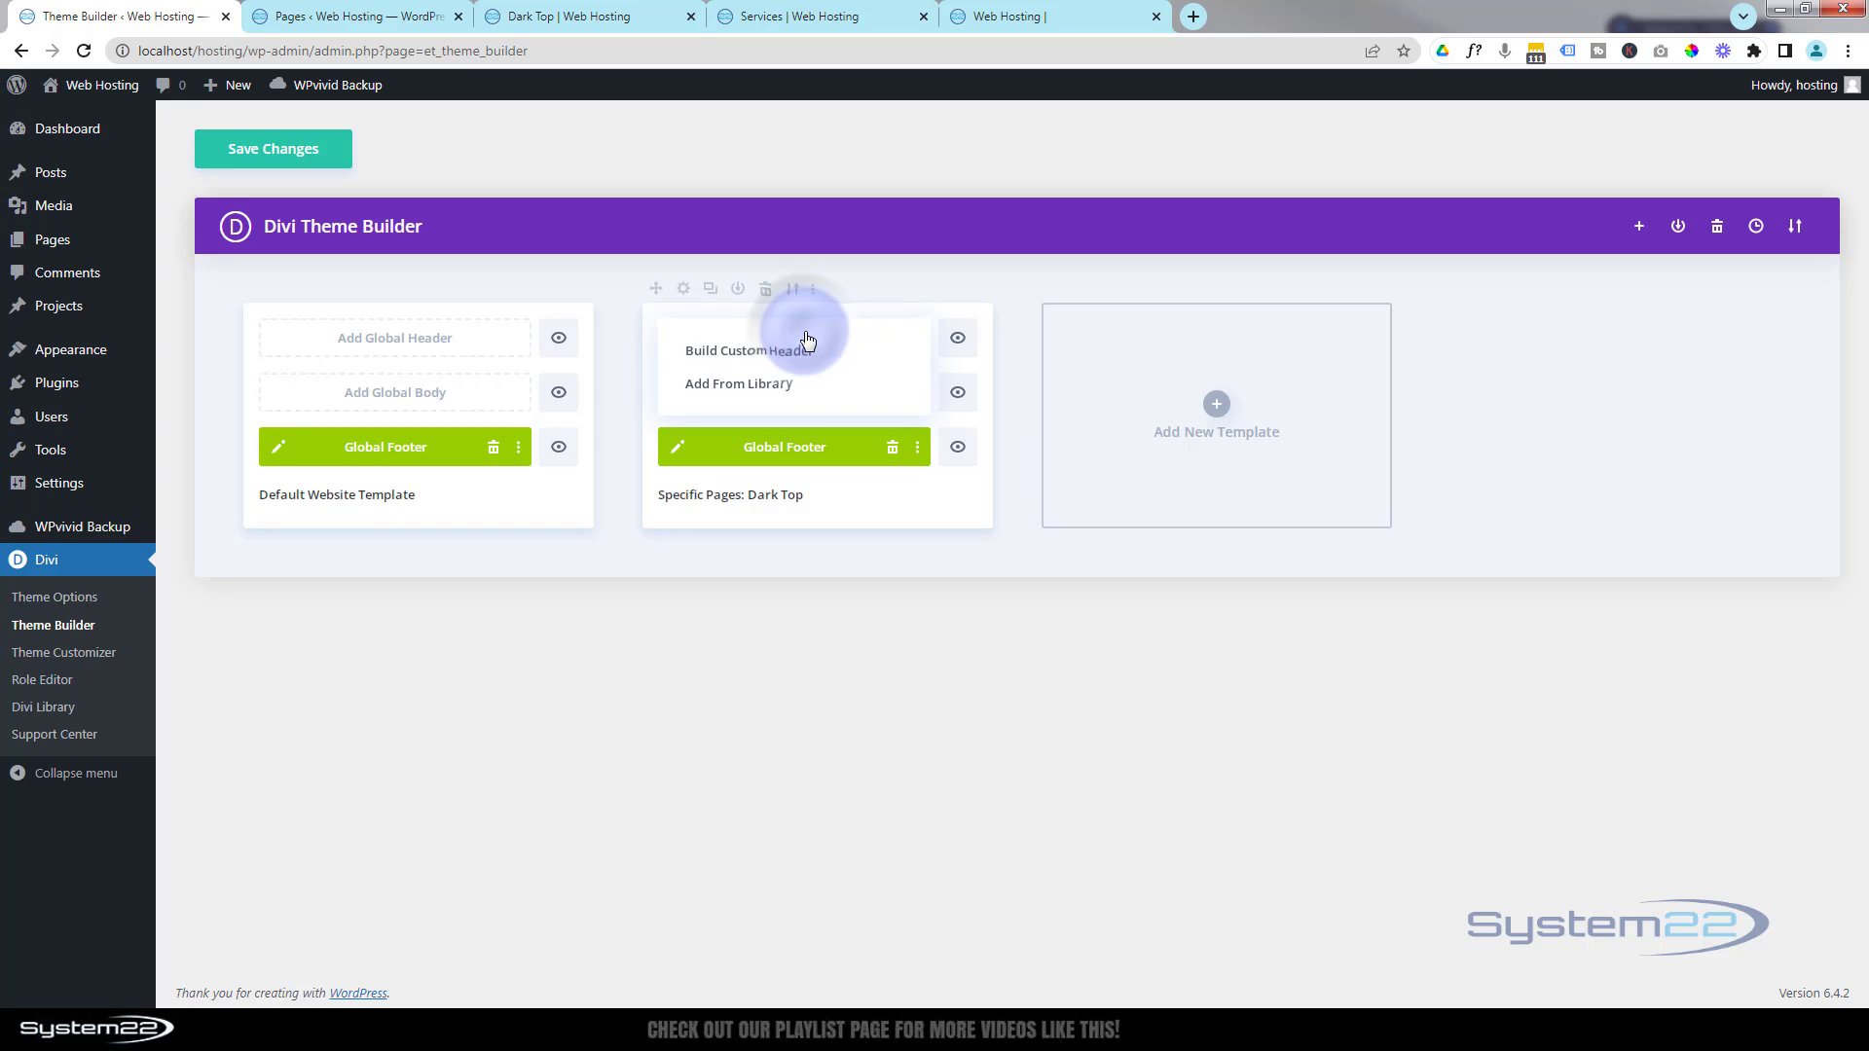
{"action": "left_click", "coordinate": [746, 357]}
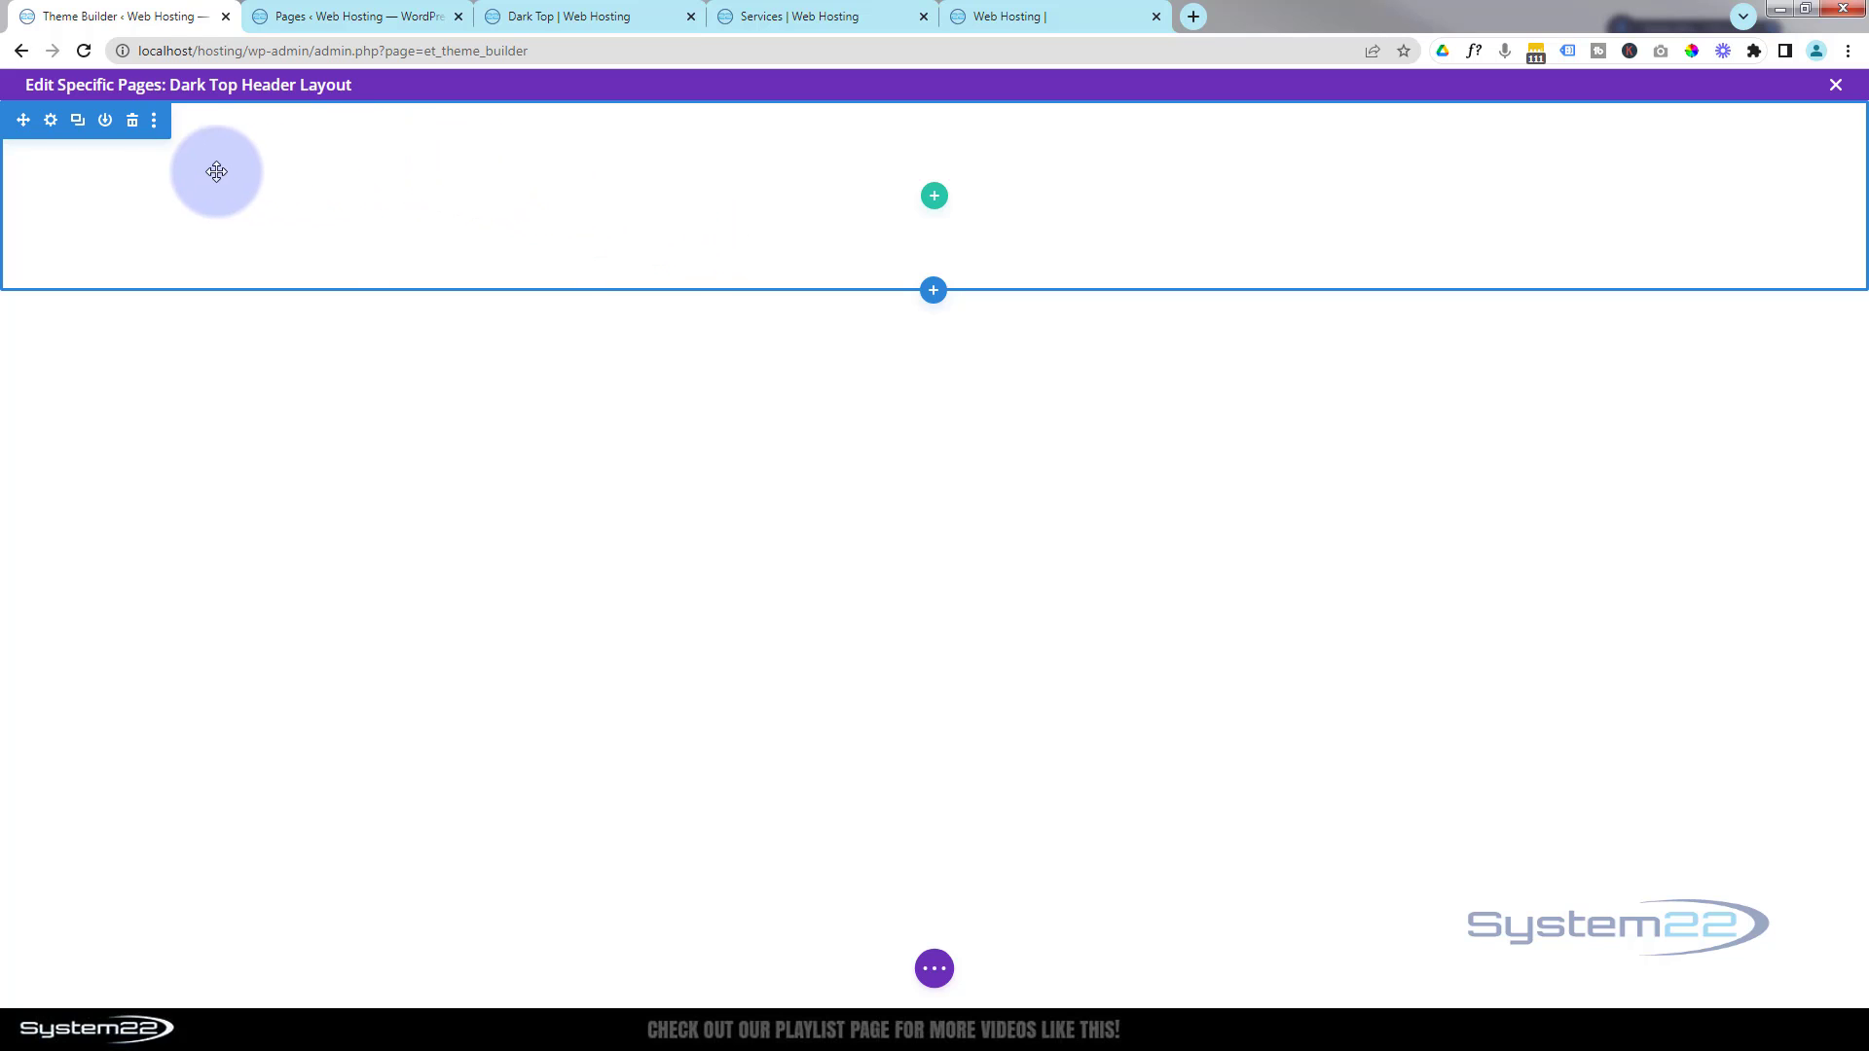
- Set the header section background to black (#000000) and save the section settings
{"action": "left_click", "coordinate": [51, 122]}
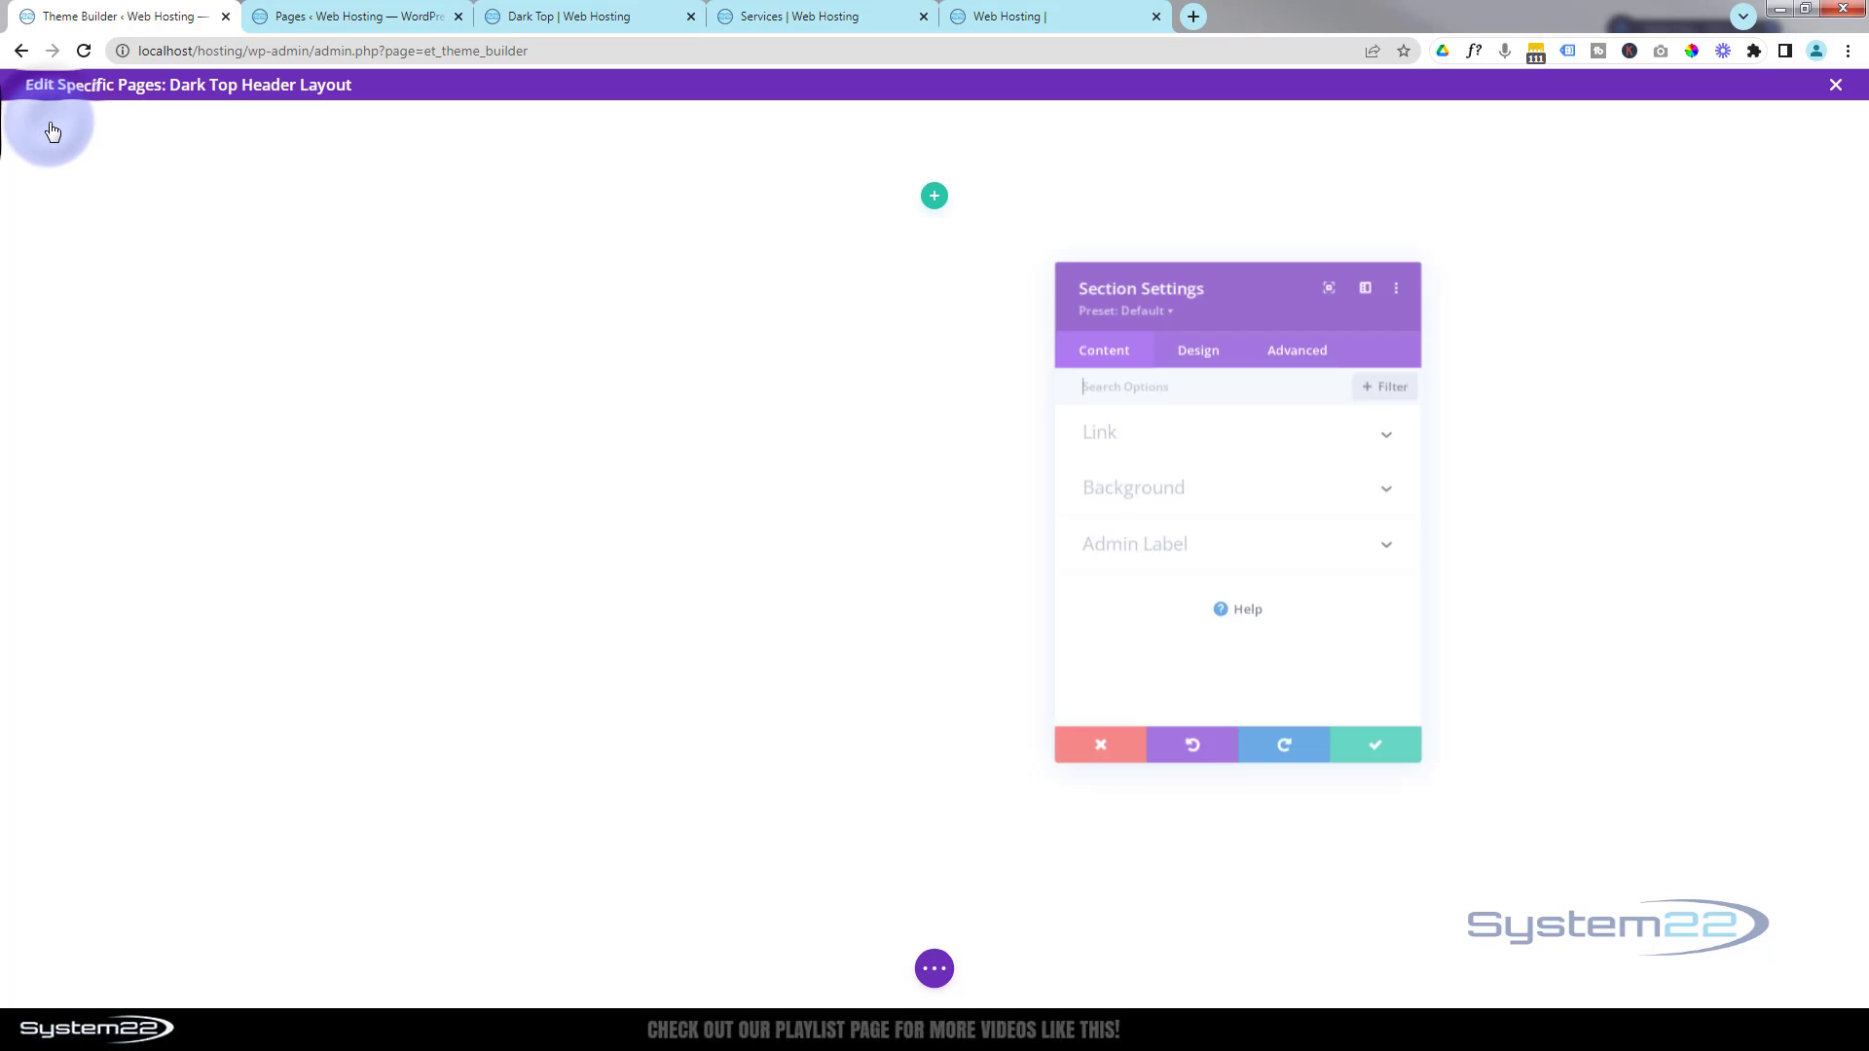
{"action": "left_click", "coordinate": [1165, 483]}
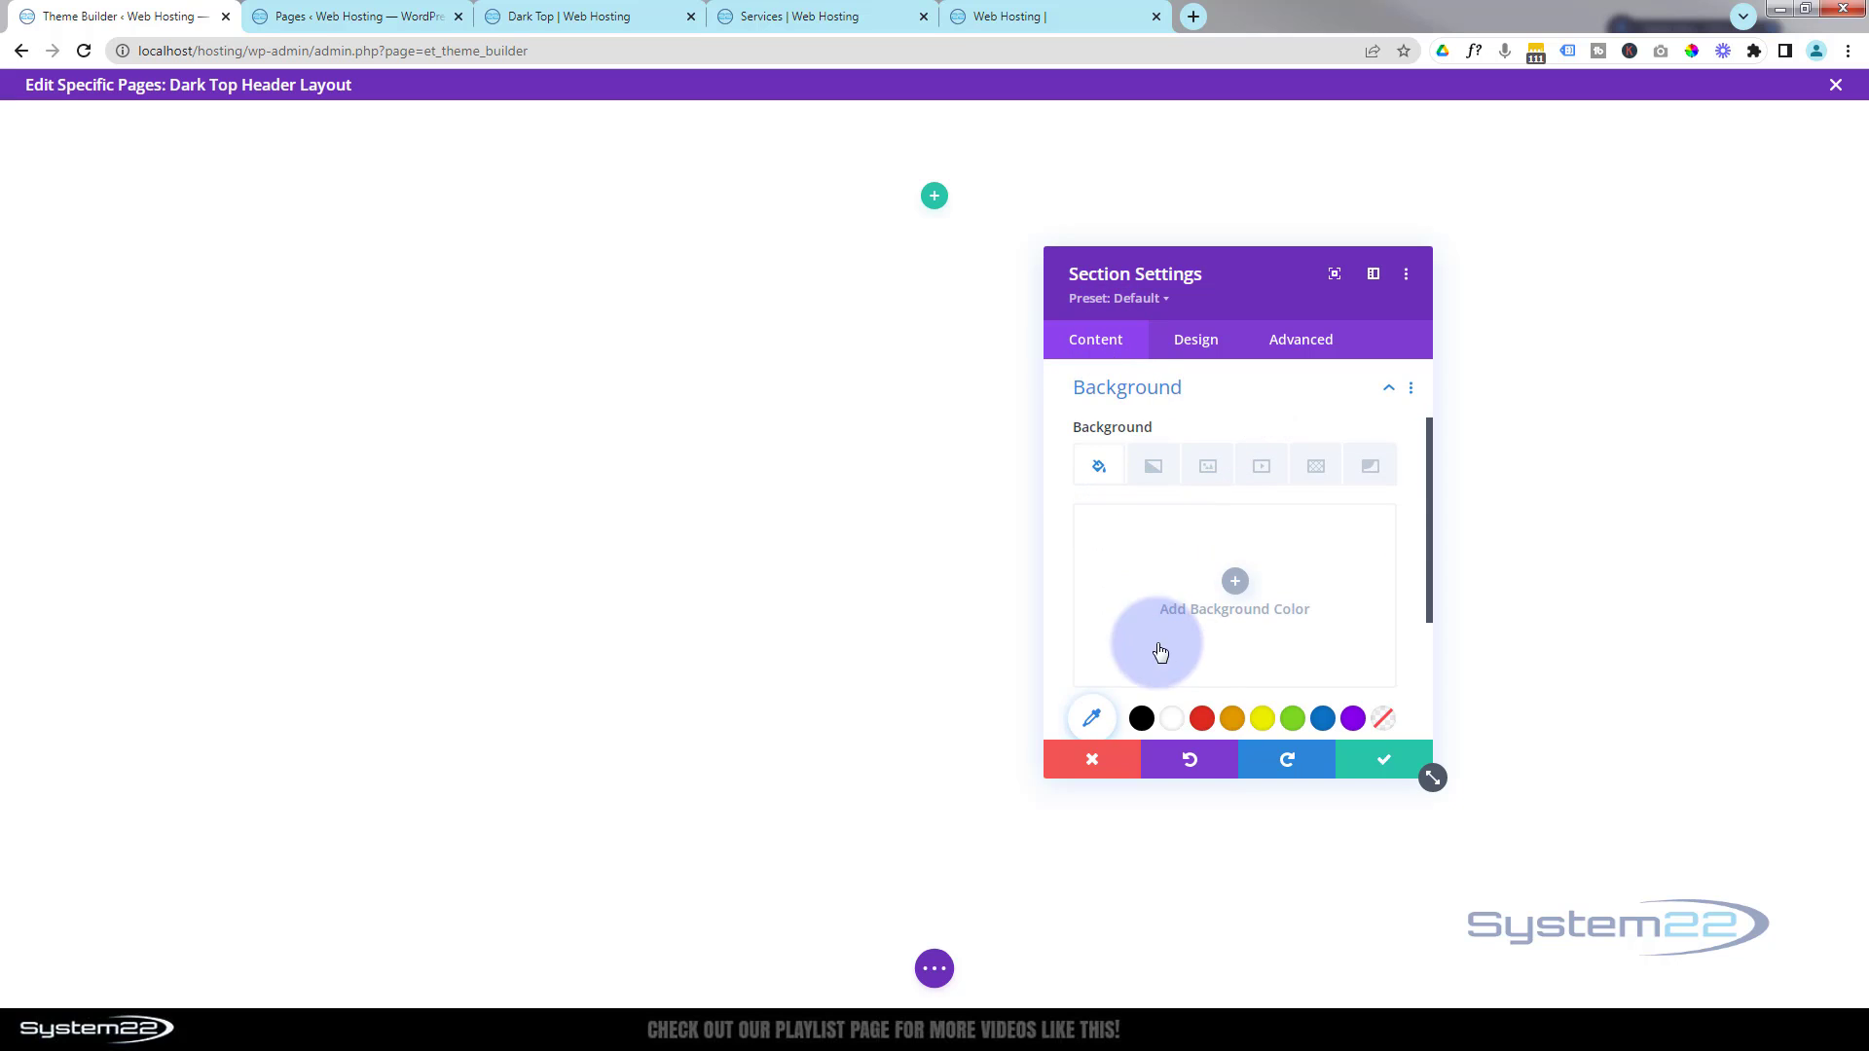
{"action": "left_click", "coordinate": [1144, 720]}
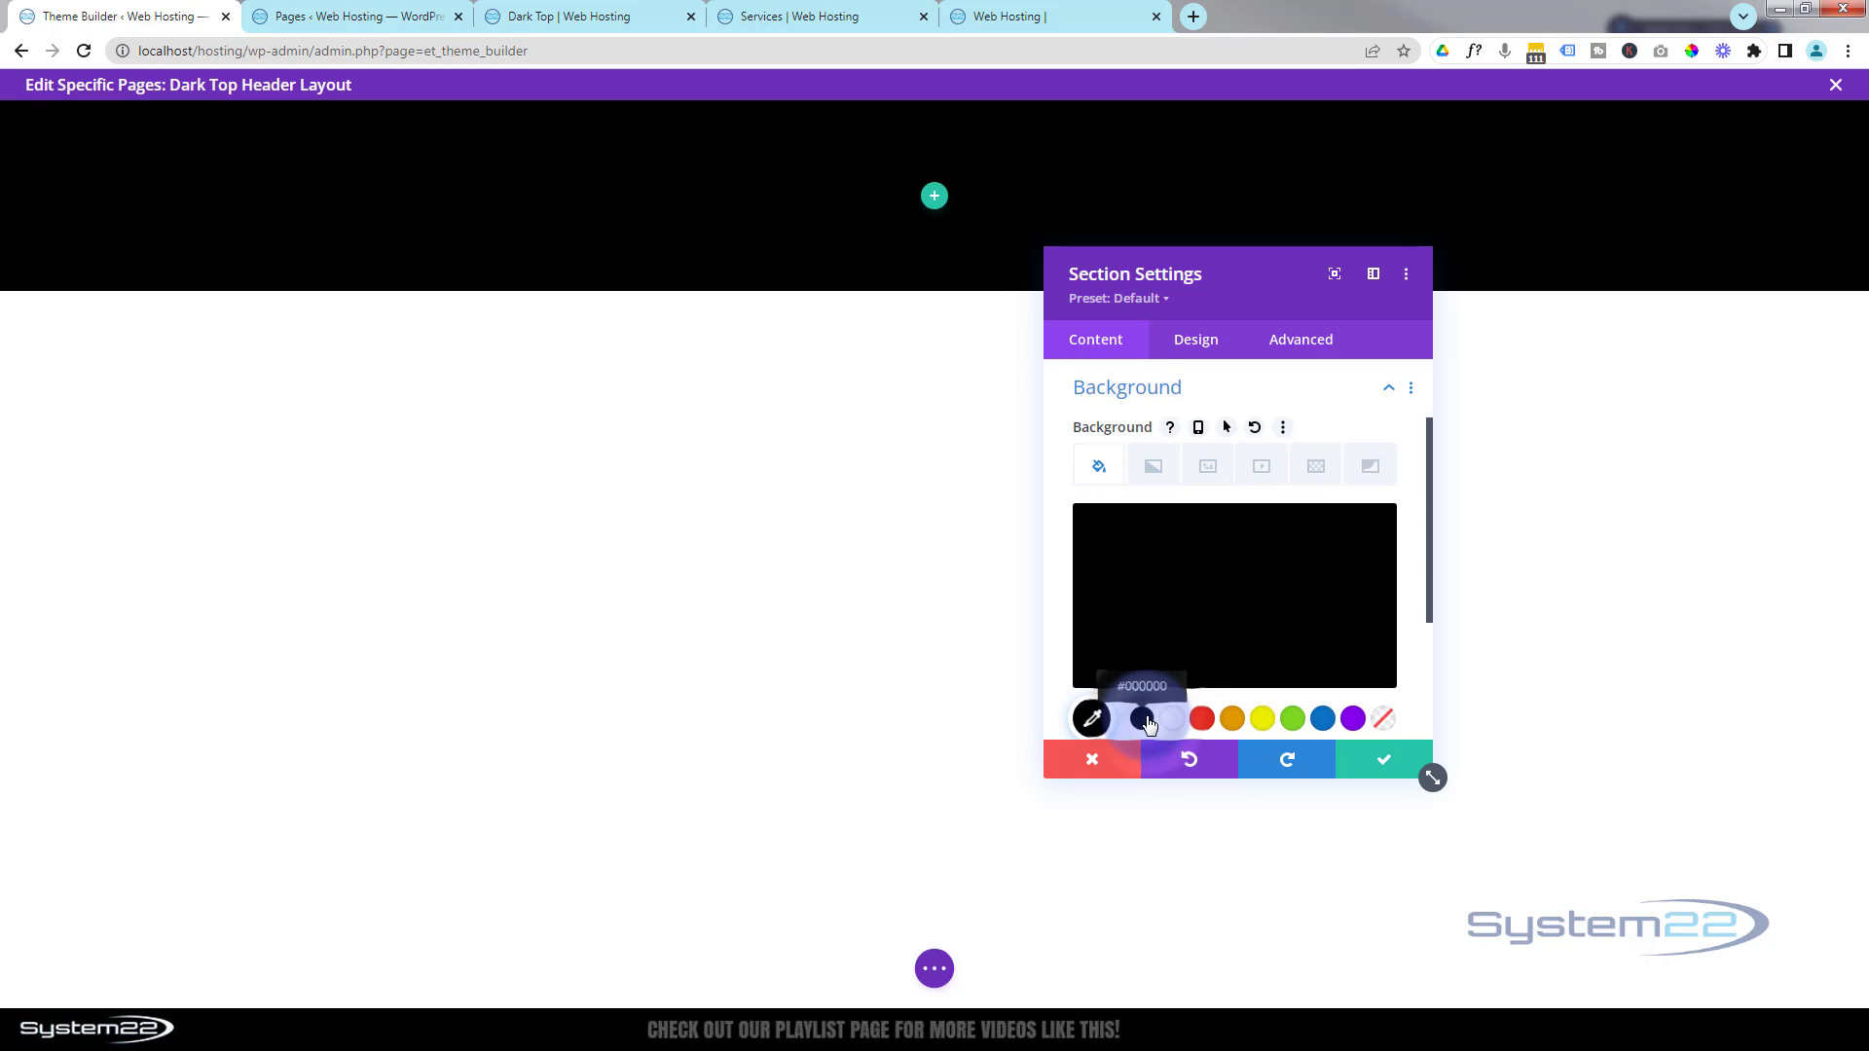
{"action": "left_click", "coordinate": [1368, 770]}
- Insert a one-column row with a Menu module into the black header section
{"action": "left_click", "coordinate": [936, 196]}
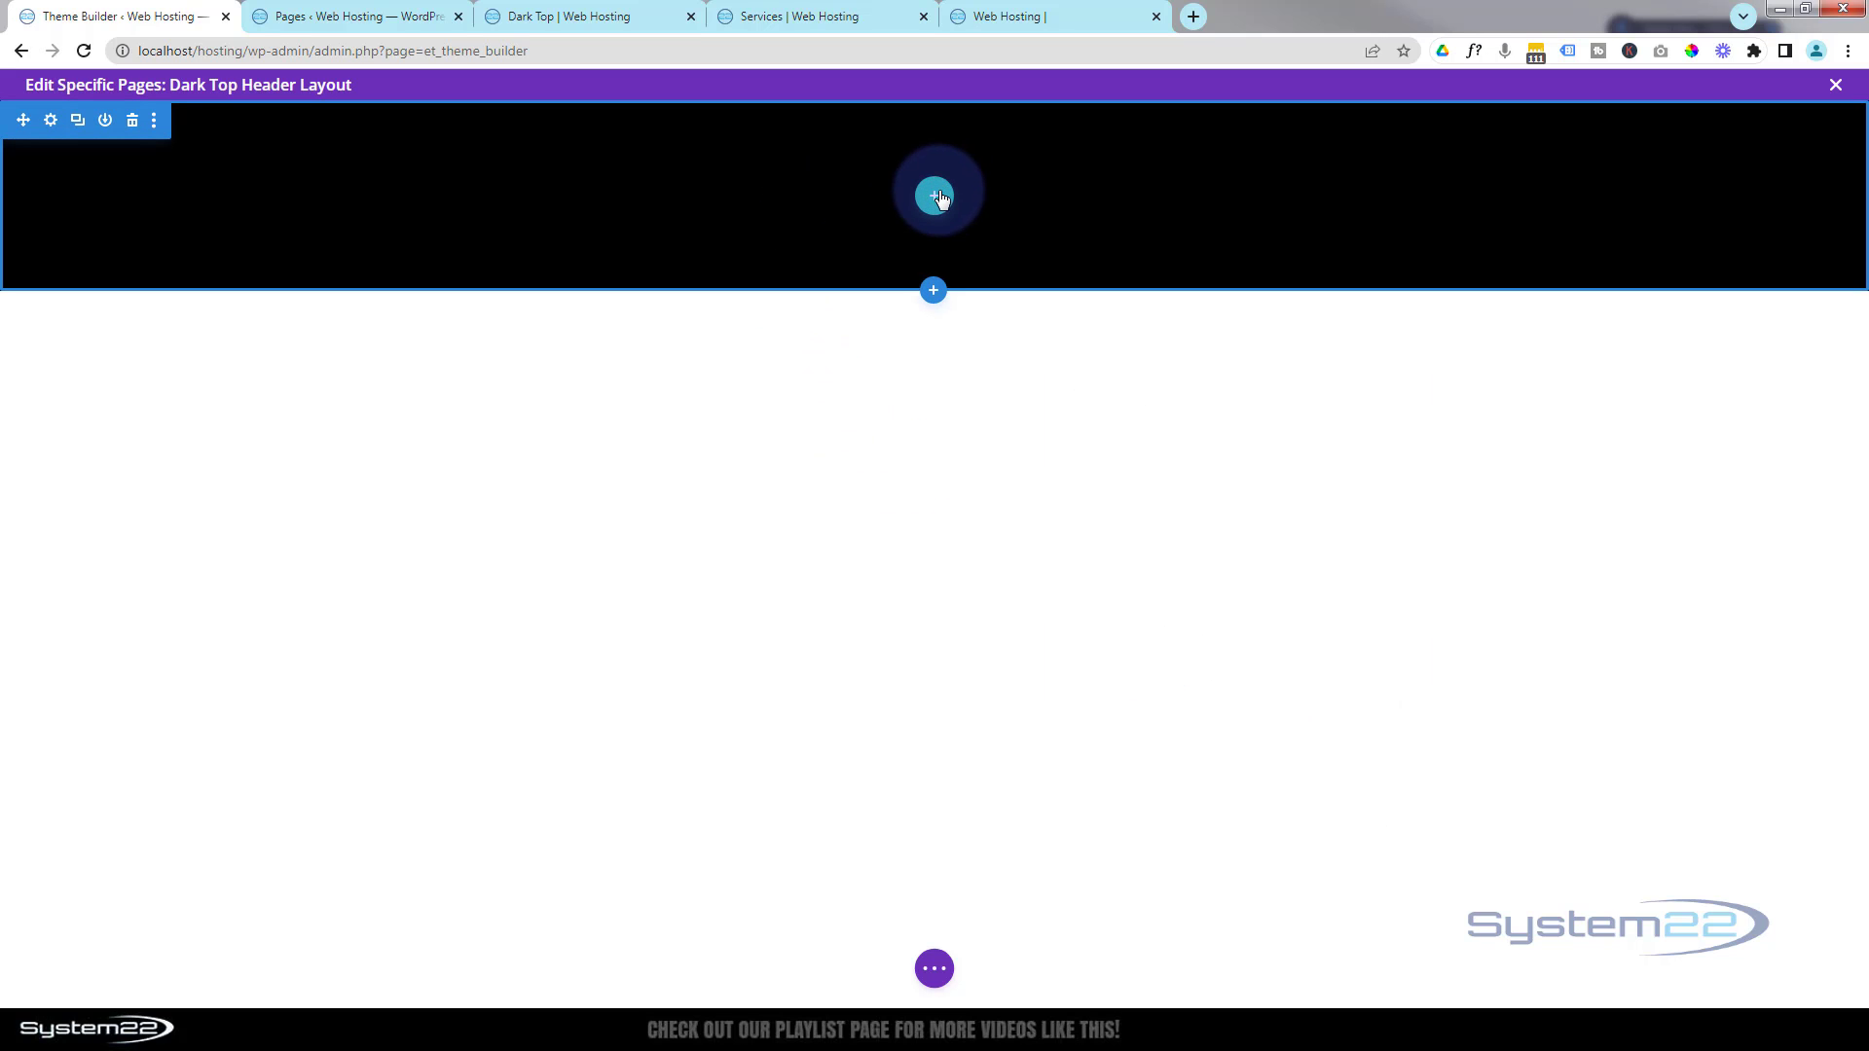
{"action": "left_click", "coordinate": [821, 358]}
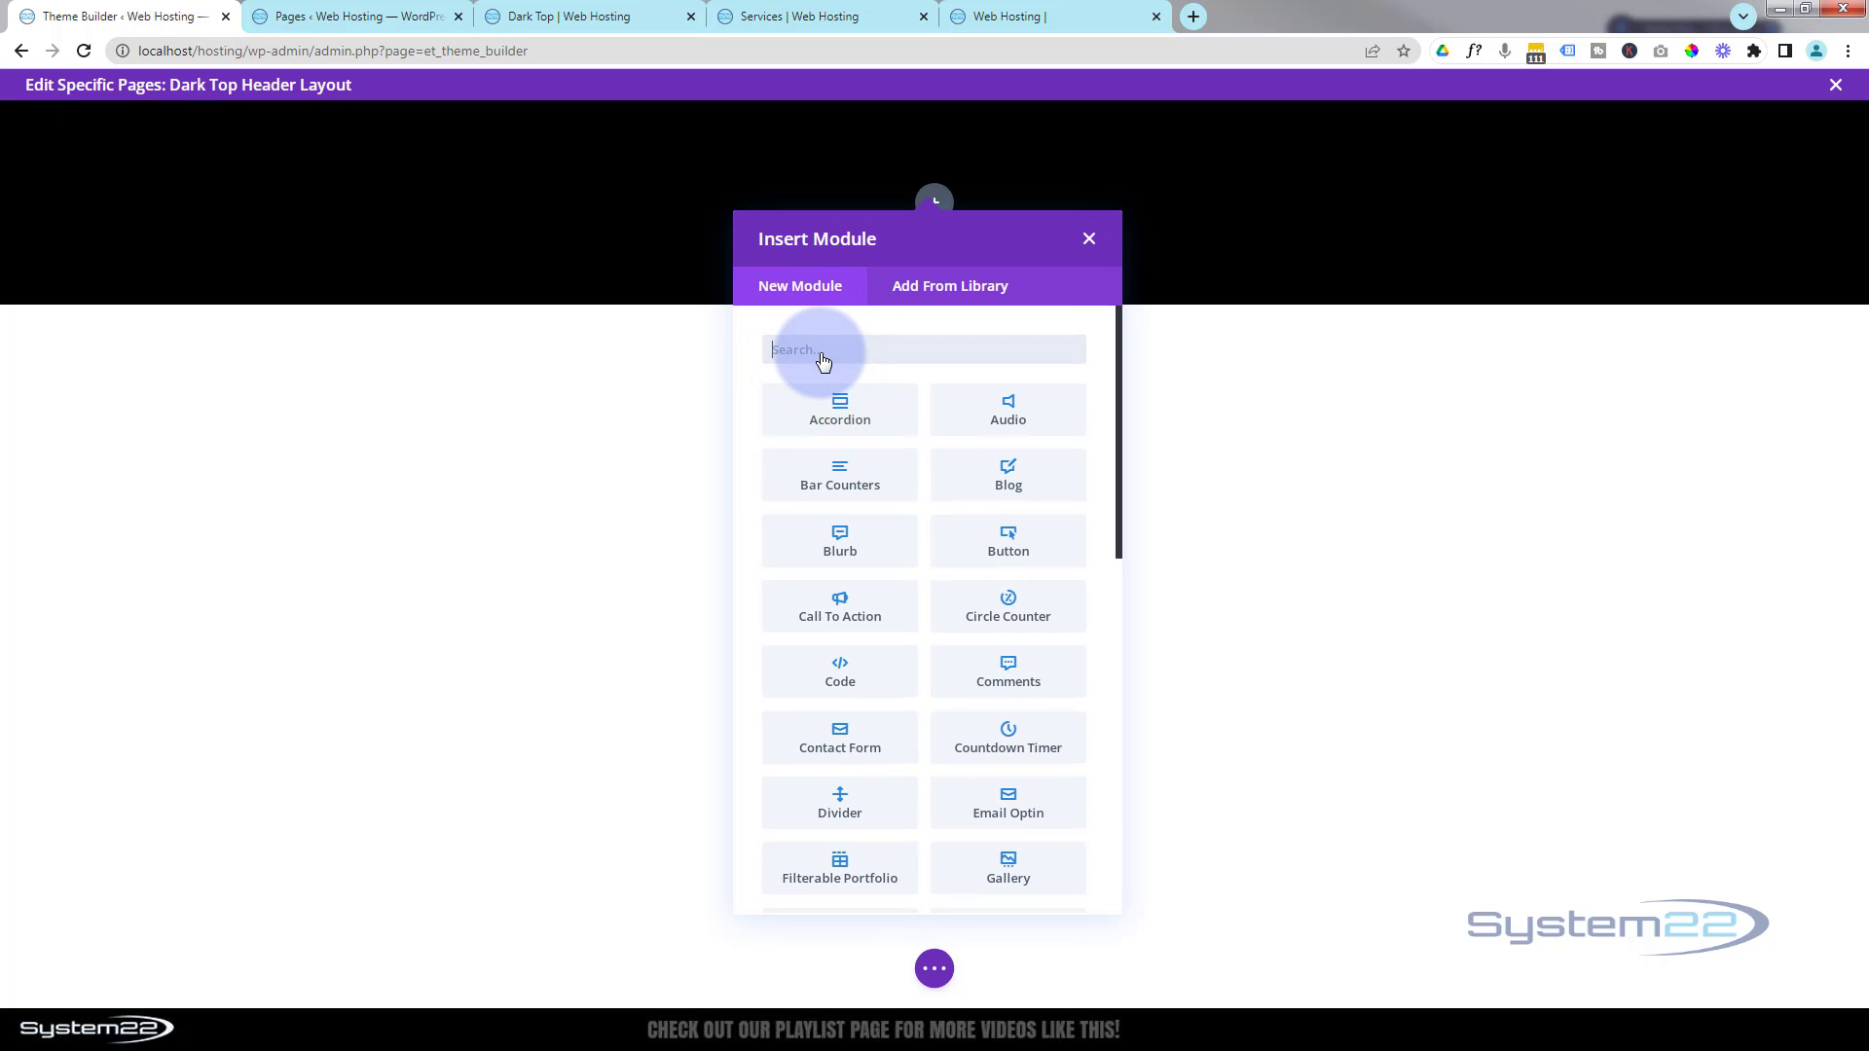
{"action": "scroll", "coordinate": [888, 492], "scroll_direction": "down", "scroll_amount": 5}
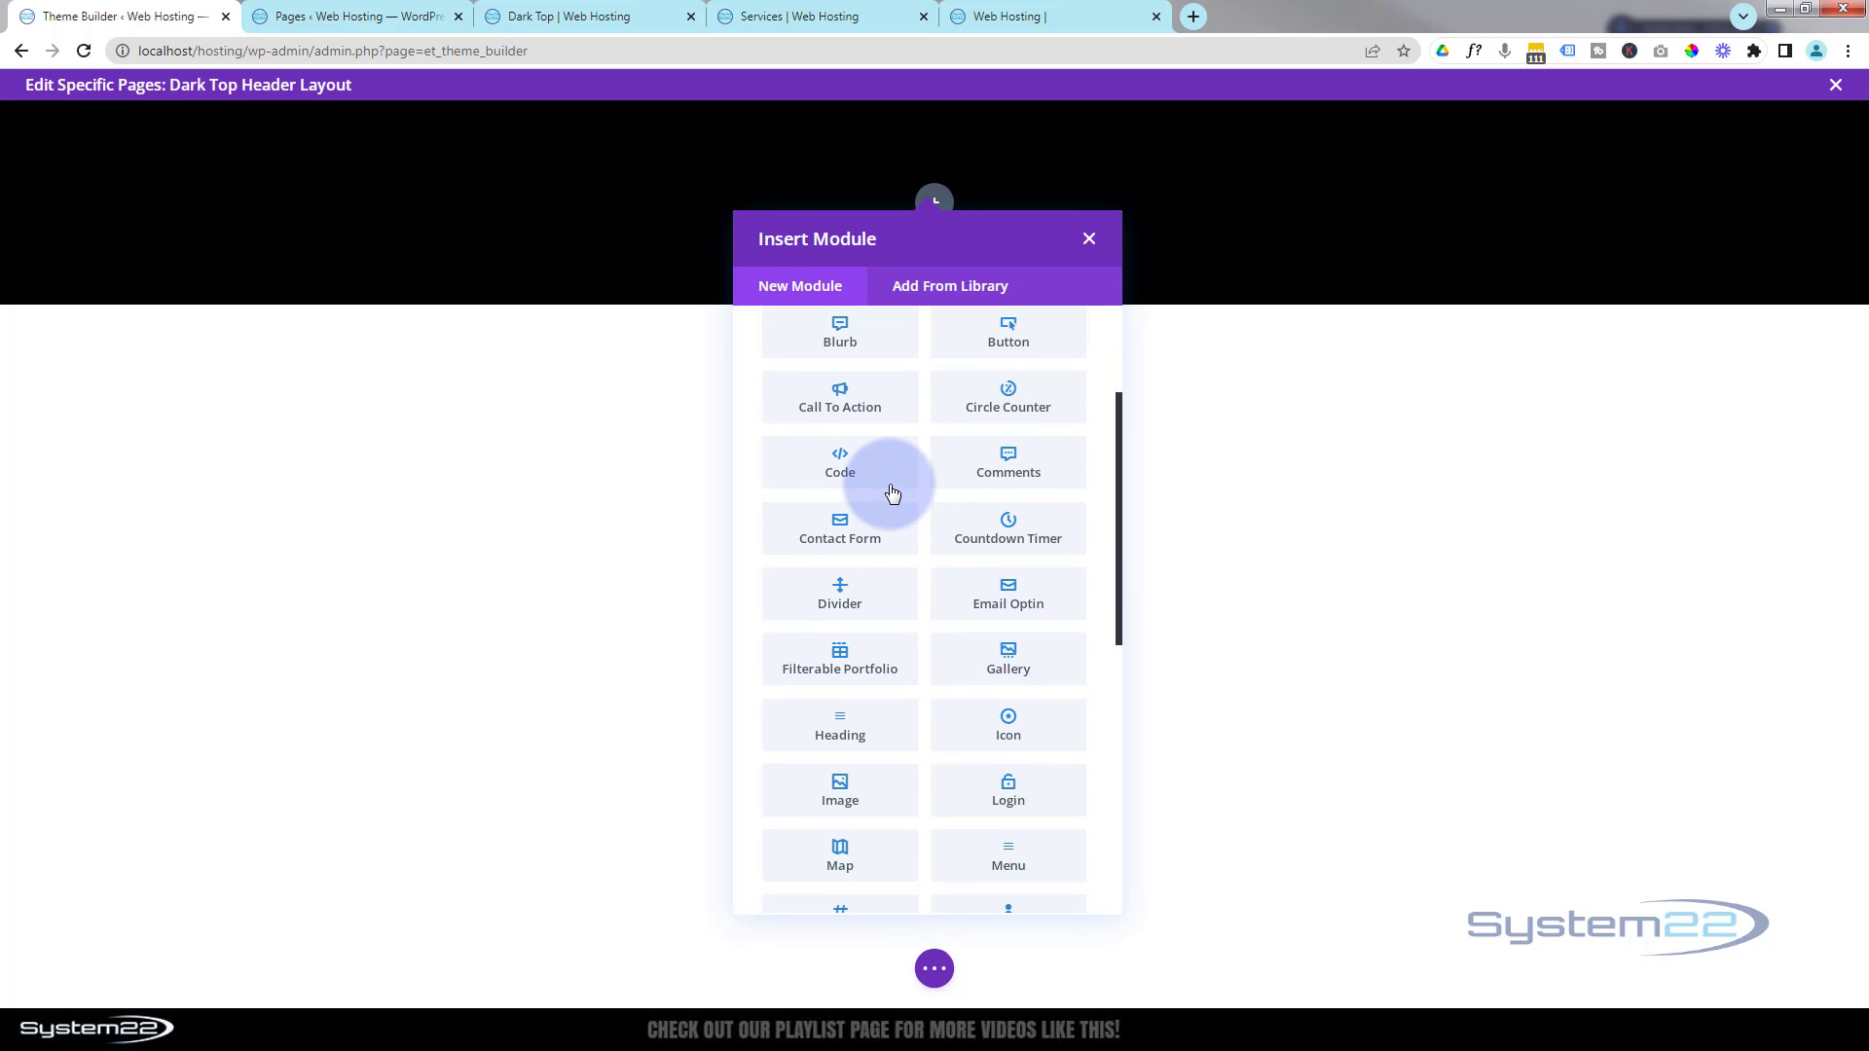
{"action": "scroll", "coordinate": [889, 492], "scroll_direction": "down", "scroll_amount": 3}
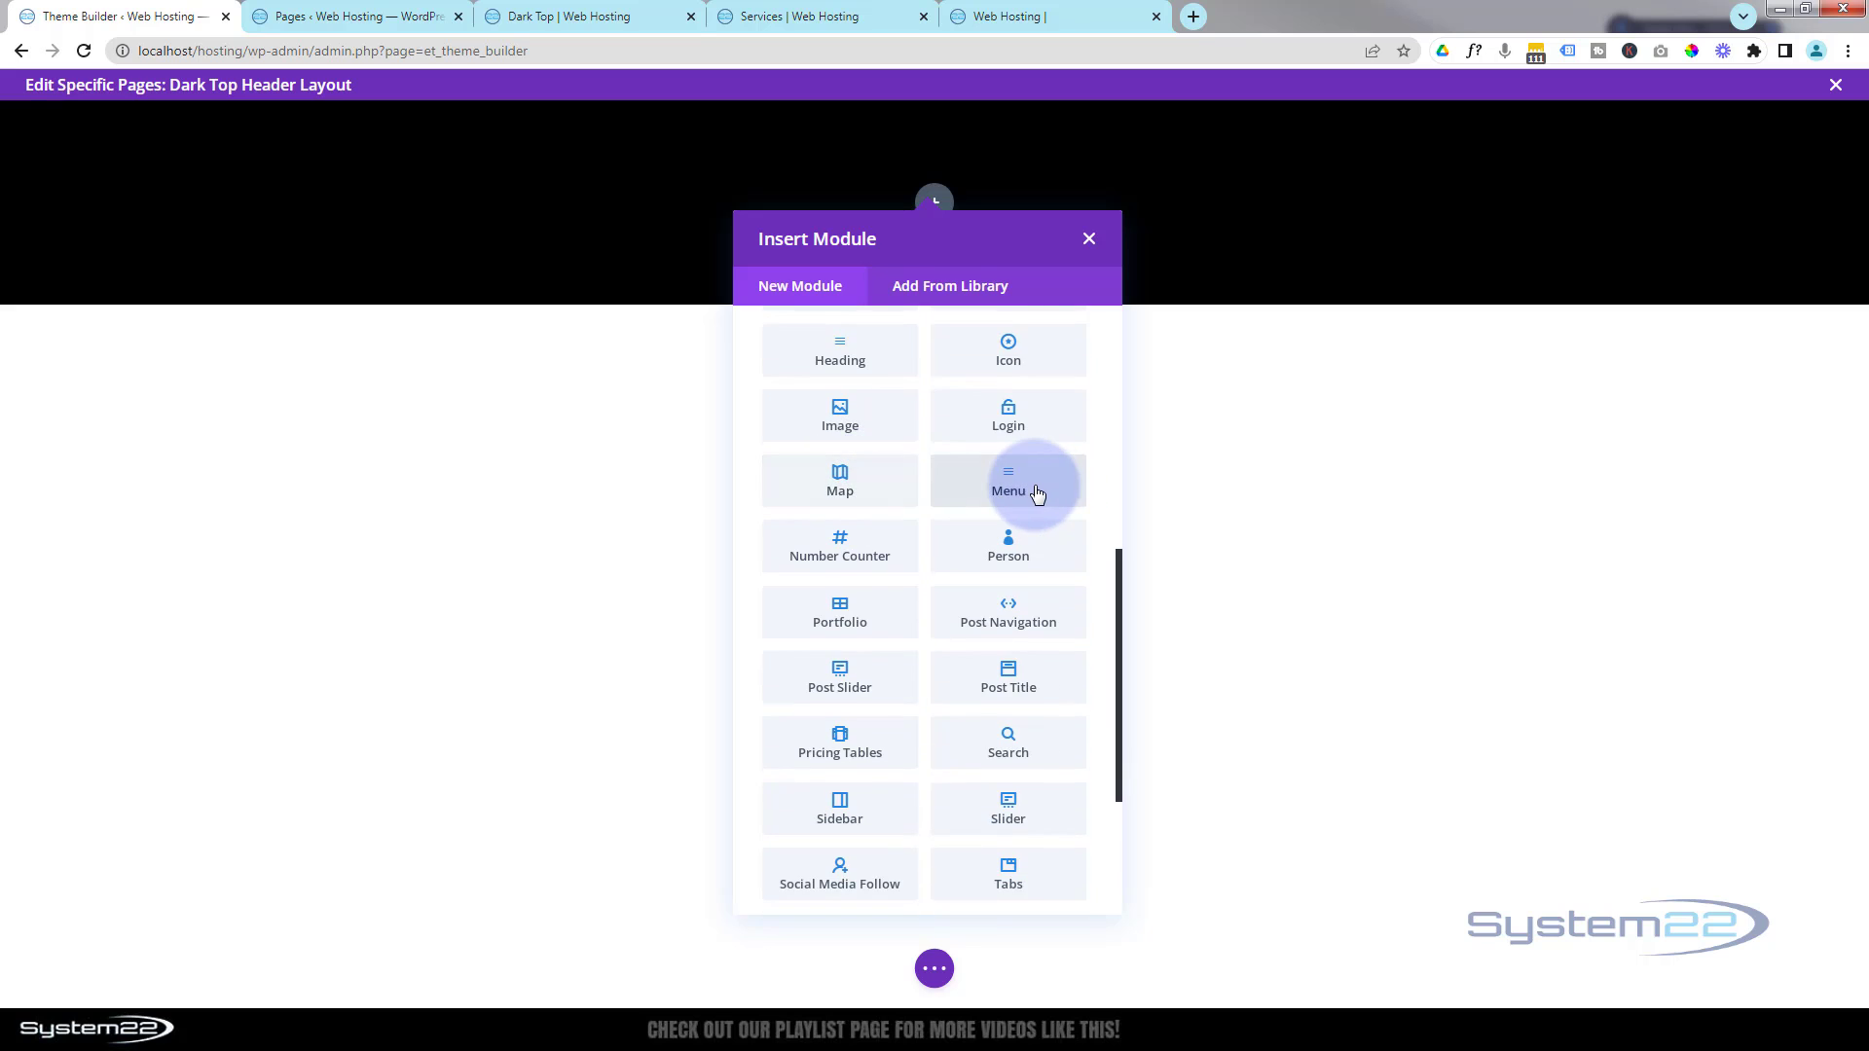
{"action": "left_click", "coordinate": [1009, 480]}
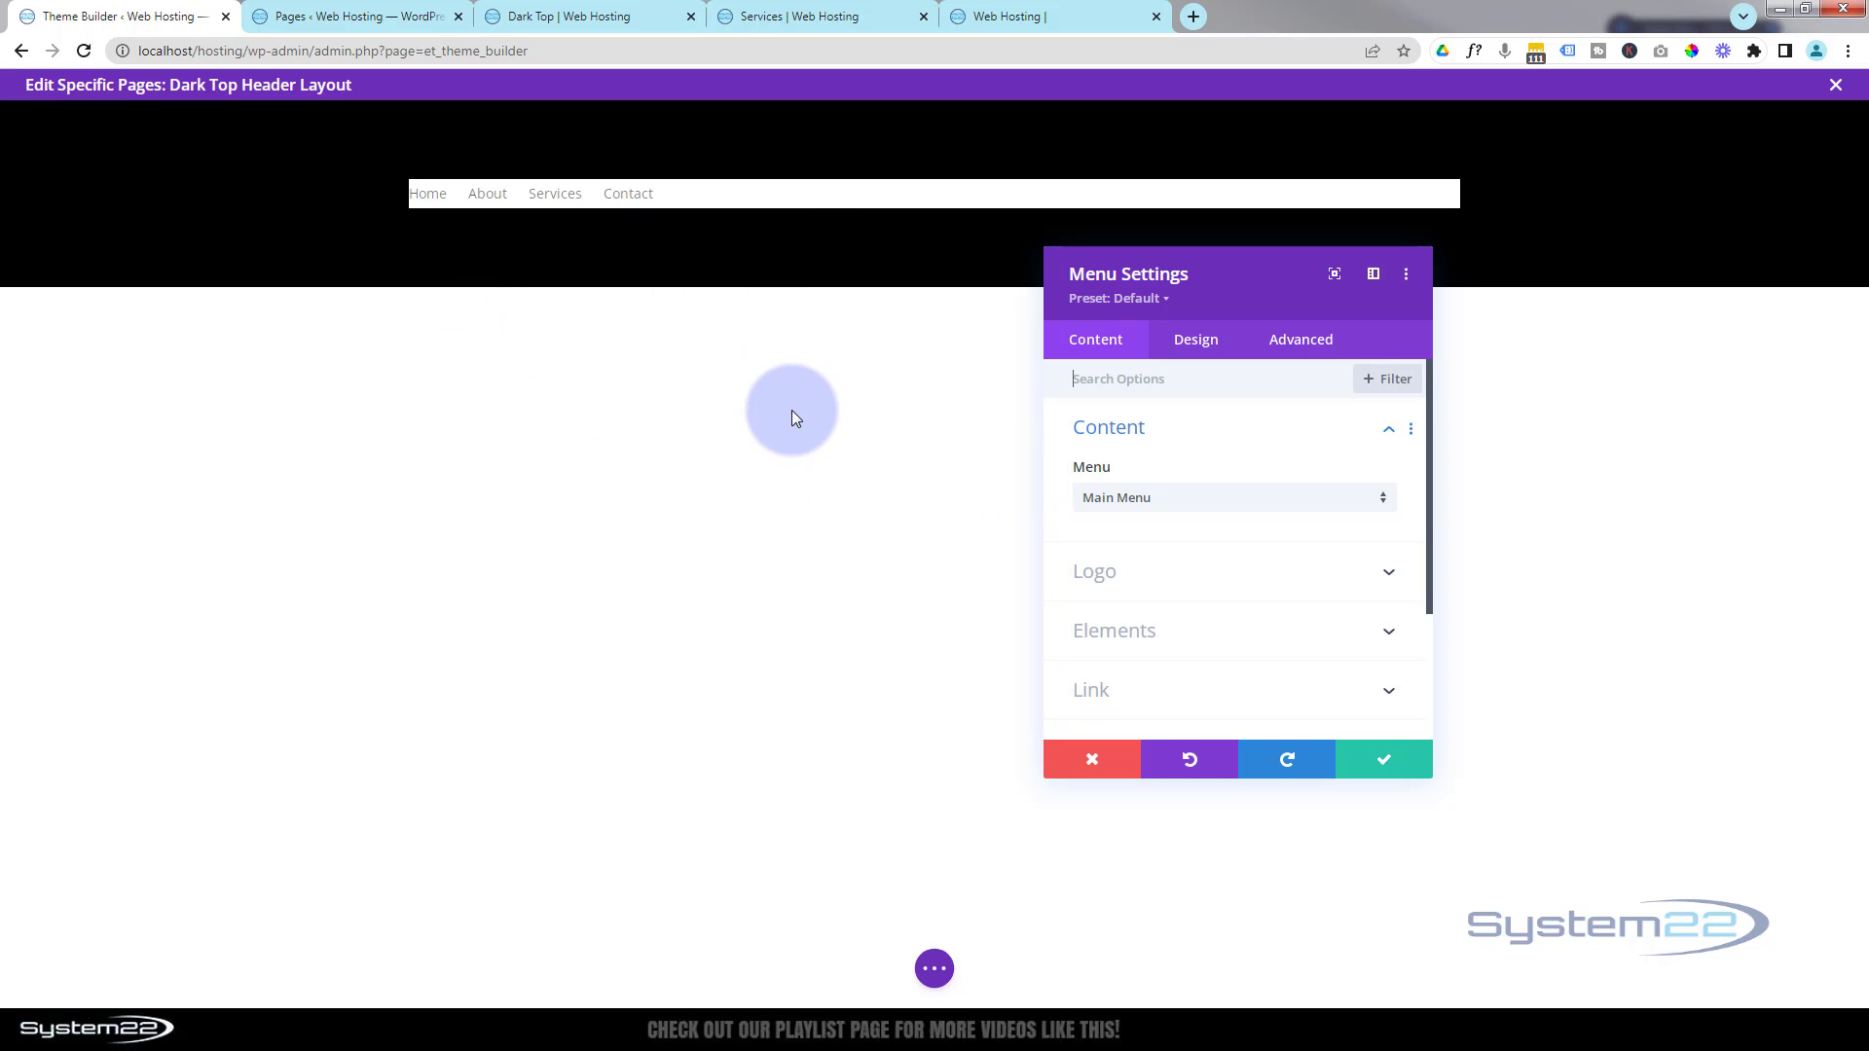
{"action": "left_click", "coordinate": [1268, 498]}
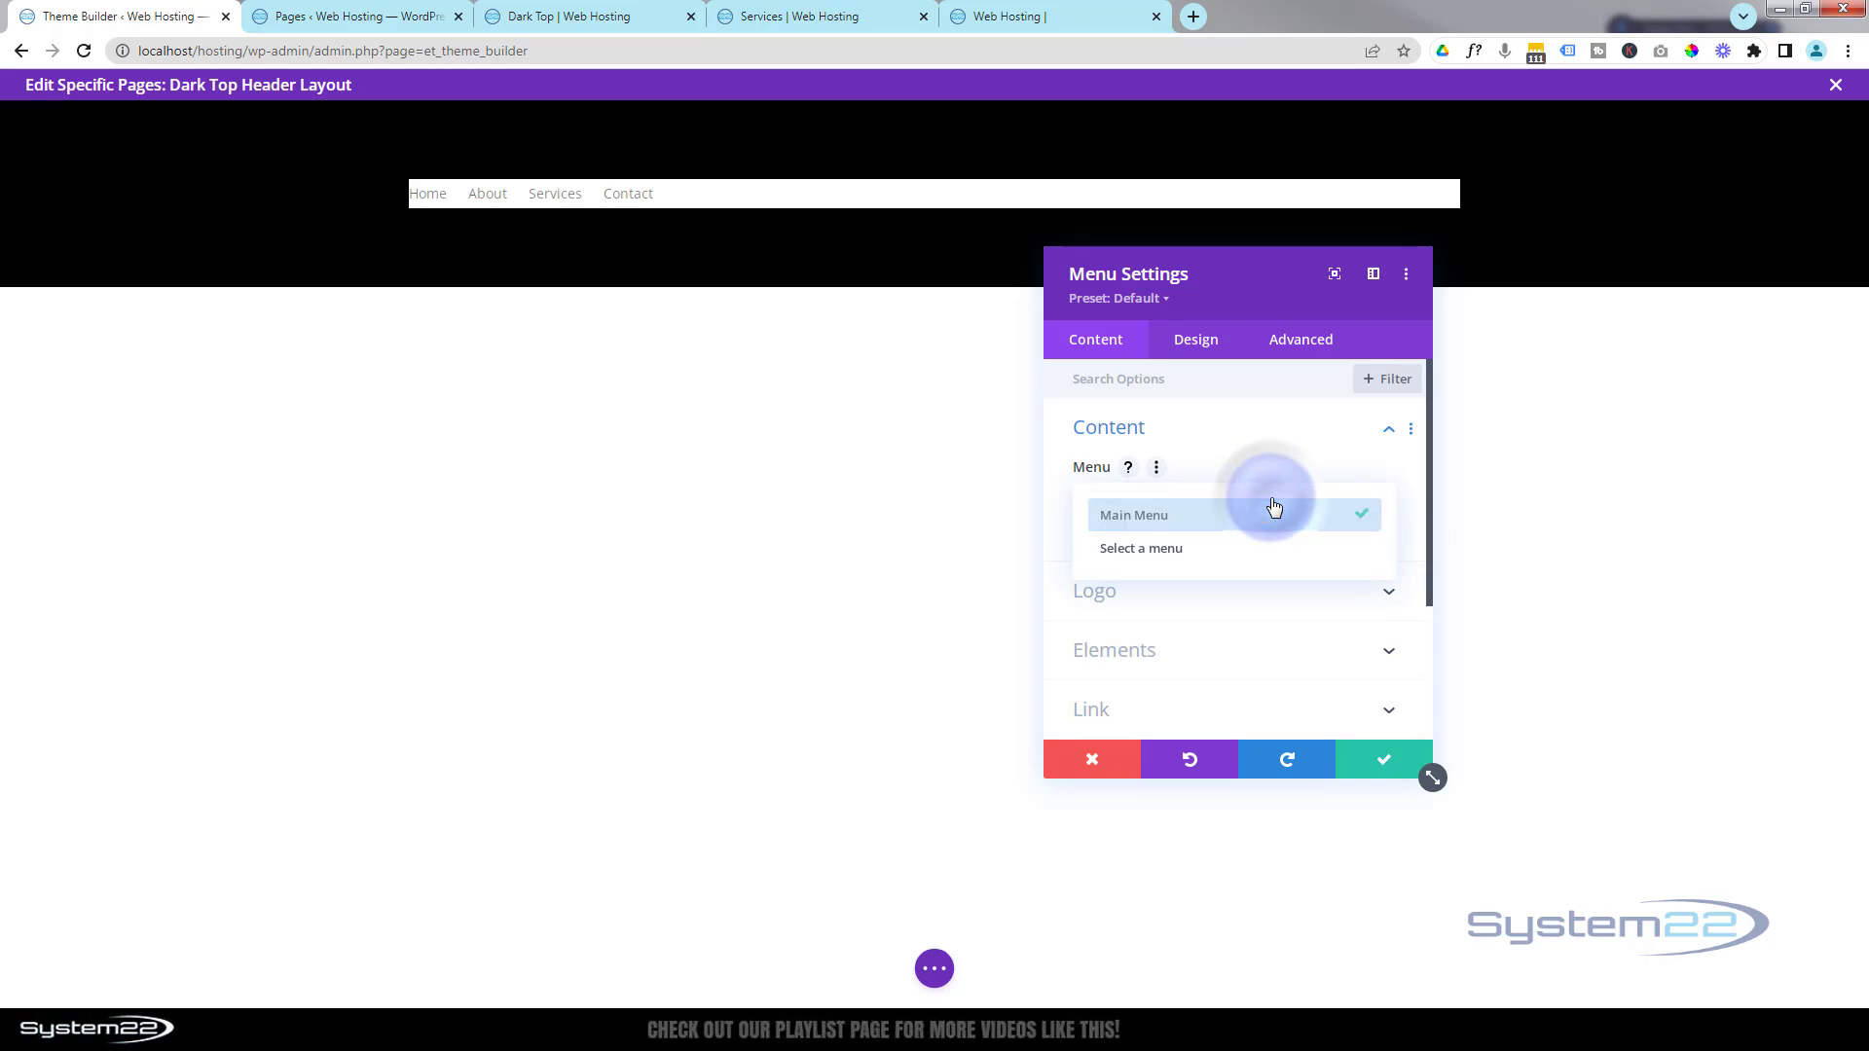
- Keep Main Menu and set the System22 image from the Media Library as the menu logo
{"action": "left_click", "coordinate": [1149, 521]}
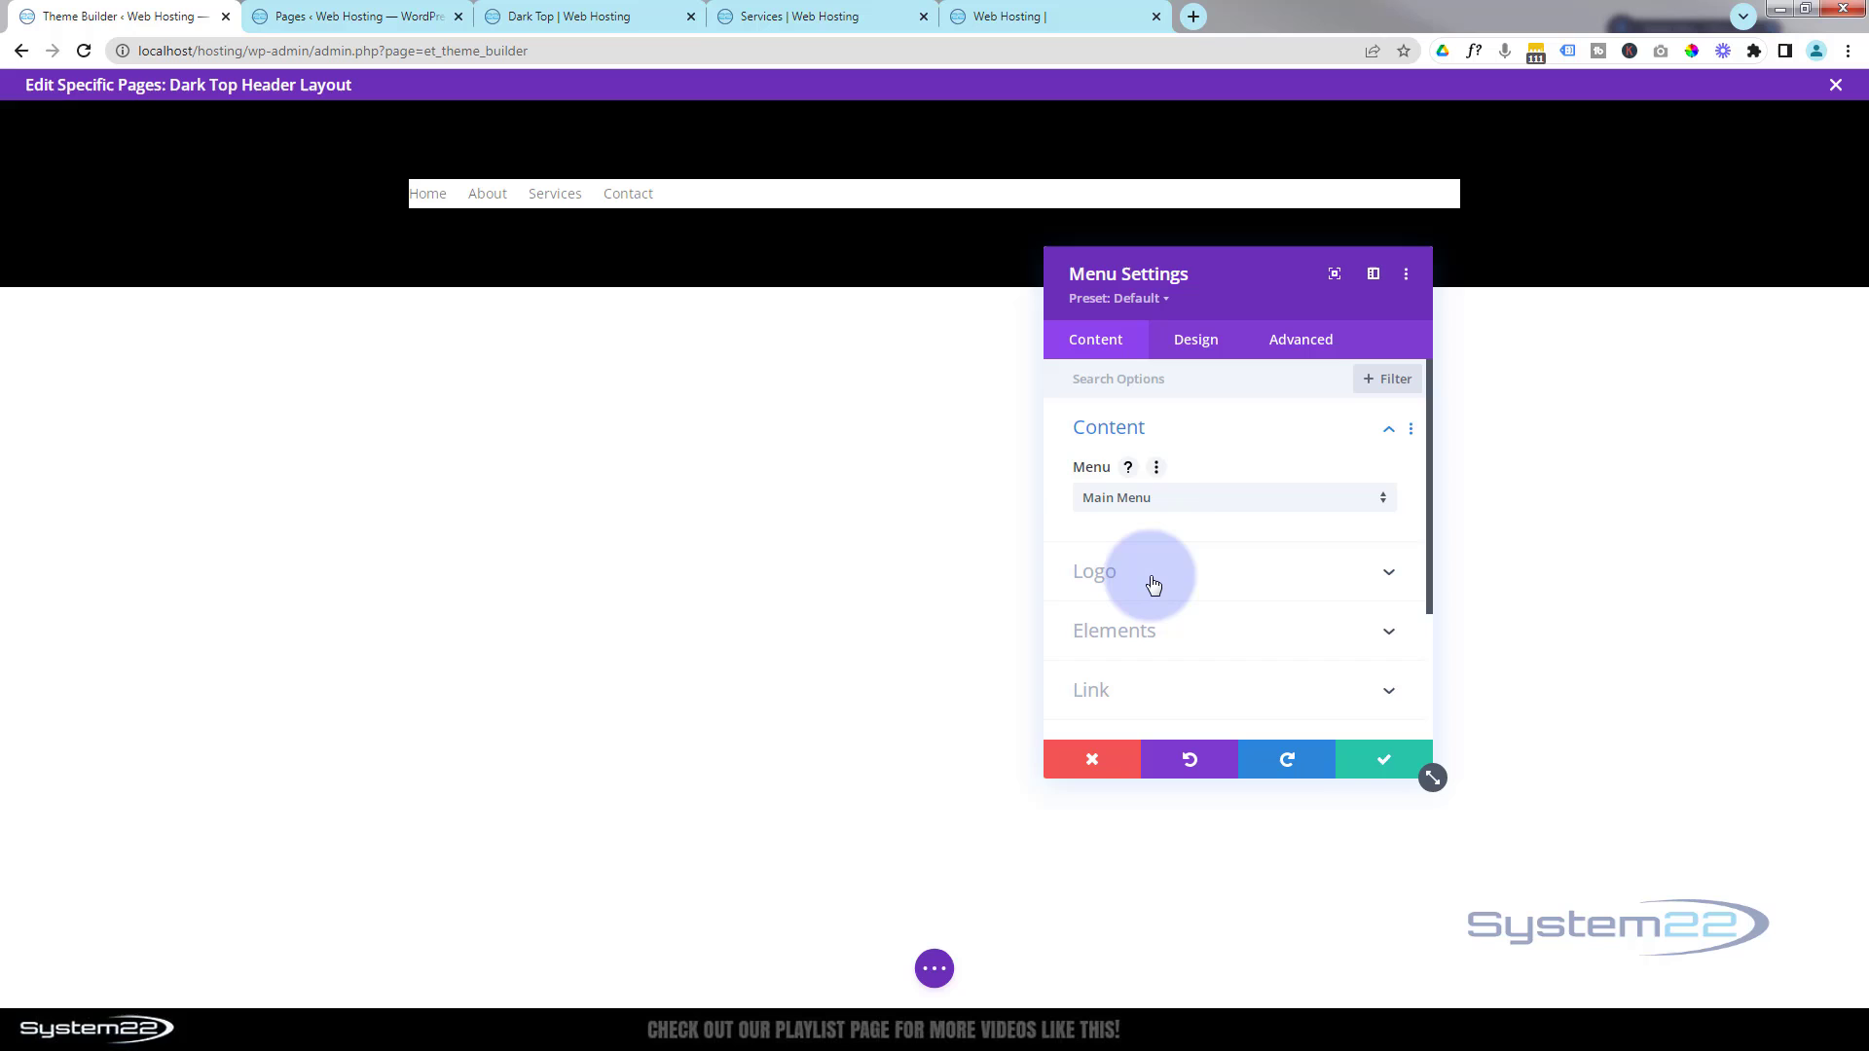
{"action": "left_click", "coordinate": [1220, 574]}
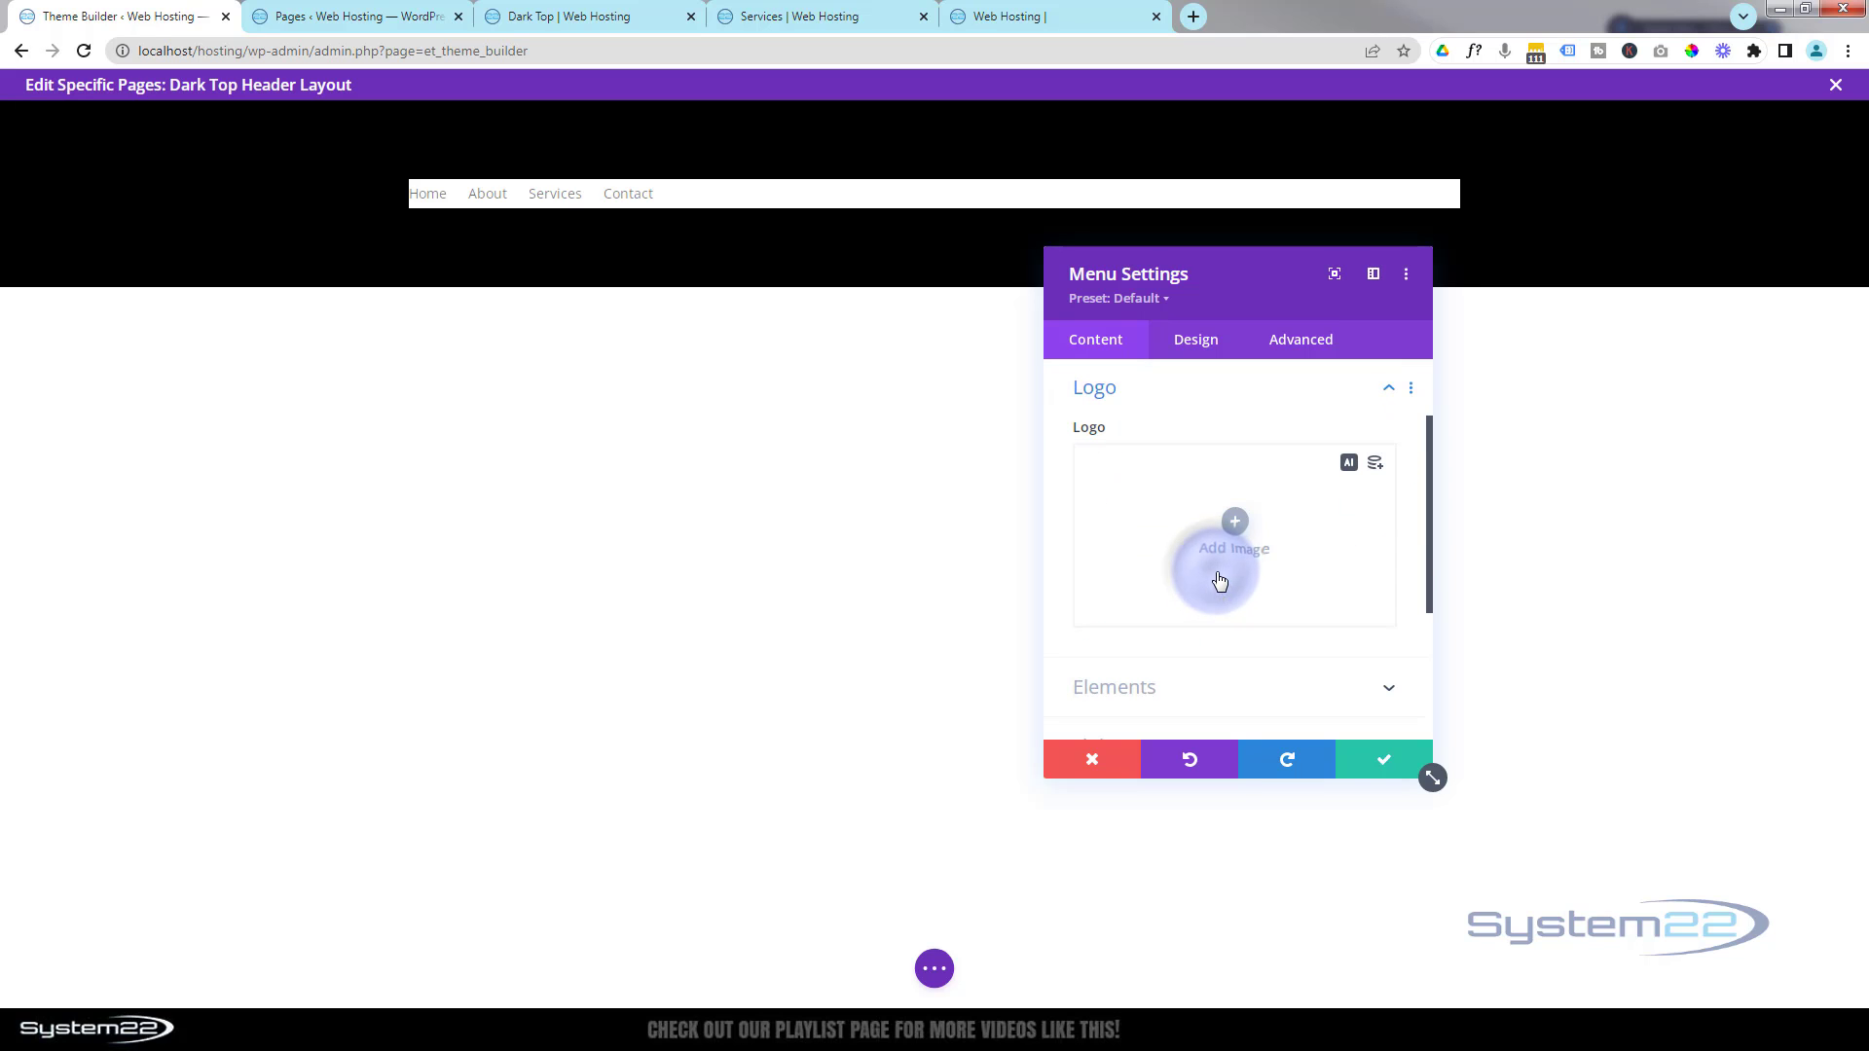
{"action": "left_click", "coordinate": [1234, 525]}
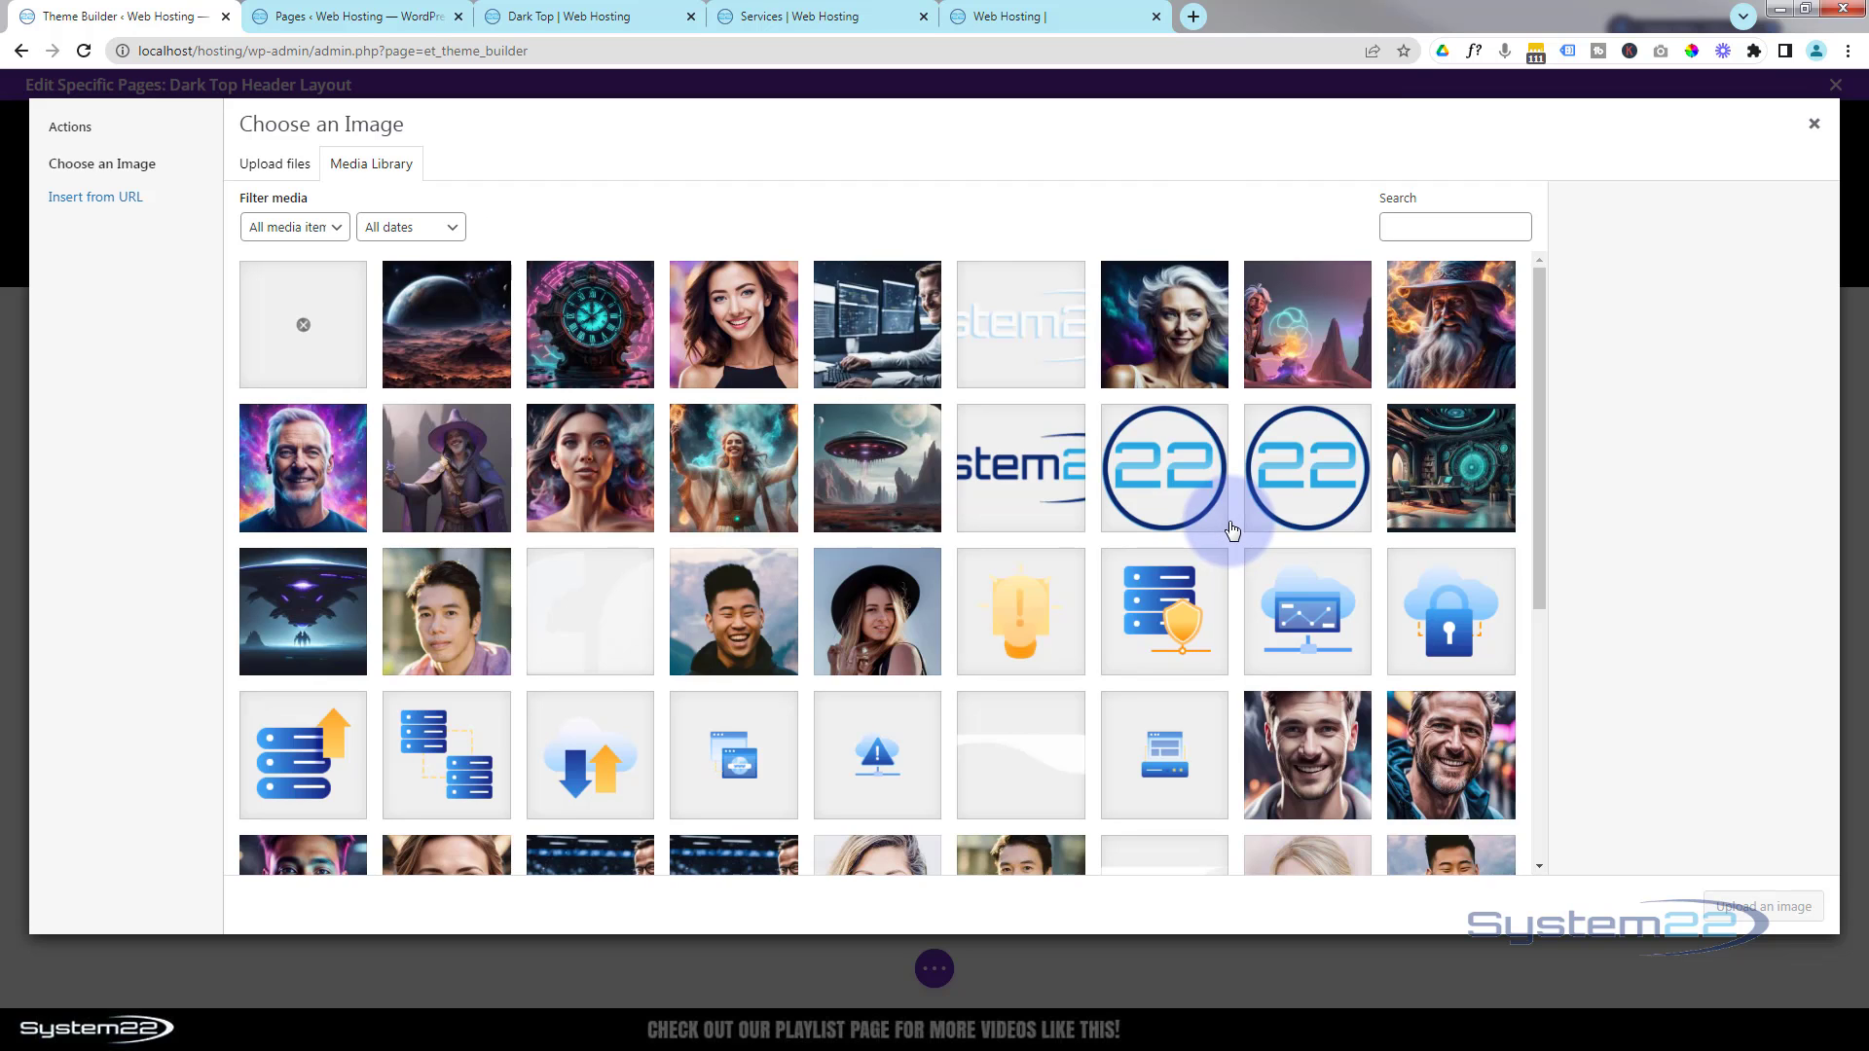
{"action": "left_click", "coordinate": [1019, 334]}
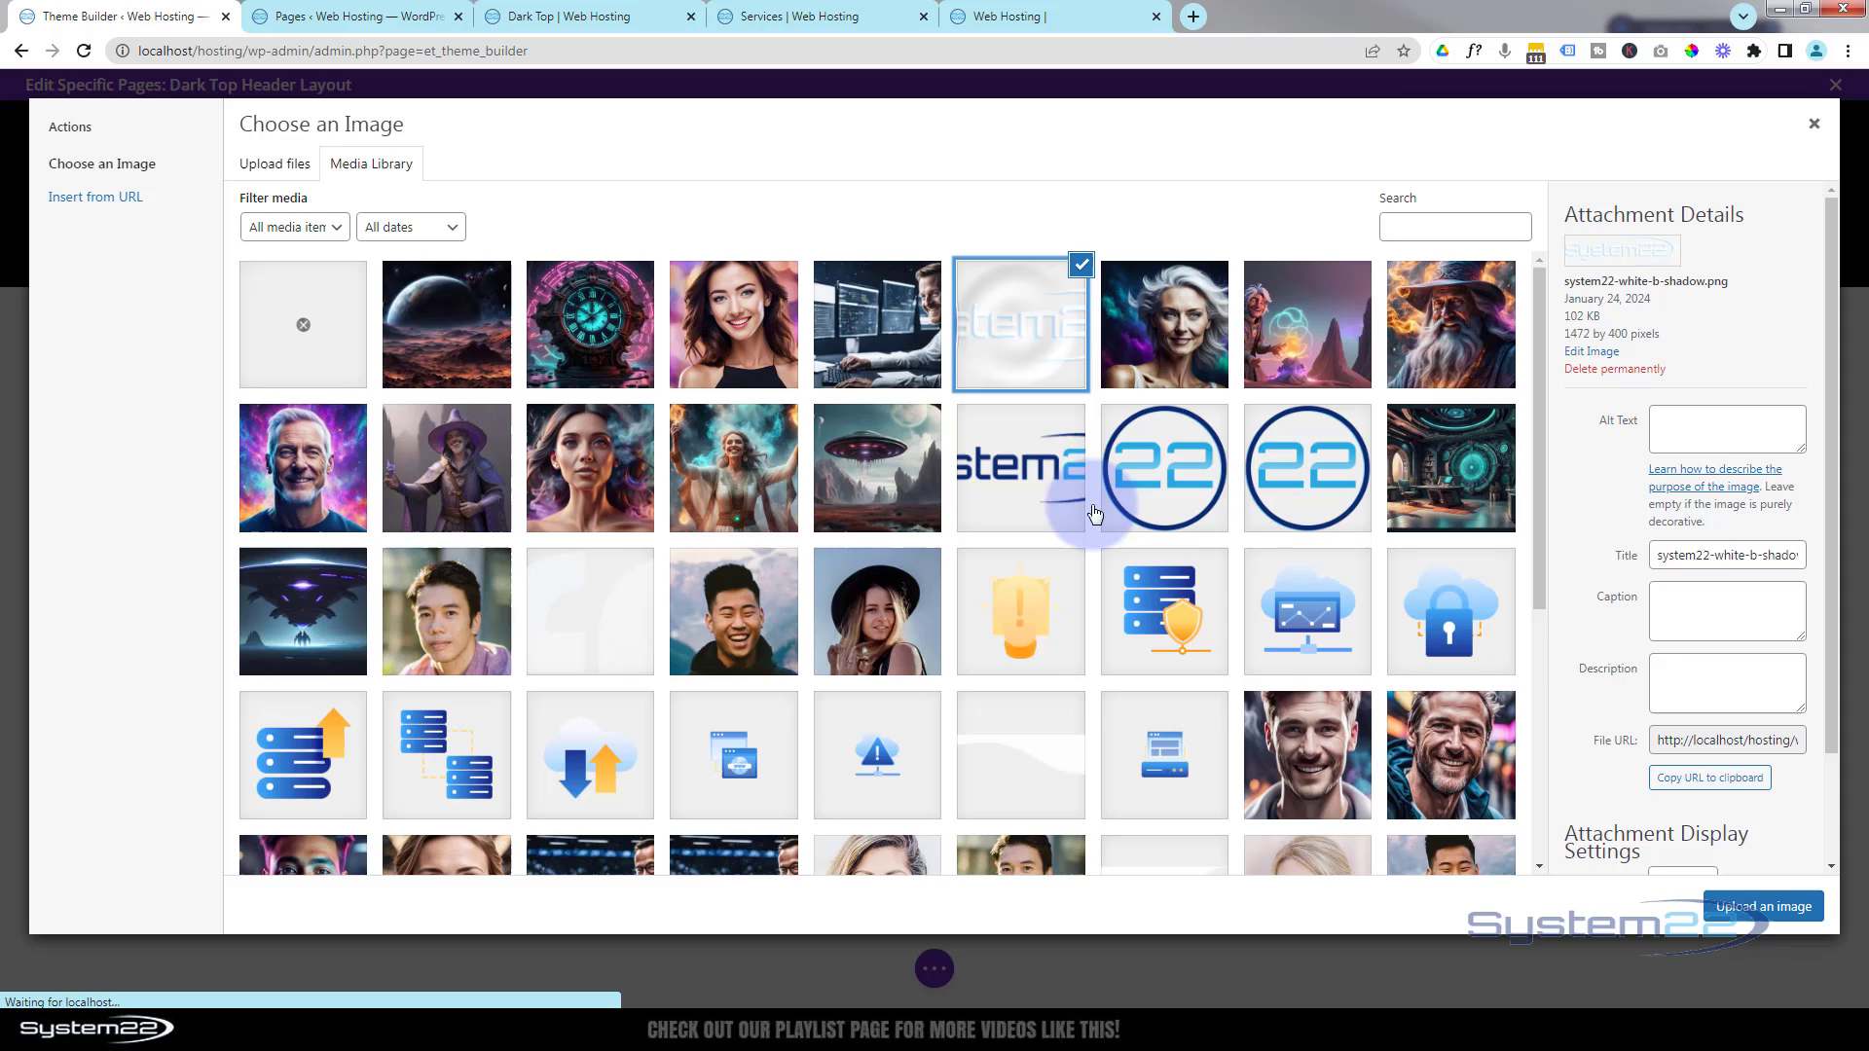
{"action": "left_click", "coordinate": [1770, 907]}
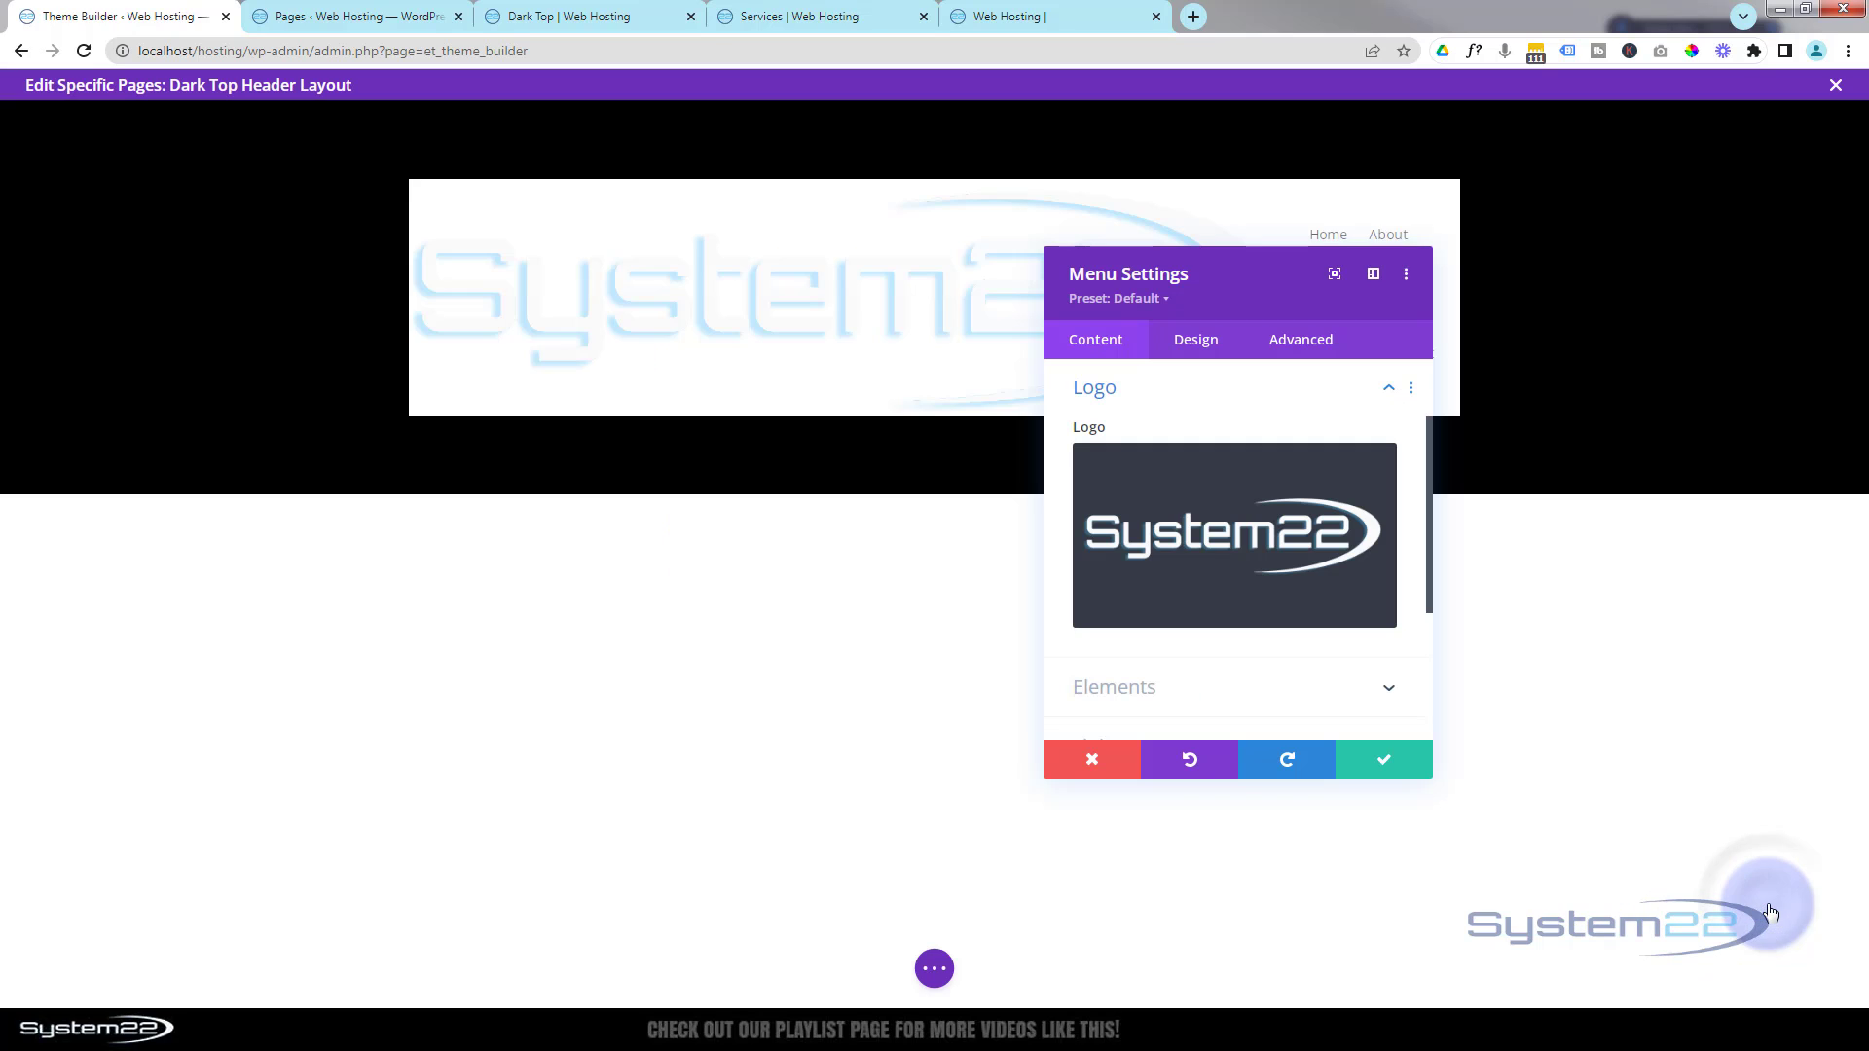
{"action": "left_click_drag", "start_coordinate": [1225, 290], "coordinate": [1608, 210]}
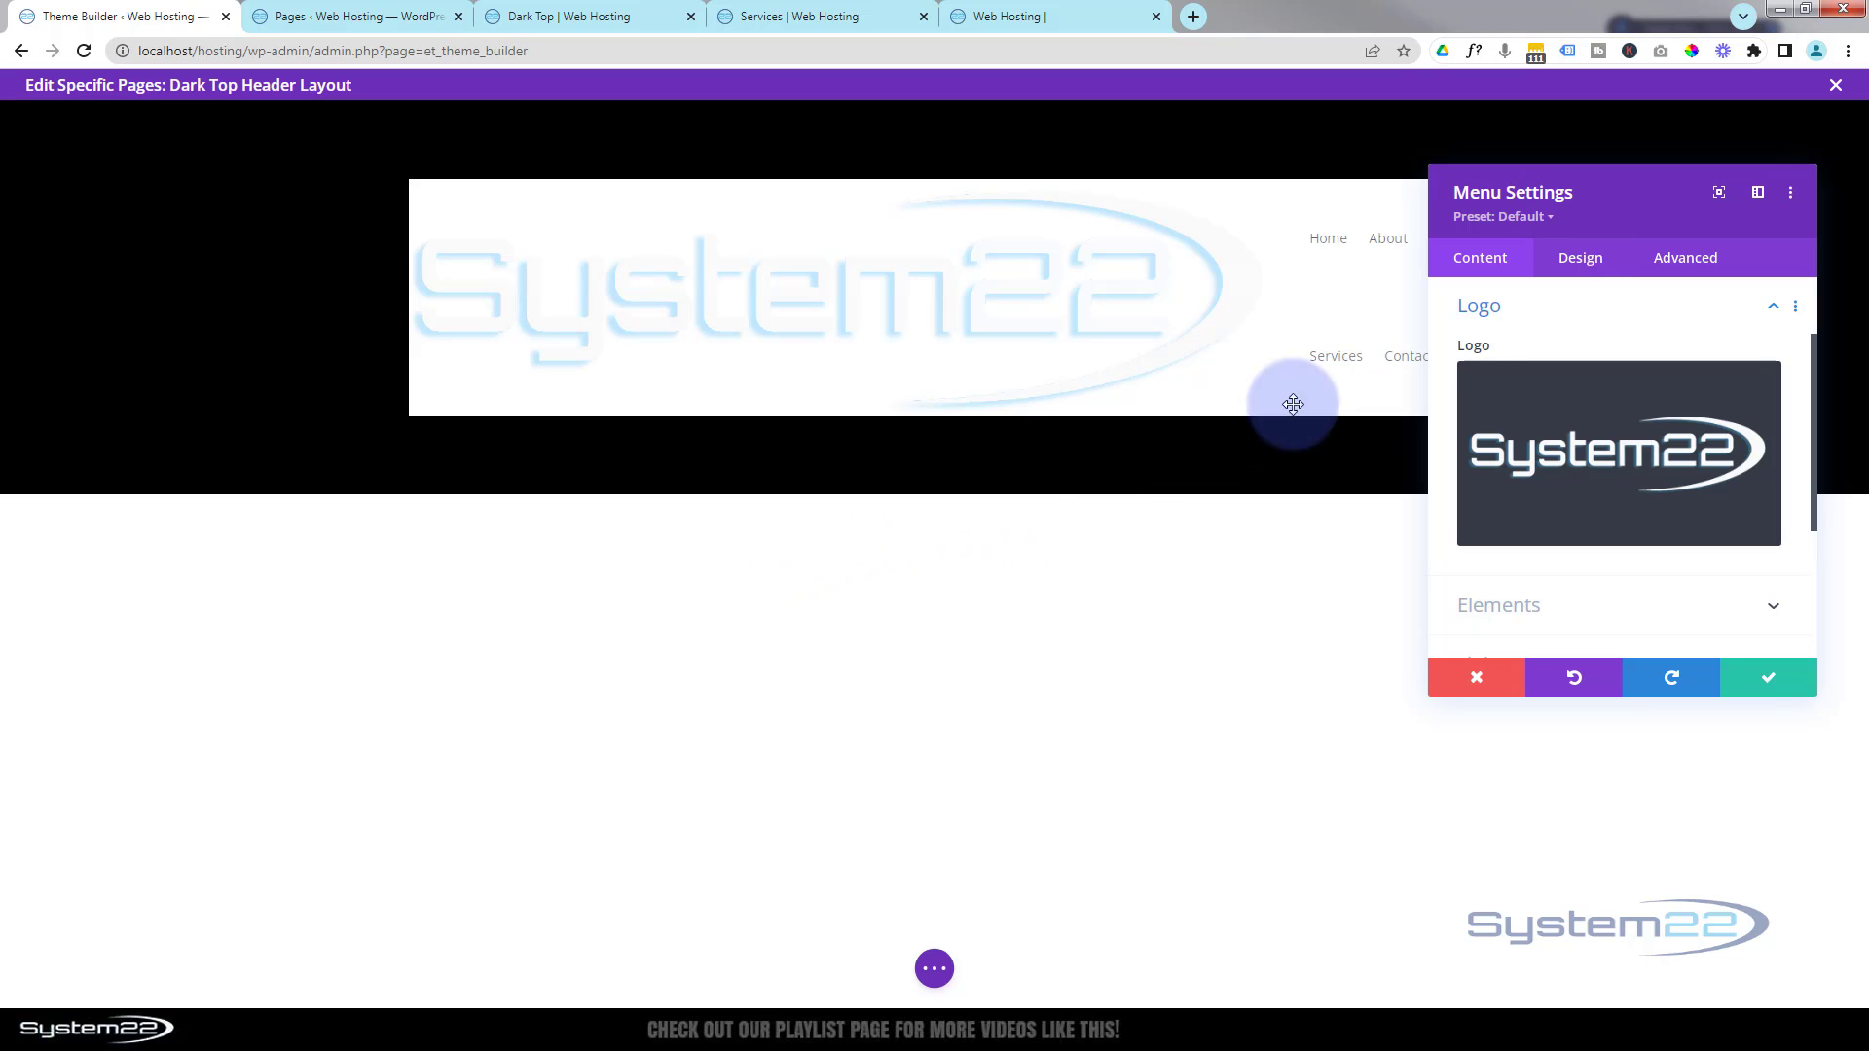
- Adjust the menu's Logo Width slider in the Design tab's Sizing options
{"action": "left_click", "coordinate": [1583, 261]}
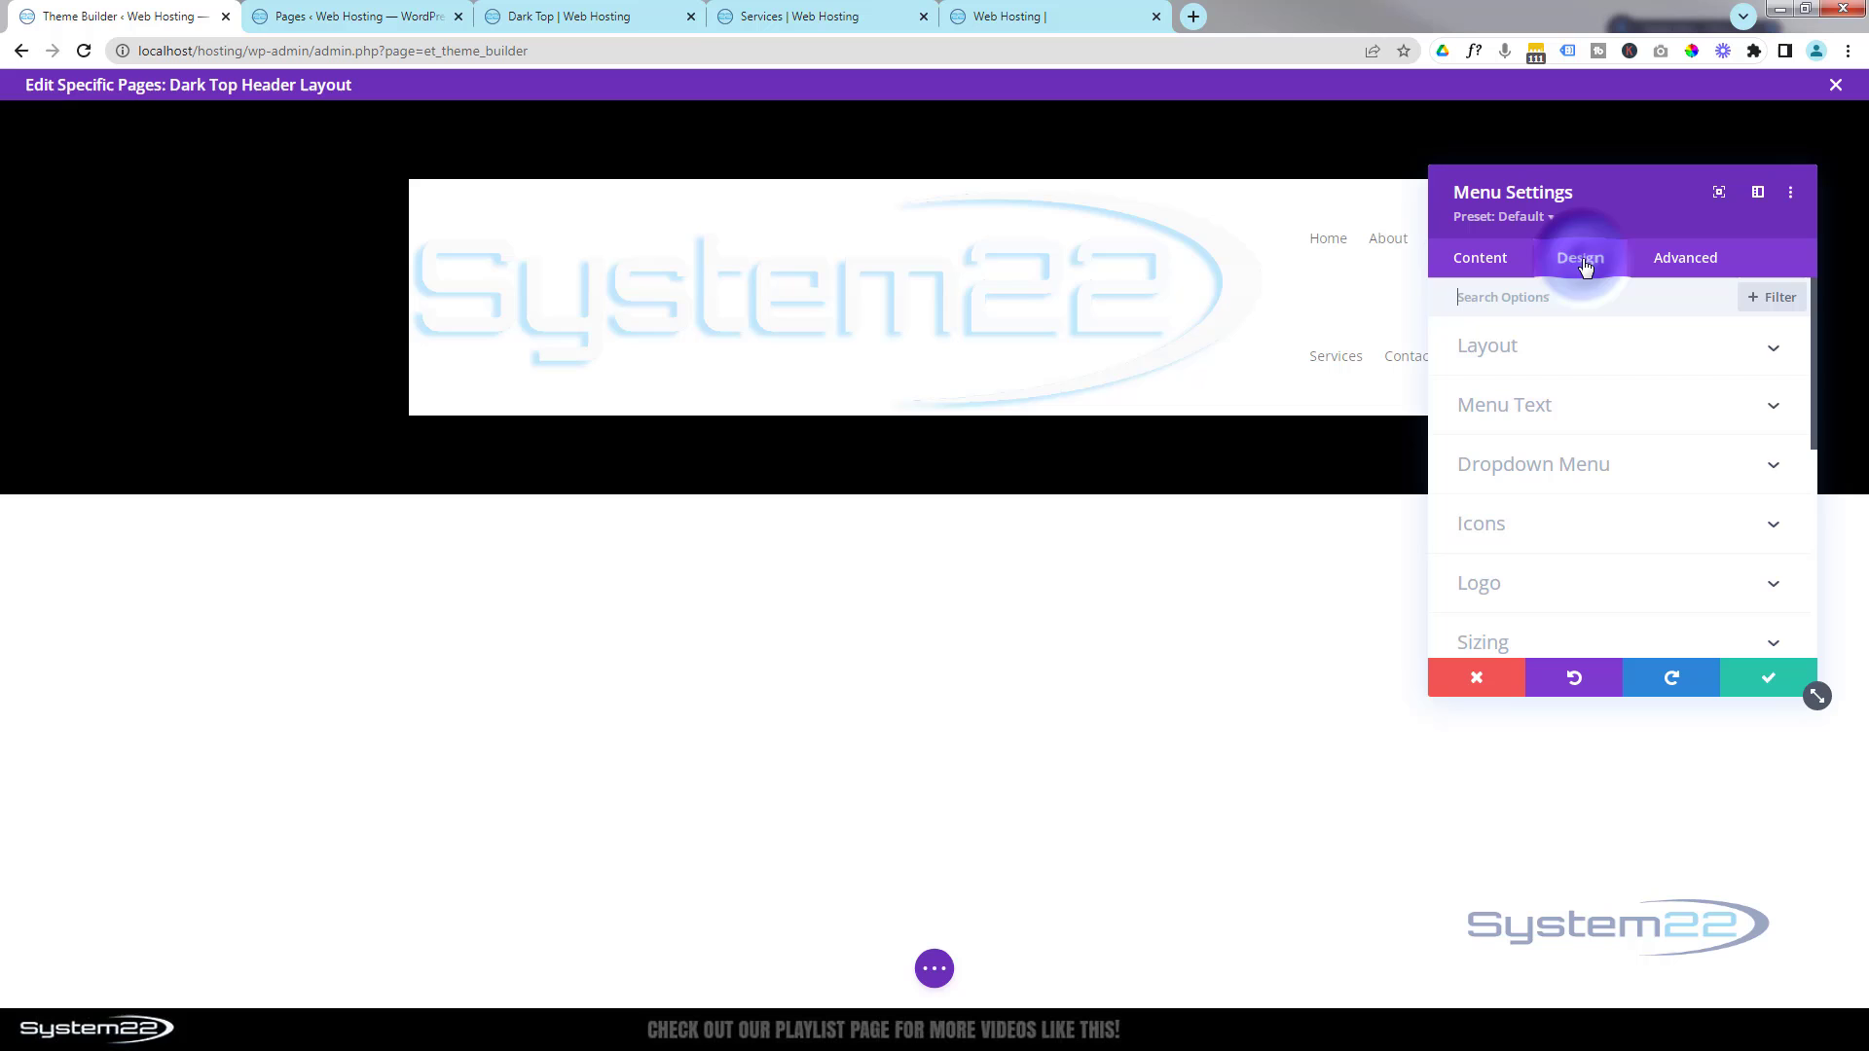
{"action": "scroll", "coordinate": [1587, 405], "scroll_direction": "down", "scroll_amount": 1}
{"action": "scroll", "coordinate": [1587, 409], "scroll_direction": "down", "scroll_amount": 2}
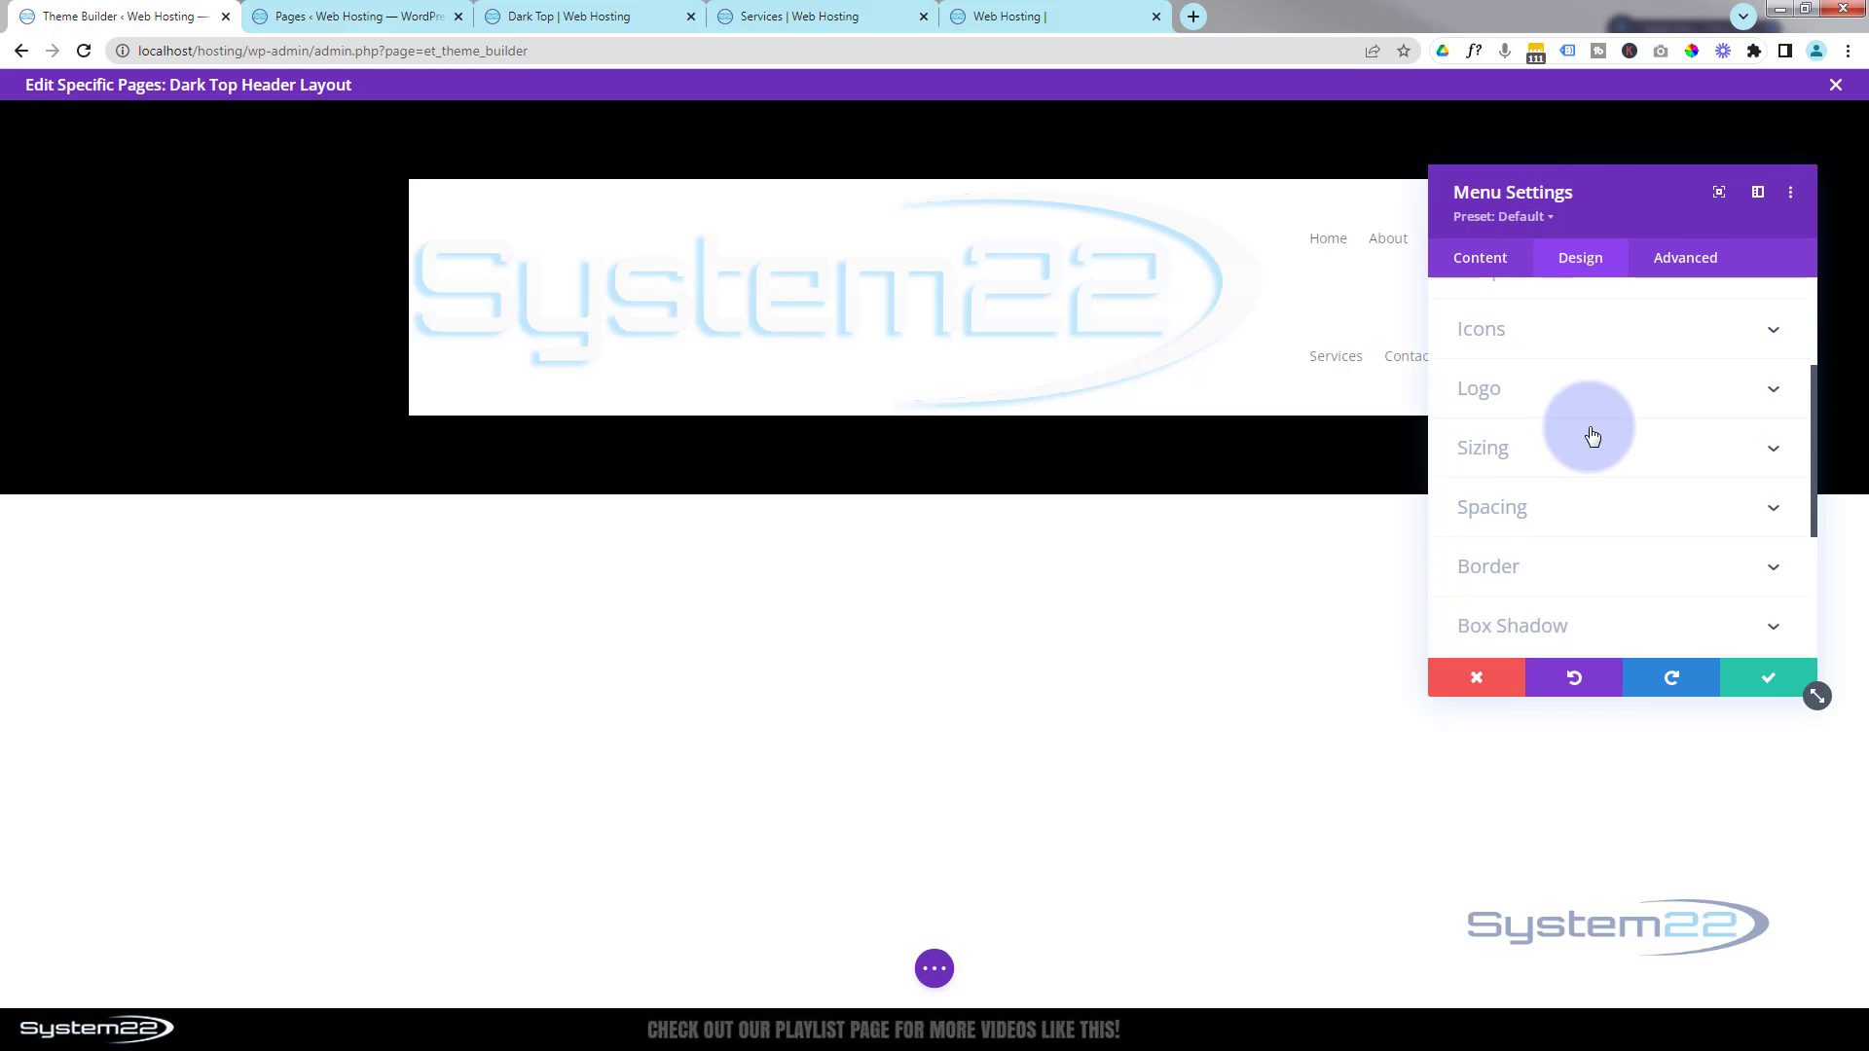
{"action": "left_click", "coordinate": [1585, 446]}
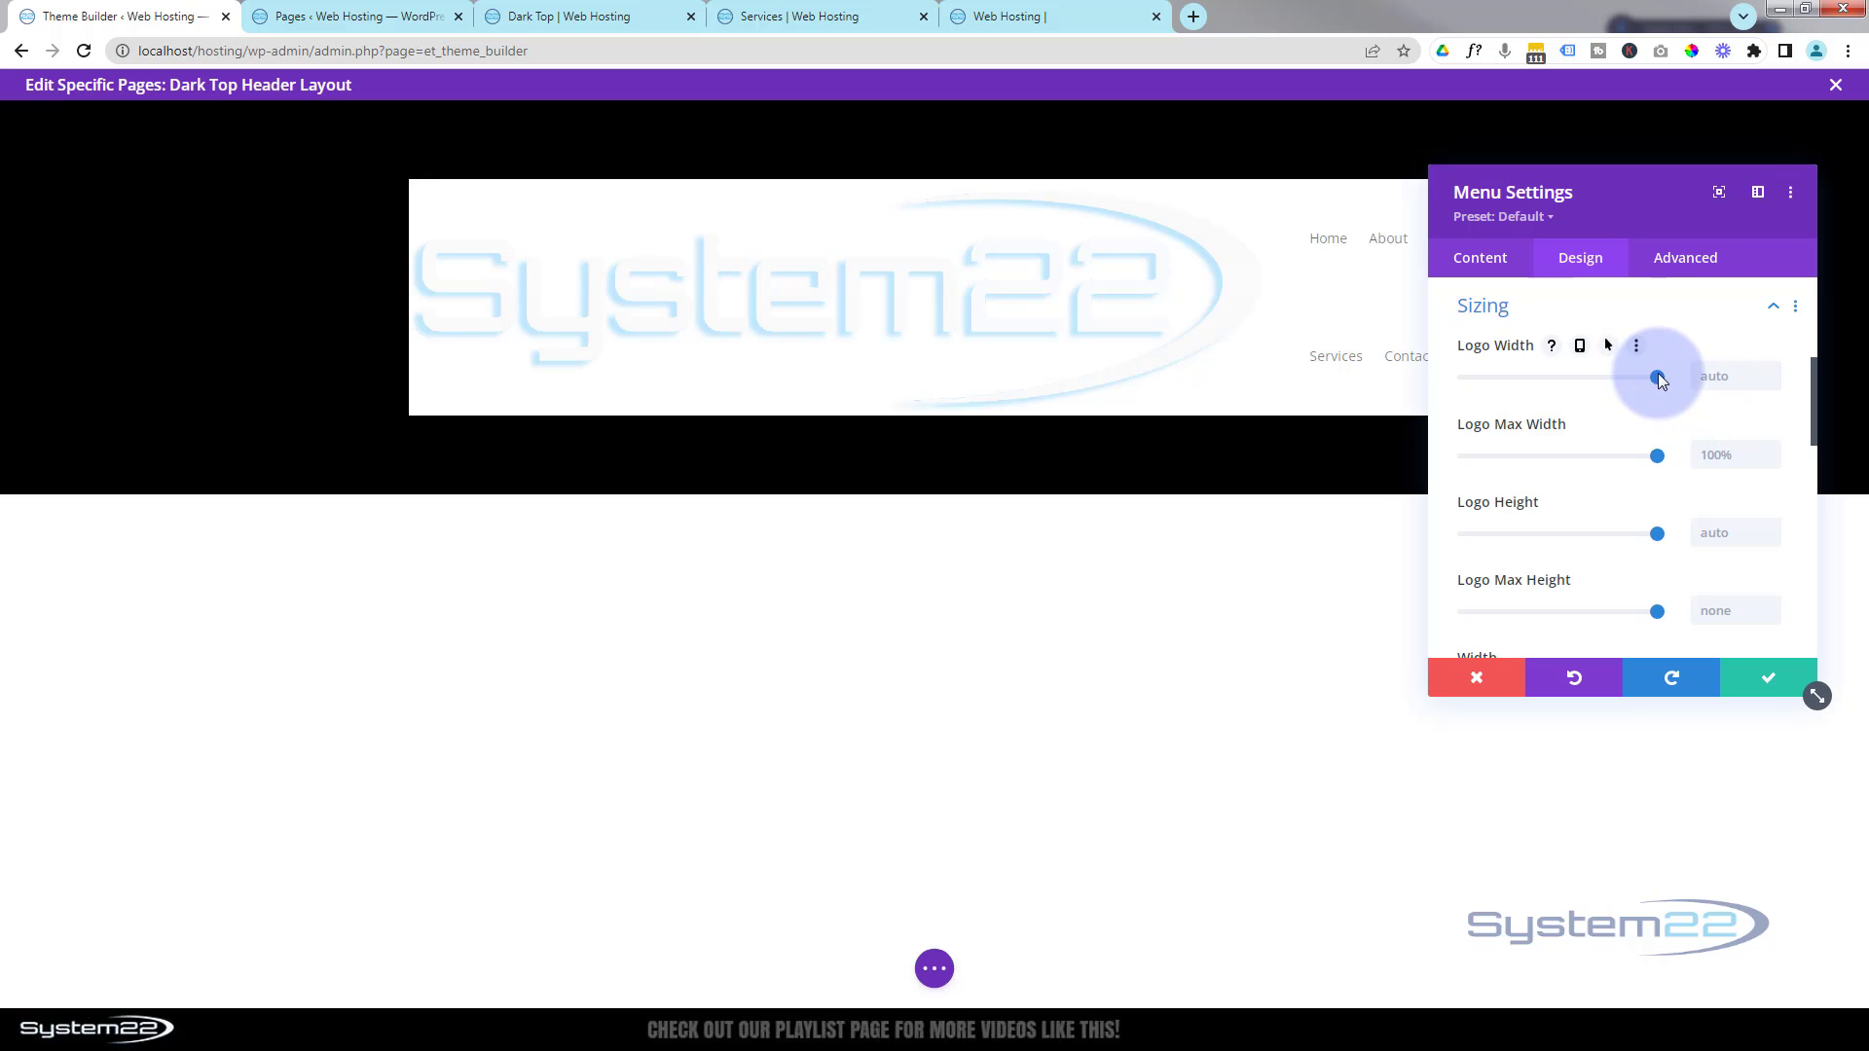
{"action": "left_click_drag", "start_coordinate": [1618, 376], "coordinate": [1539, 374]}
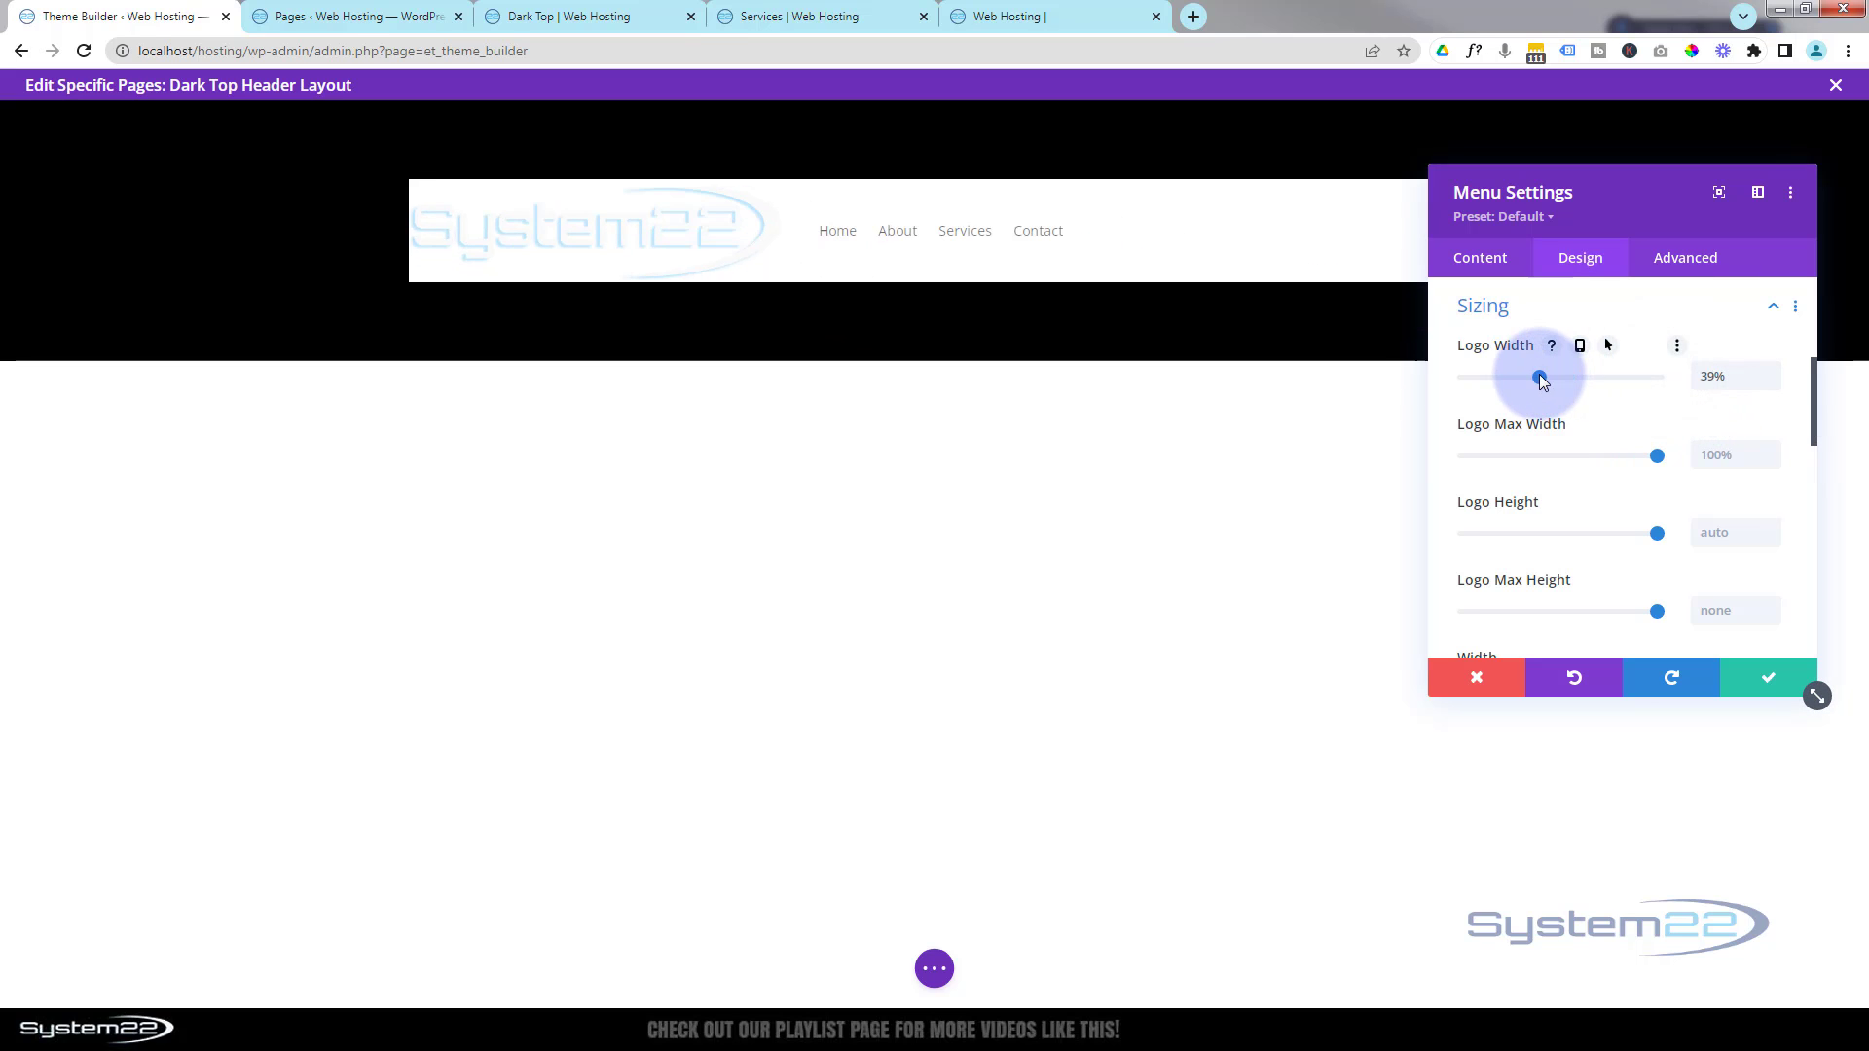
{"action": "left_click", "coordinate": [1562, 378]}
- Enter 200px as the menu logo width
{"action": "left_click_drag", "start_coordinate": [1733, 376], "coordinate": [1667, 378]}
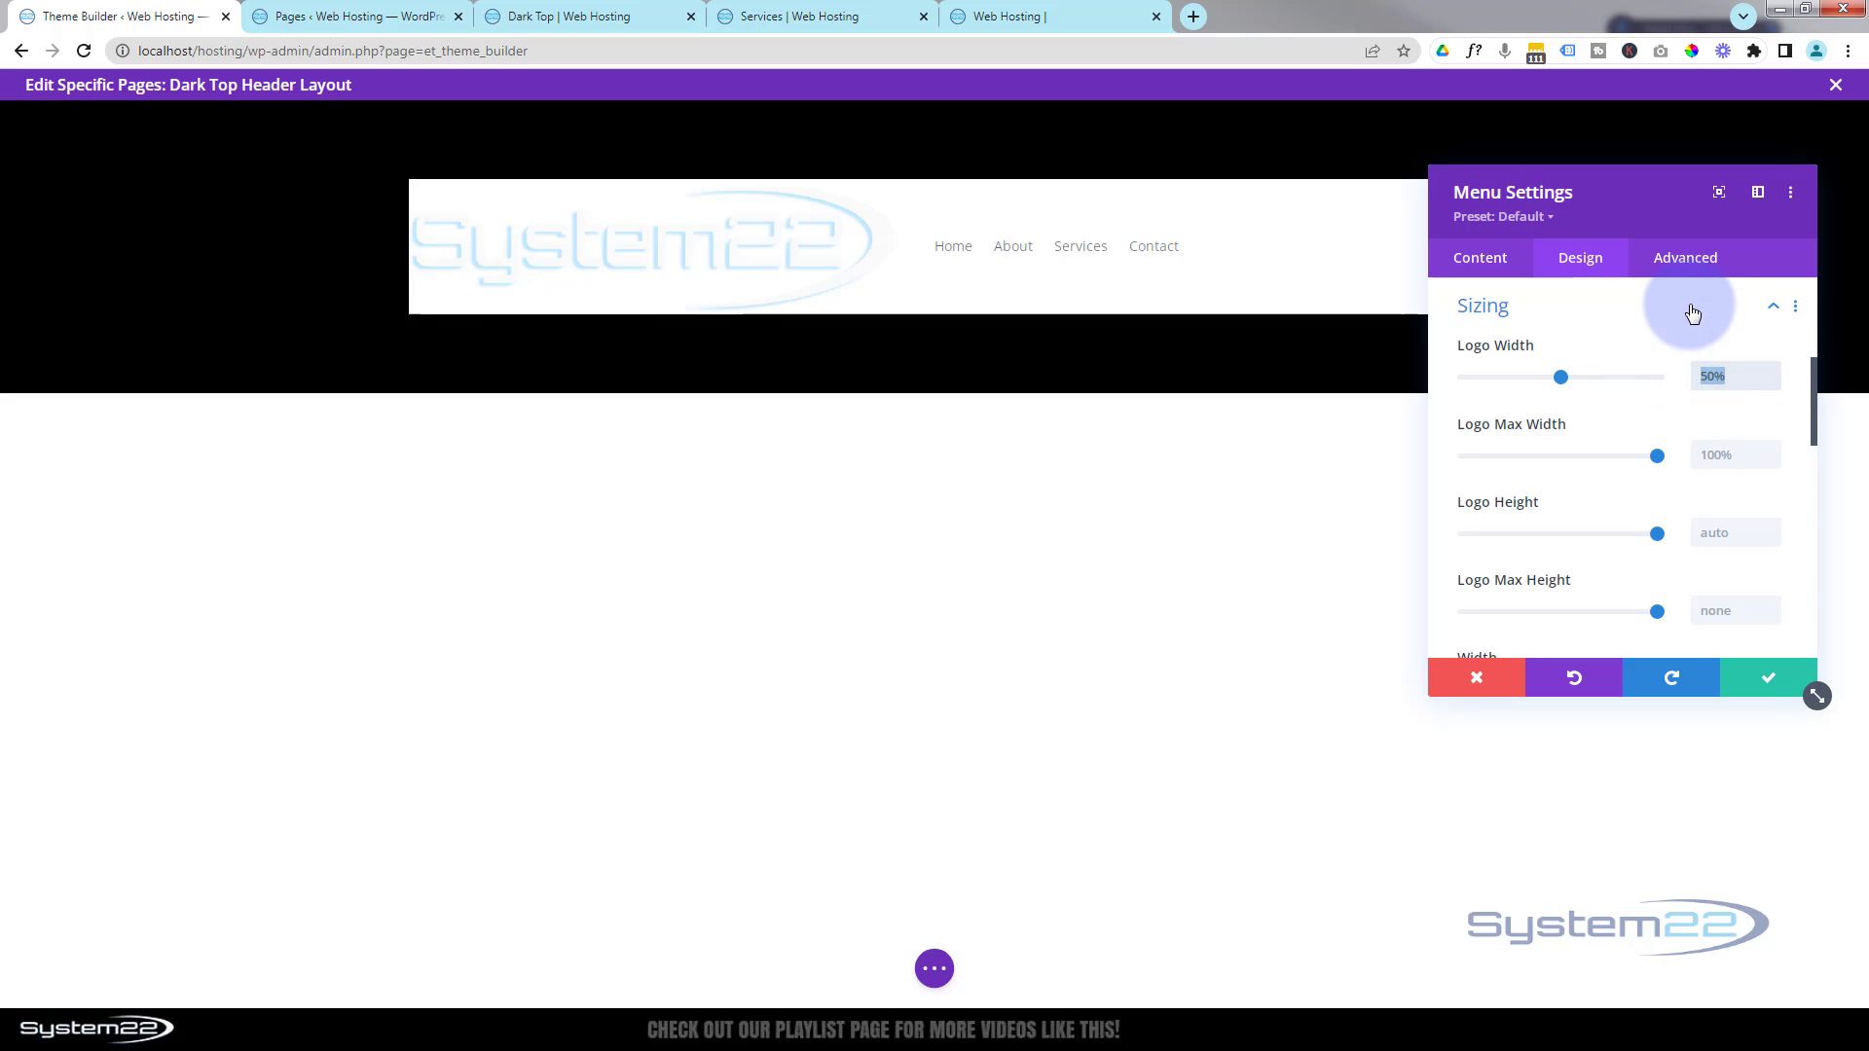
{"action": "type", "text": "200%px"}
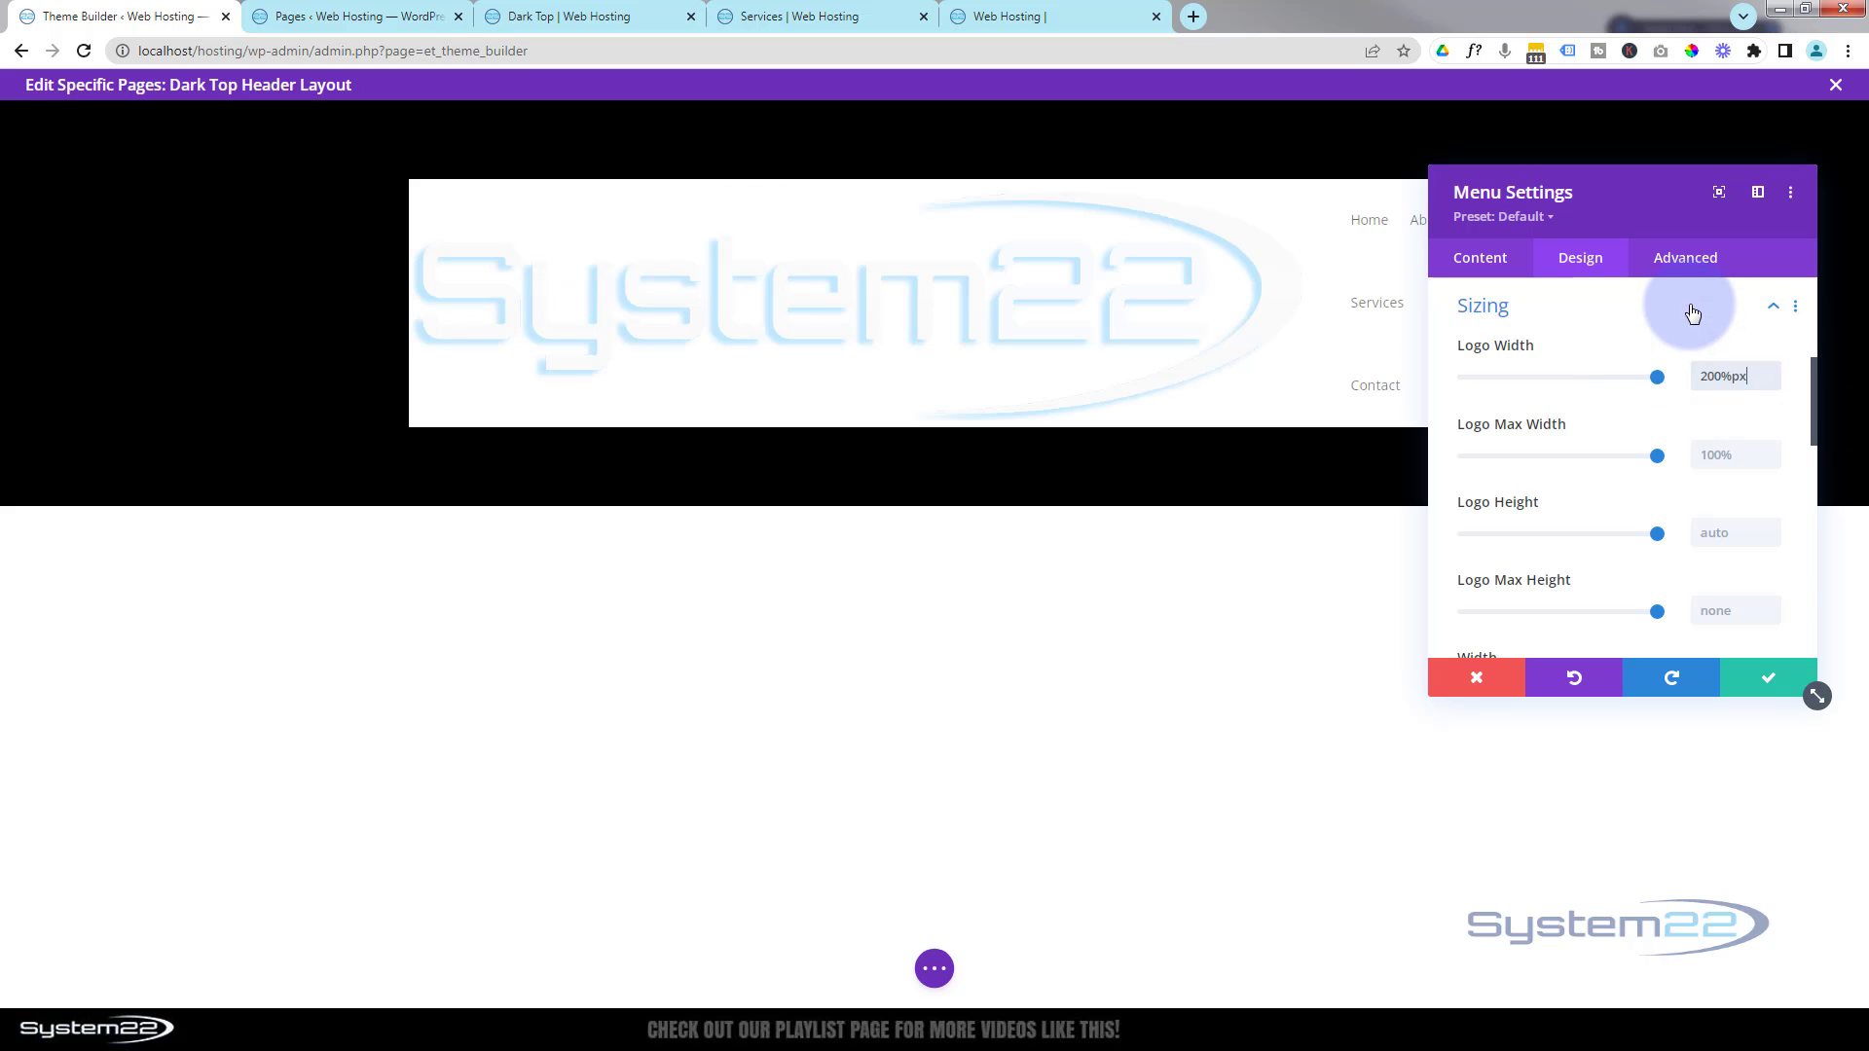
{"action": "key", "text": "BackSpace"}
{"action": "key", "text": "BackSpace"}
{"action": "key", "text": "BackSpace"}
{"action": "type", "text": "px"}
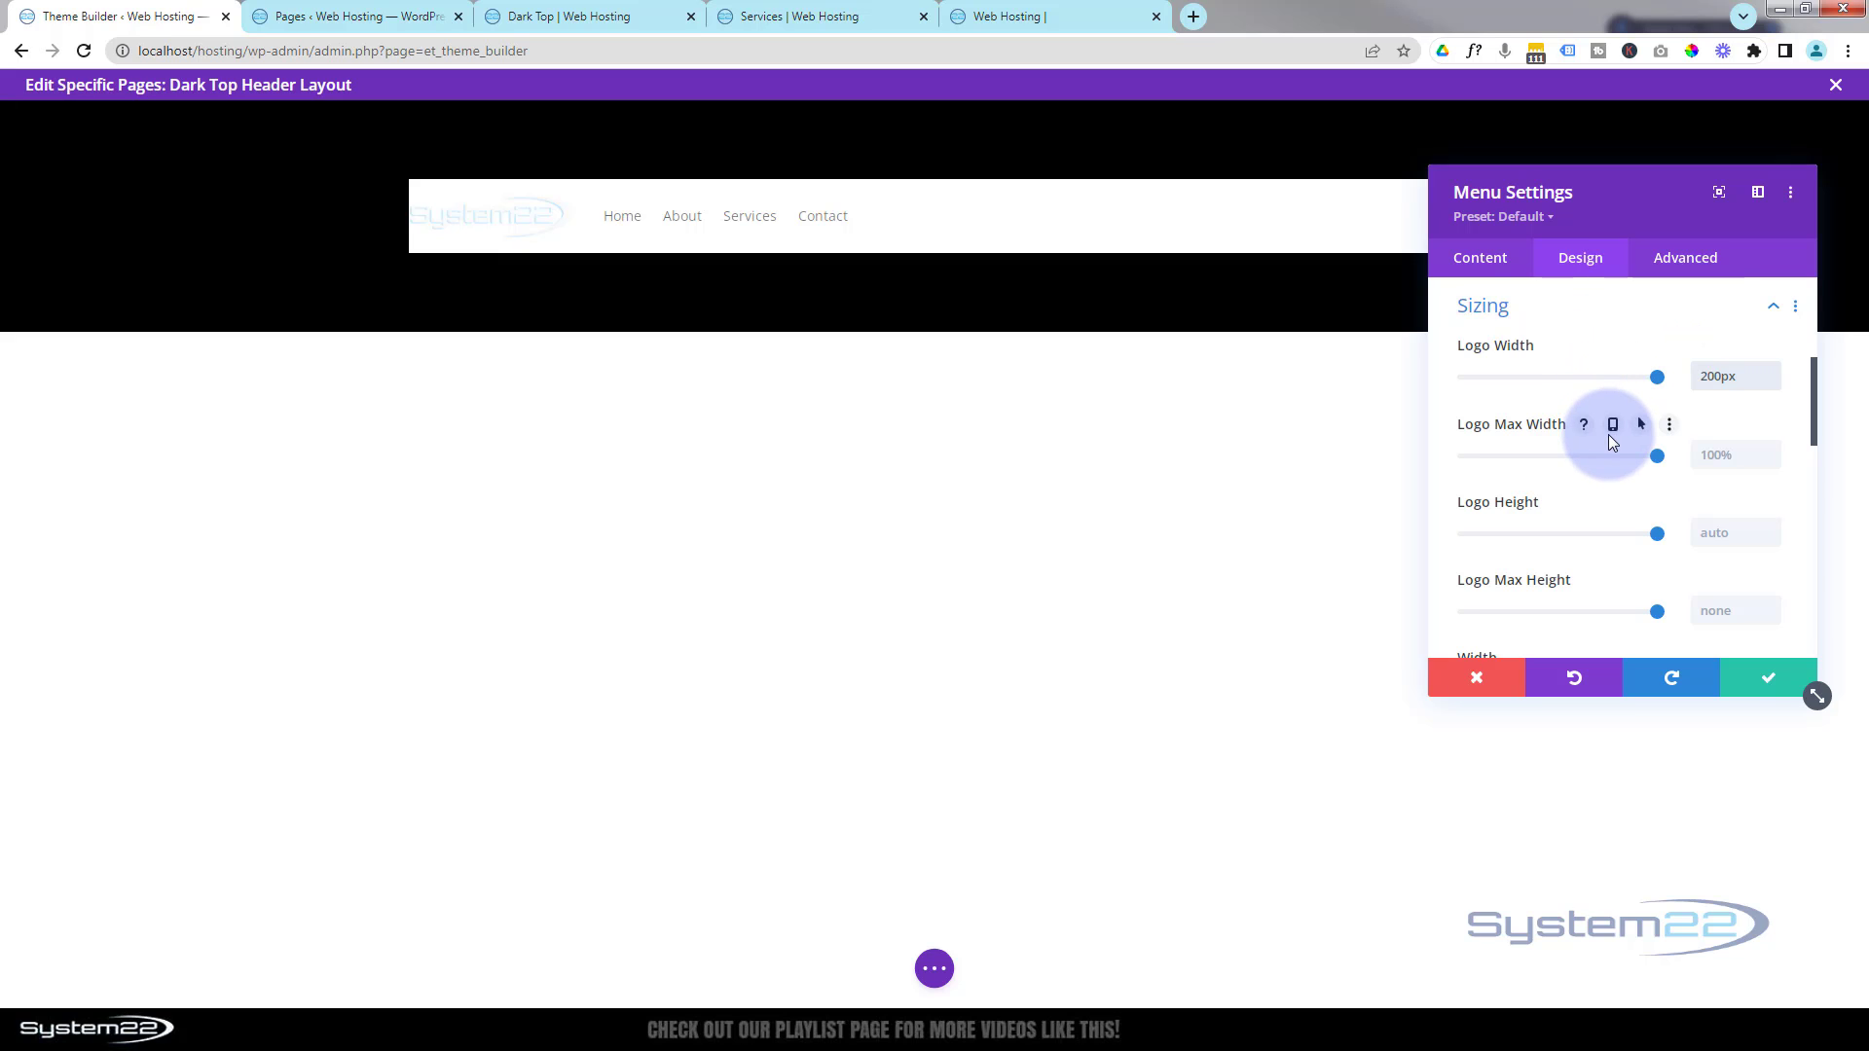
{"action": "scroll", "coordinate": [1608, 438], "scroll_direction": "up", "scroll_amount": 2}
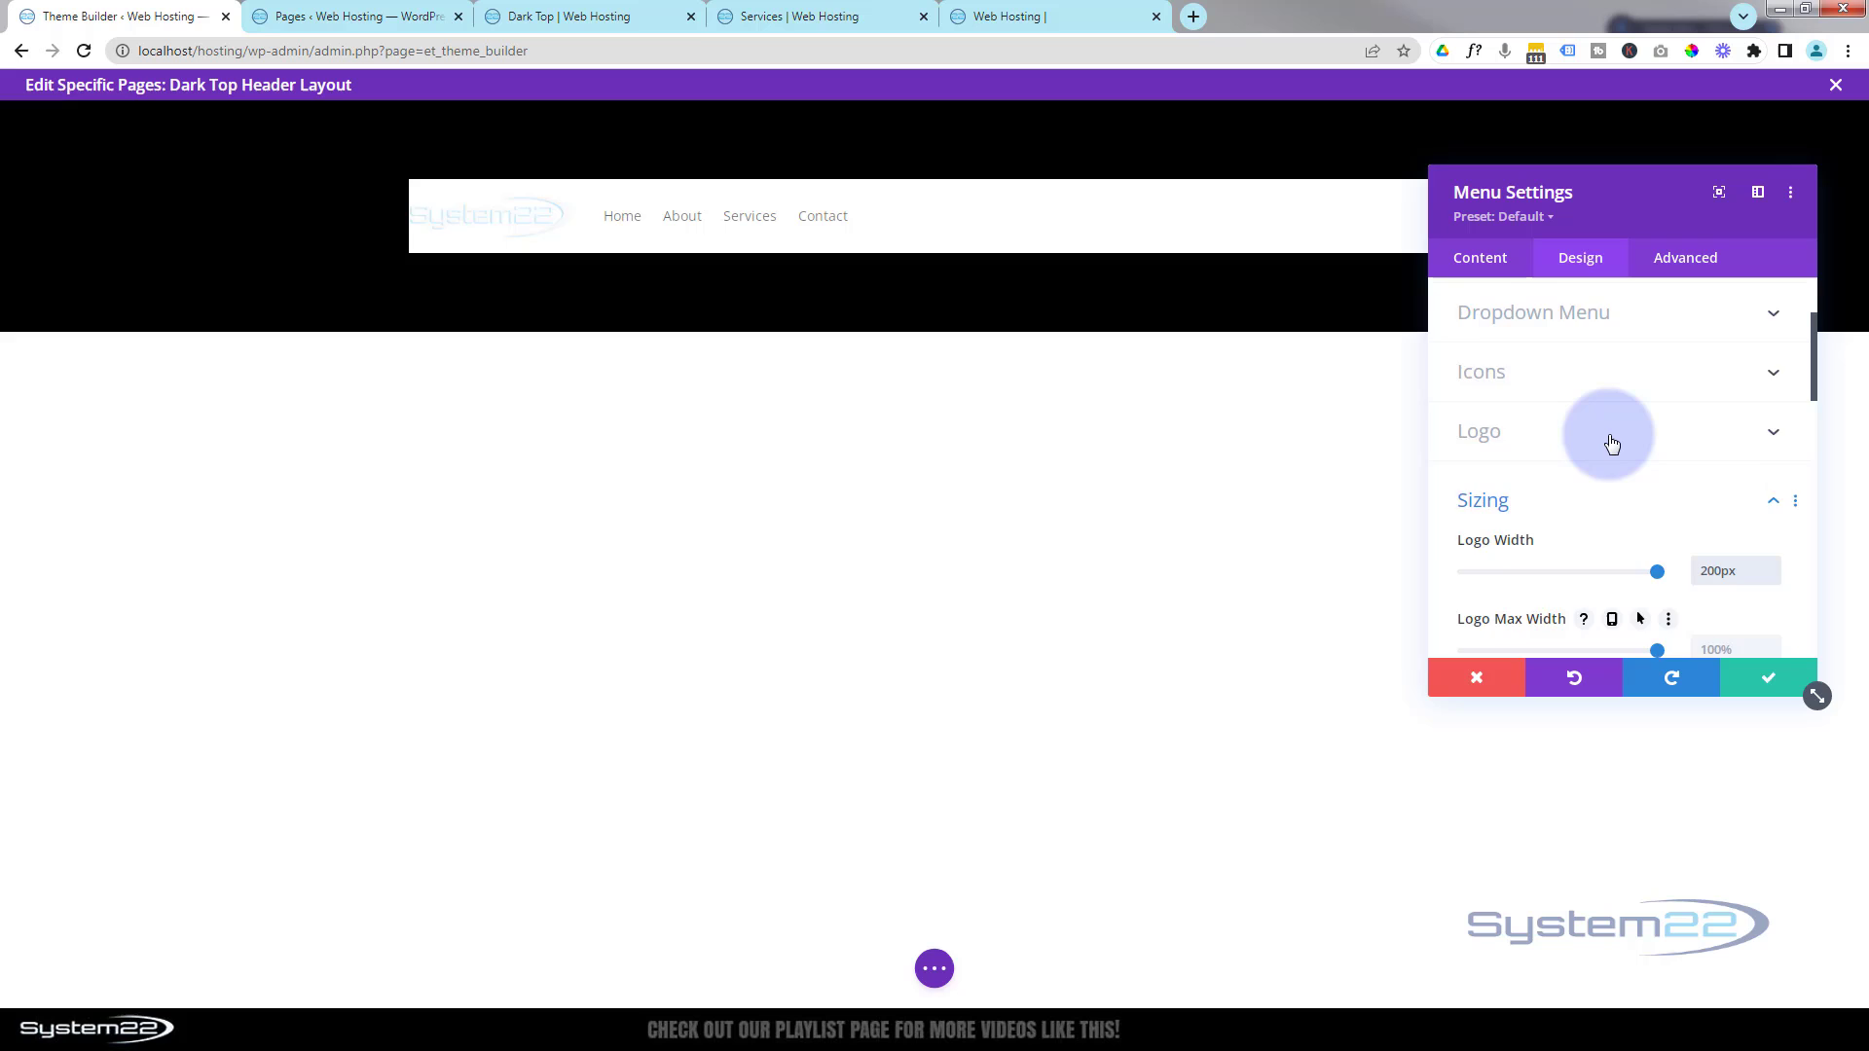
{"action": "scroll", "coordinate": [1612, 443], "scroll_direction": "up", "scroll_amount": 2}
{"action": "left_click", "coordinate": [1626, 408]}
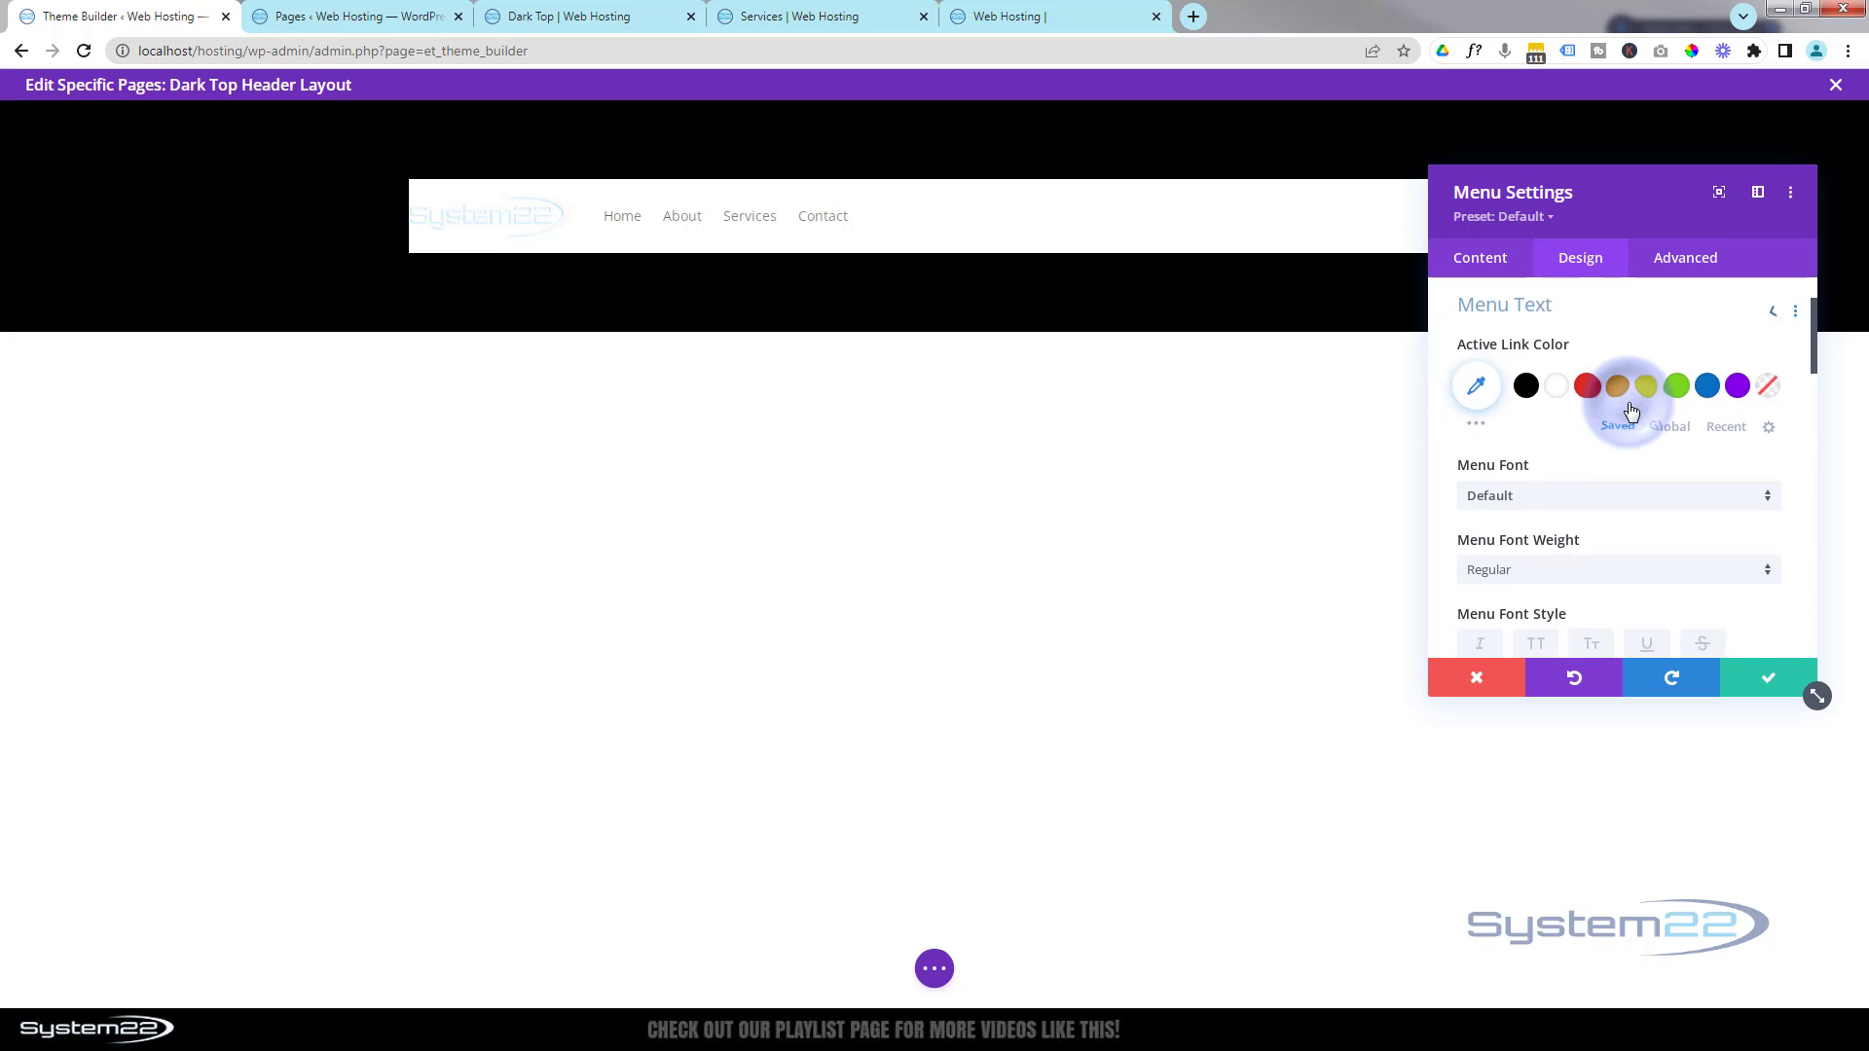
{"action": "scroll", "coordinate": [1628, 414], "scroll_direction": "up", "scroll_amount": 1}
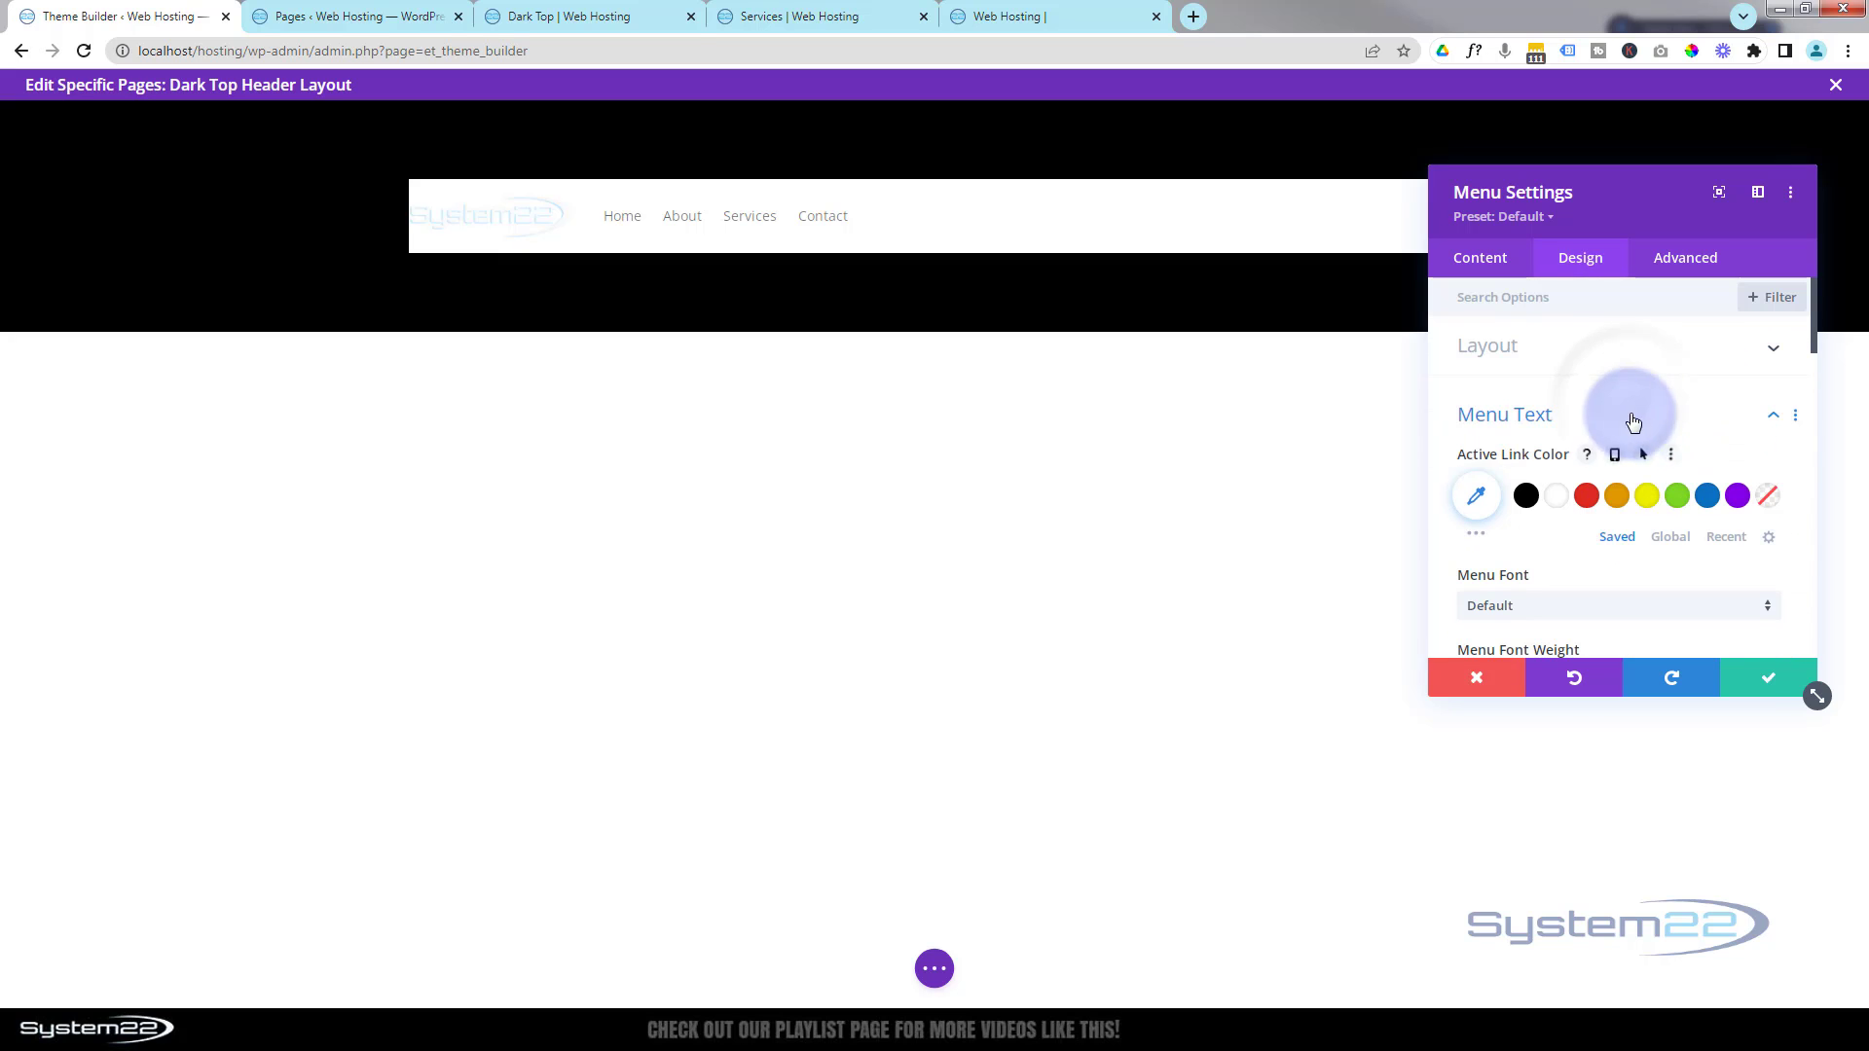
- Clear the menu module's white background colour so it sits on the black header
{"action": "left_click", "coordinate": [1481, 259]}
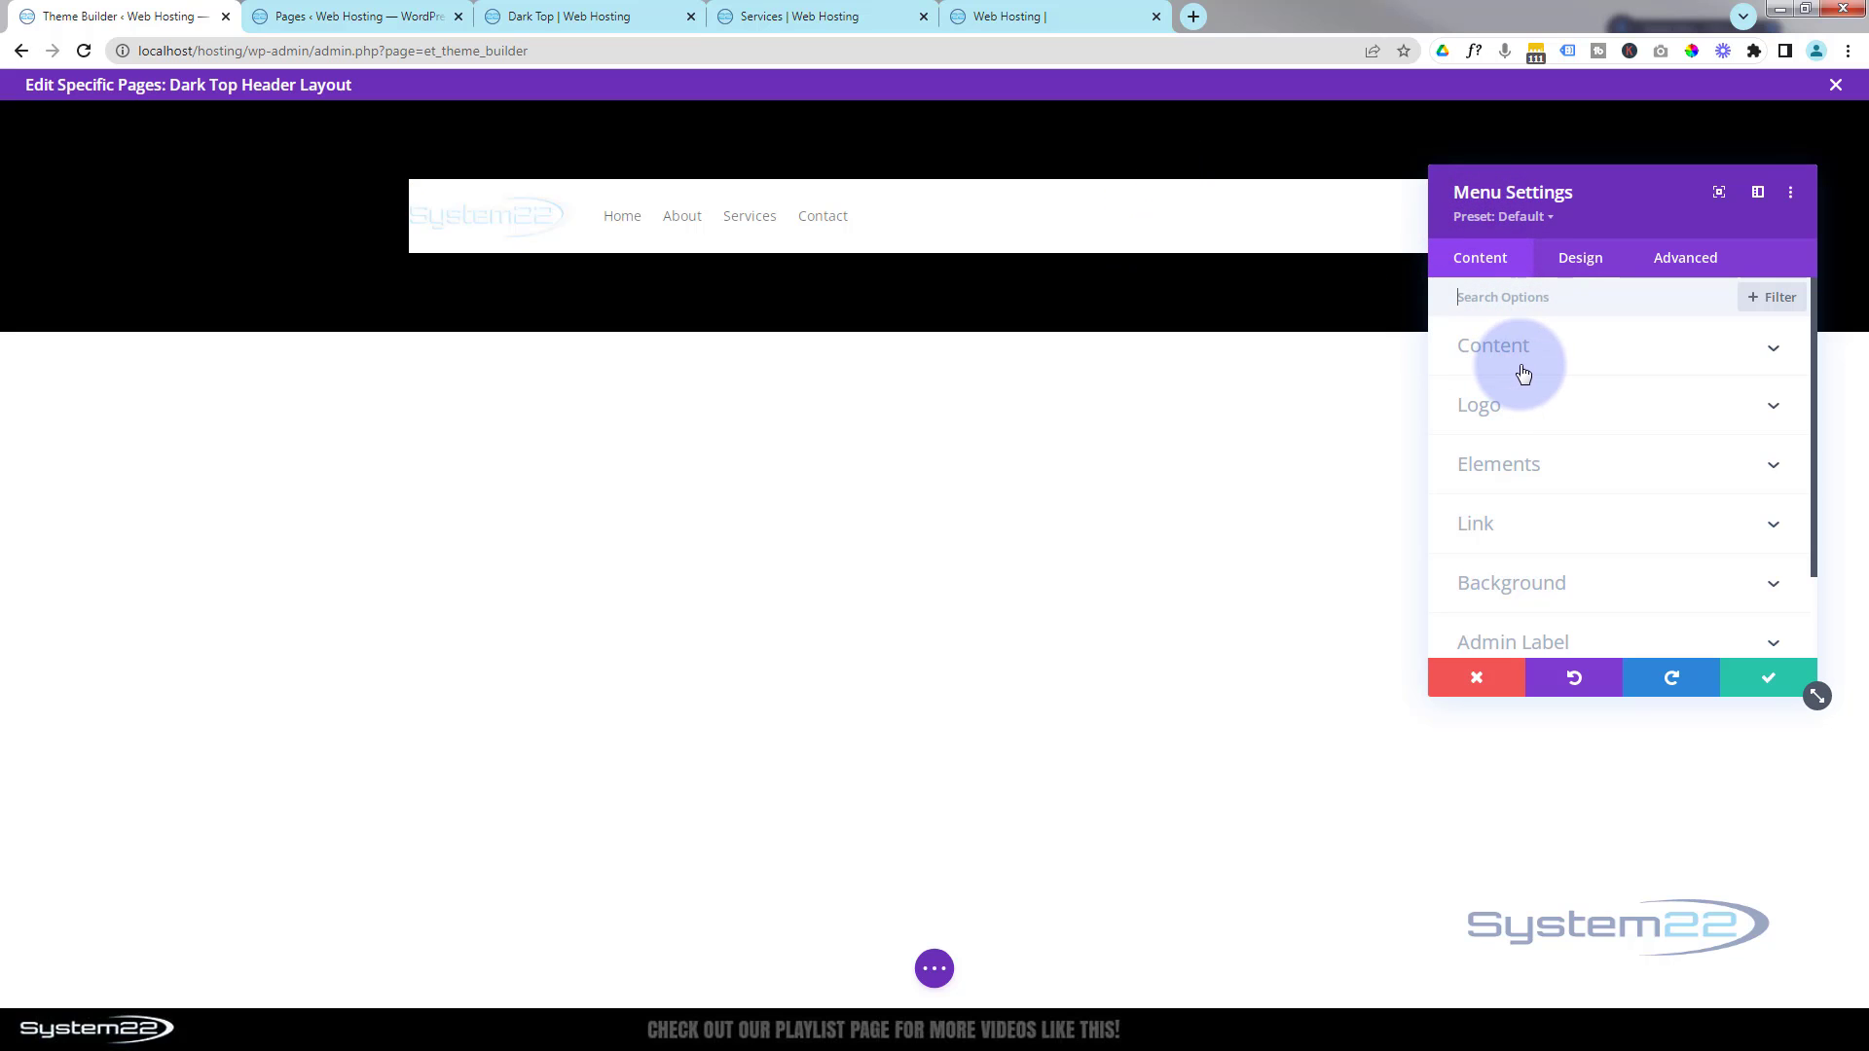
{"action": "scroll", "coordinate": [1519, 389], "scroll_direction": "down", "scroll_amount": 1}
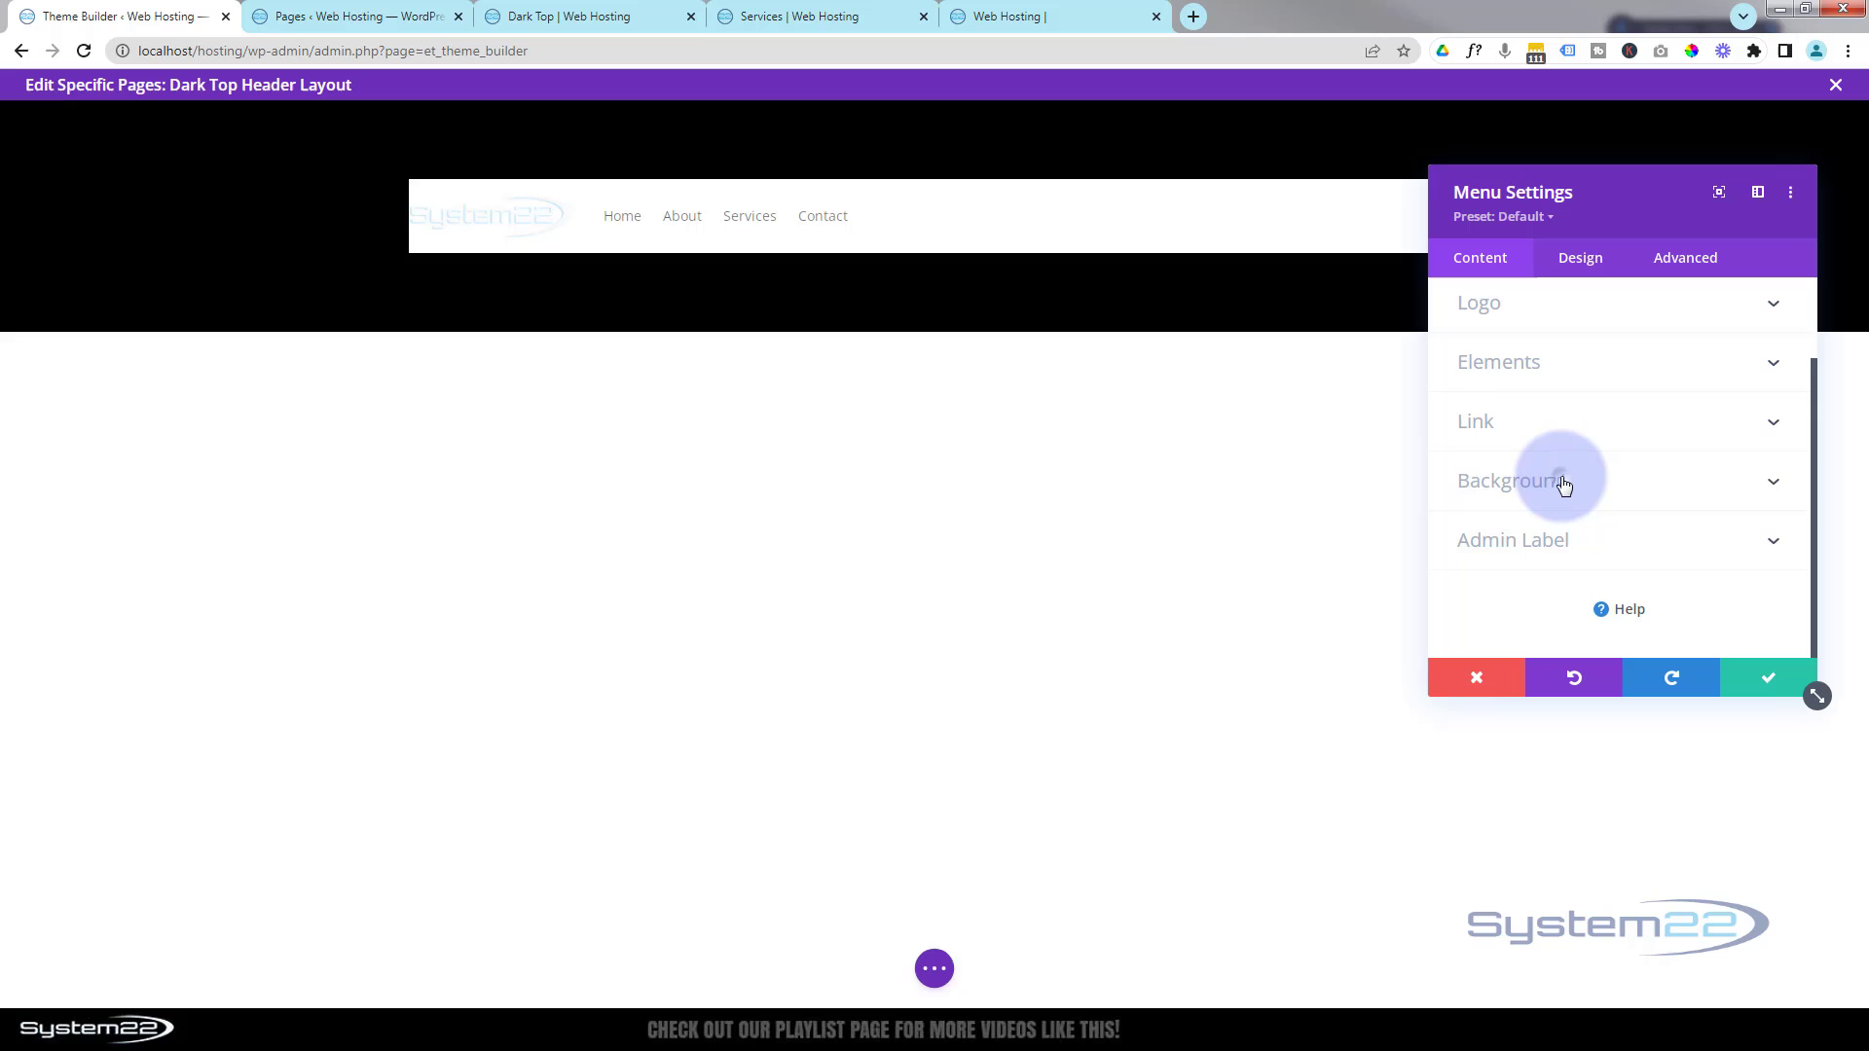
{"action": "left_click", "coordinate": [1558, 481]}
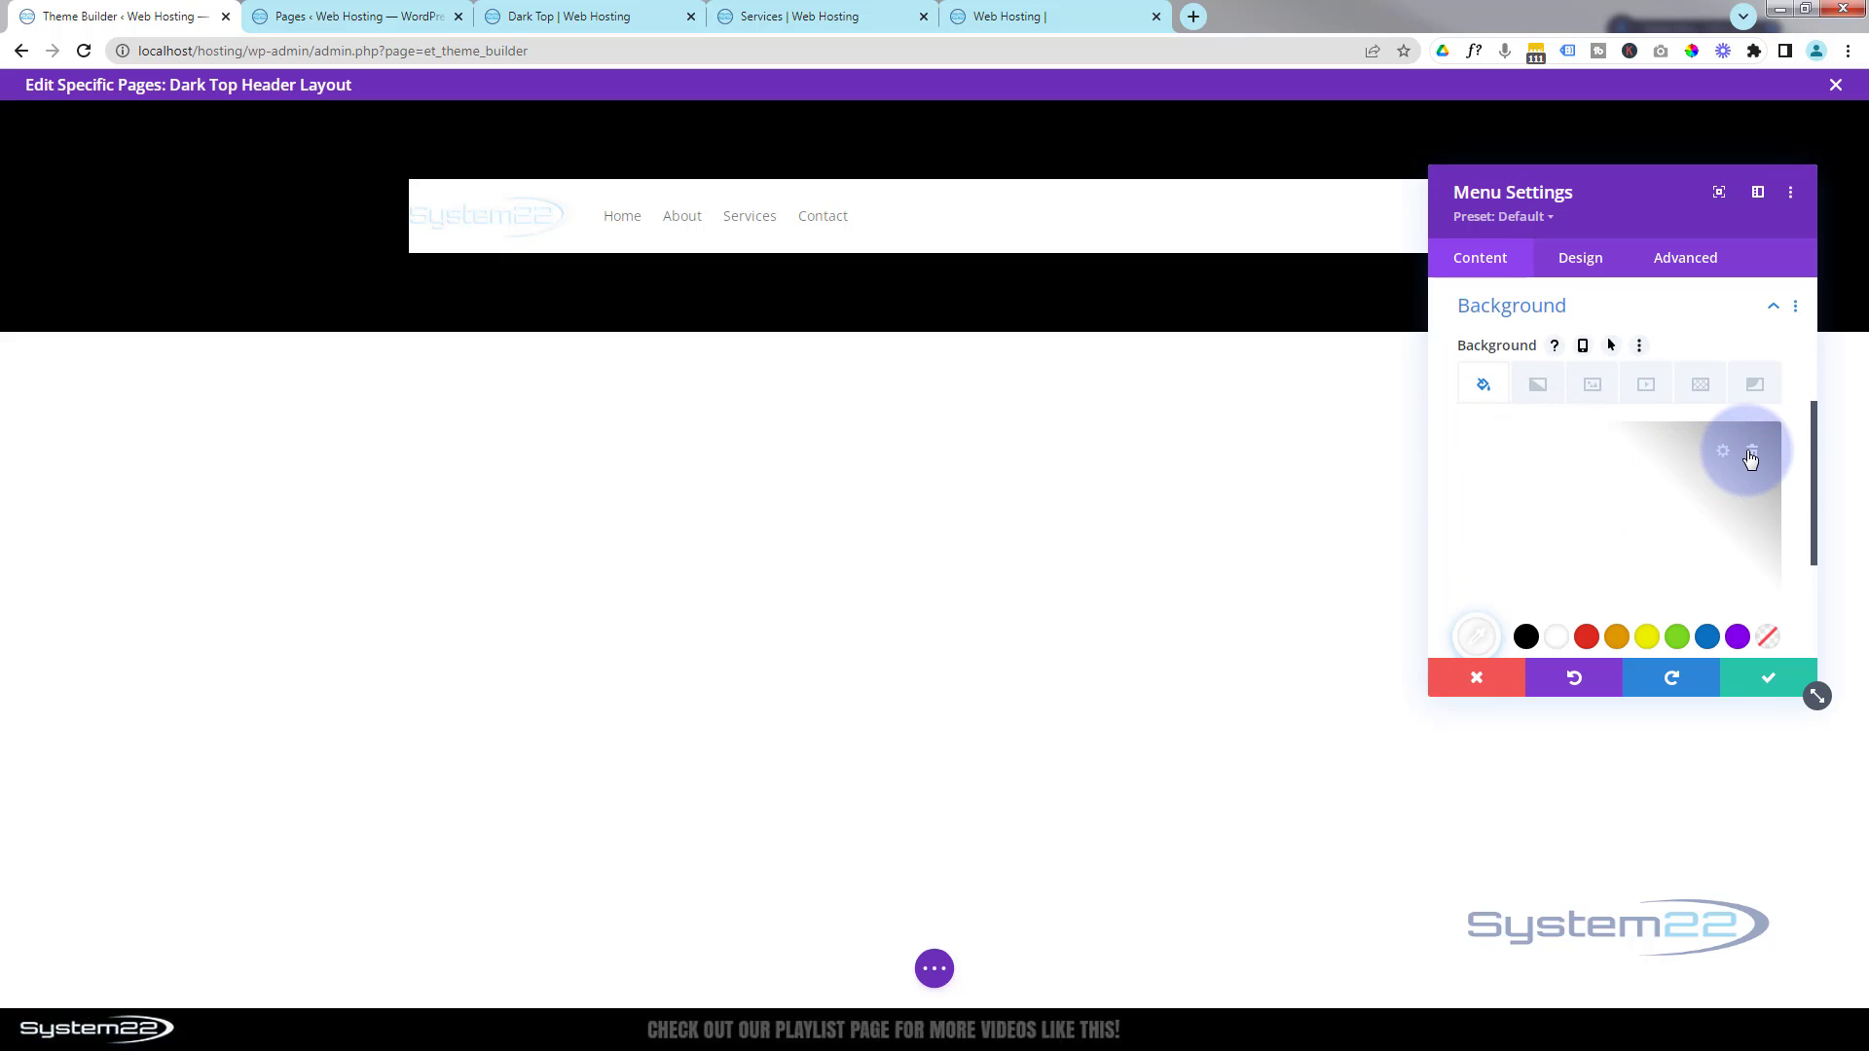
{"action": "left_click", "coordinate": [1749, 454]}
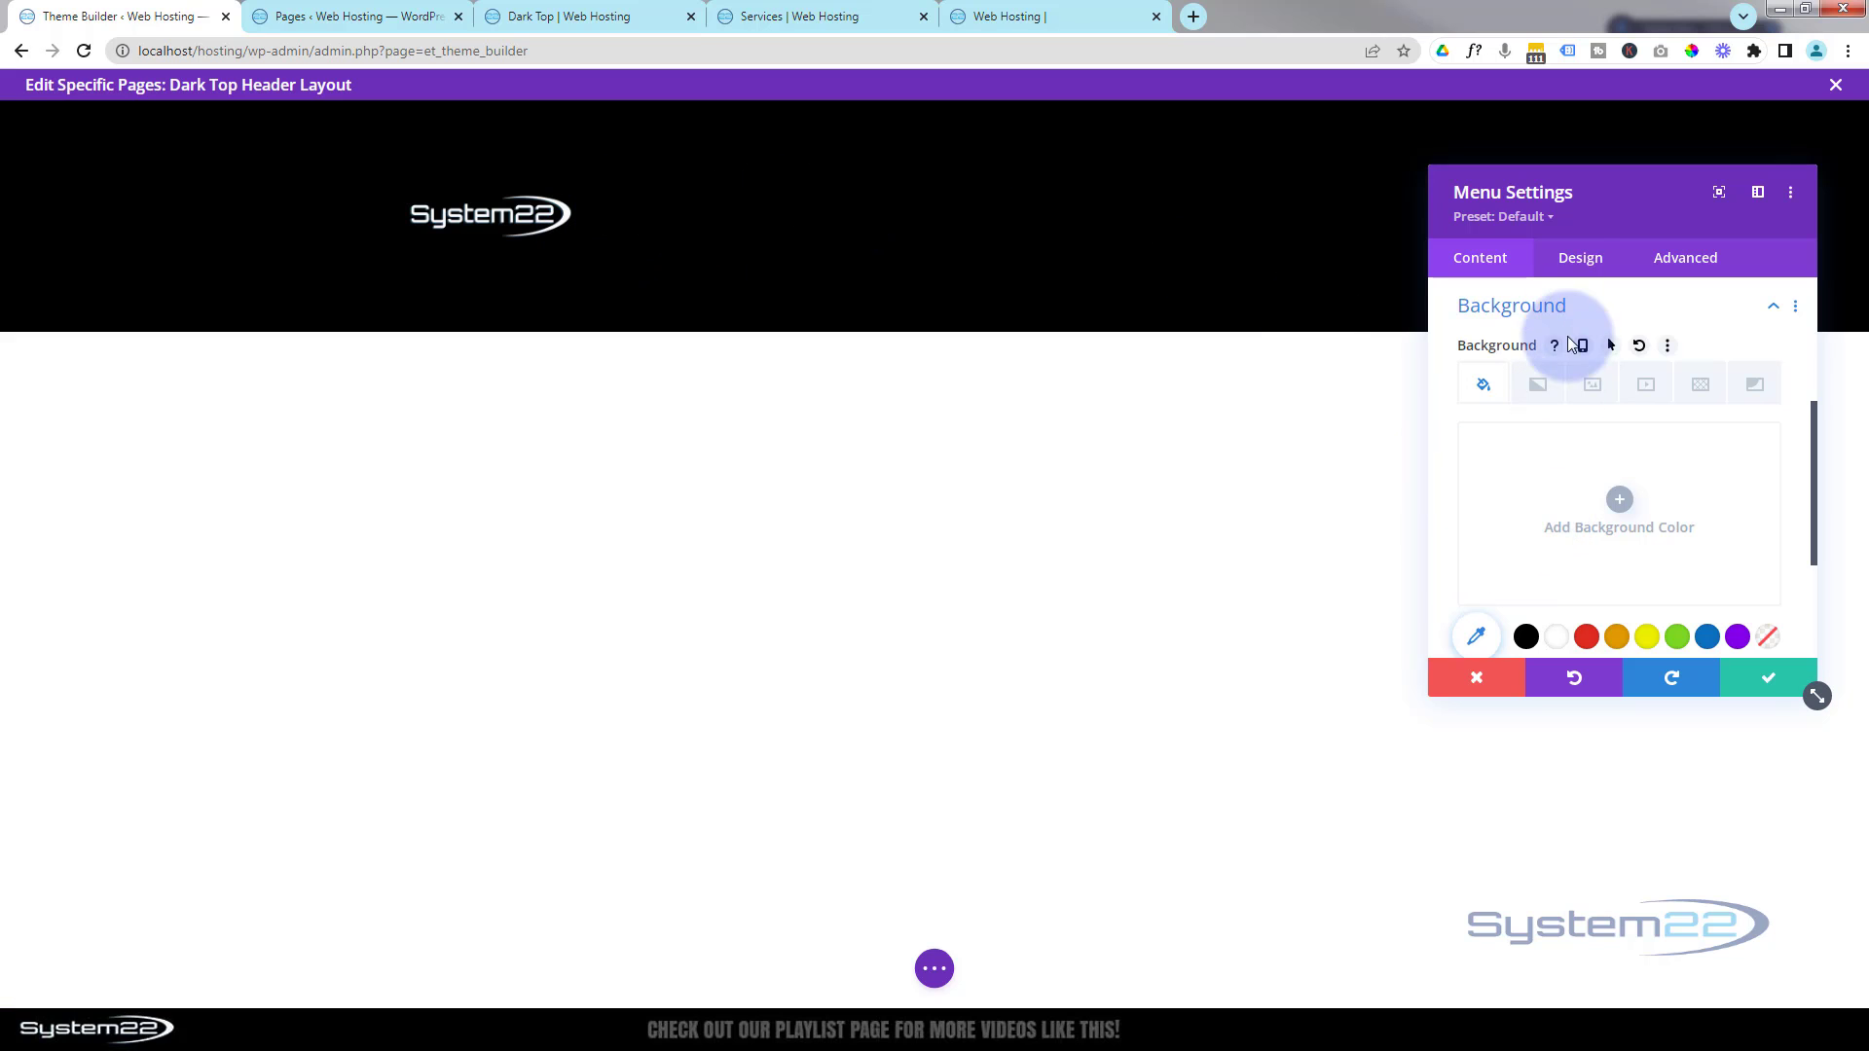
{"action": "left_click", "coordinate": [1579, 257]}
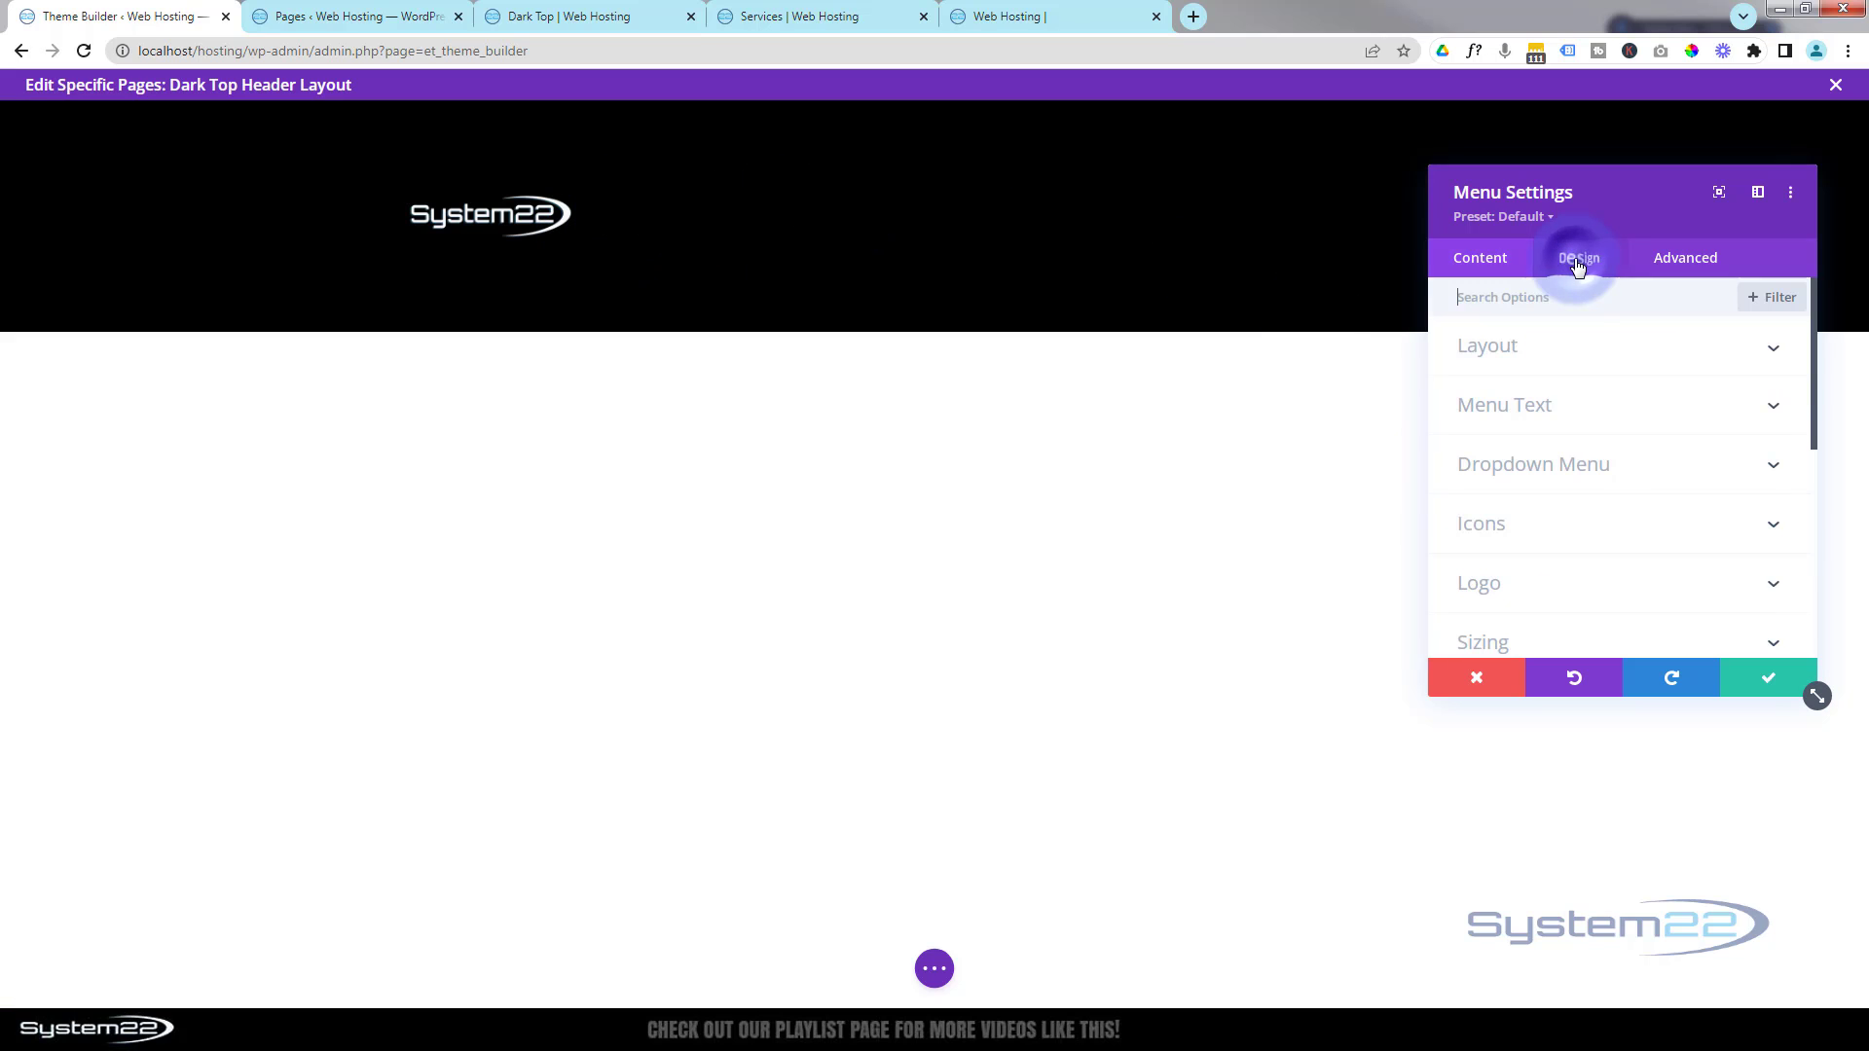
- Make the menu text white, keeping the default menu font
{"action": "left_click", "coordinate": [1593, 414]}
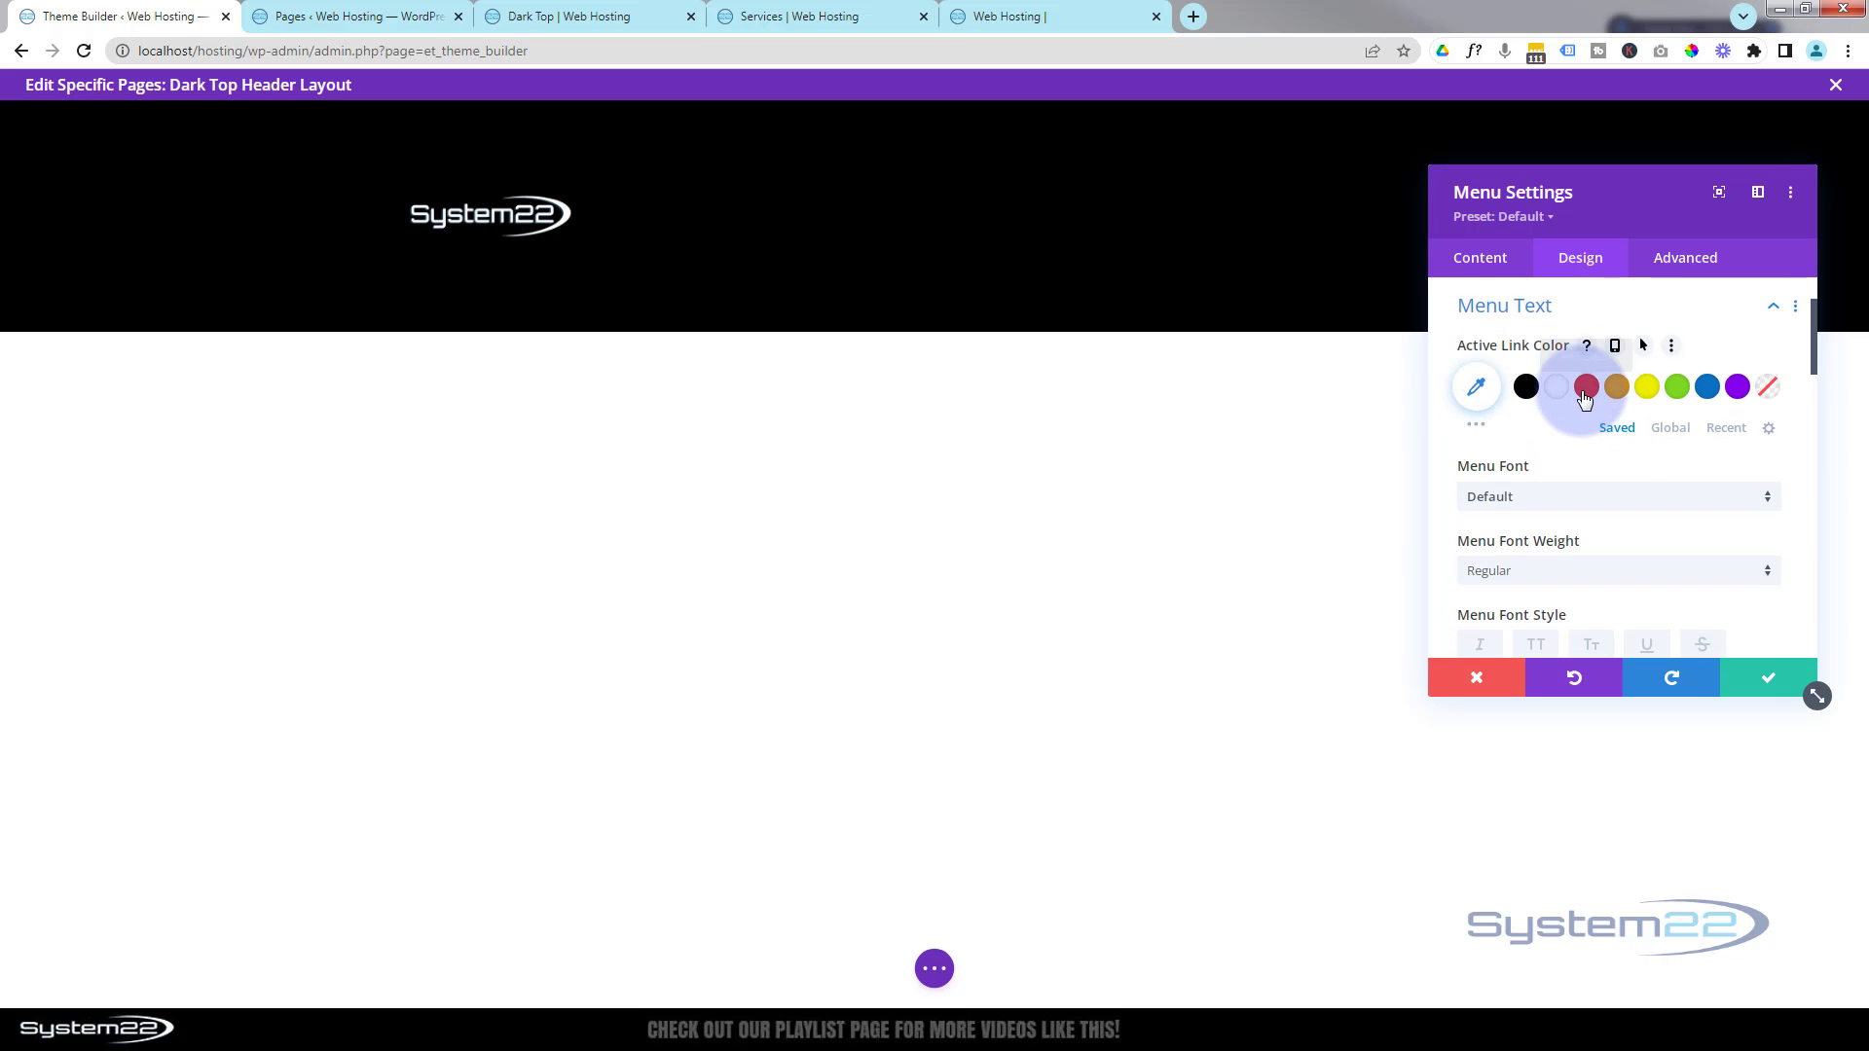
{"action": "scroll", "coordinate": [1569, 413], "scroll_direction": "down", "scroll_amount": 3}
{"action": "left_click", "coordinate": [1560, 438]}
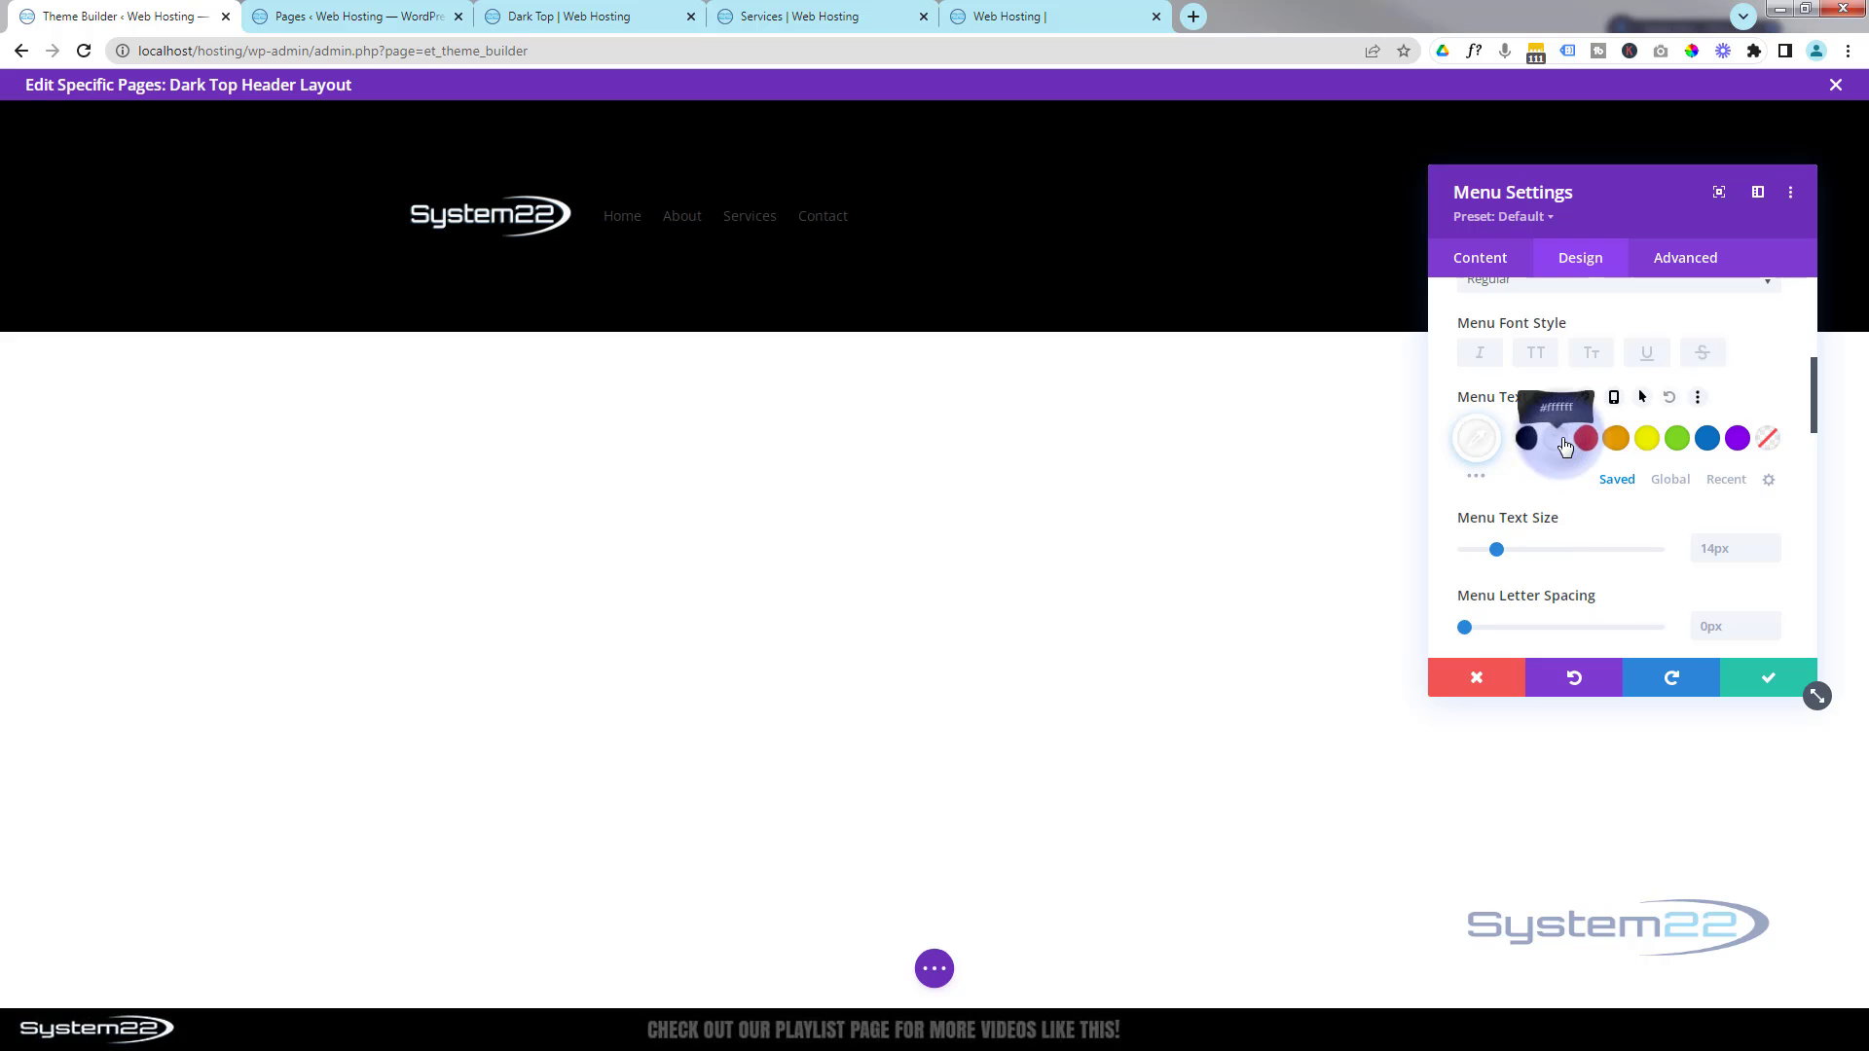
{"action": "scroll", "coordinate": [1597, 370], "scroll_direction": "up", "scroll_amount": 1}
{"action": "scroll", "coordinate": [1599, 373], "scroll_direction": "up", "scroll_amount": 2}
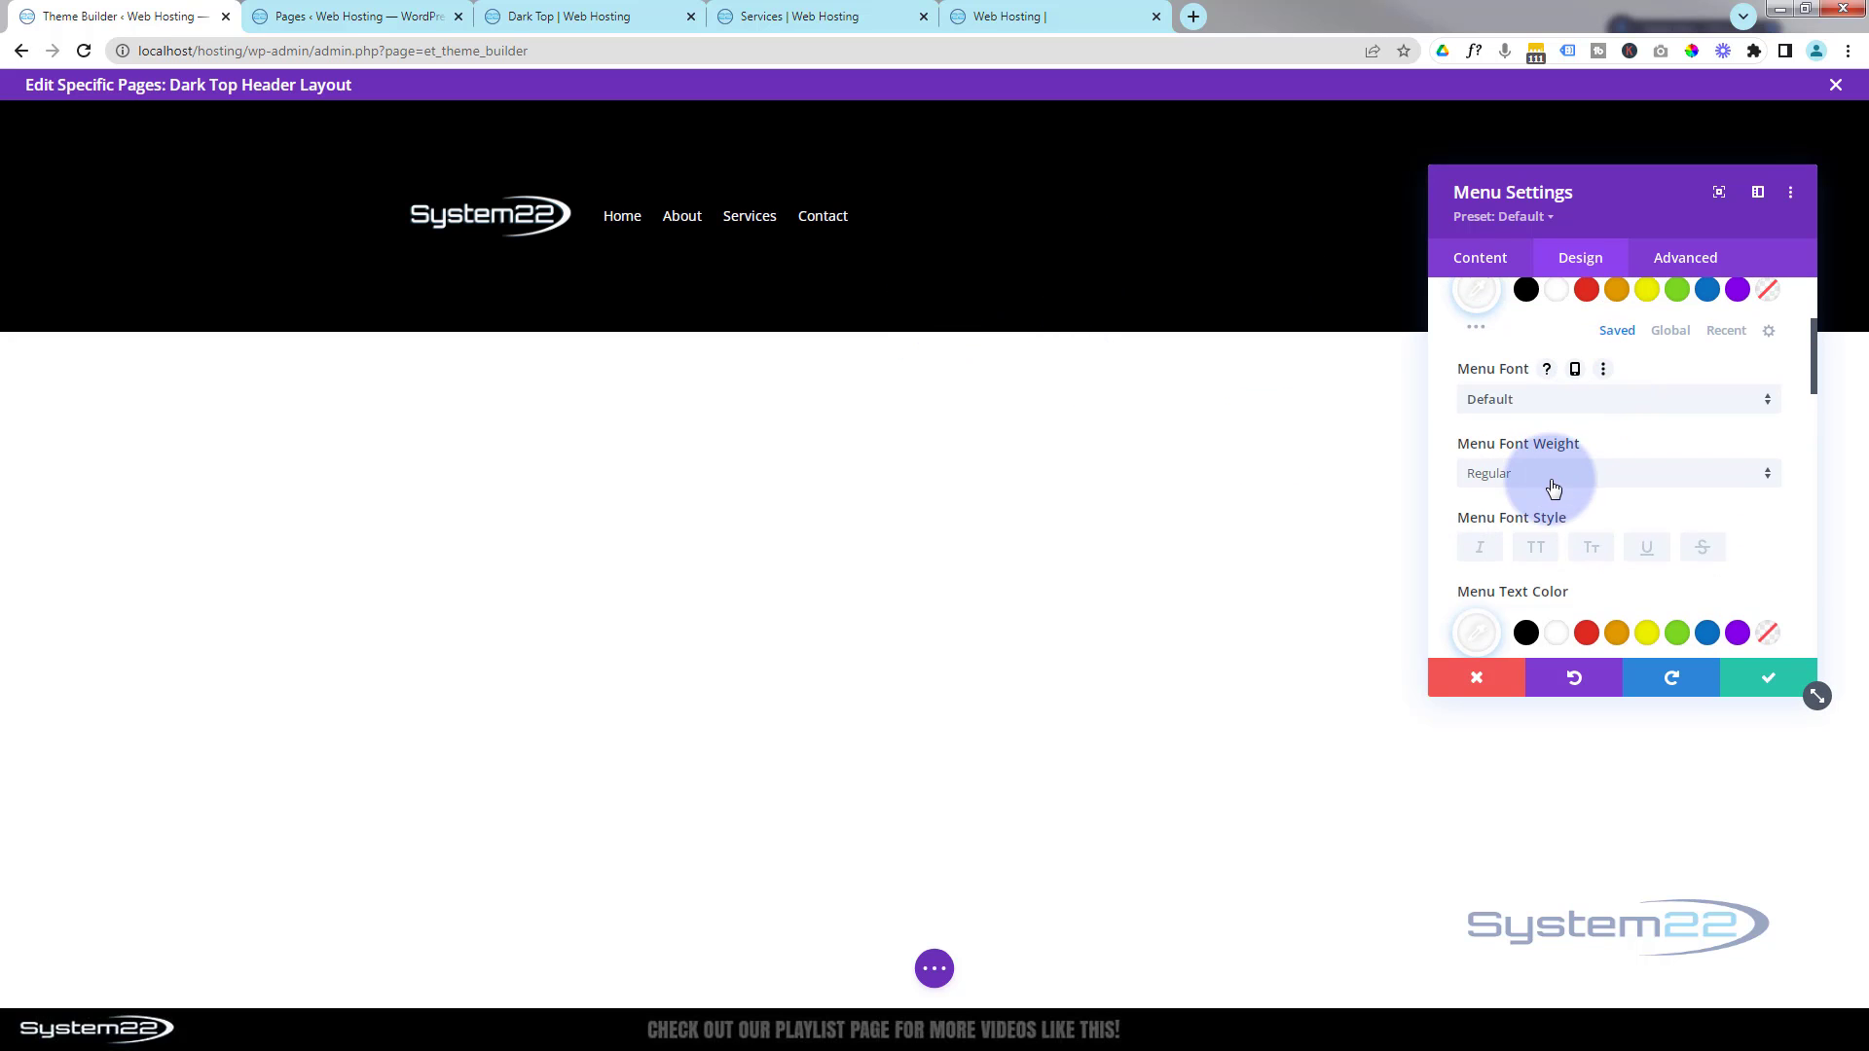
{"action": "left_click", "coordinate": [1578, 399]}
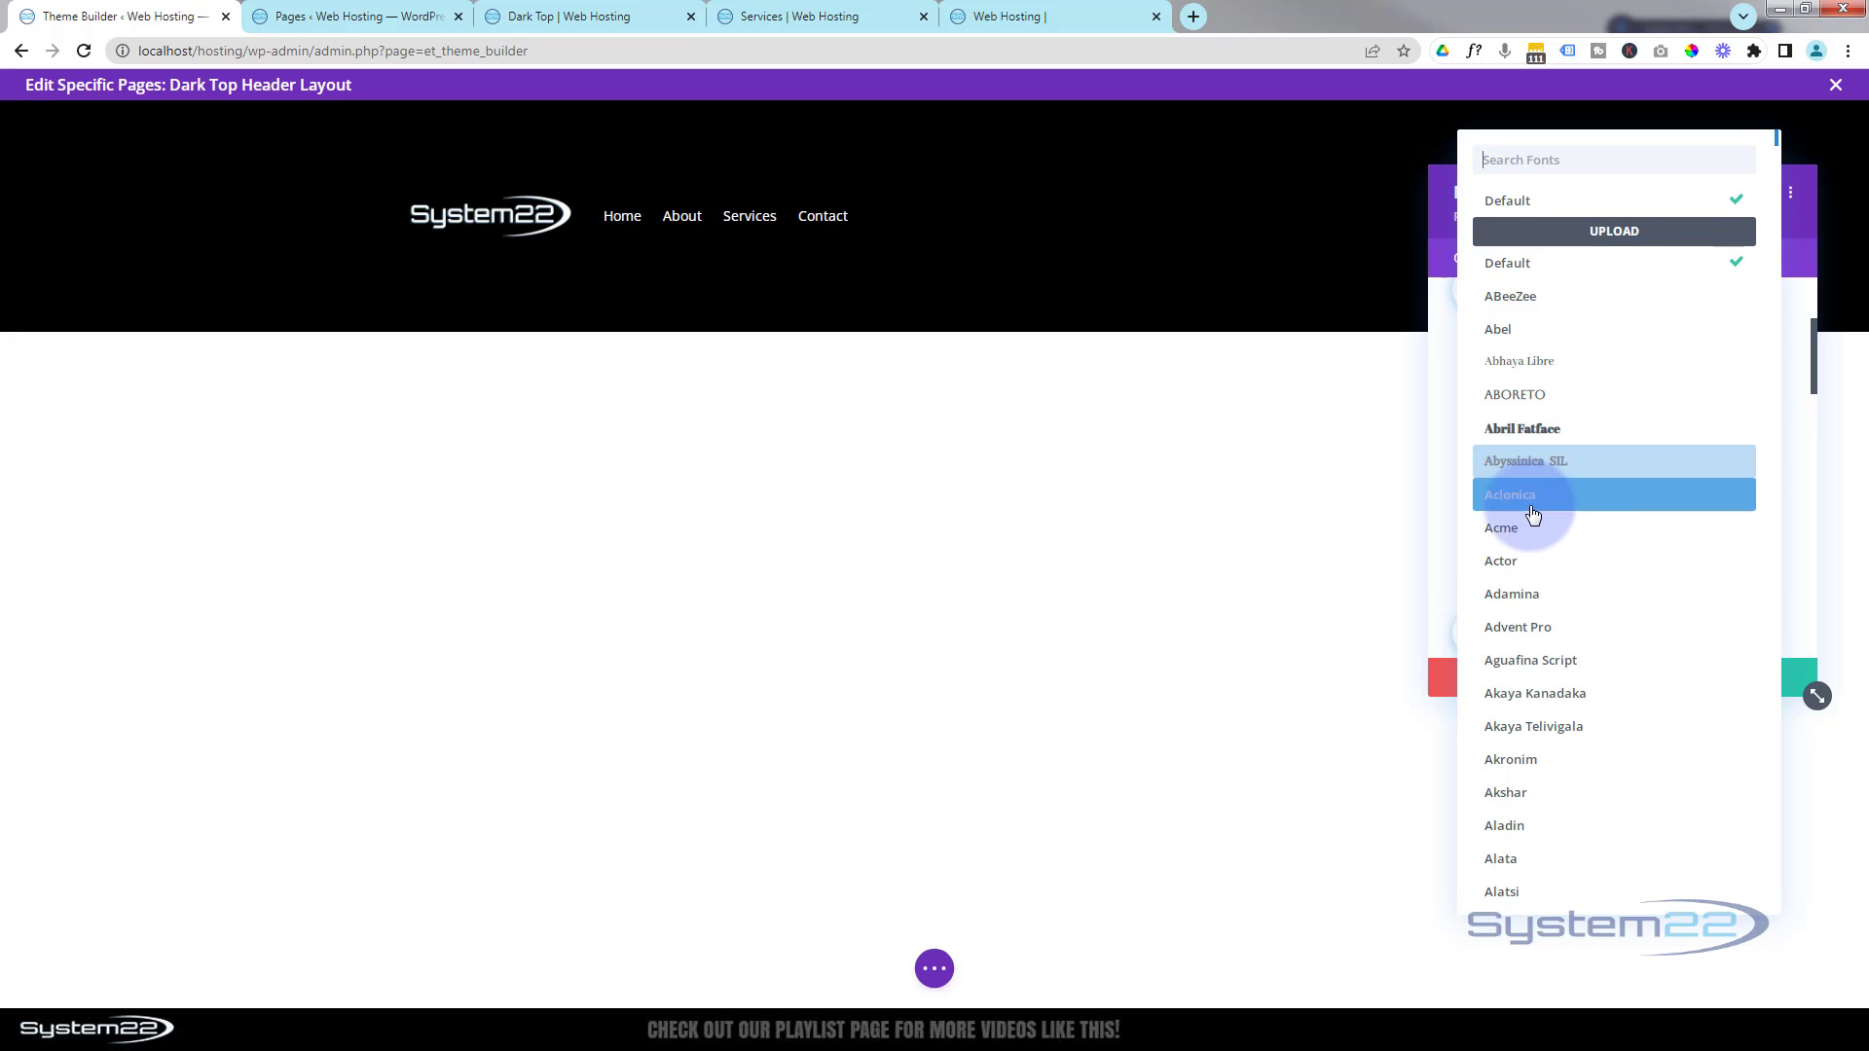
{"action": "left_click", "coordinate": [1435, 321]}
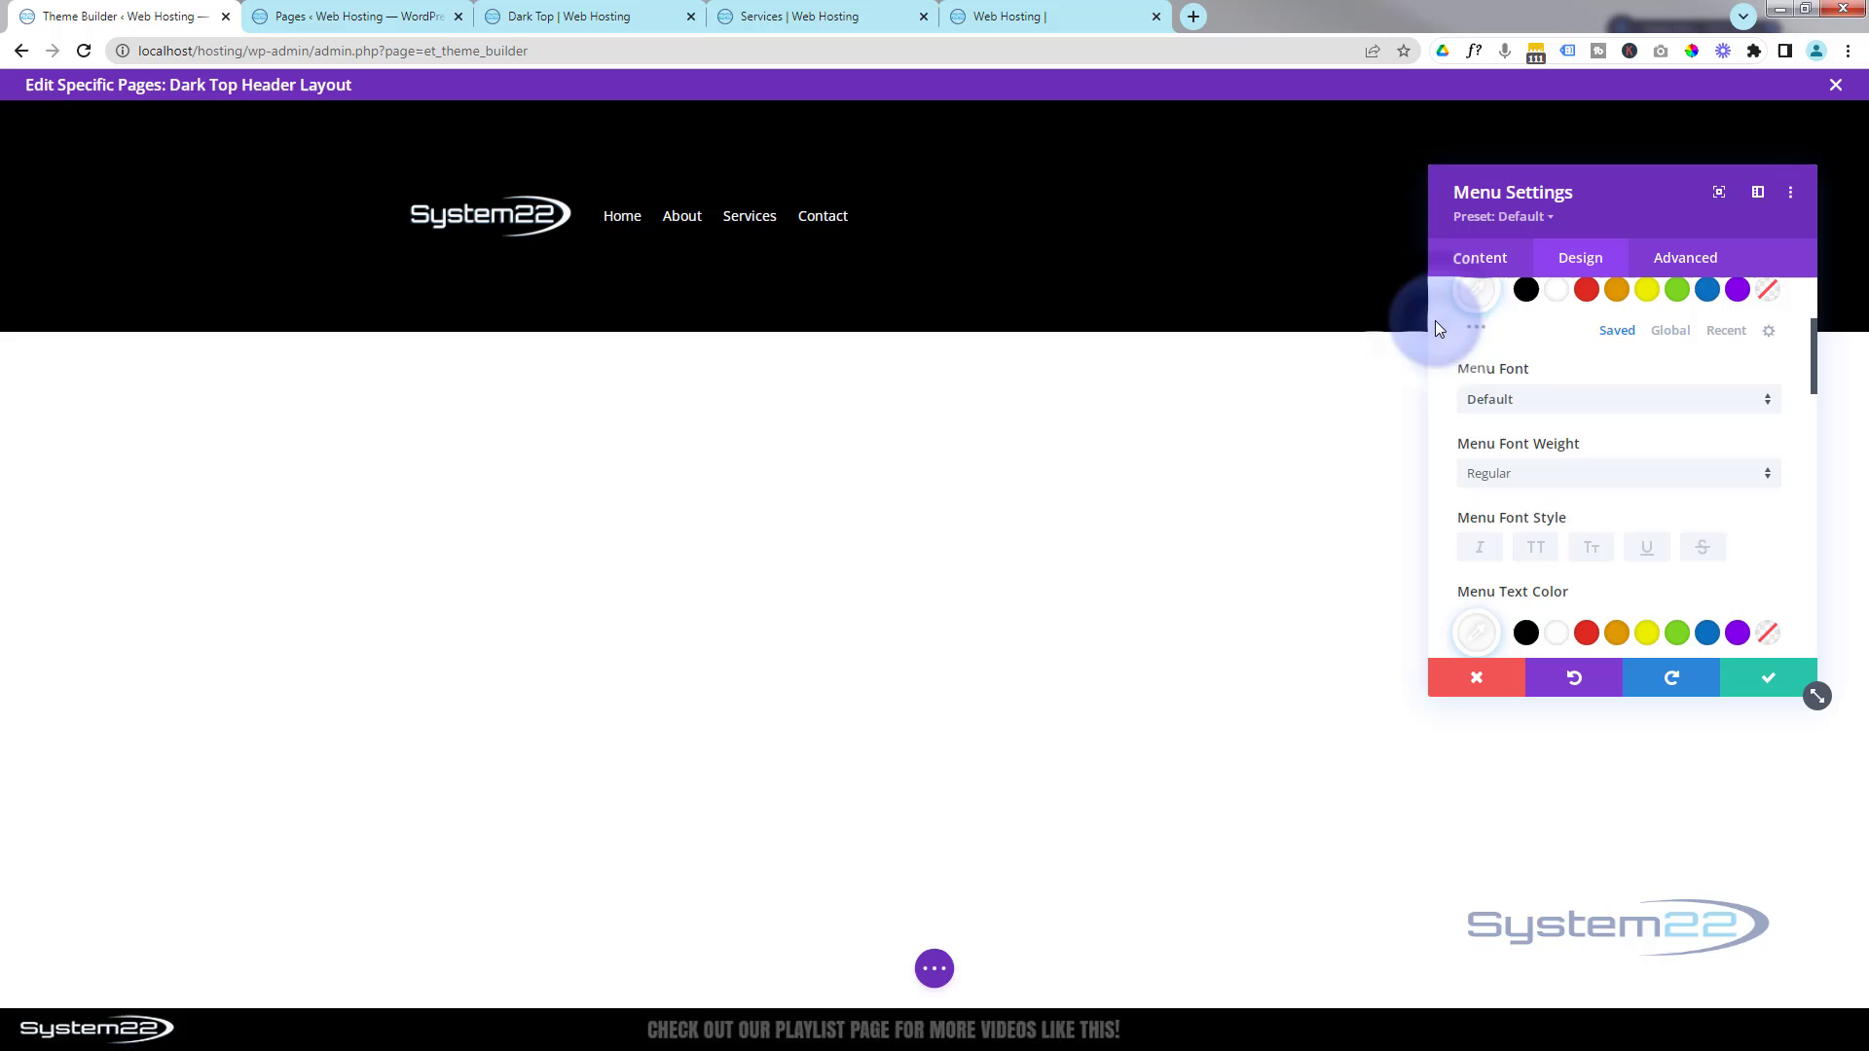
- Center the Home, About, Services and Contact links after trying justified and right alignment
{"action": "scroll", "coordinate": [1620, 385], "scroll_direction": "down", "scroll_amount": 2}
{"action": "scroll", "coordinate": [1620, 392], "scroll_direction": "down", "scroll_amount": 5}
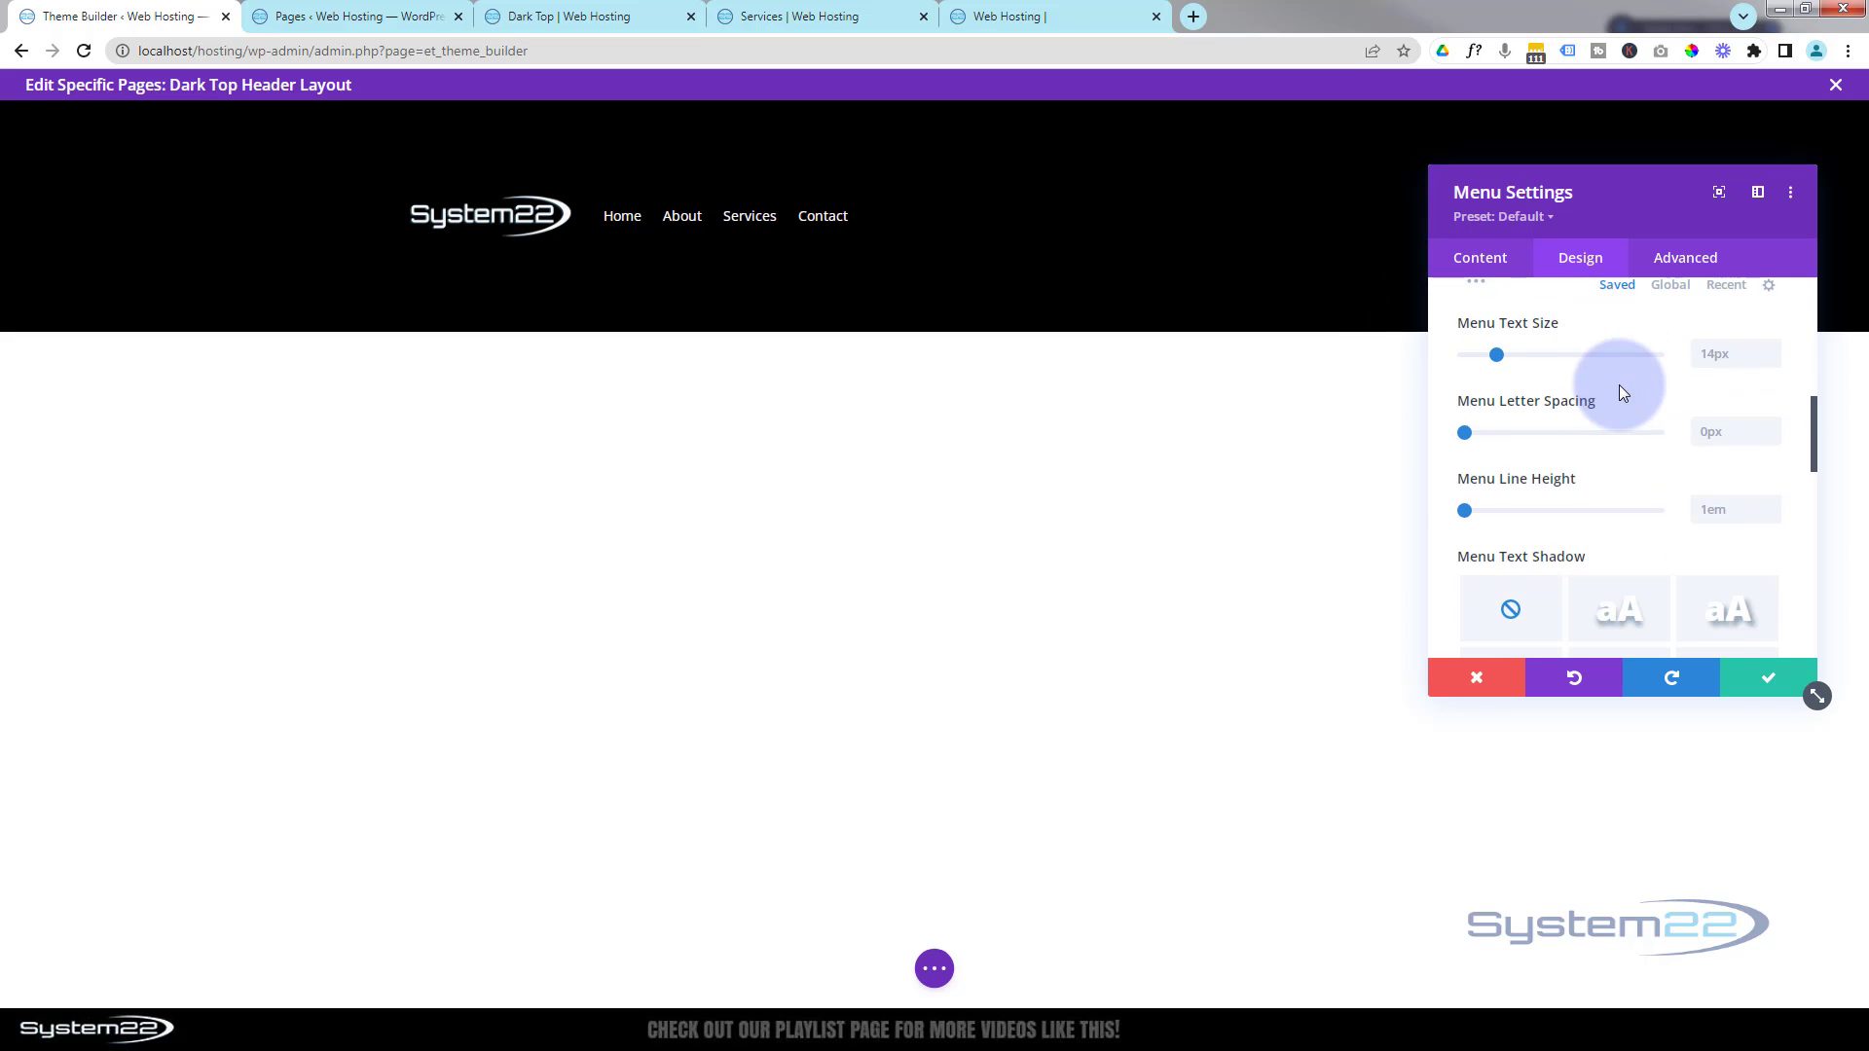
{"action": "left_click", "coordinate": [1586, 485]}
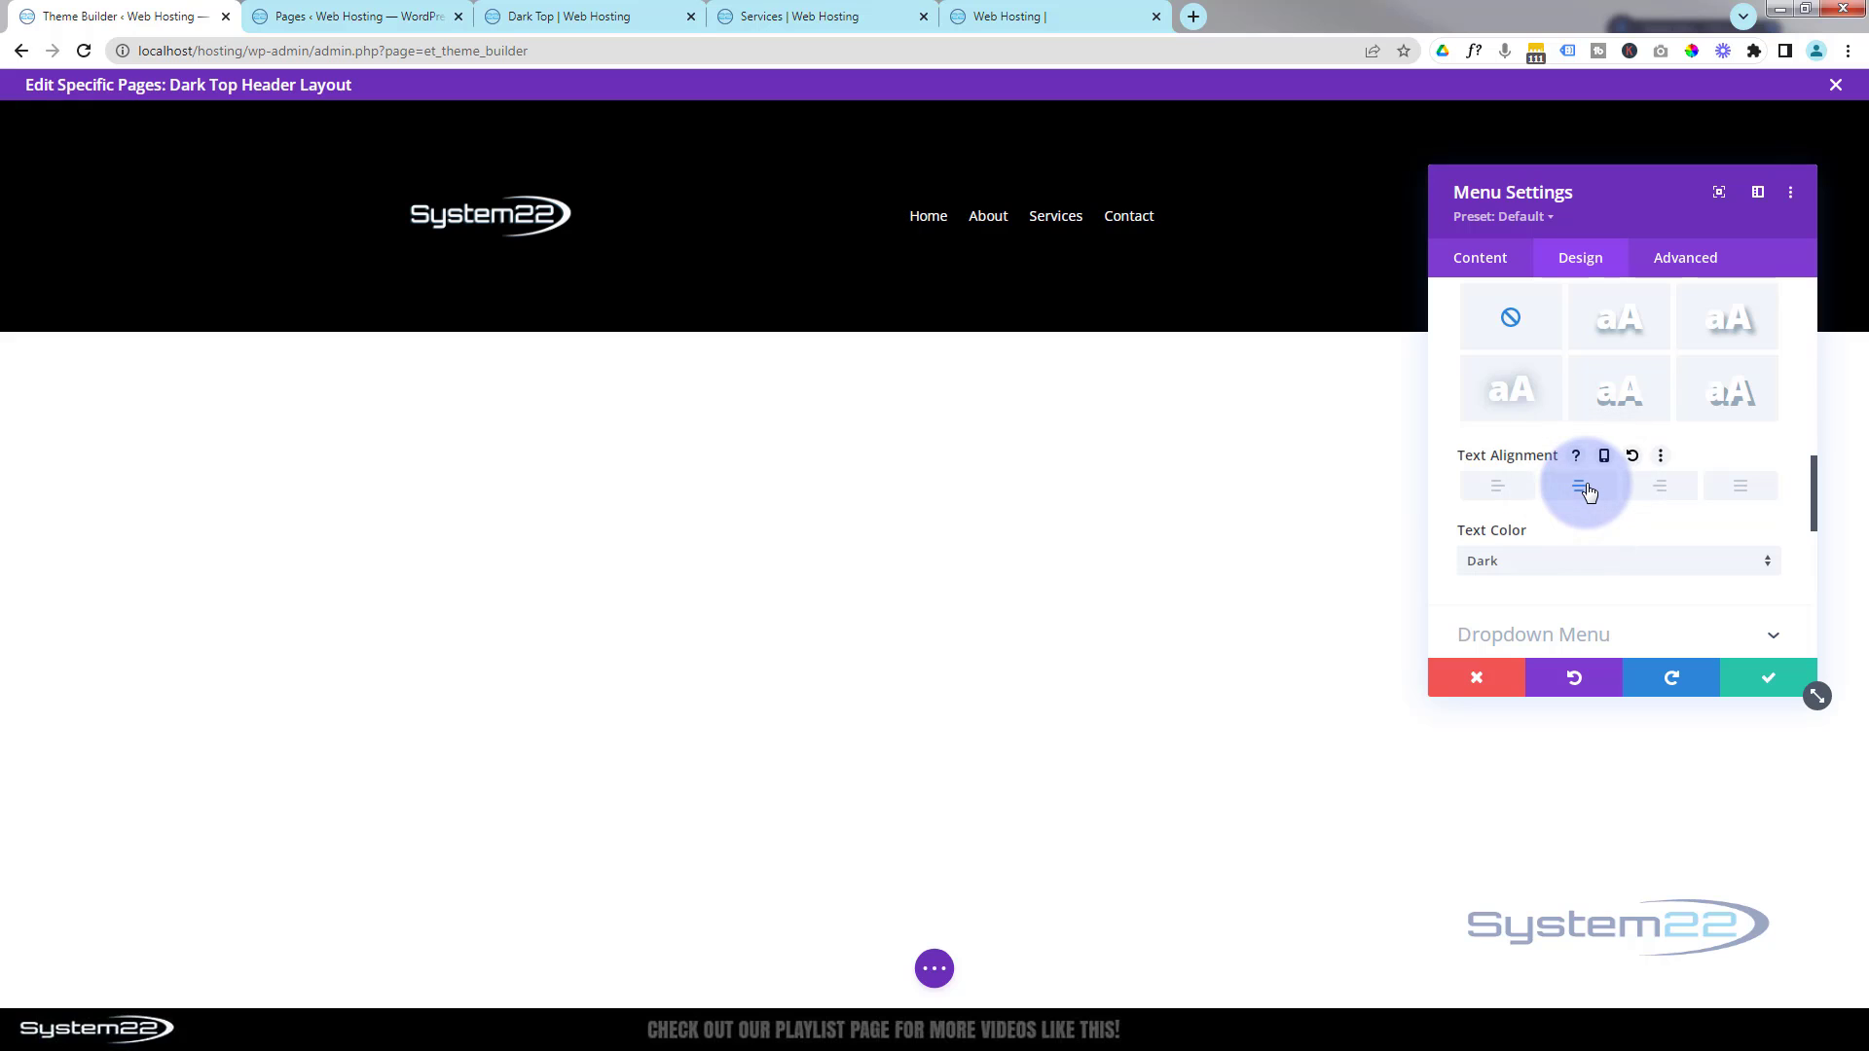
{"action": "left_click", "coordinate": [1741, 487]}
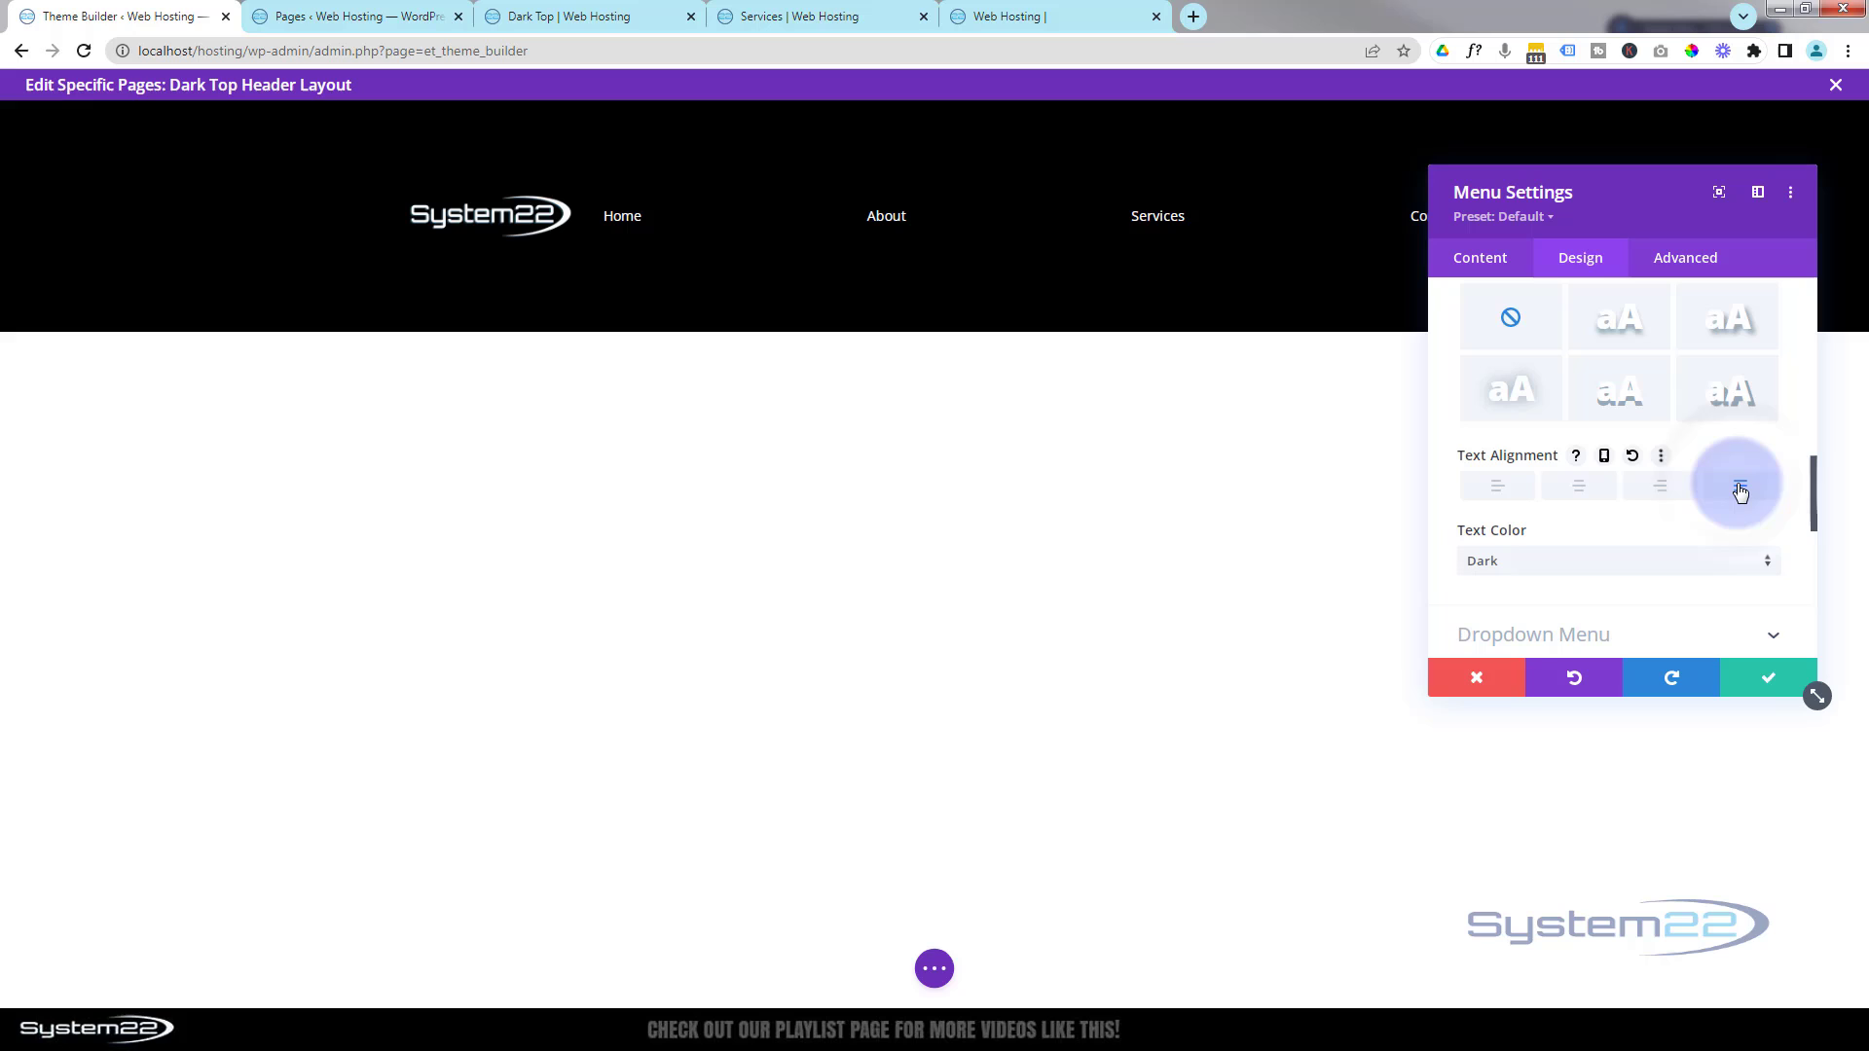
{"action": "left_click", "coordinate": [1661, 486]}
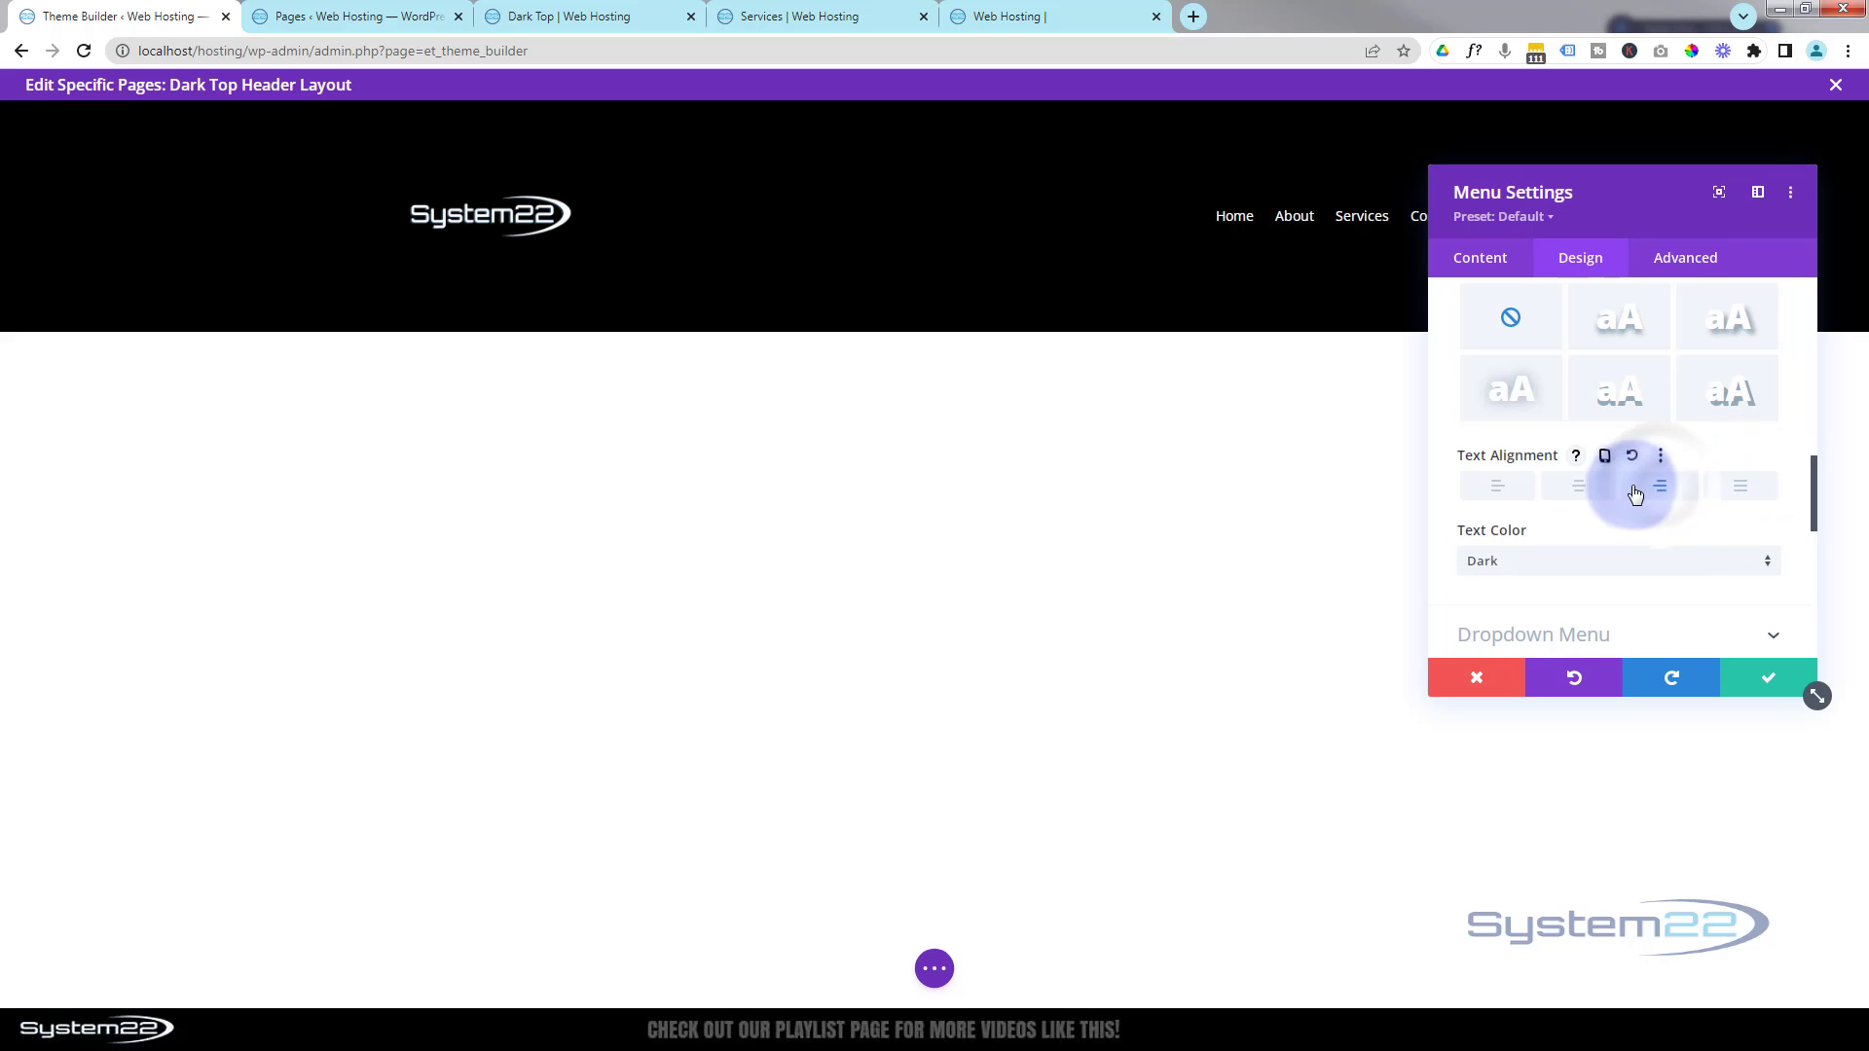
{"action": "left_click", "coordinate": [1579, 487]}
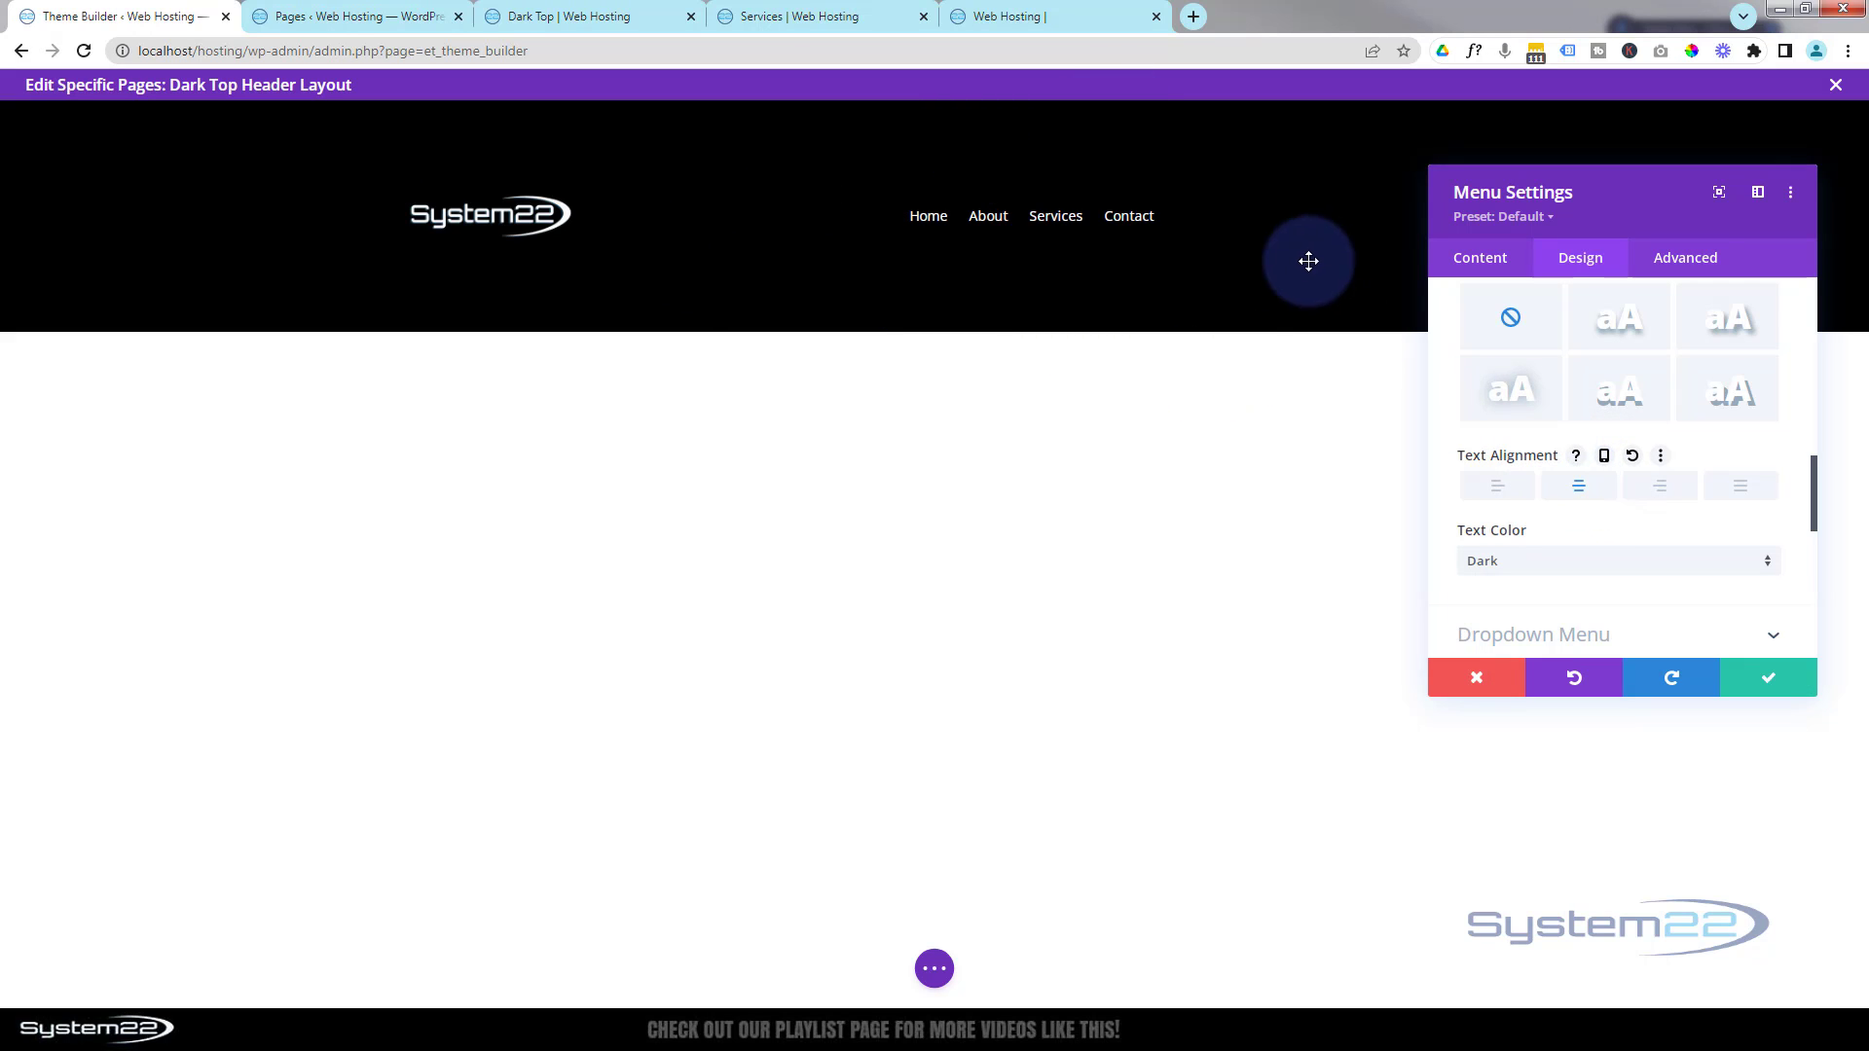
- Save the menu, then set the header section's top and bottom padding to 0px
{"action": "left_click", "coordinate": [1737, 688]}
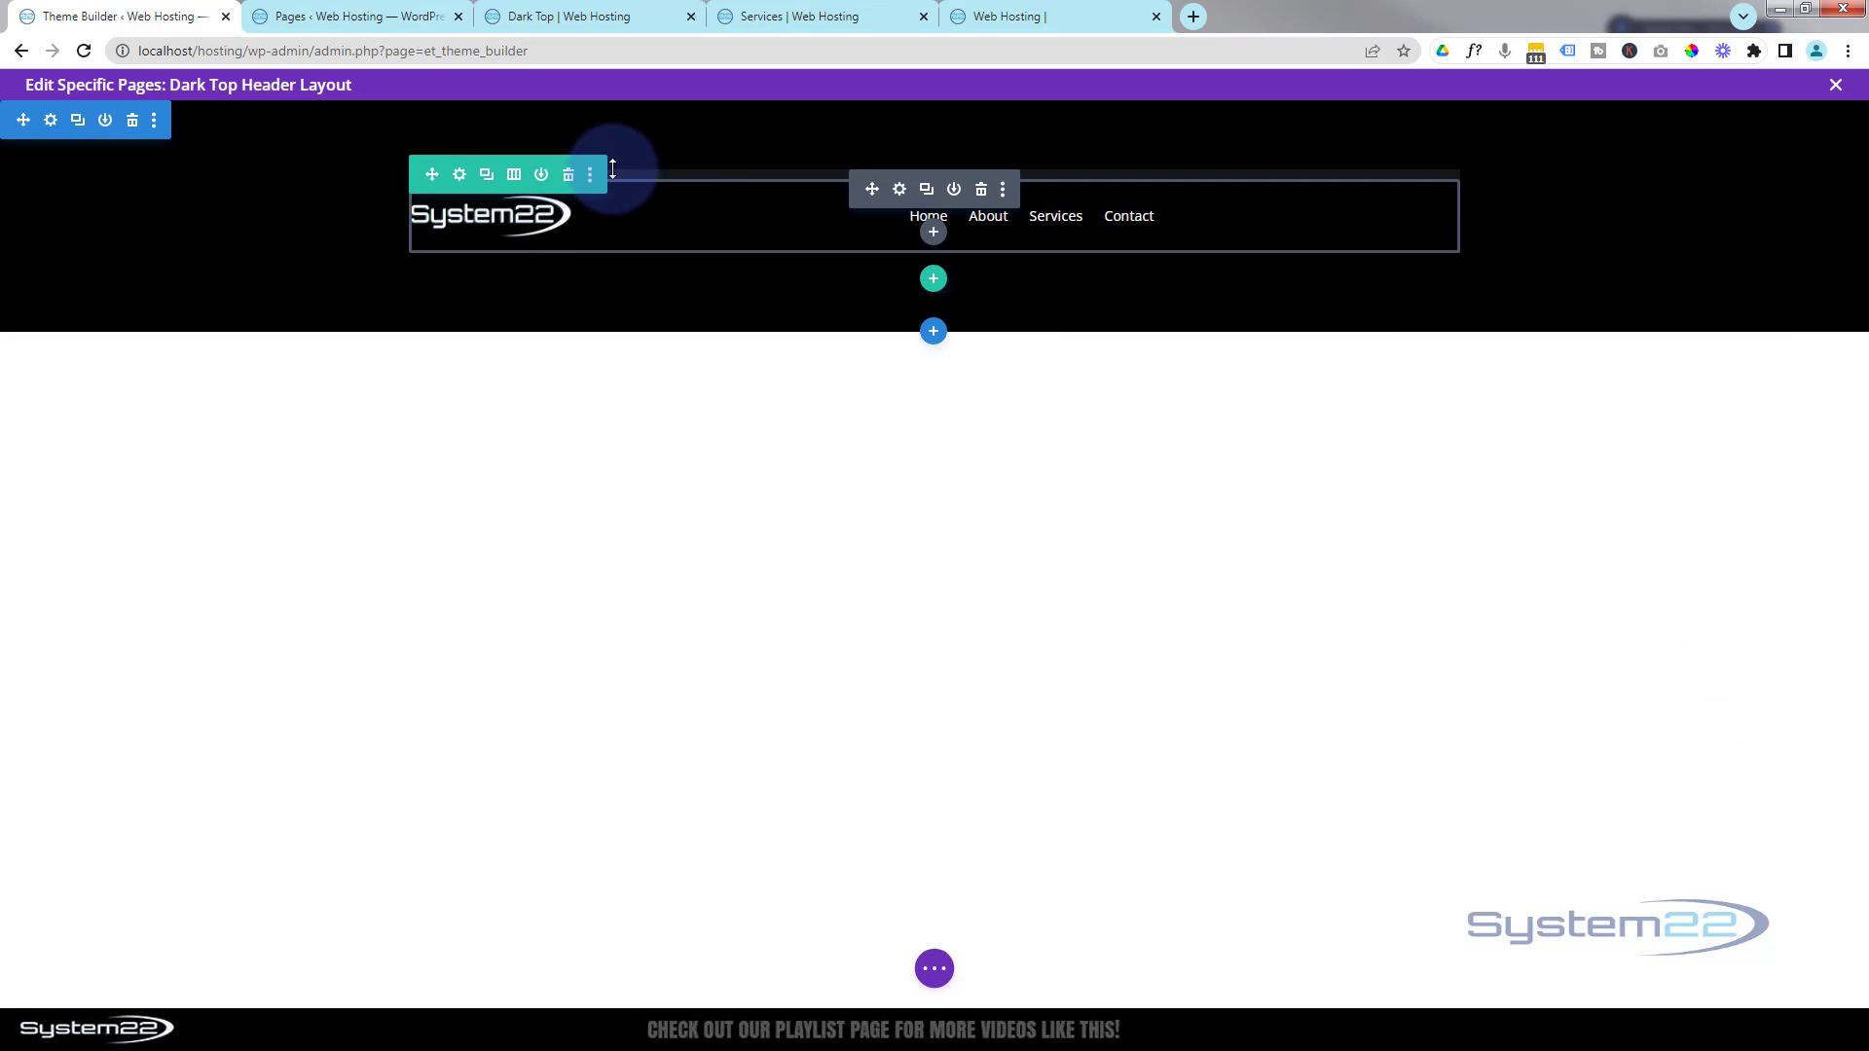
{"action": "mouse_move", "coordinate": [239, 114]}
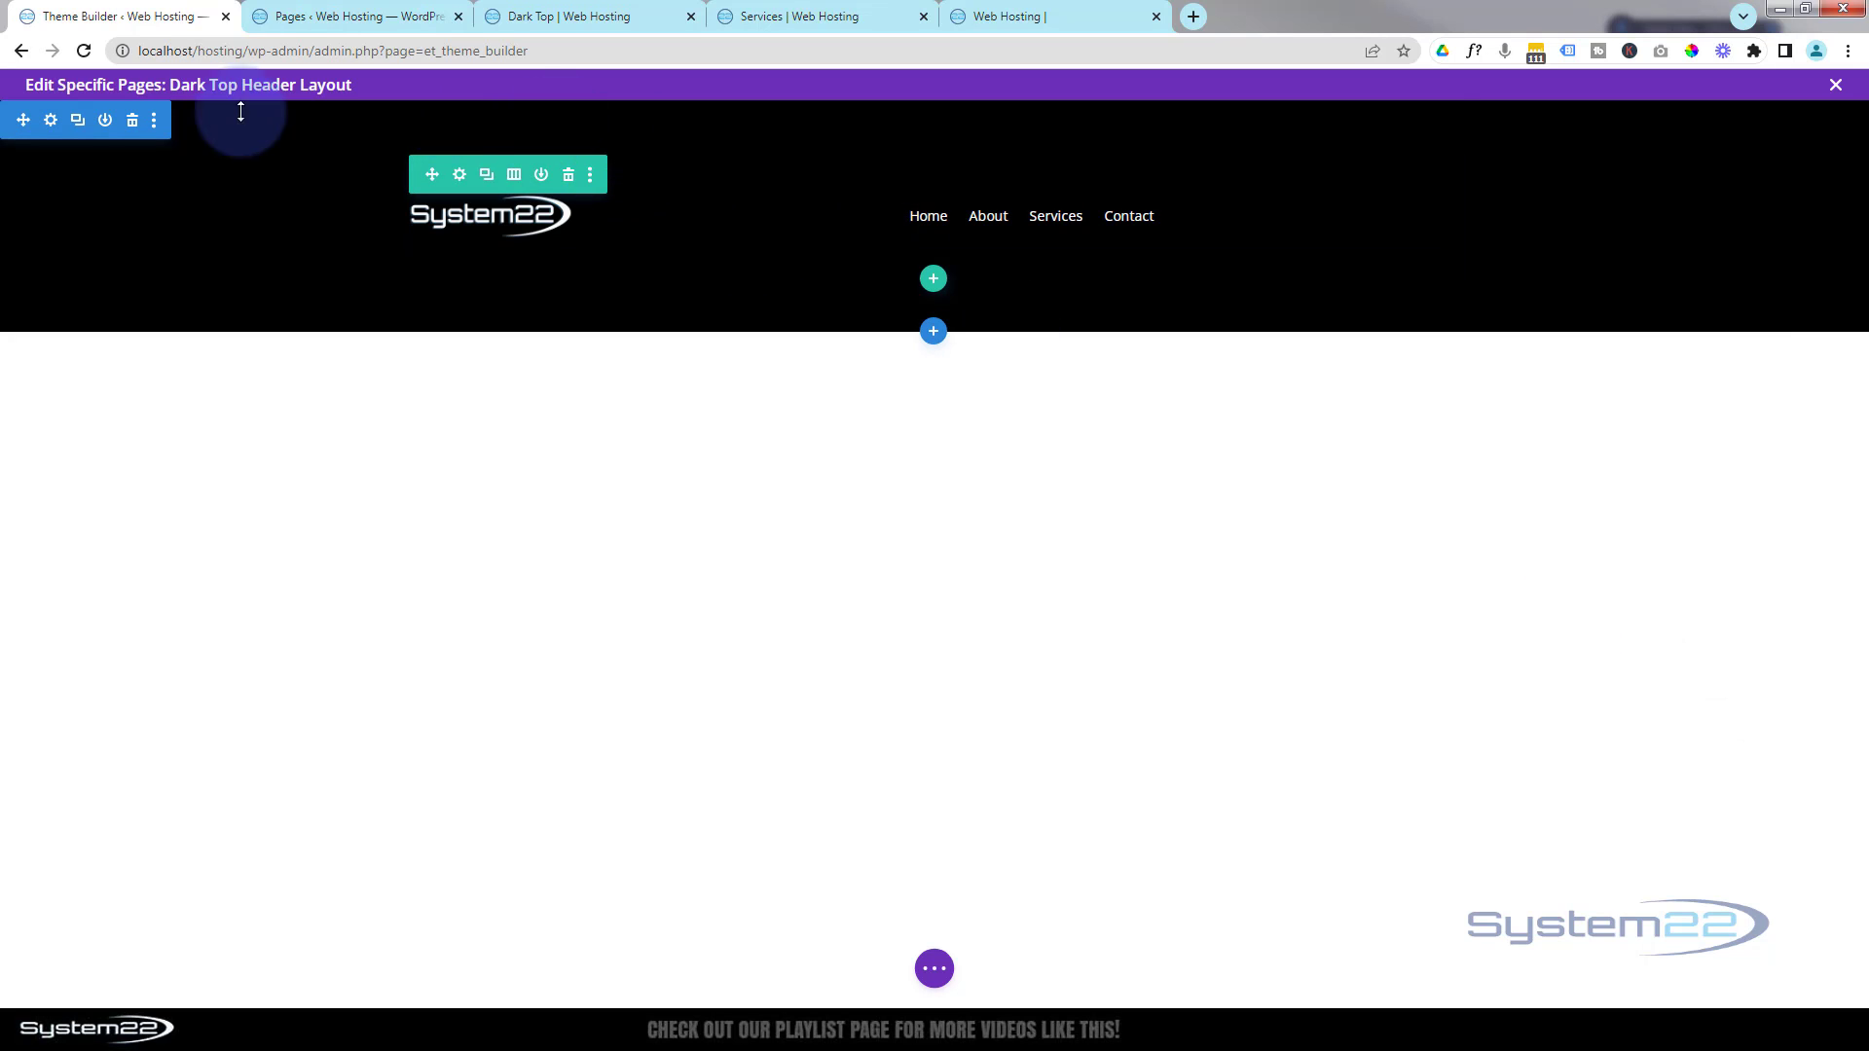
{"action": "left_click", "coordinate": [47, 123]}
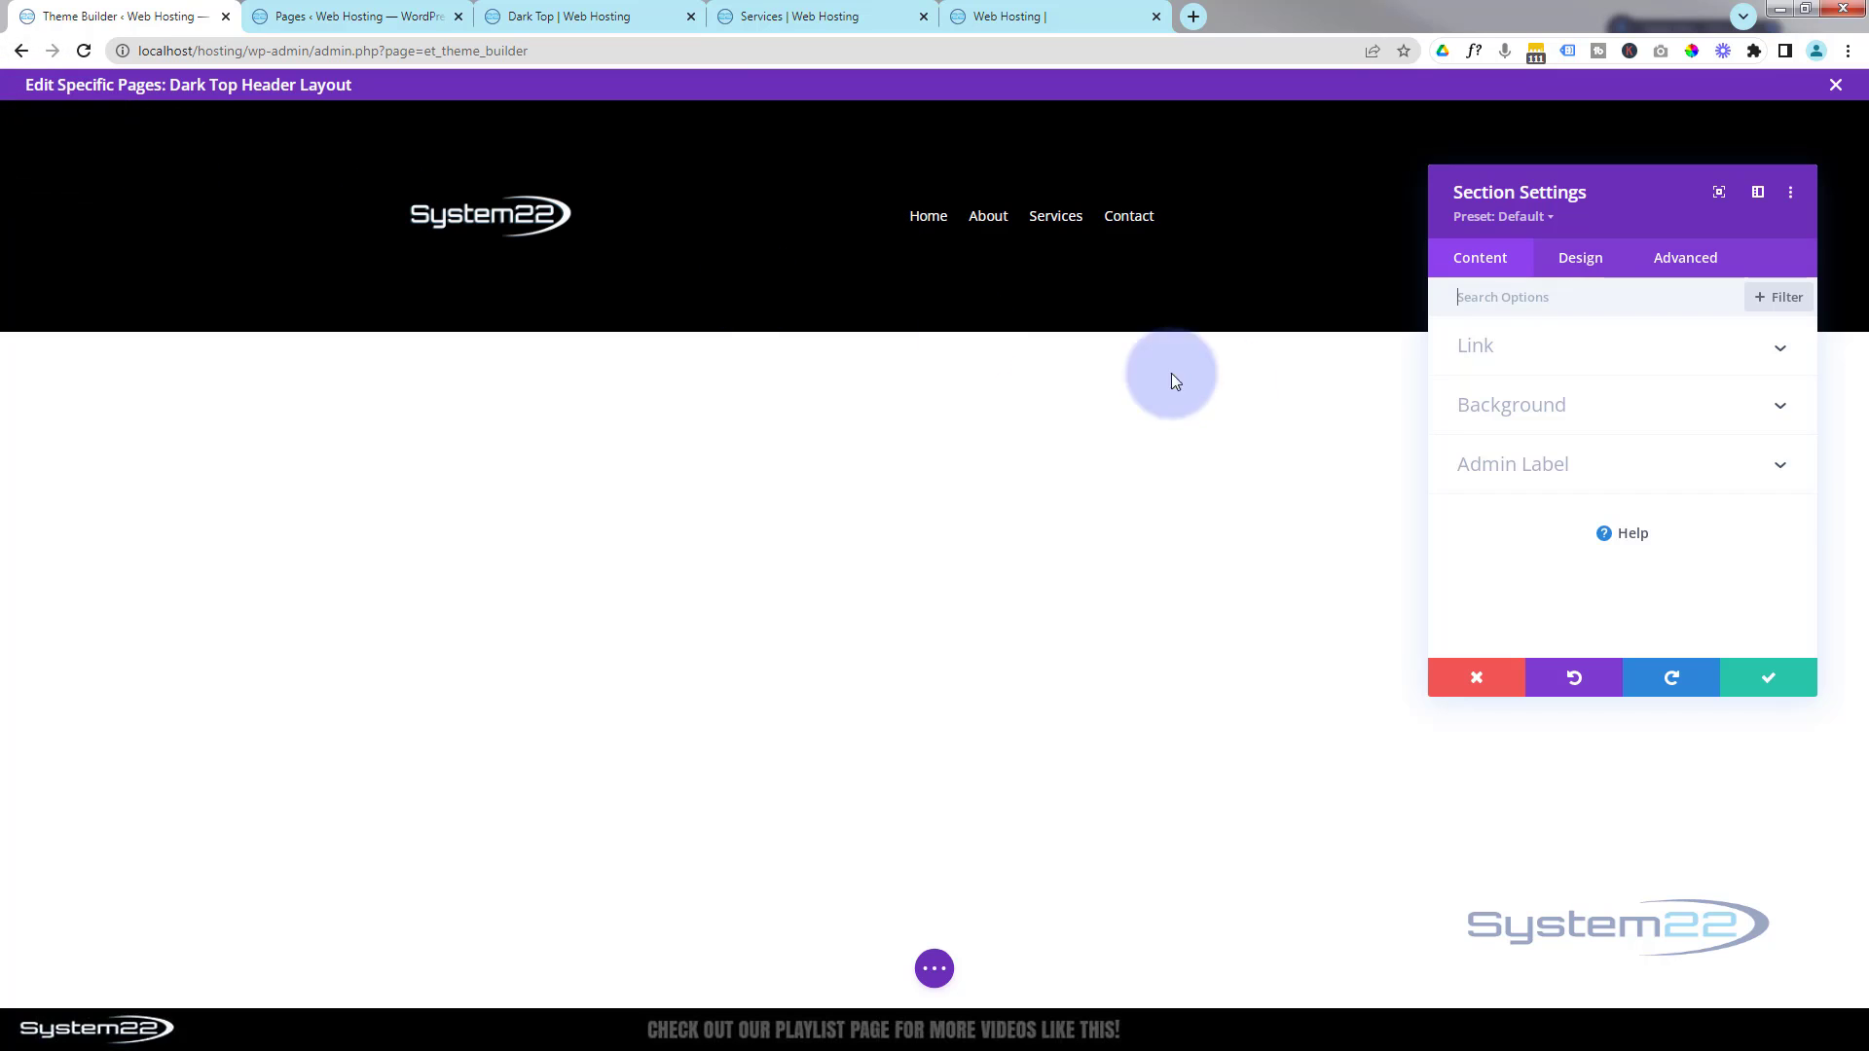
{"action": "left_click", "coordinate": [1584, 259]}
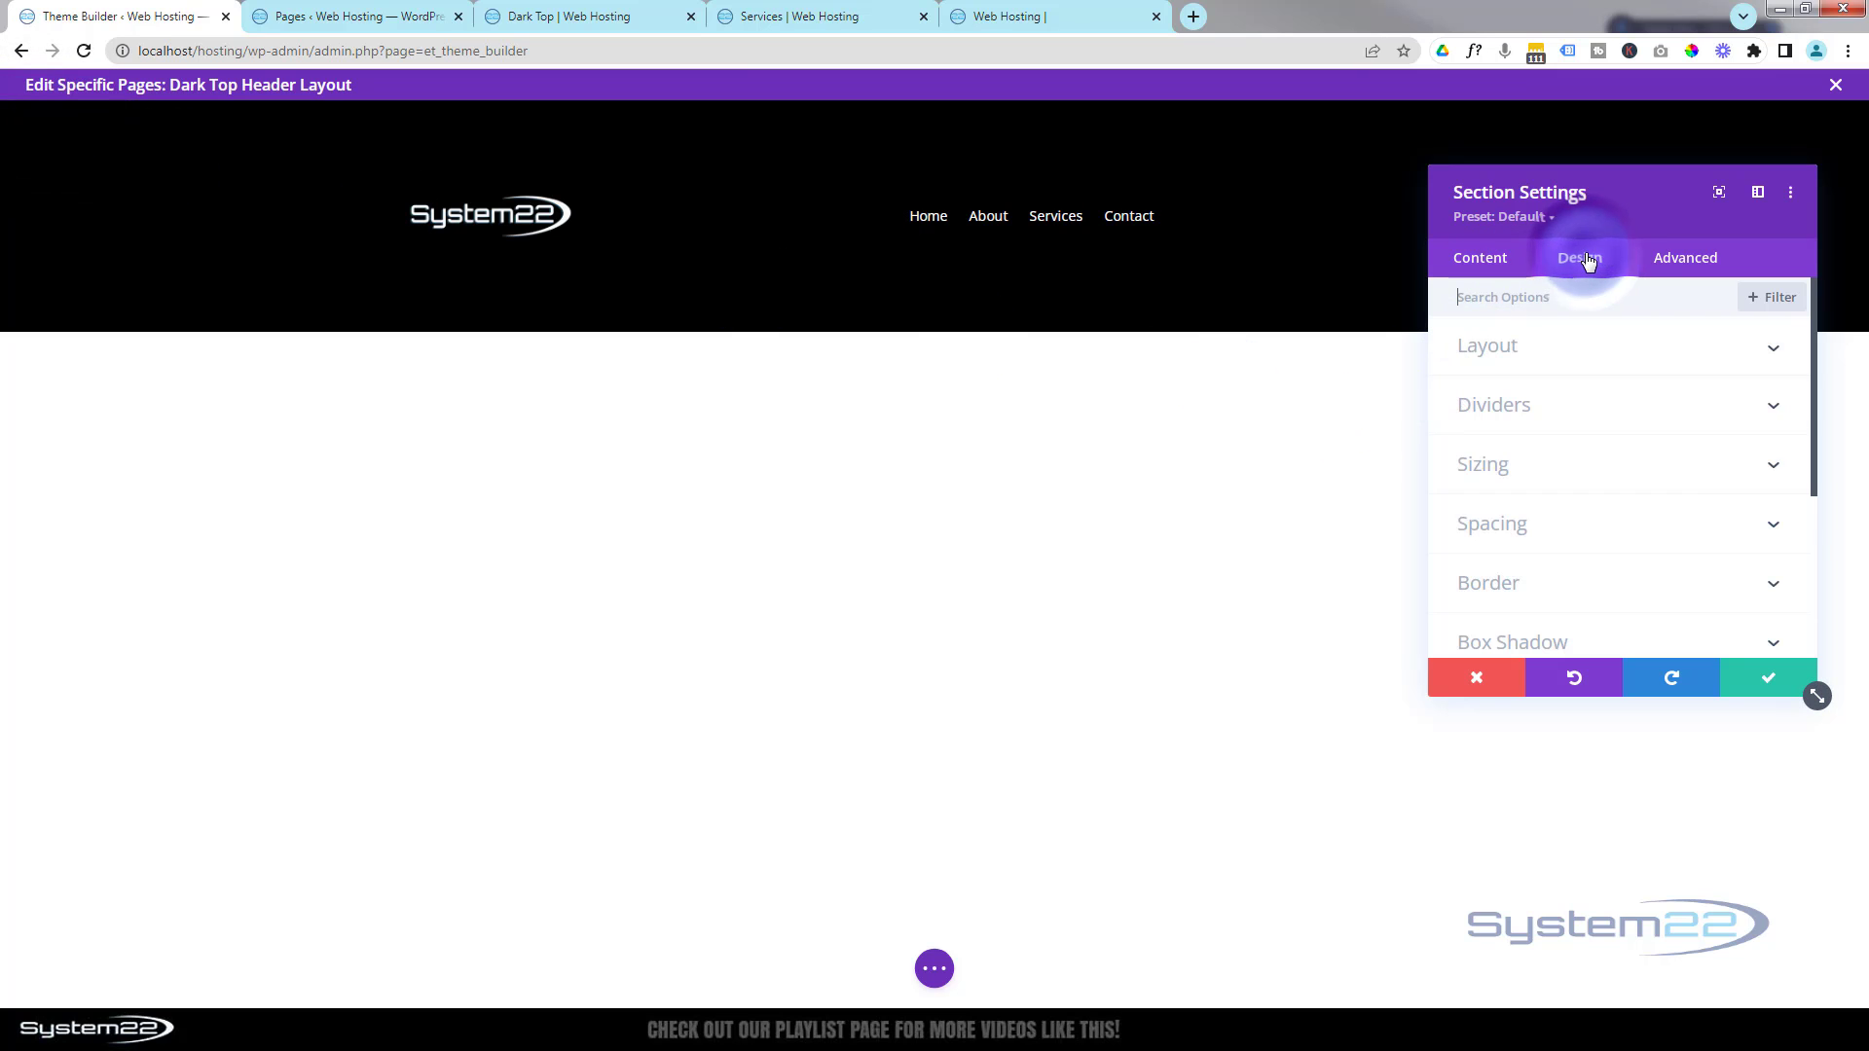
{"action": "left_click", "coordinate": [1586, 525]}
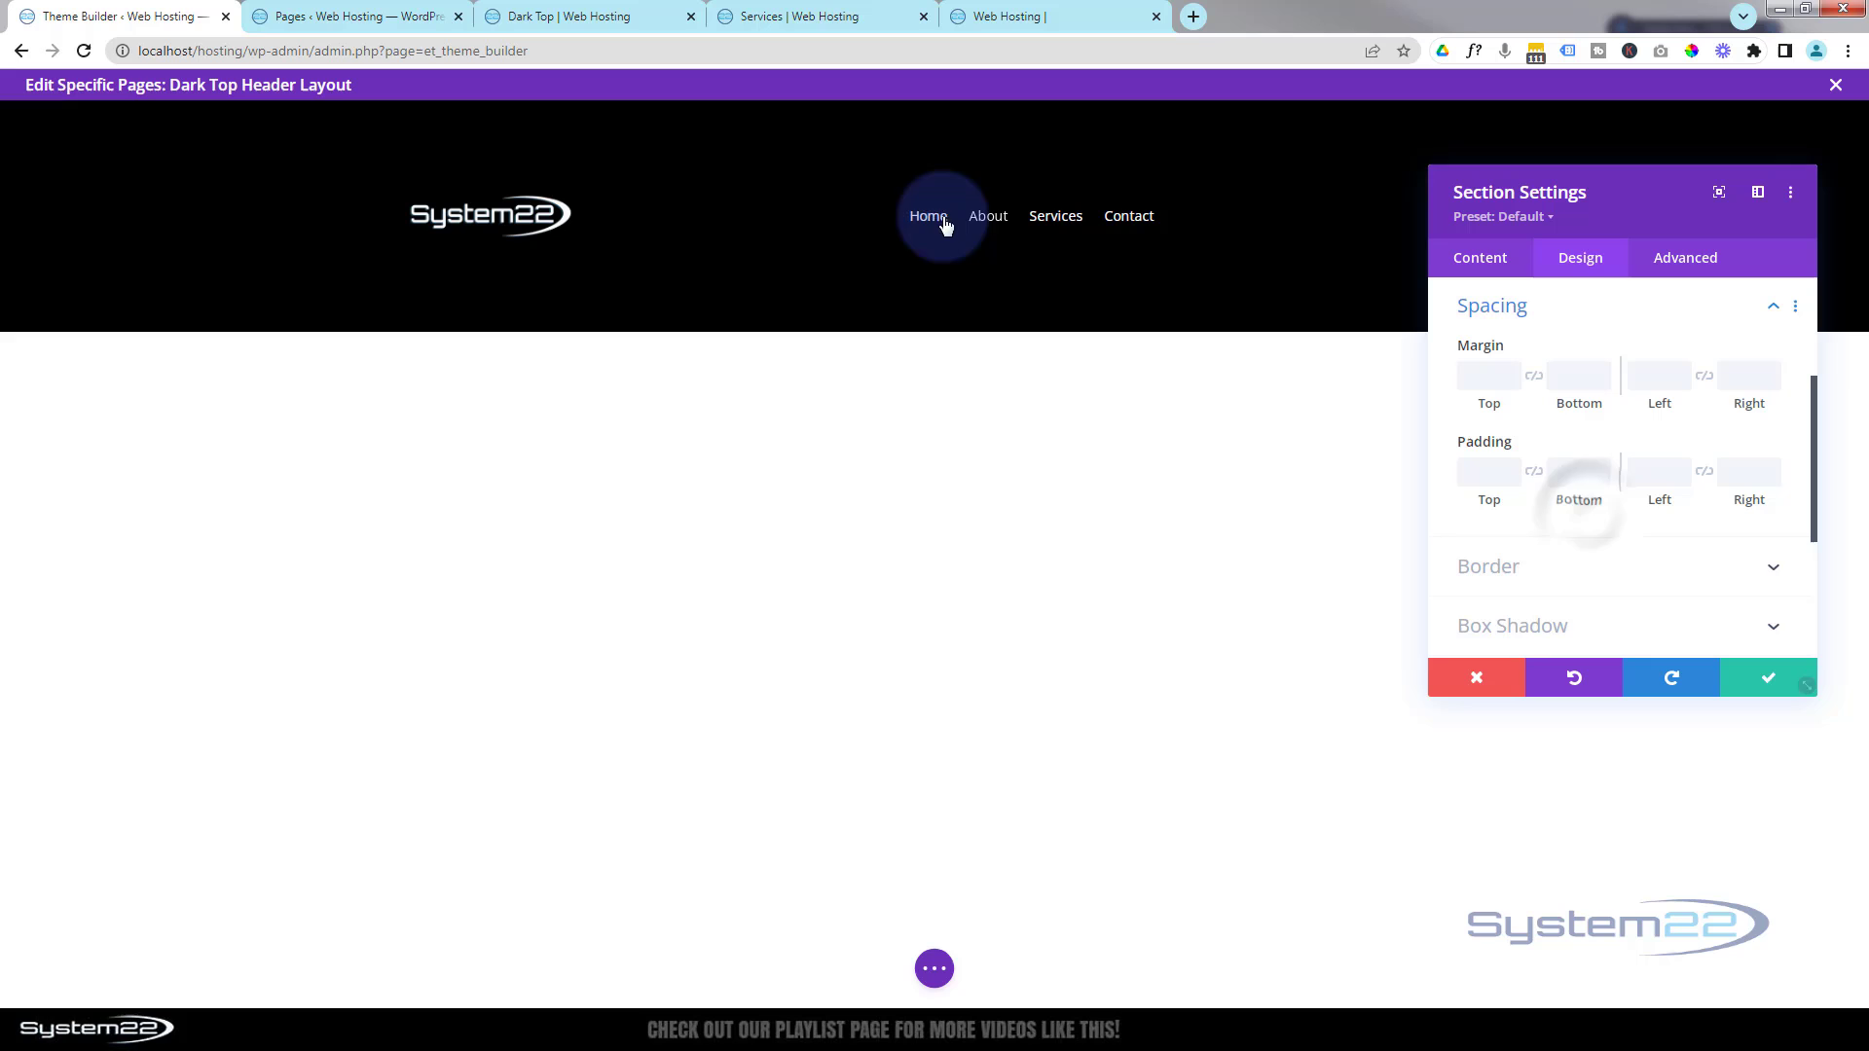
{"action": "left_click", "coordinate": [1478, 469]}
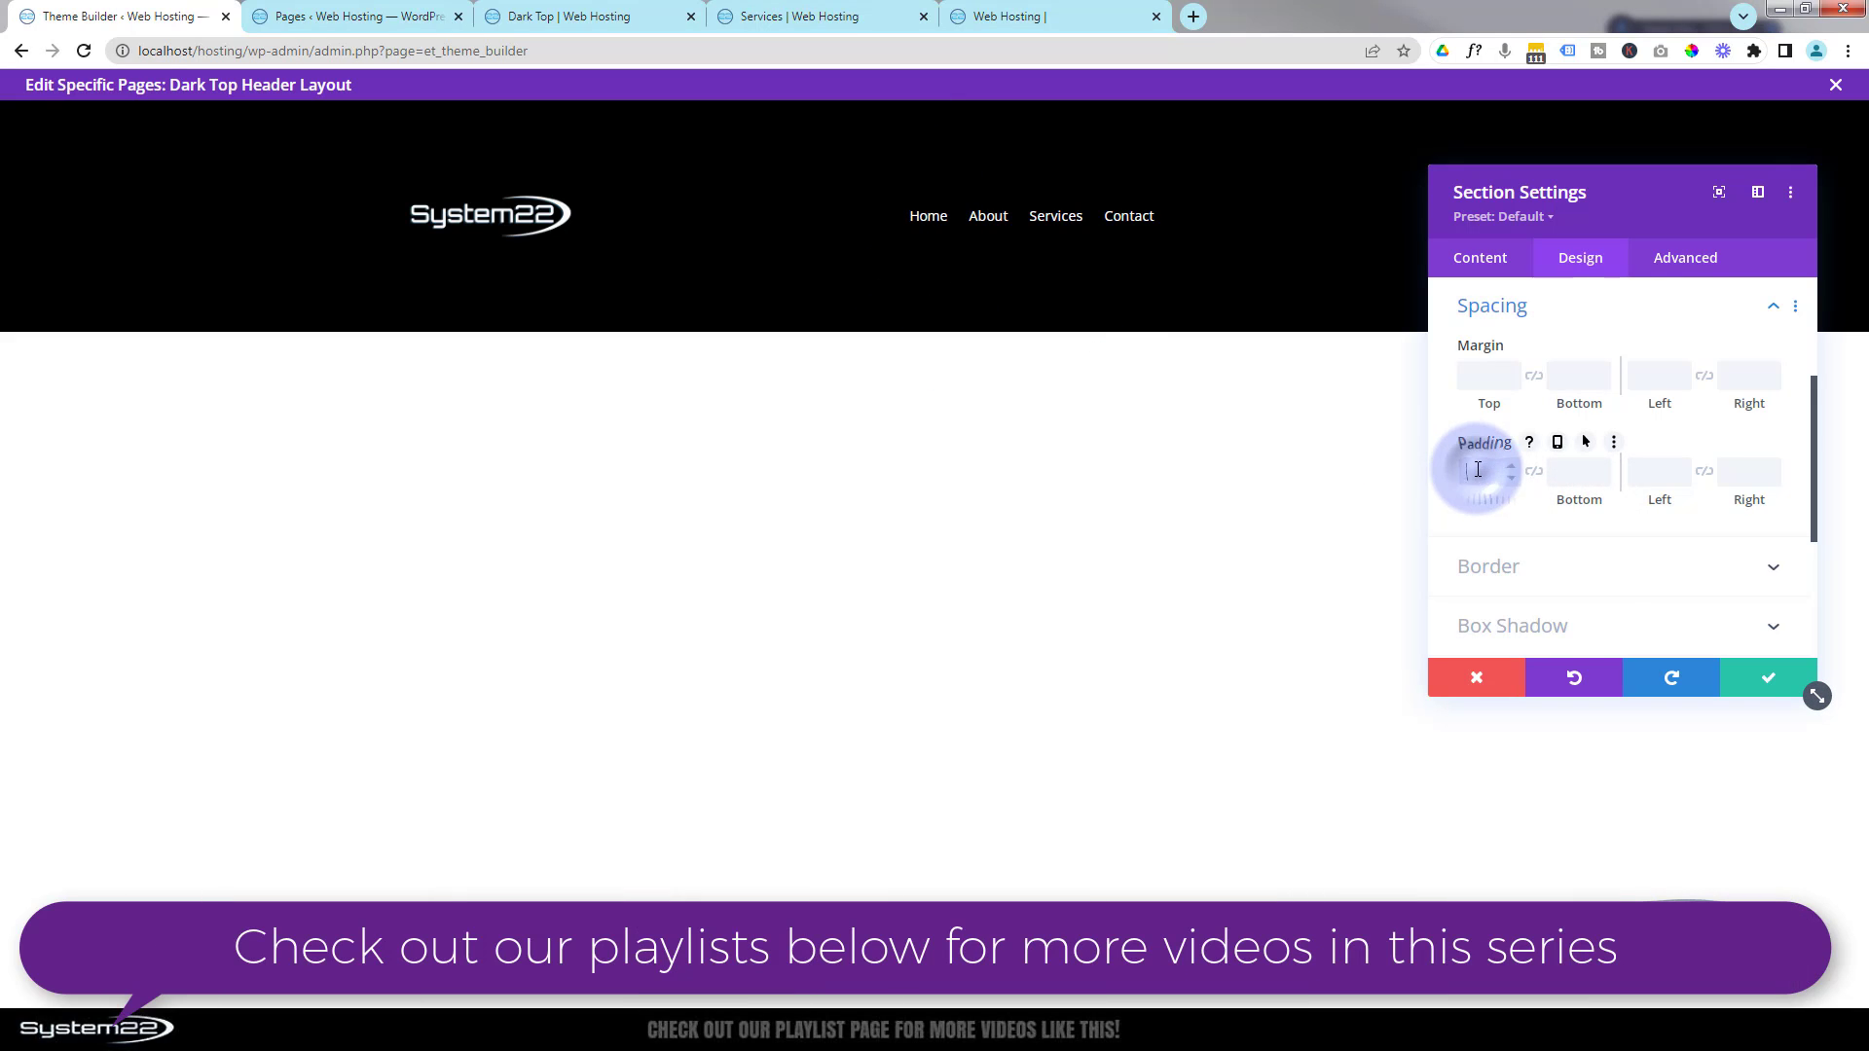
{"action": "type", "text": "0px"}
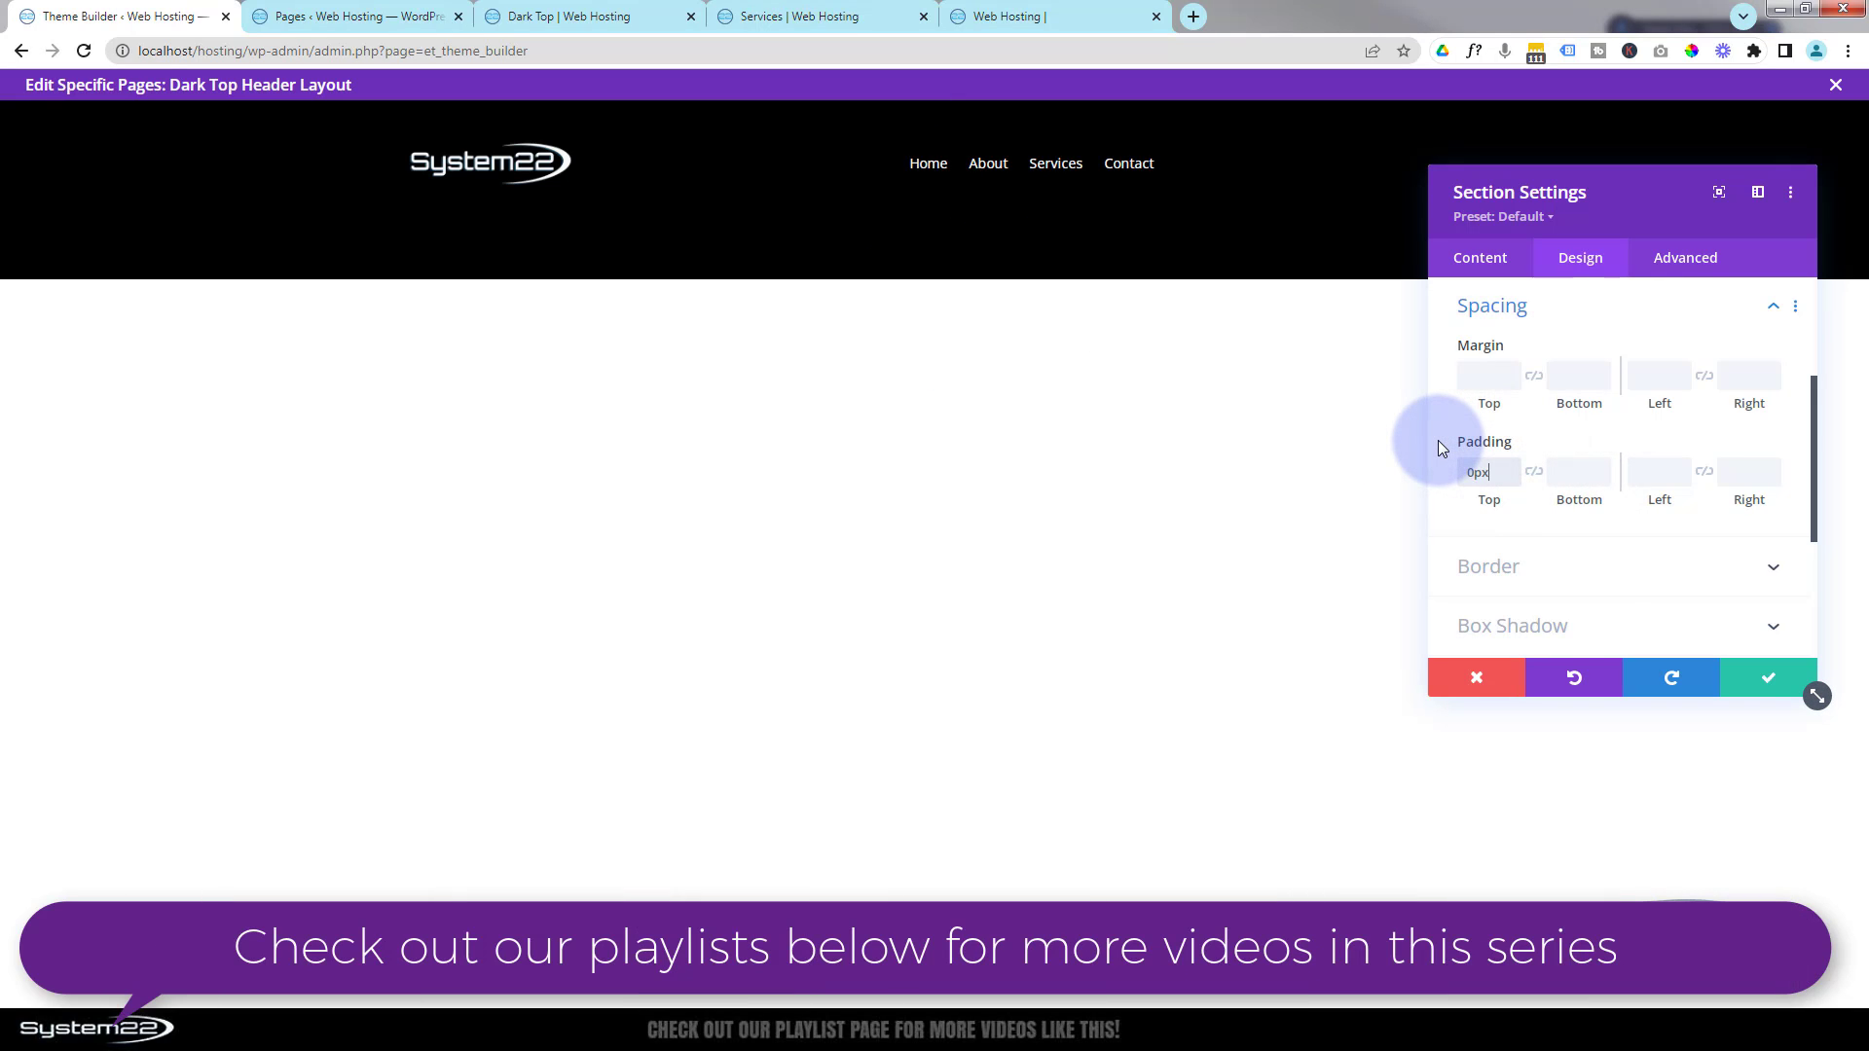
{"action": "left_click", "coordinate": [1535, 475]}
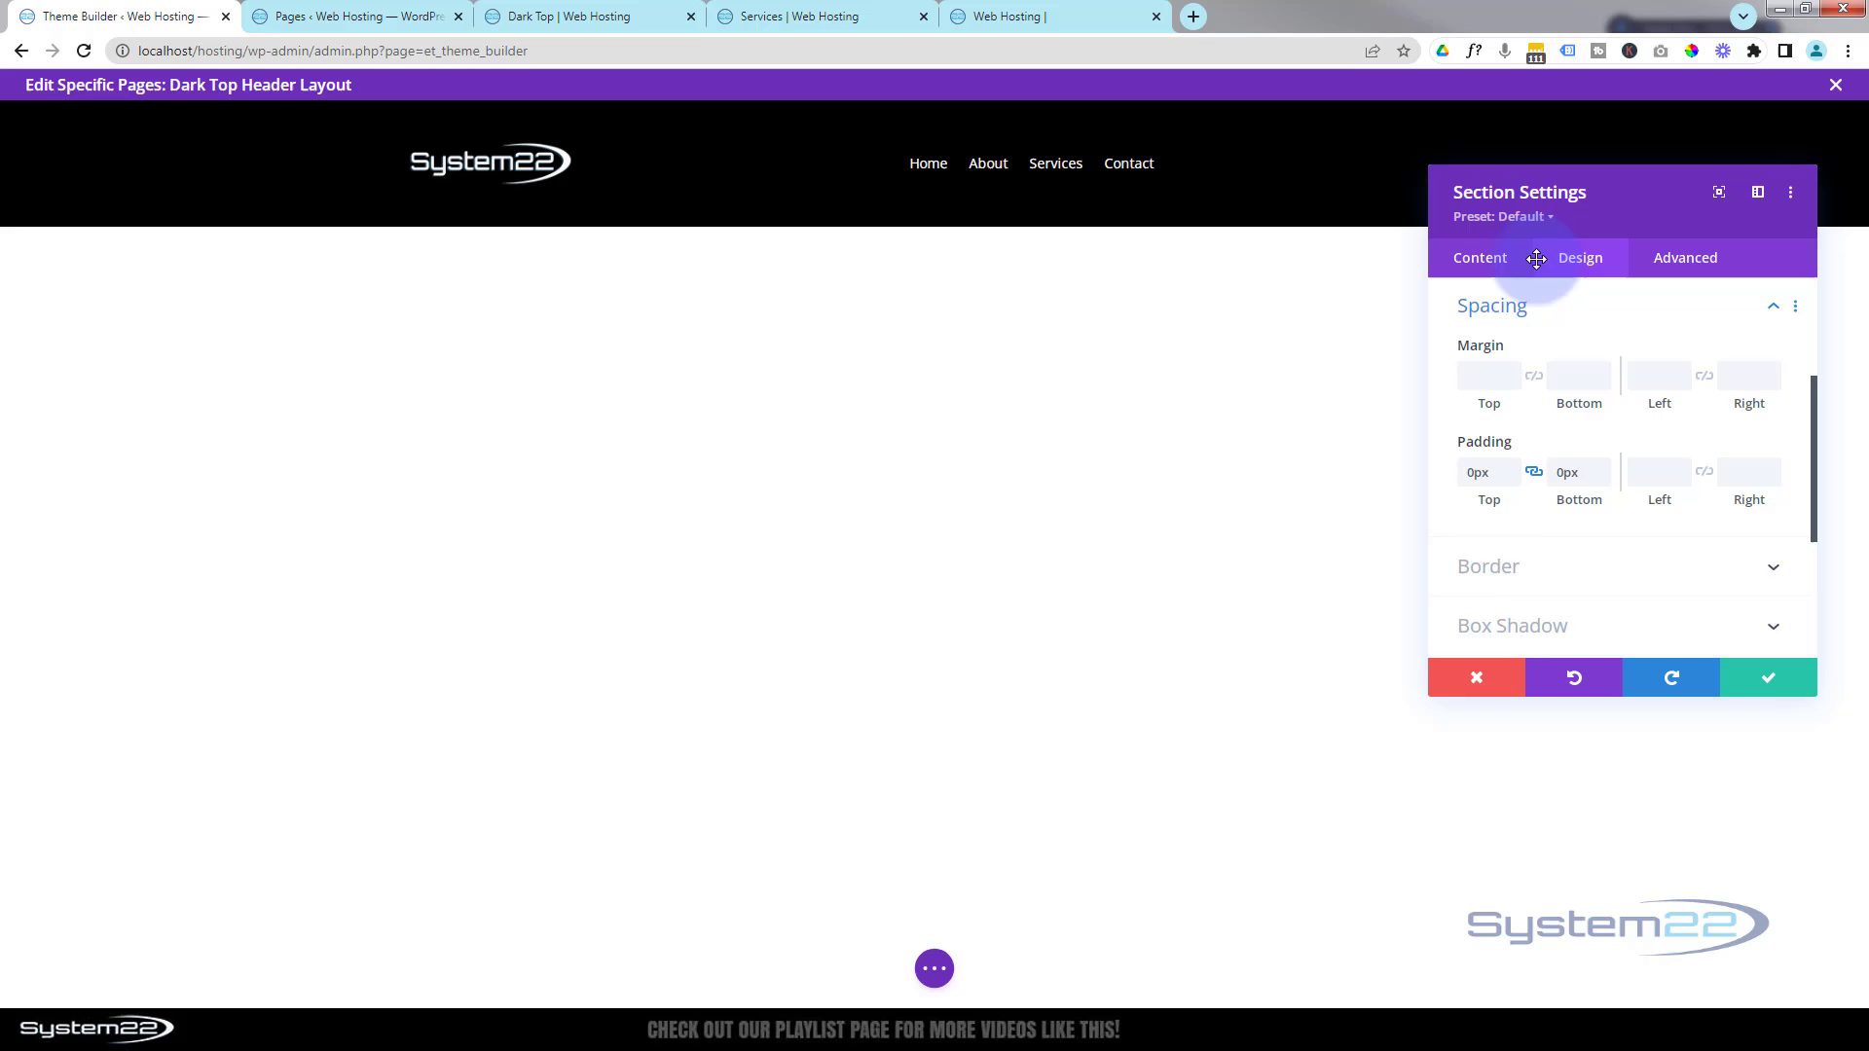
- Save the section and set the header row's width and max width to 100%
{"action": "left_click", "coordinate": [1743, 677]}
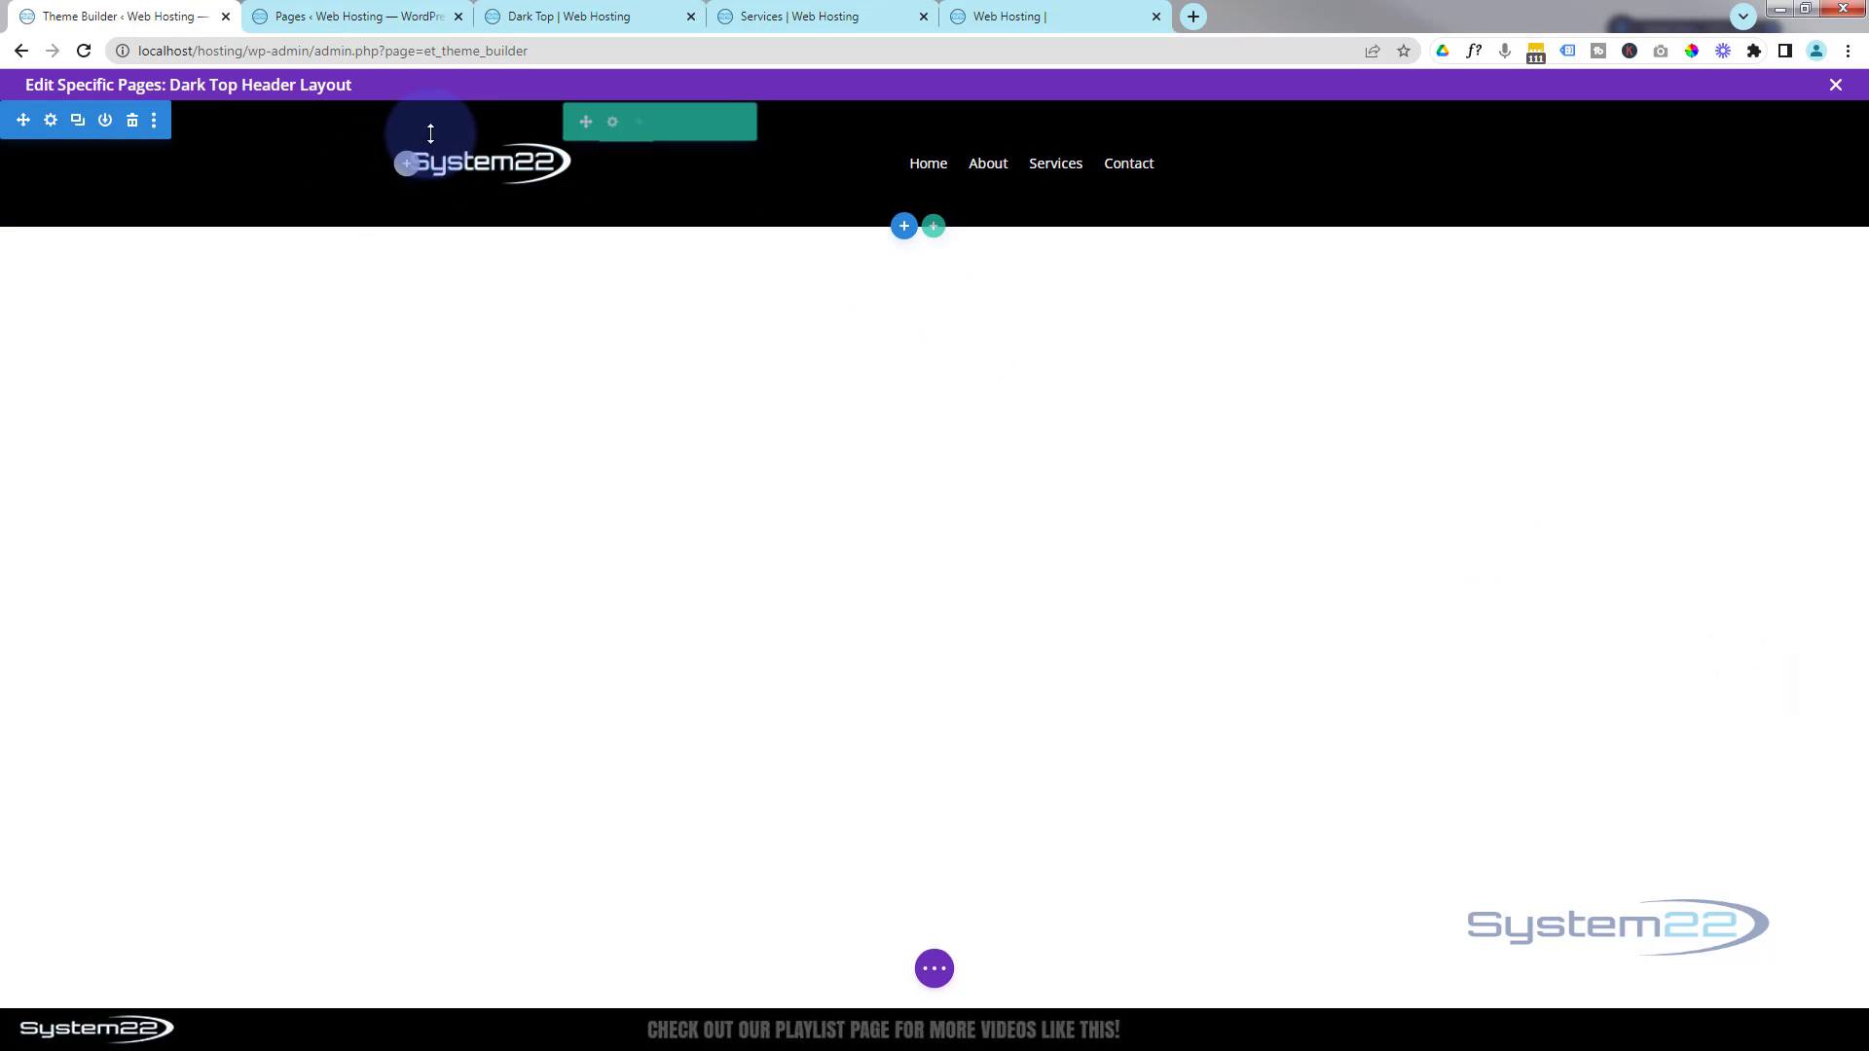
{"action": "left_click", "coordinate": [611, 125]}
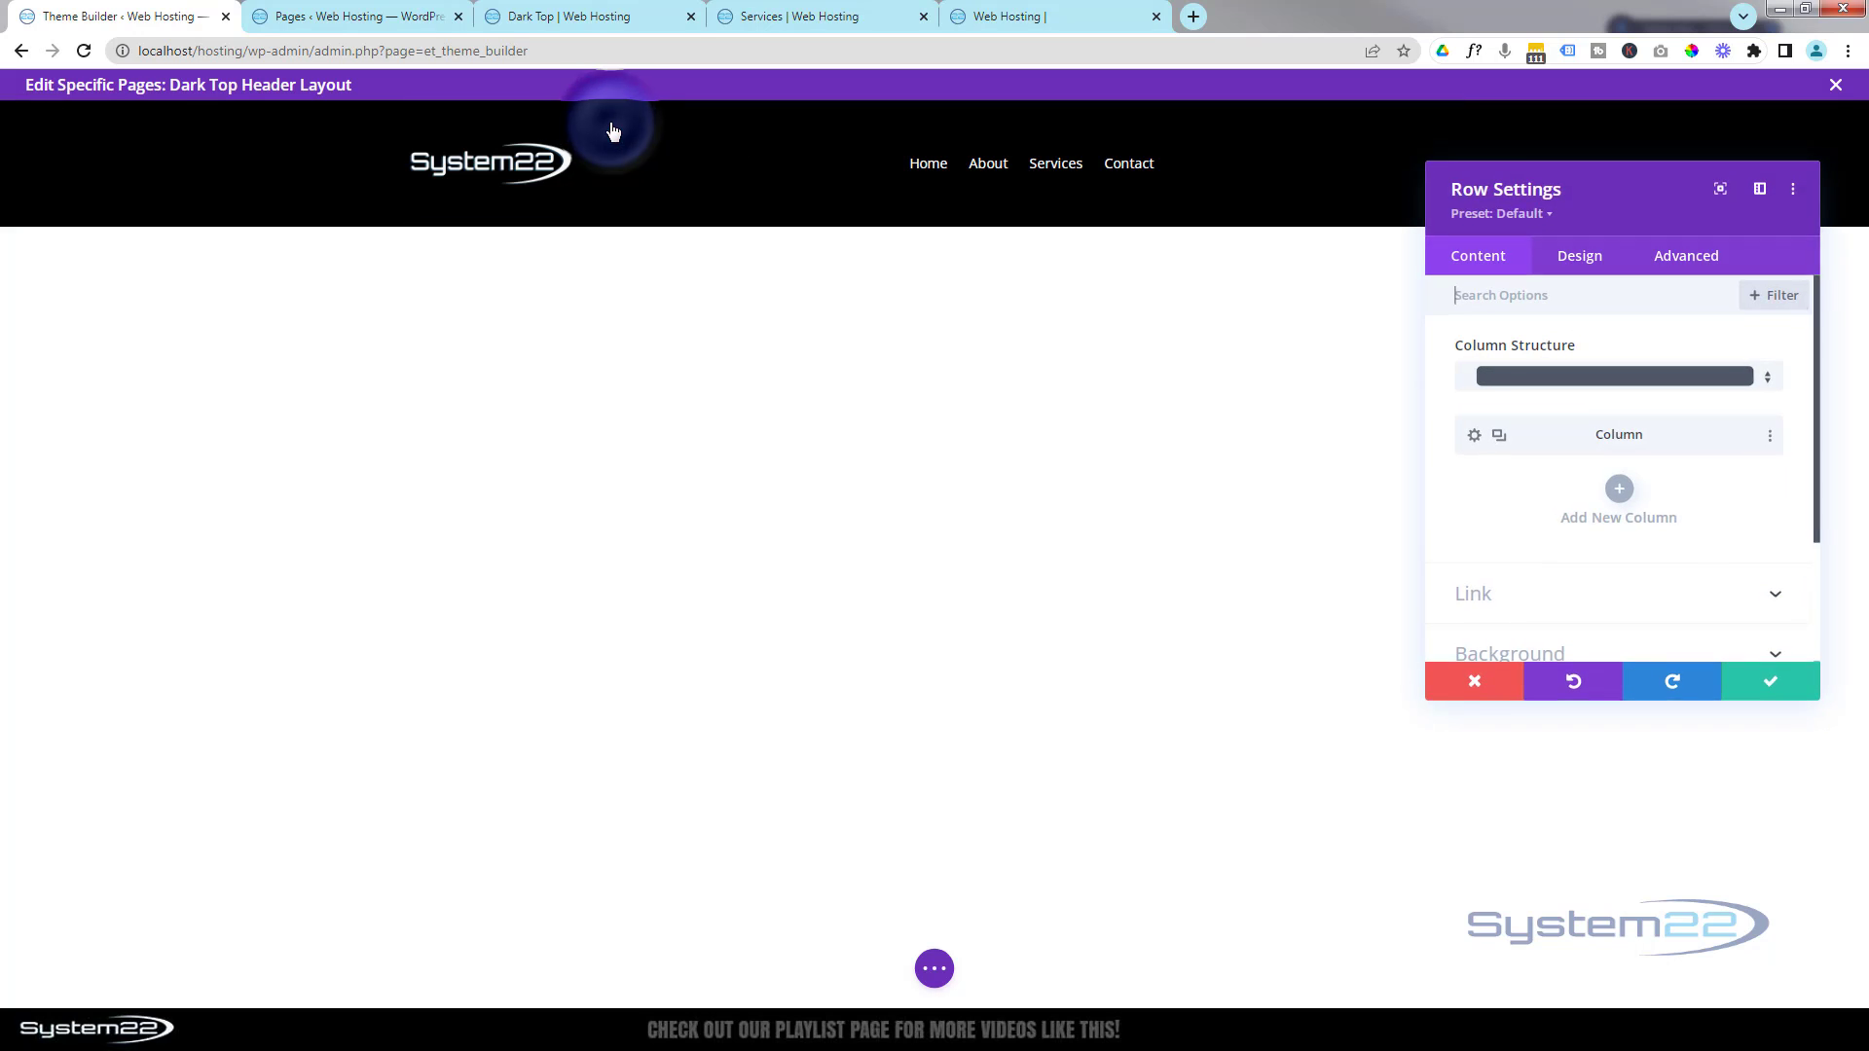
{"action": "left_click", "coordinate": [1590, 265]}
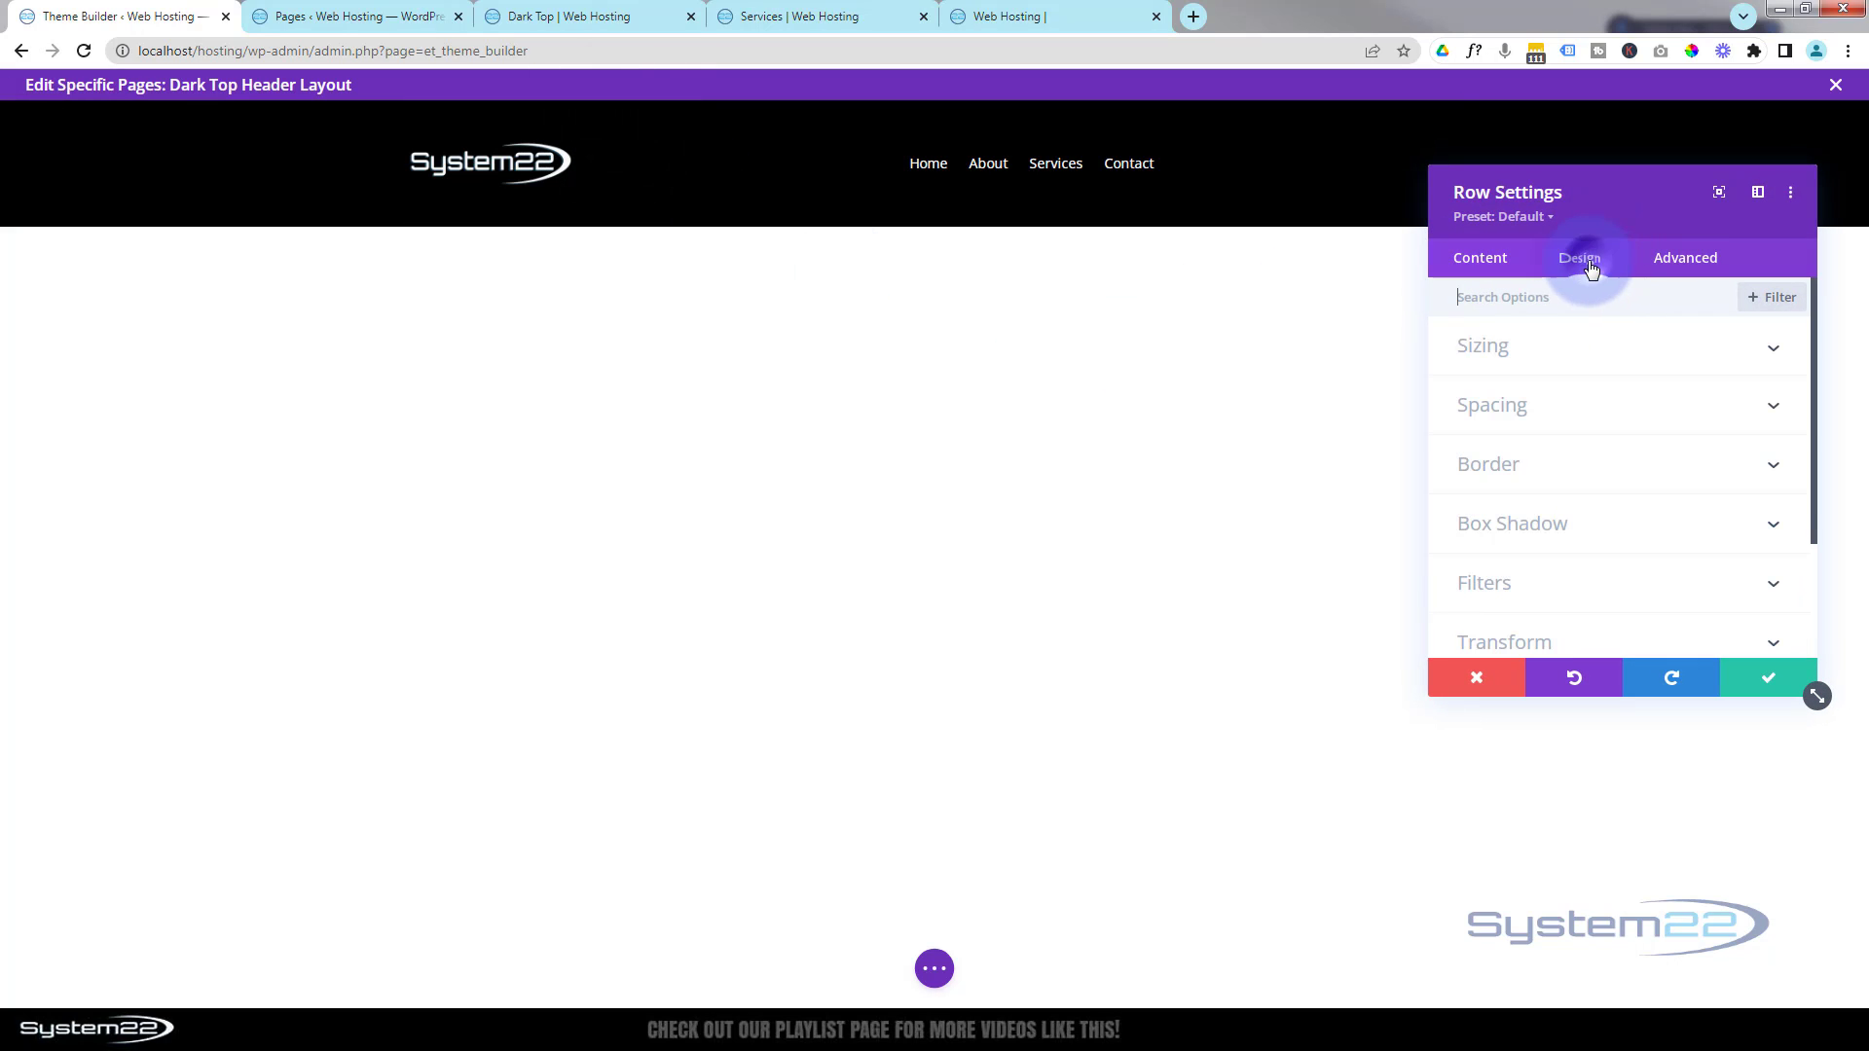
{"action": "left_click", "coordinate": [1608, 360]}
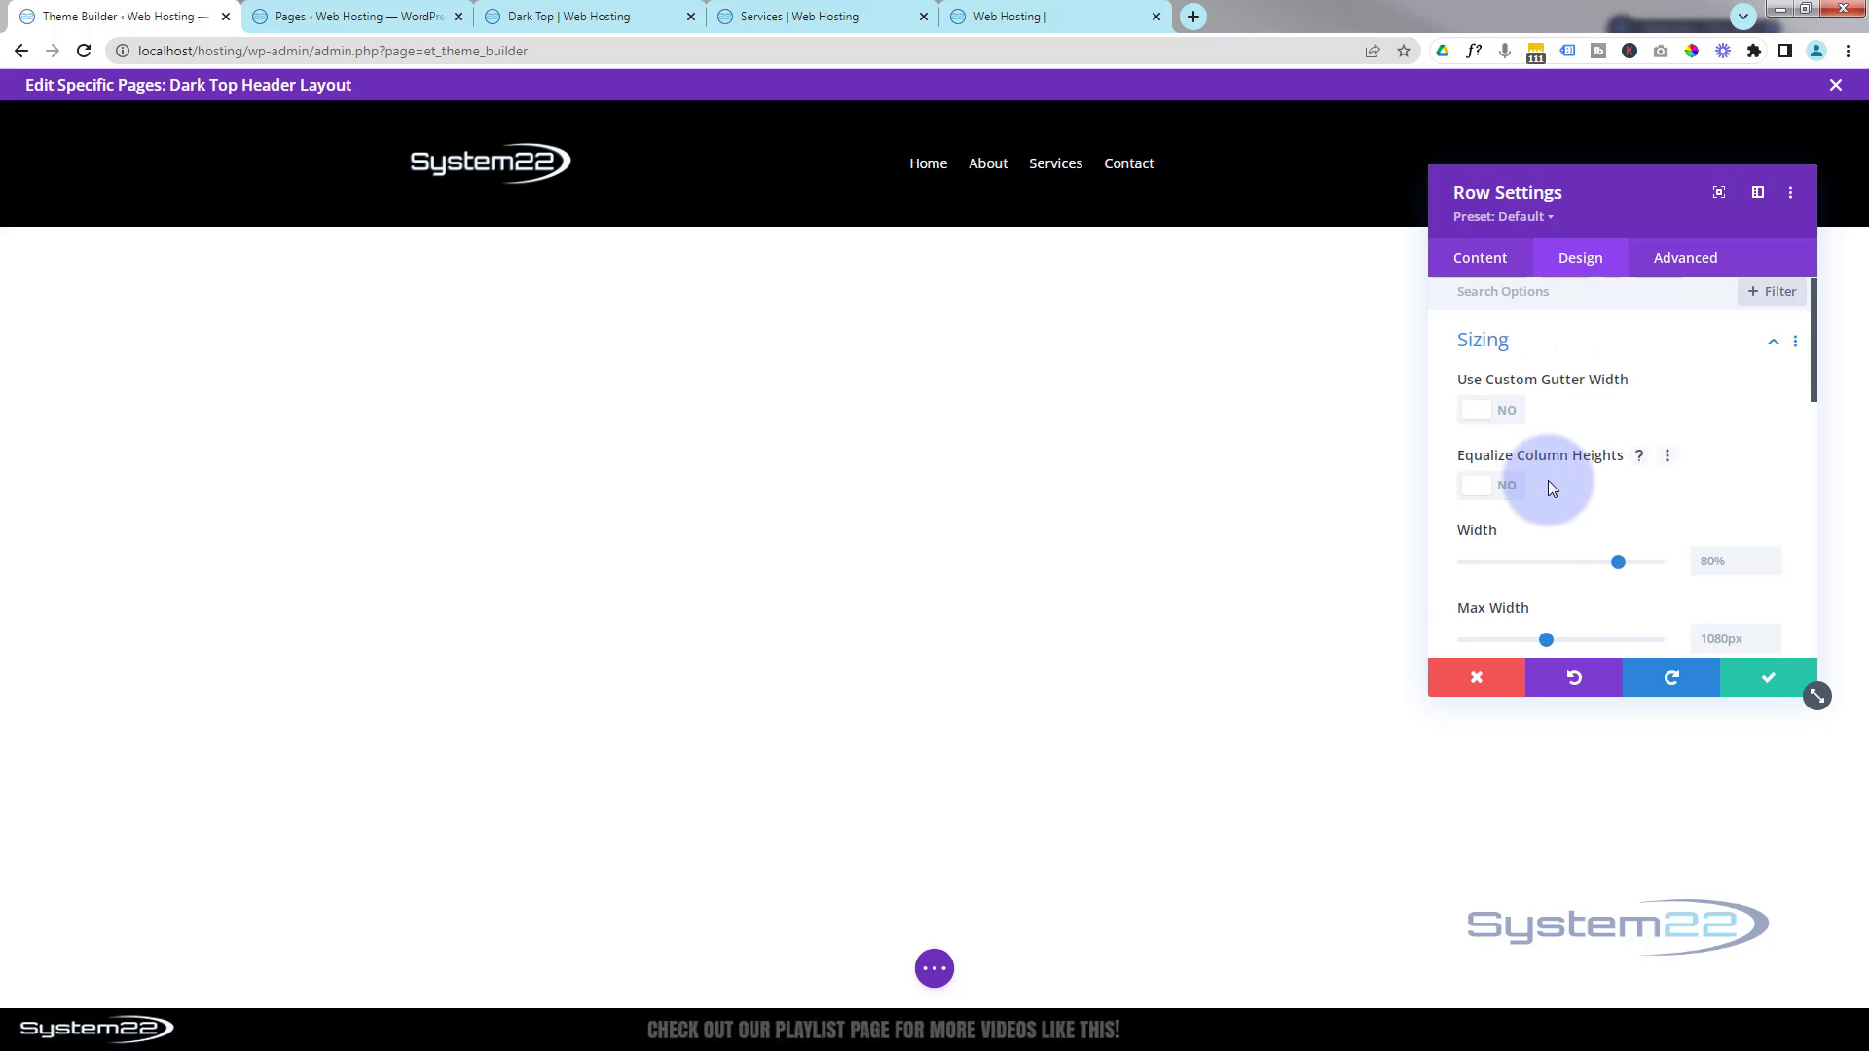
{"action": "scroll", "coordinate": [1548, 481], "scroll_direction": "down", "scroll_amount": 1}
{"action": "left_click_drag", "start_coordinate": [1627, 477], "coordinate": [1714, 465]}
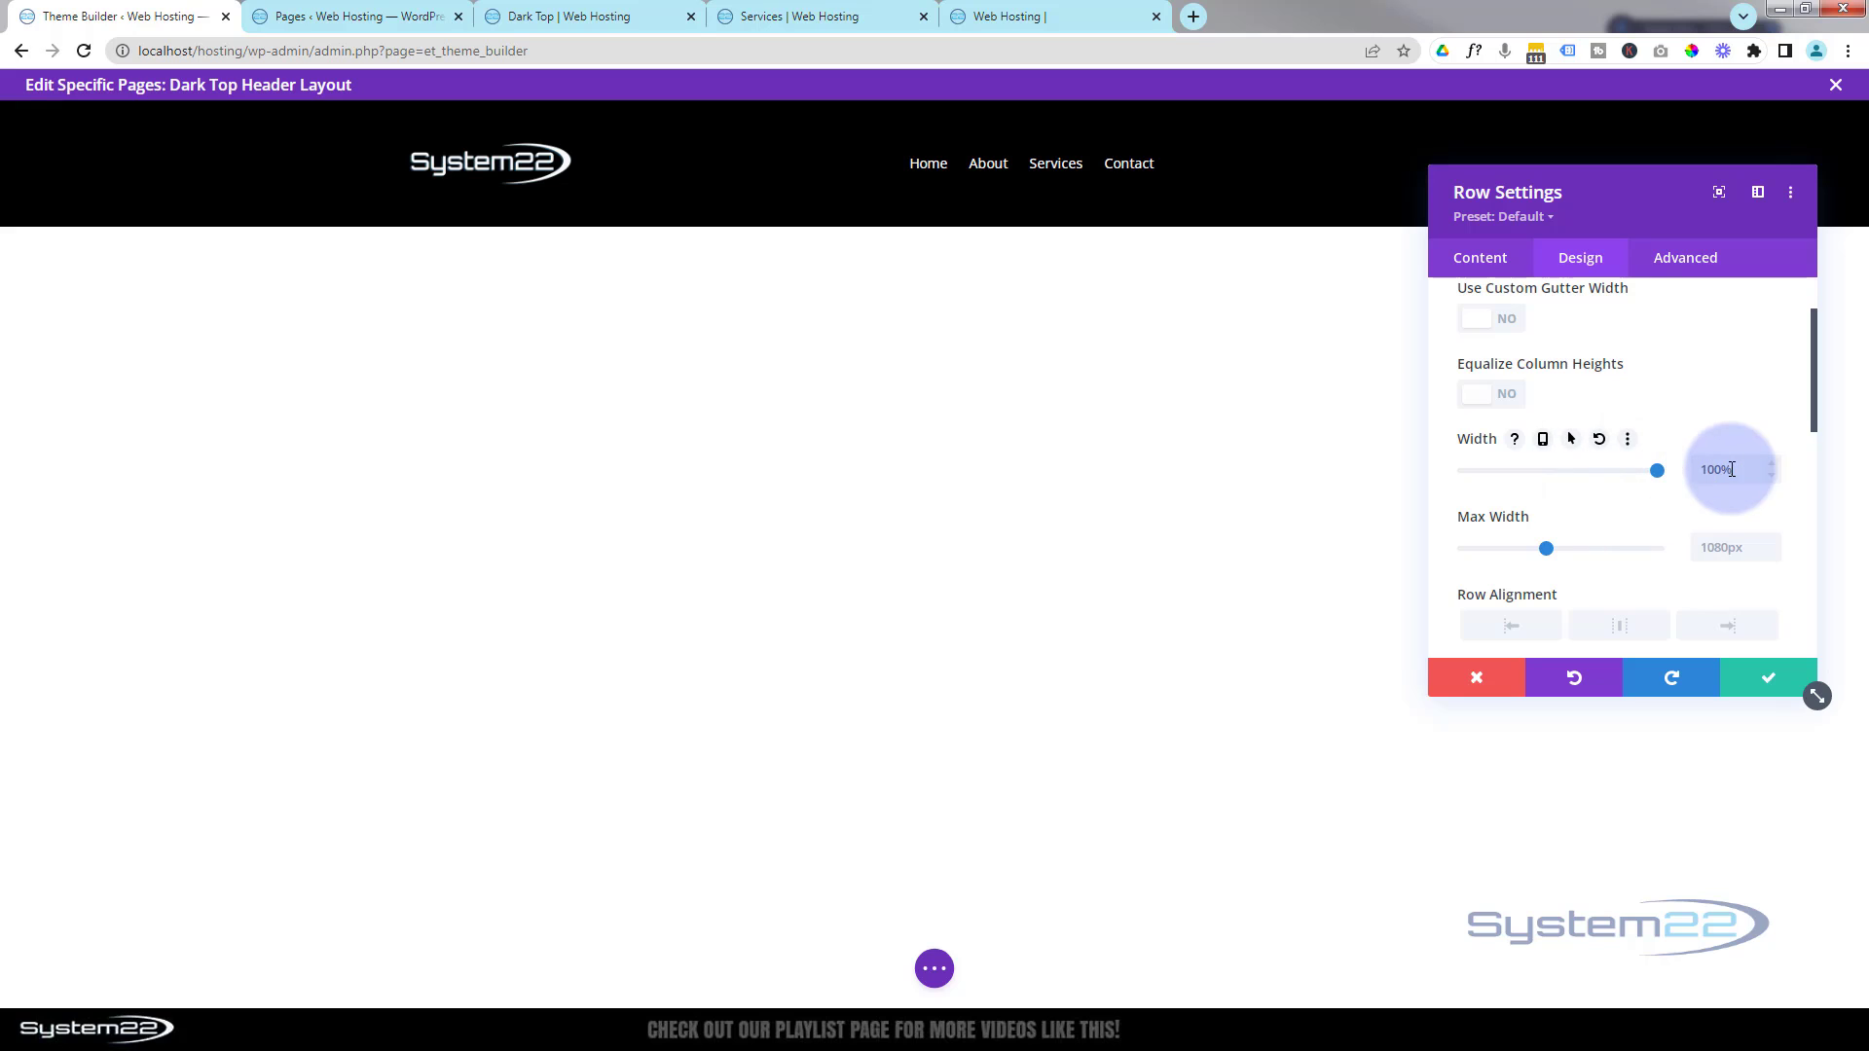
{"action": "left_click_drag", "start_coordinate": [1749, 471], "coordinate": [1685, 476]}
{"action": "key", "text": "ctrl+c"}
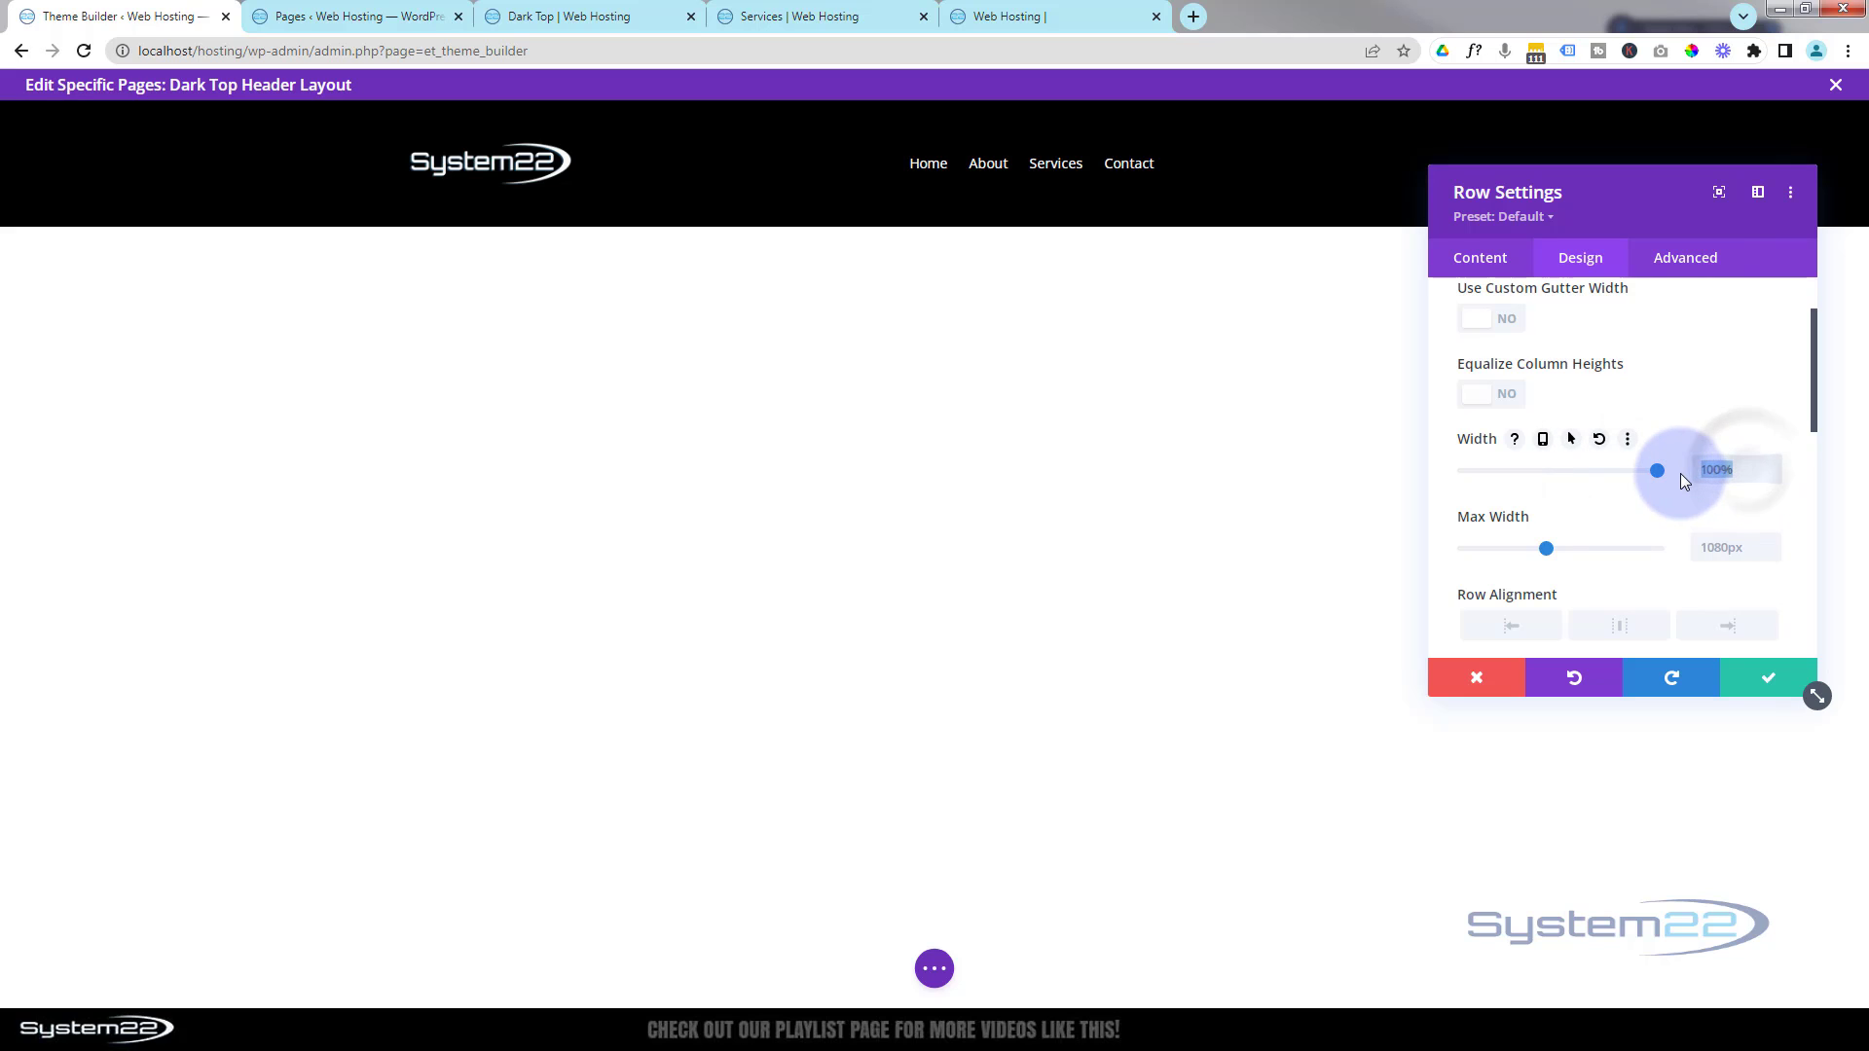
{"action": "left_click", "coordinate": [1726, 548]}
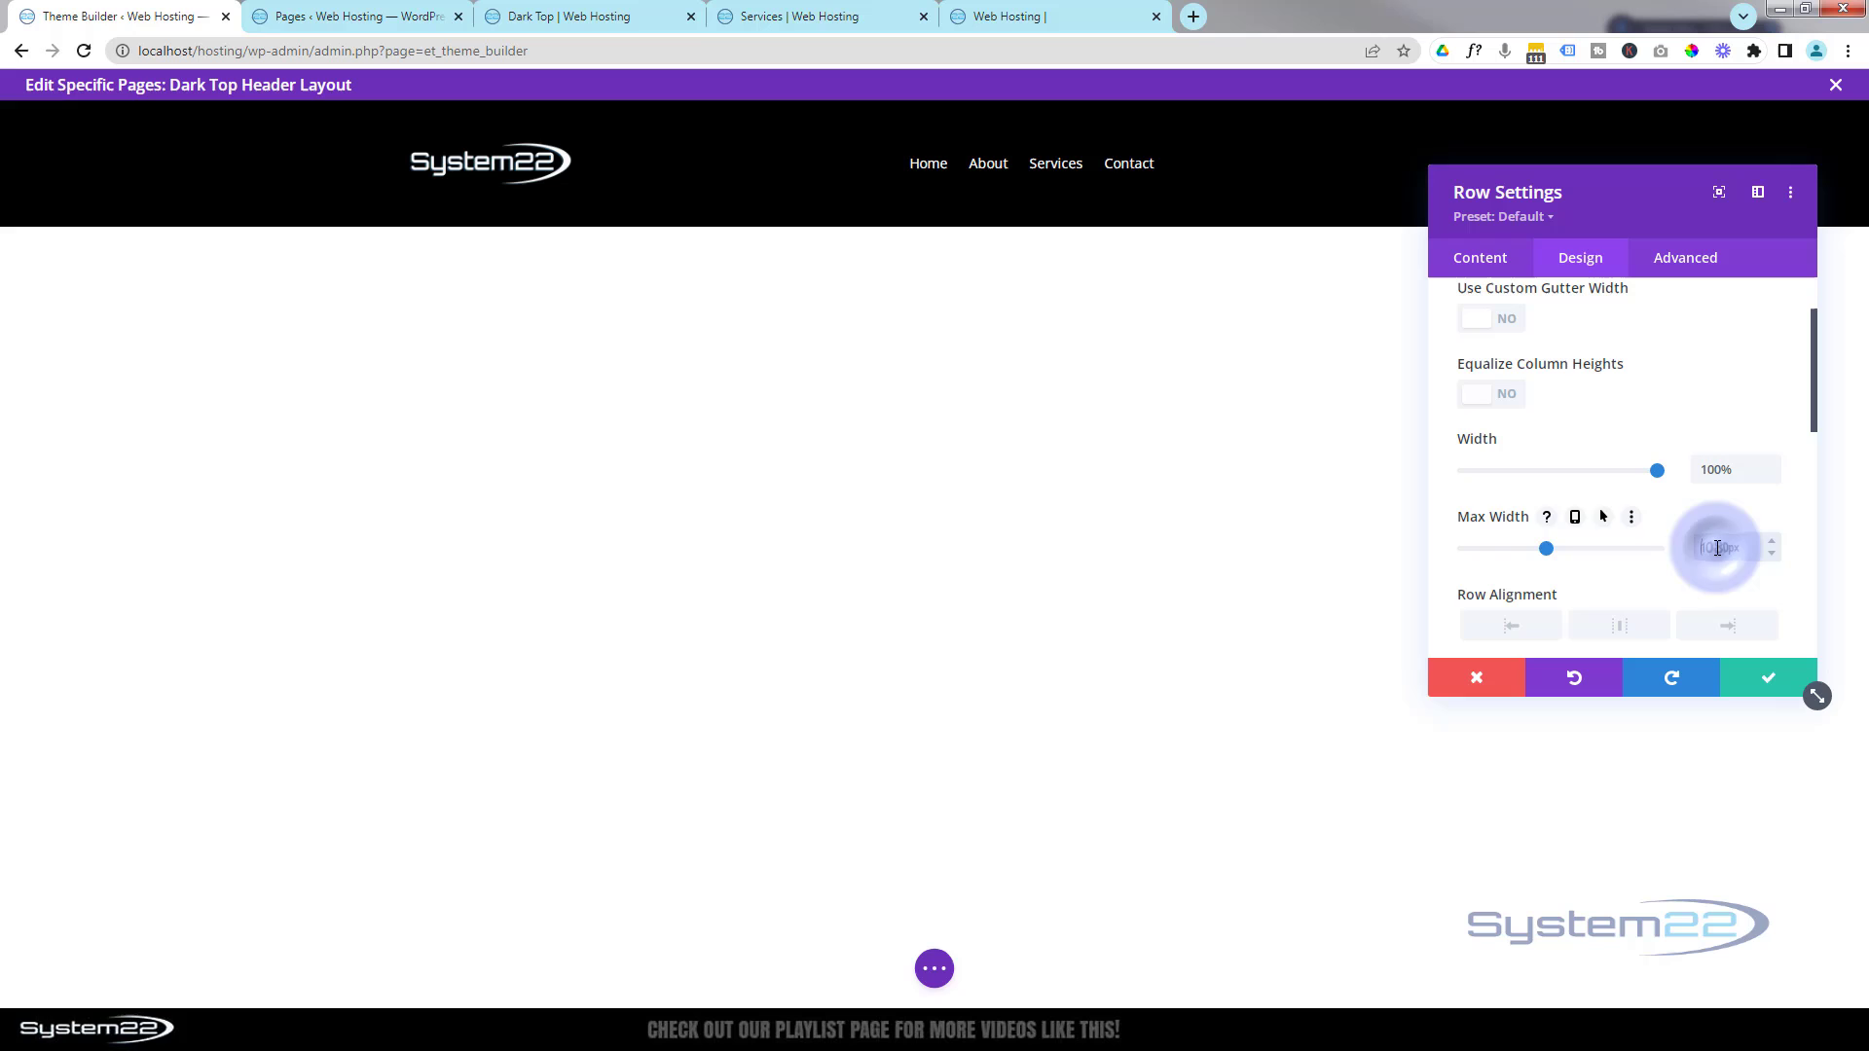
{"action": "key", "text": "ctrl+v"}
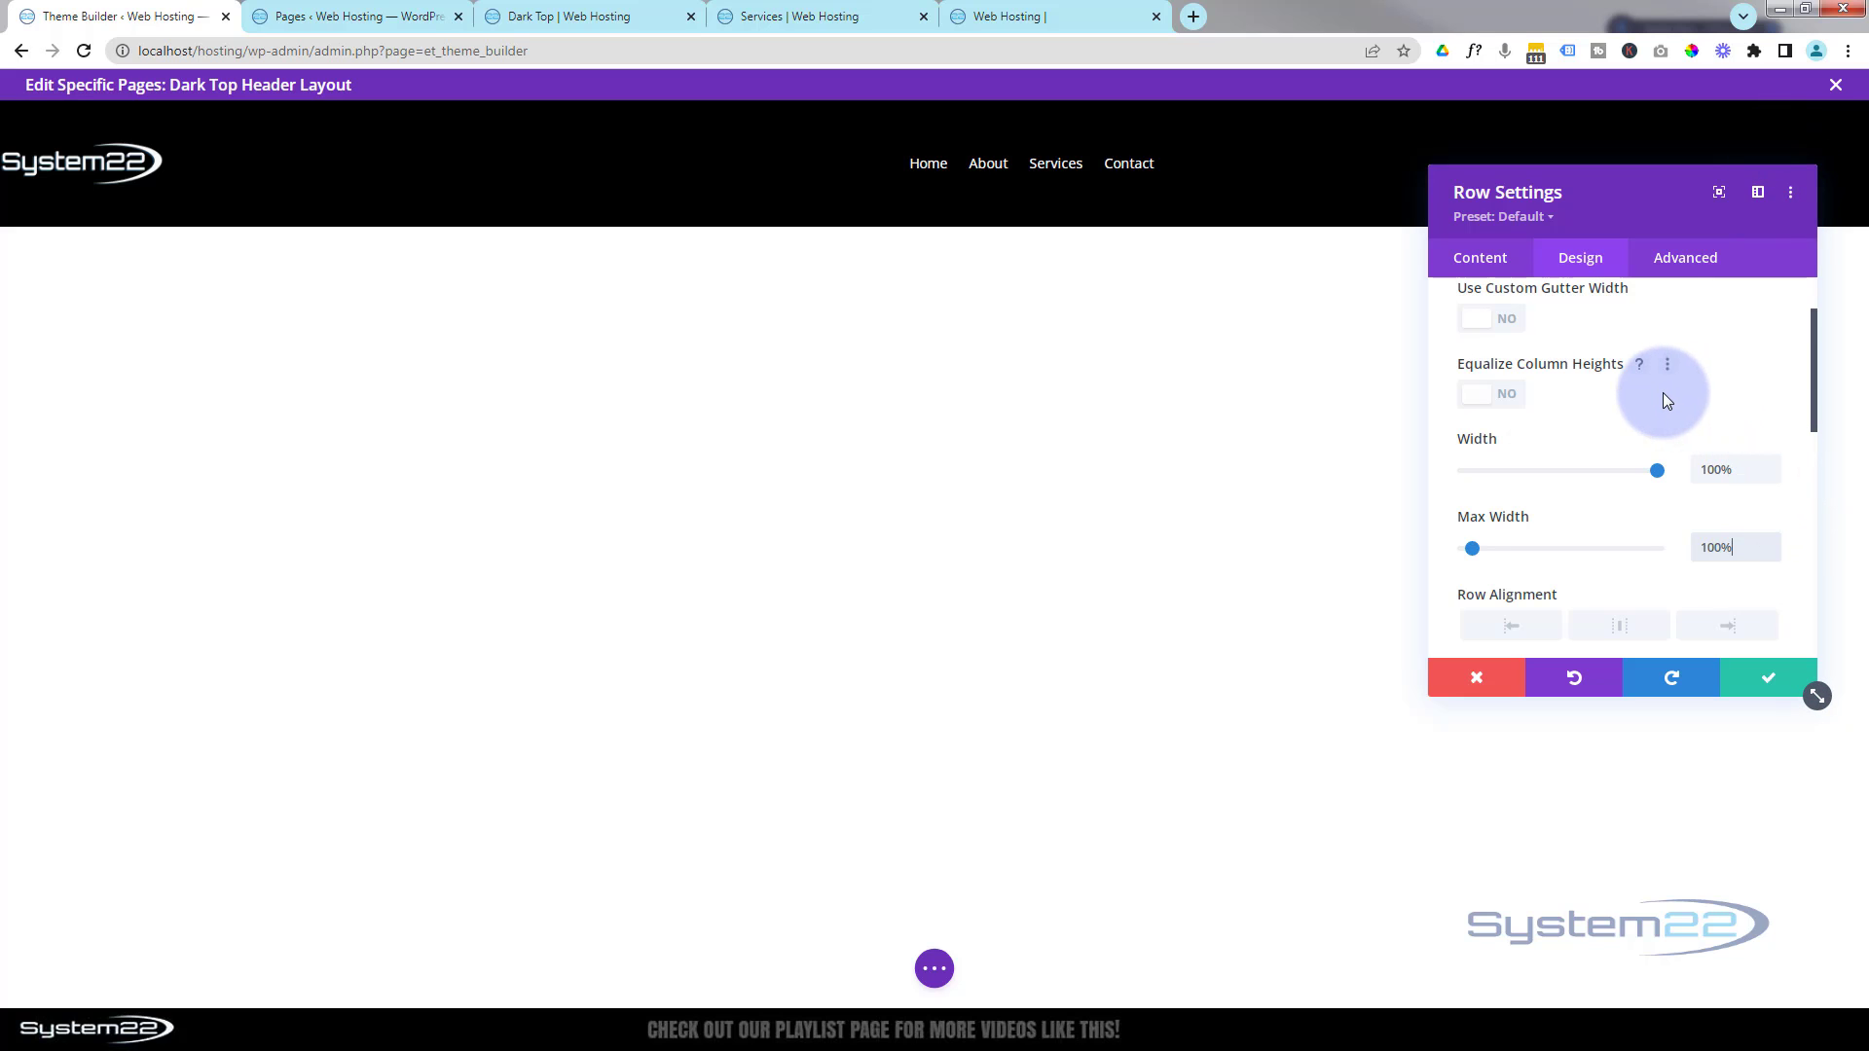
{"action": "scroll", "coordinate": [1666, 400], "scroll_direction": "up", "scroll_amount": 2}
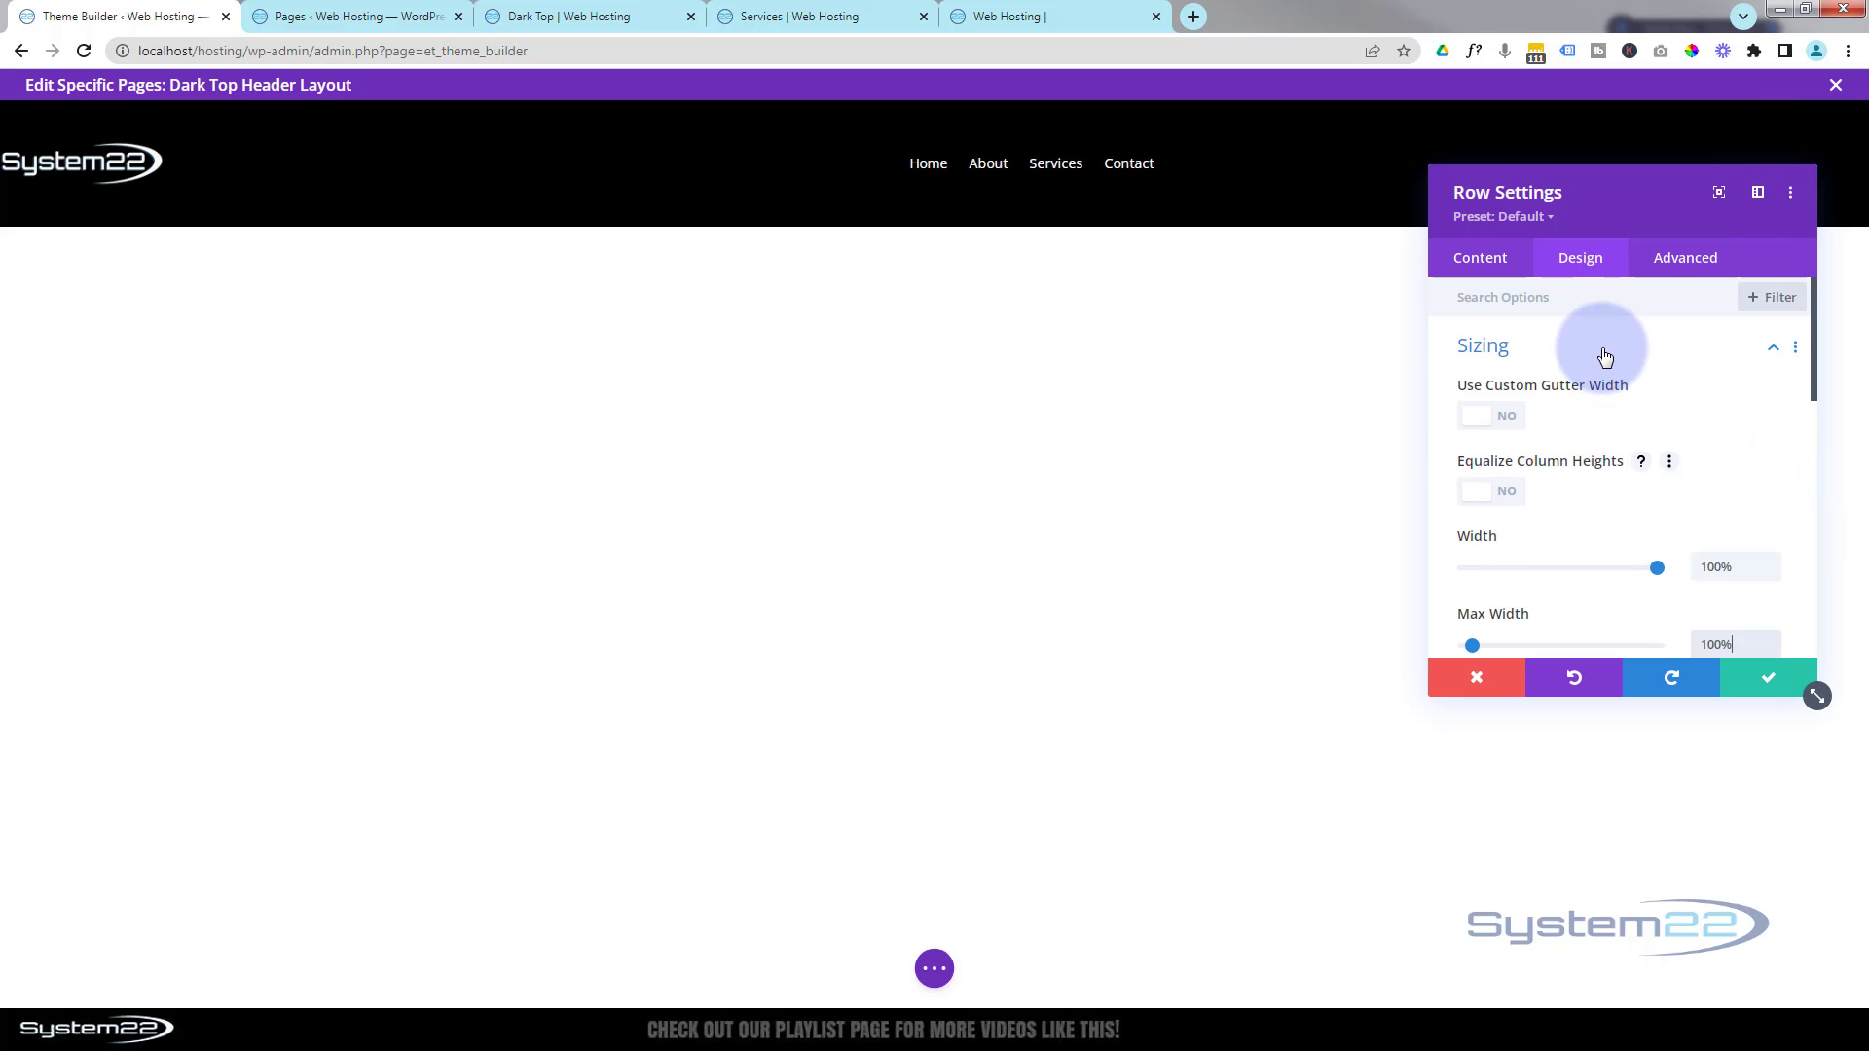
- Set the header row's left and right padding to 15% and matching top and bottom padding to 10px
{"action": "left_click", "coordinate": [1602, 350]}
{"action": "left_click", "coordinate": [1602, 405]}
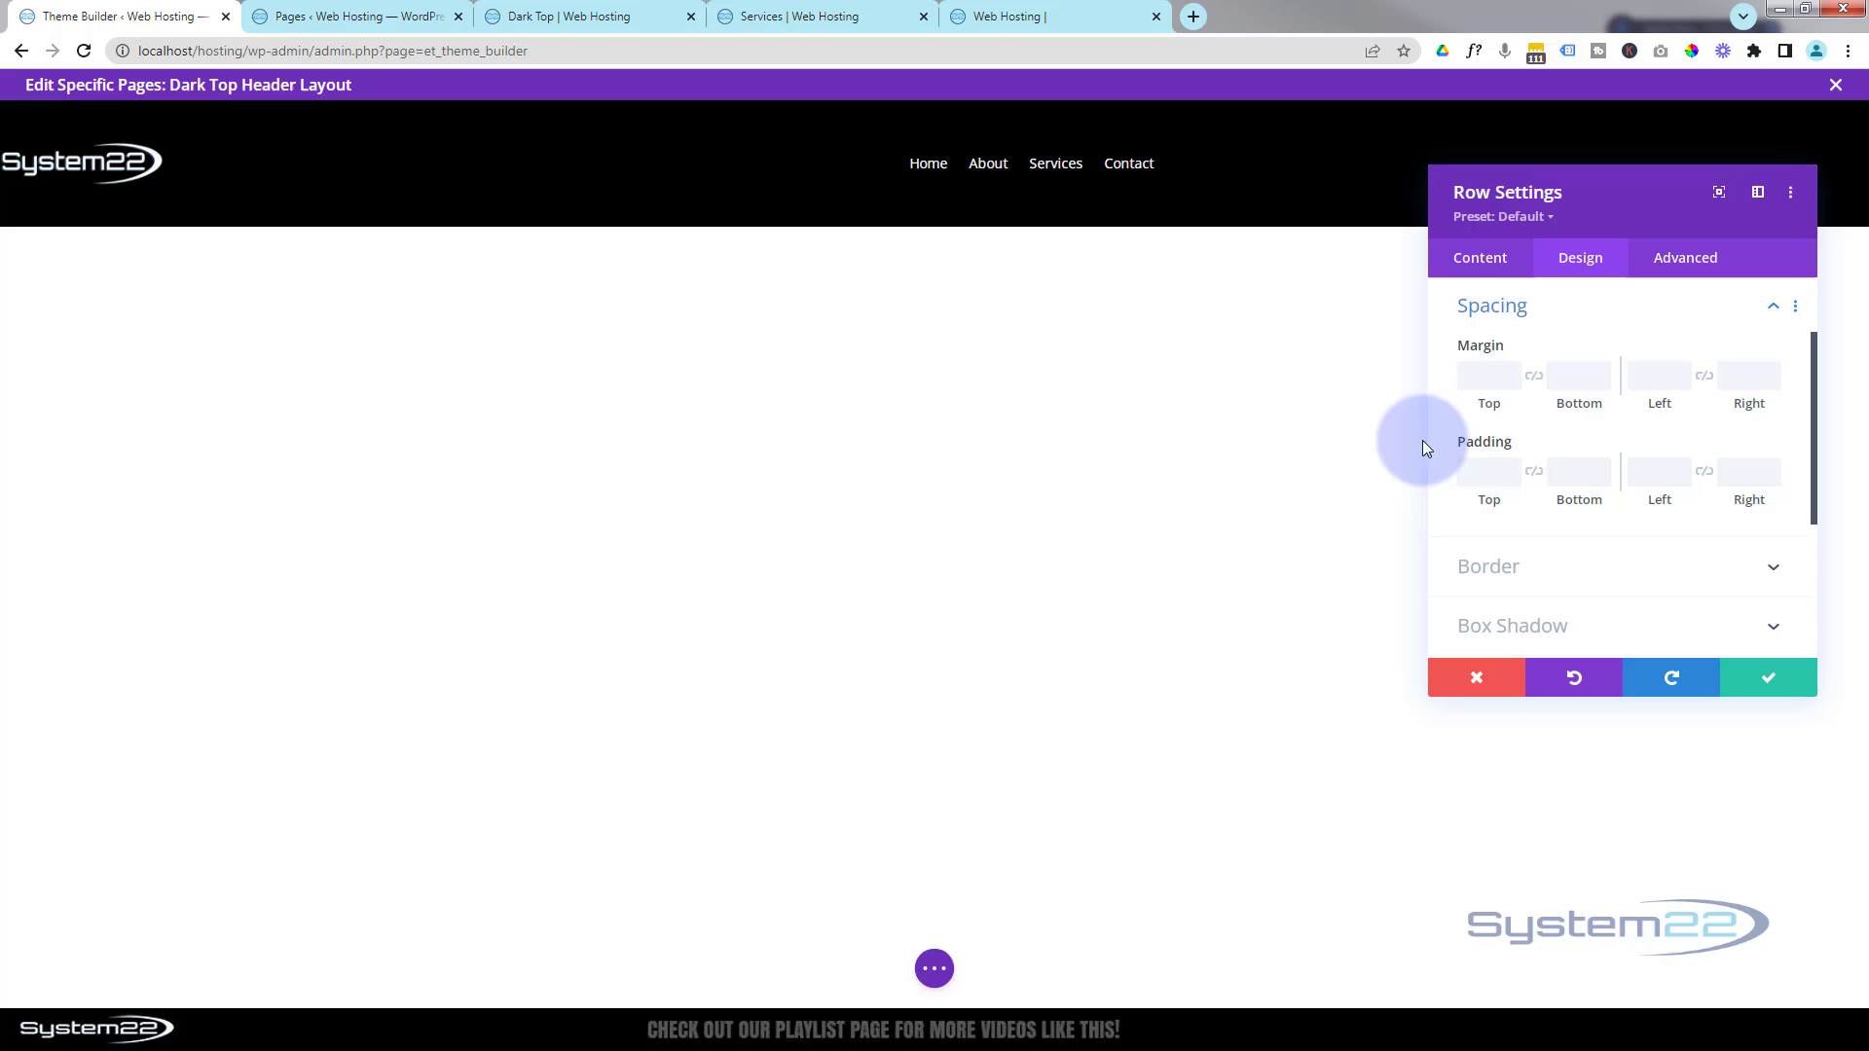
{"action": "left_click", "coordinate": [1474, 471]}
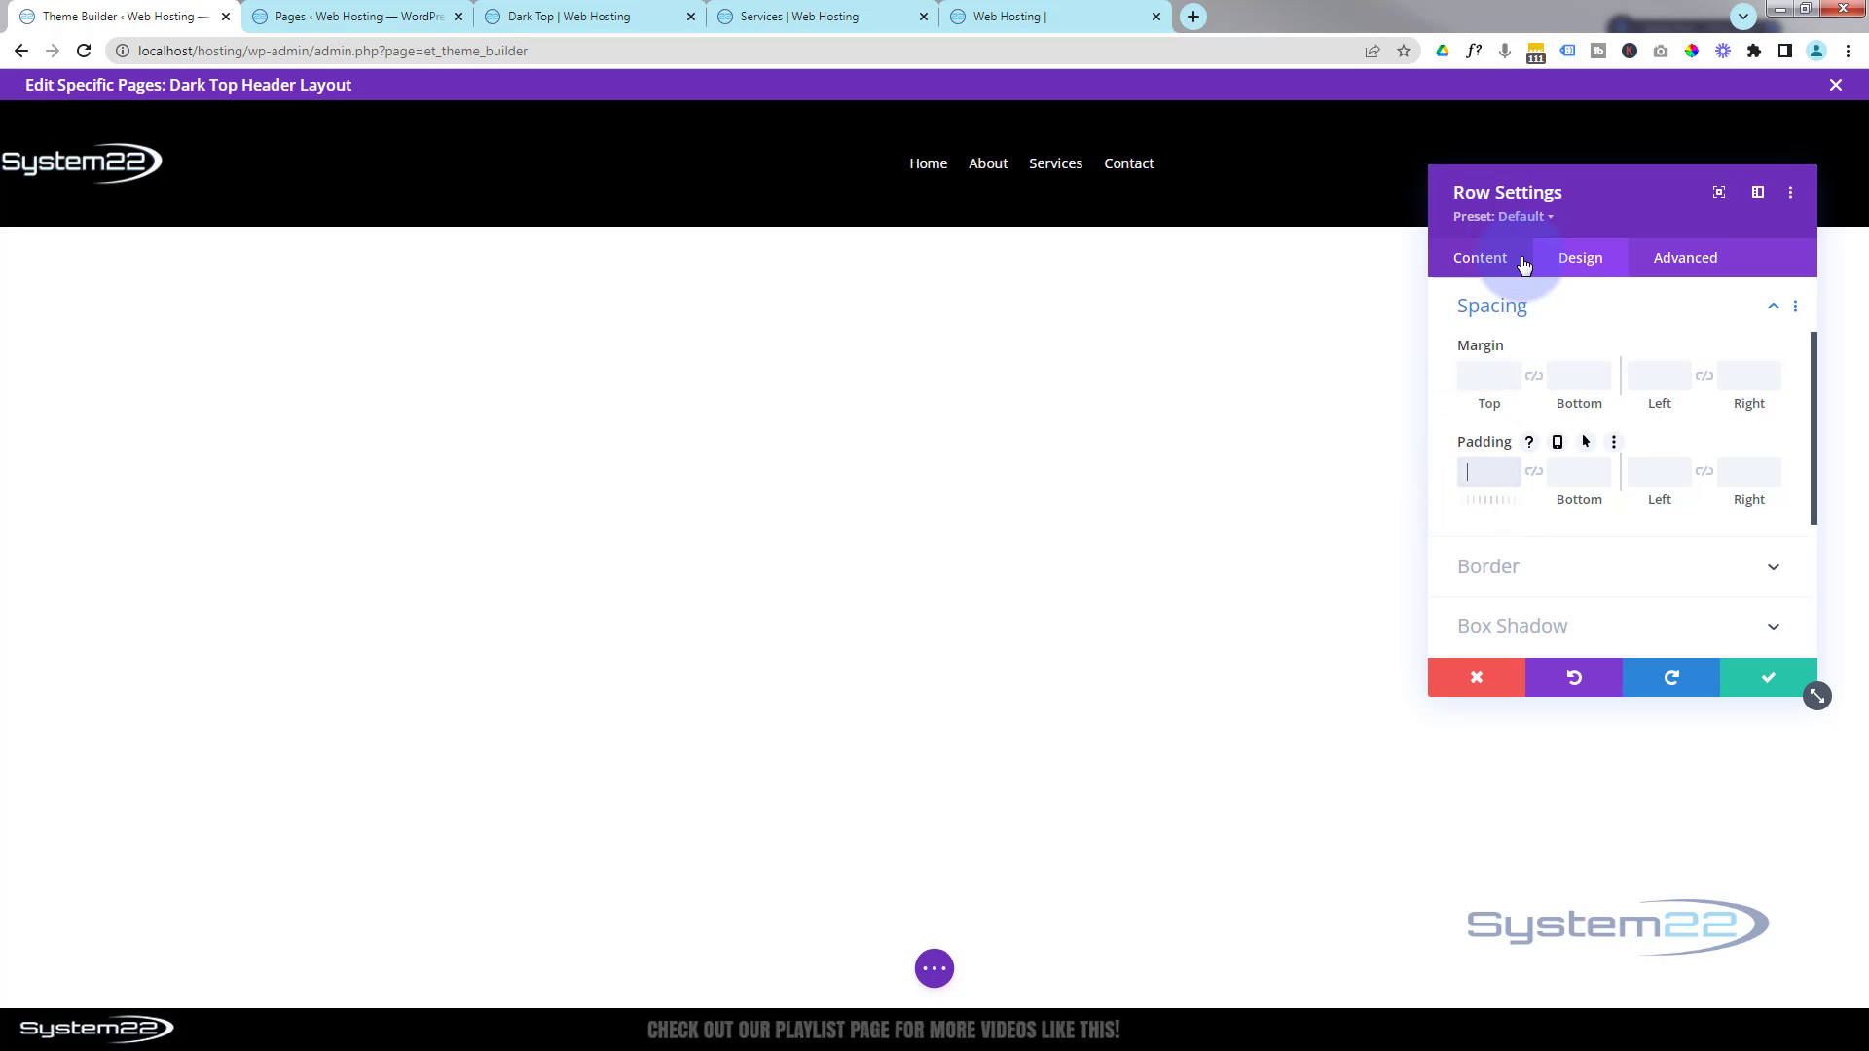
{"action": "left_click", "coordinate": [1676, 471]}
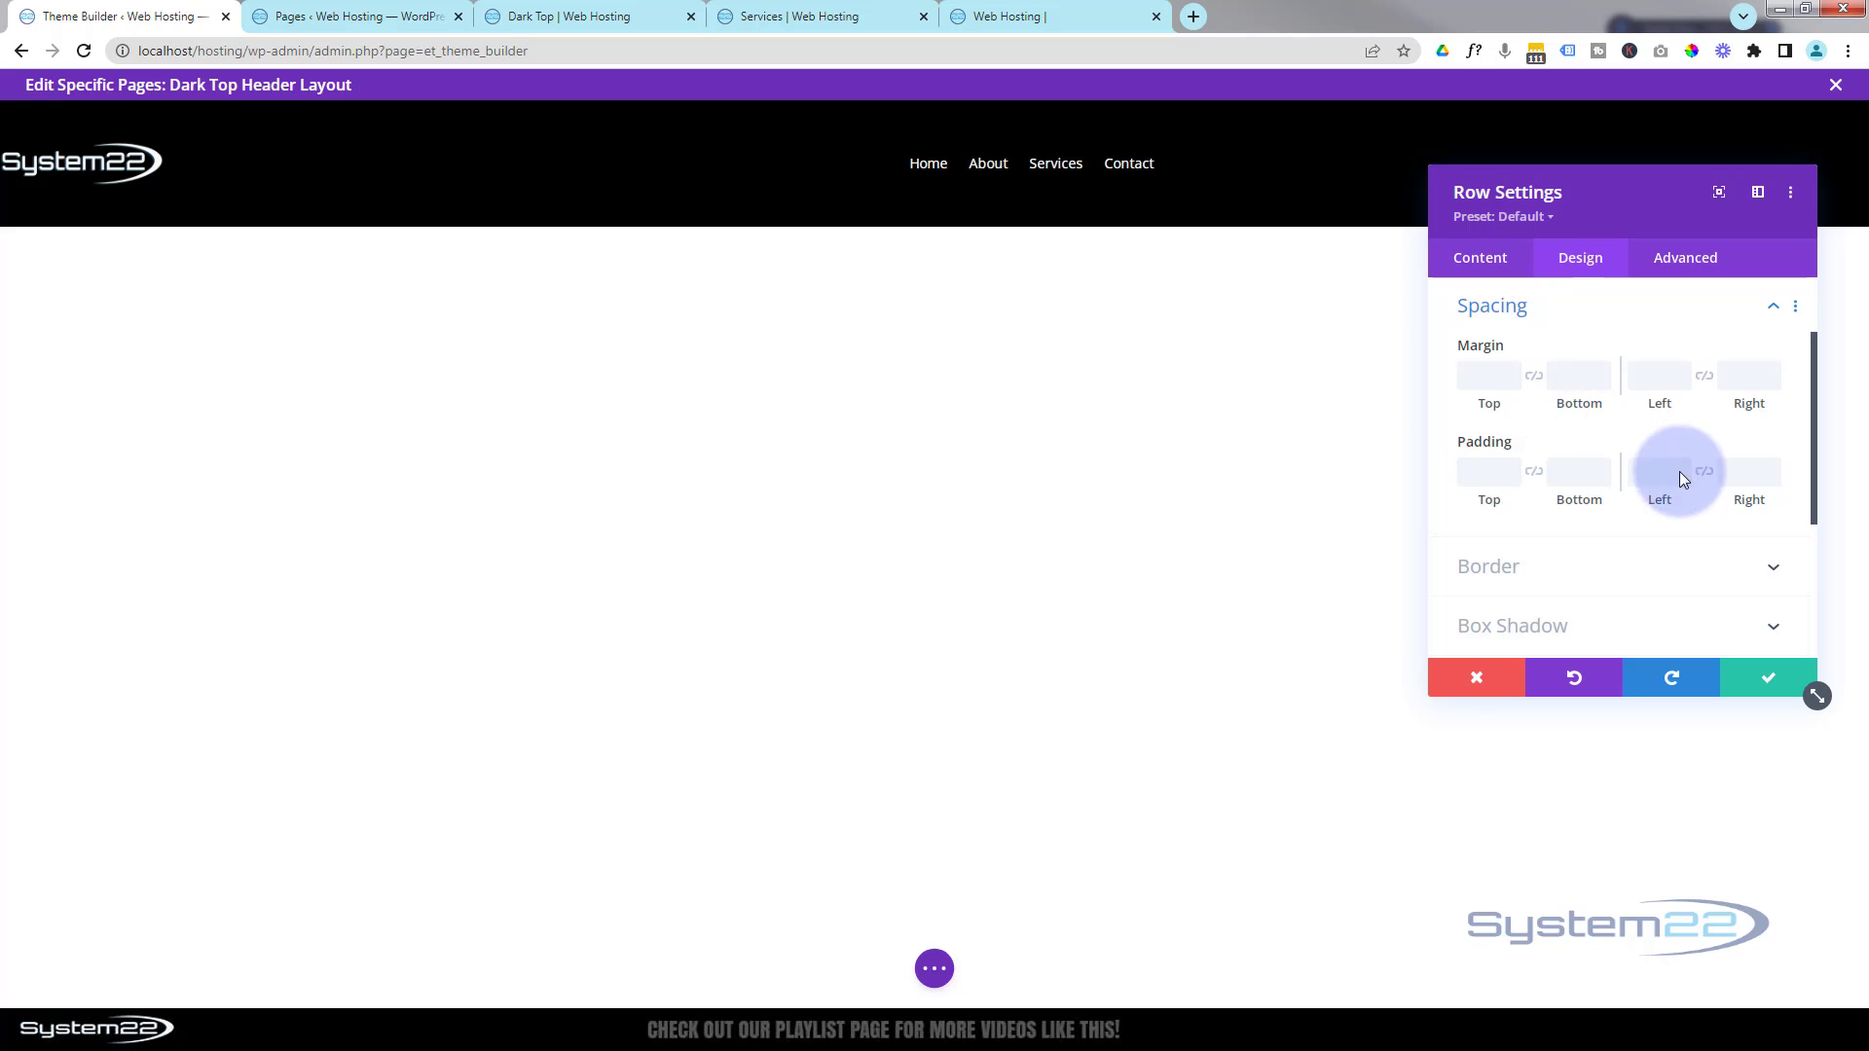
{"action": "type", "text": "15"}
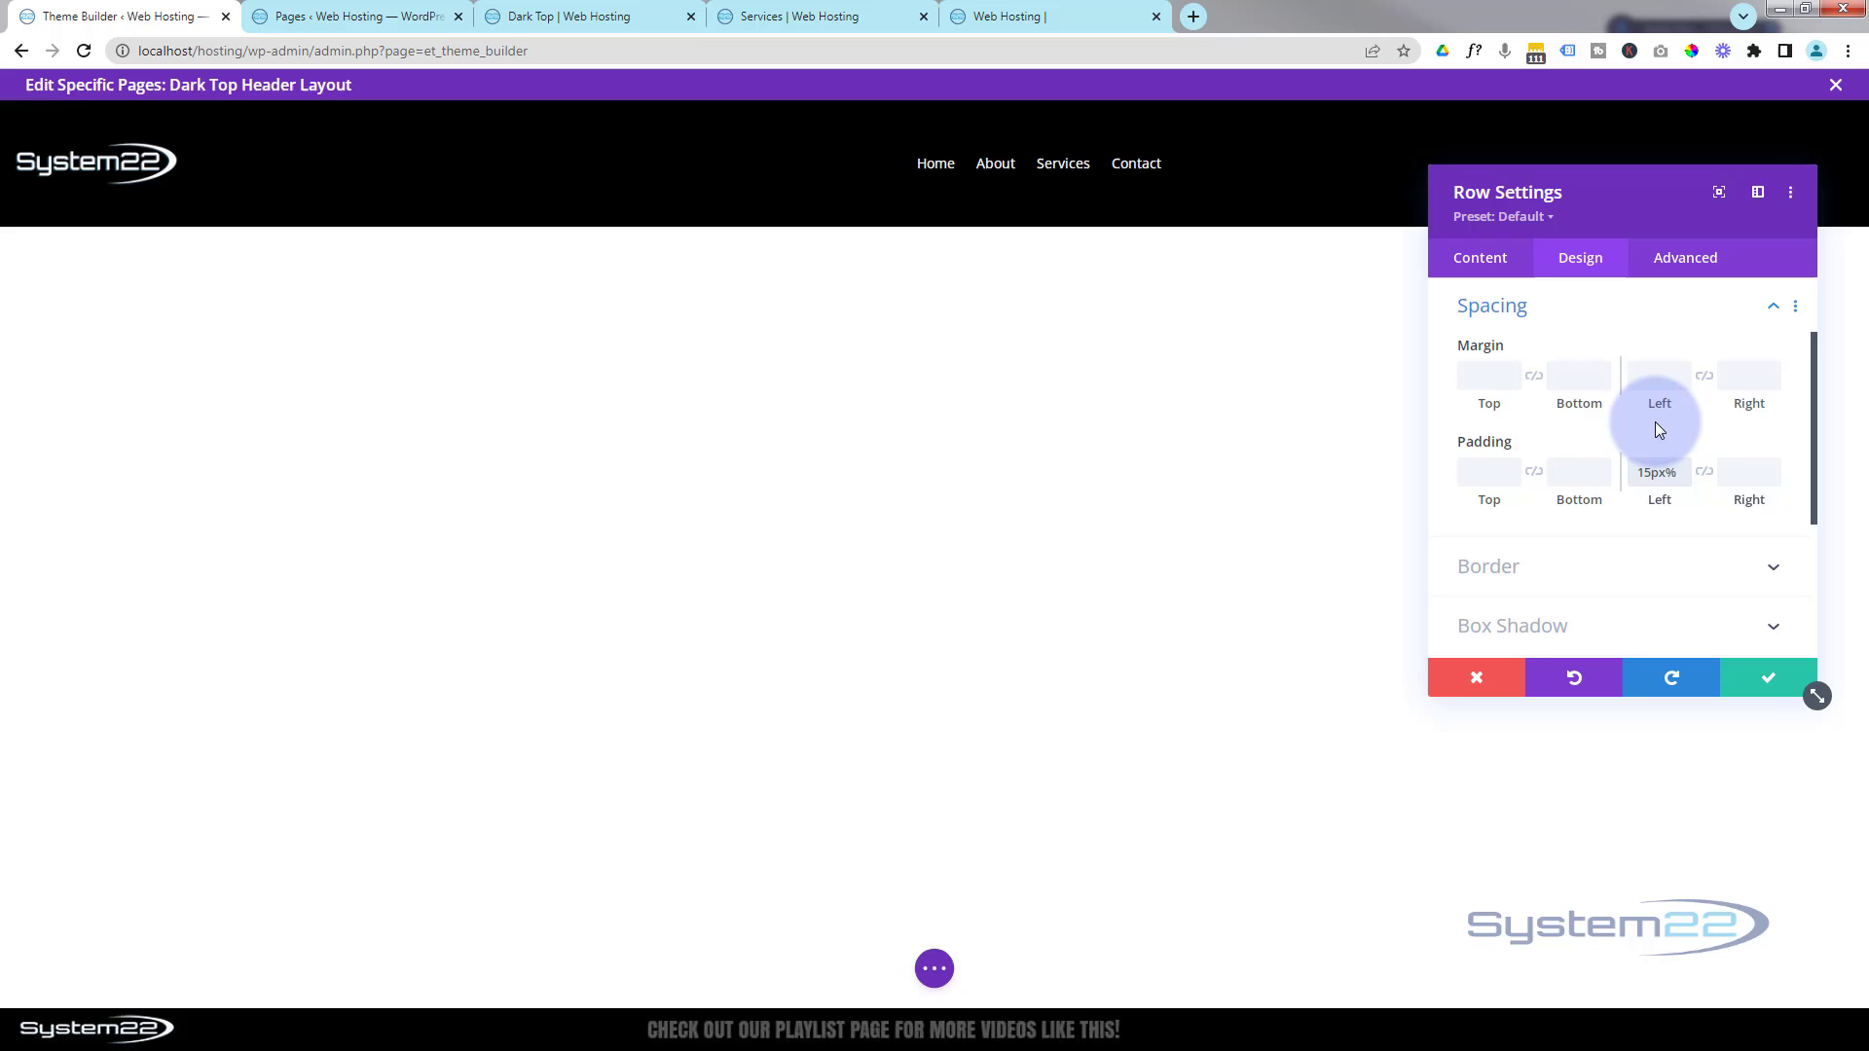
{"action": "type", "text": "%"}
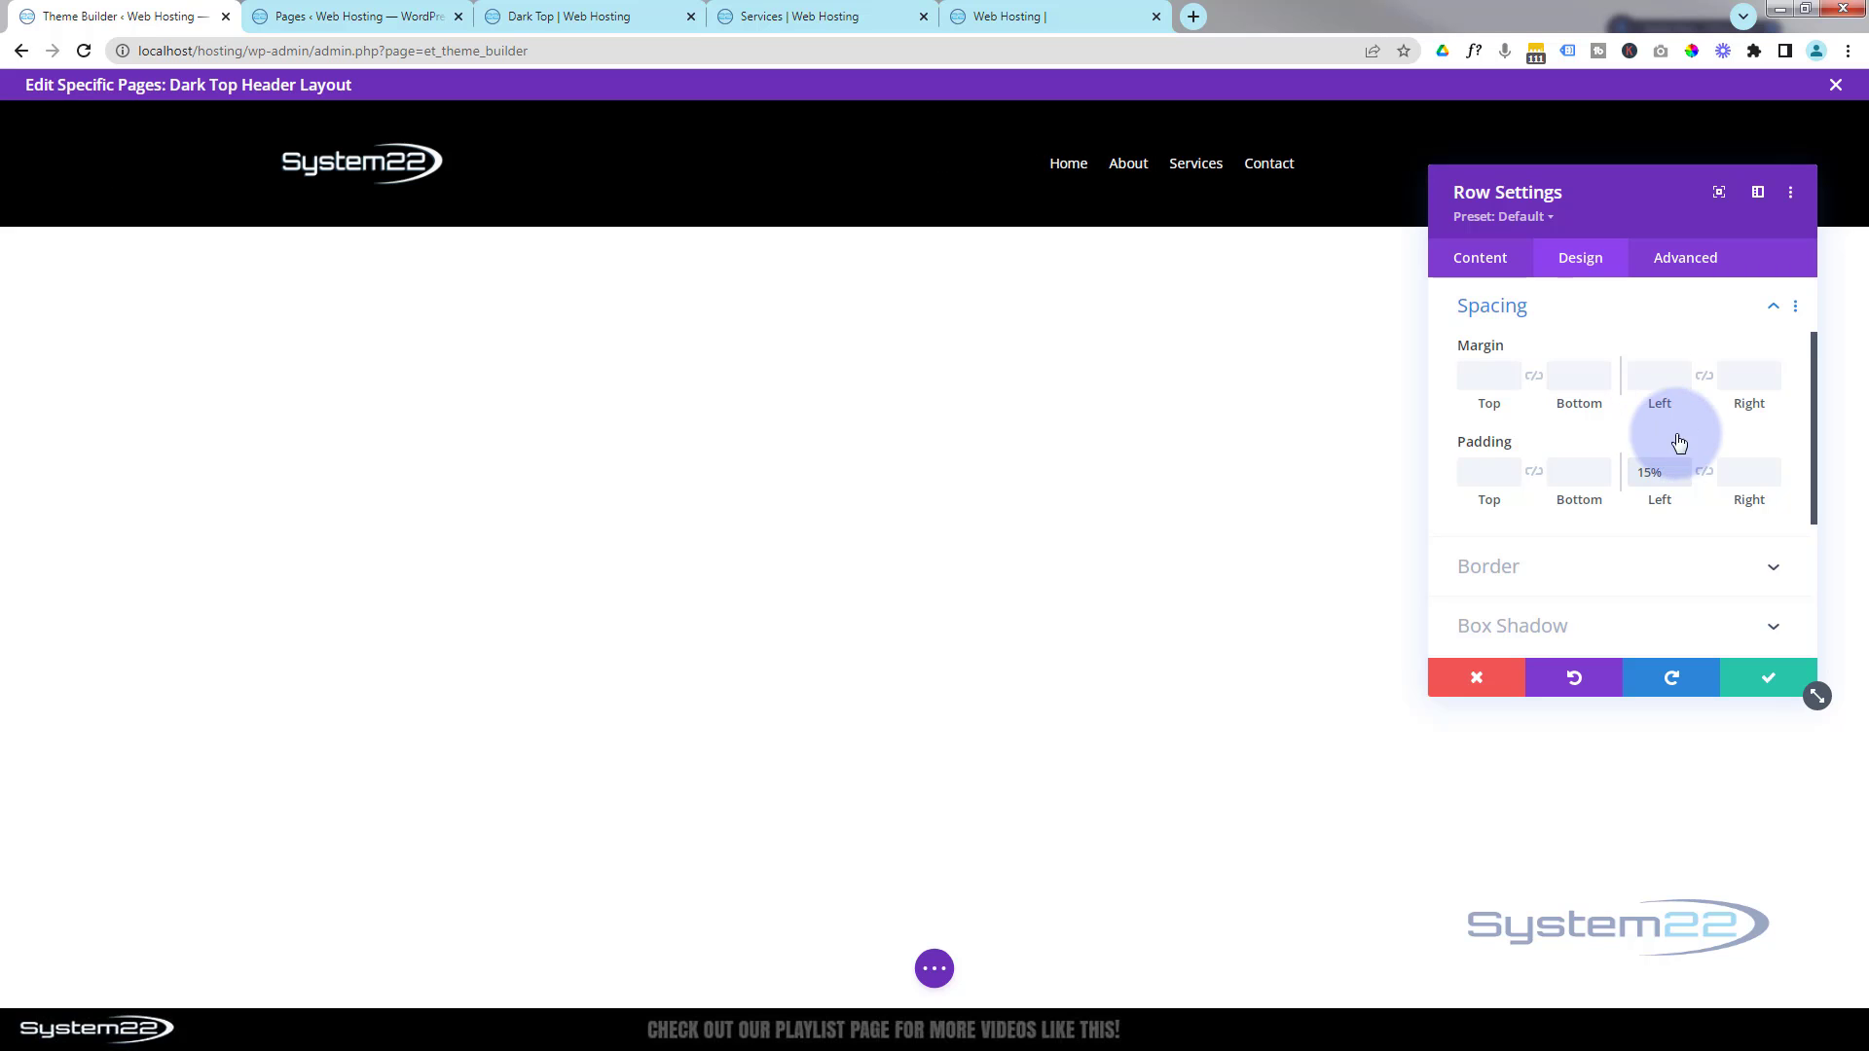
{"action": "left_click", "coordinate": [1705, 473]}
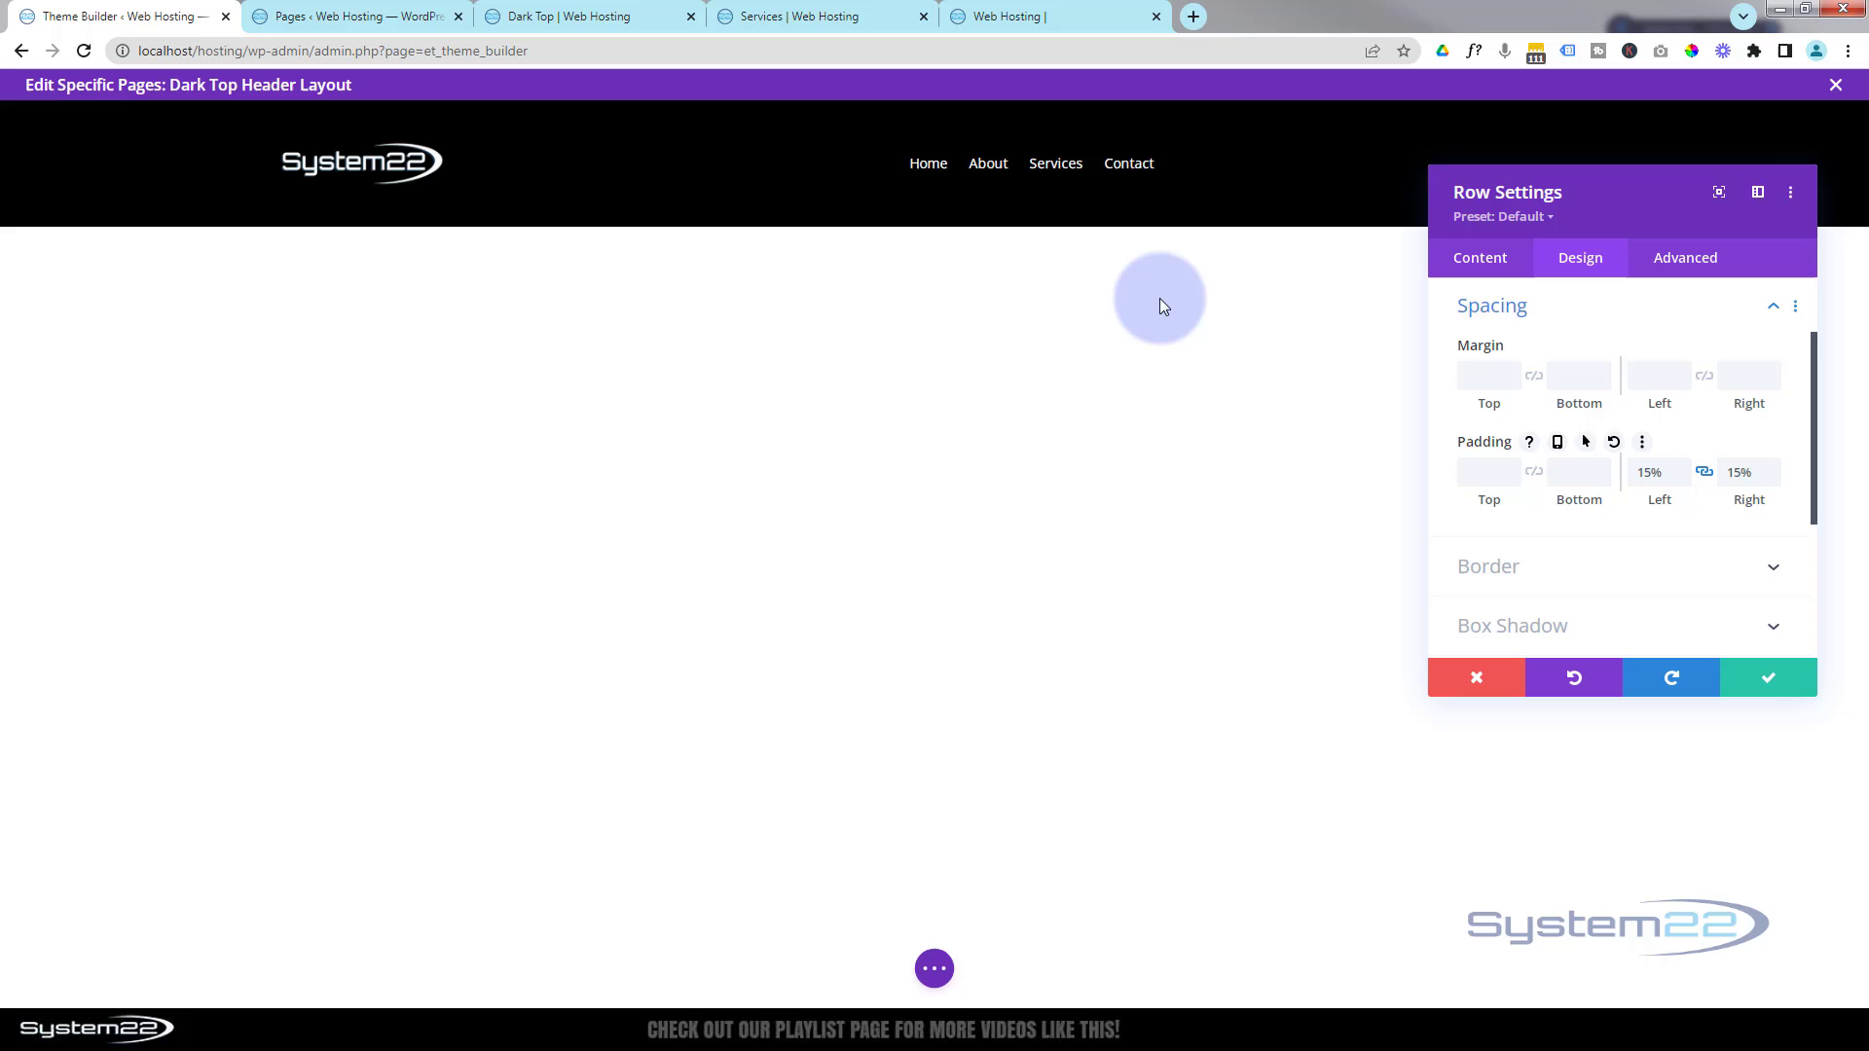
{"action": "left_click", "coordinate": [1493, 476]}
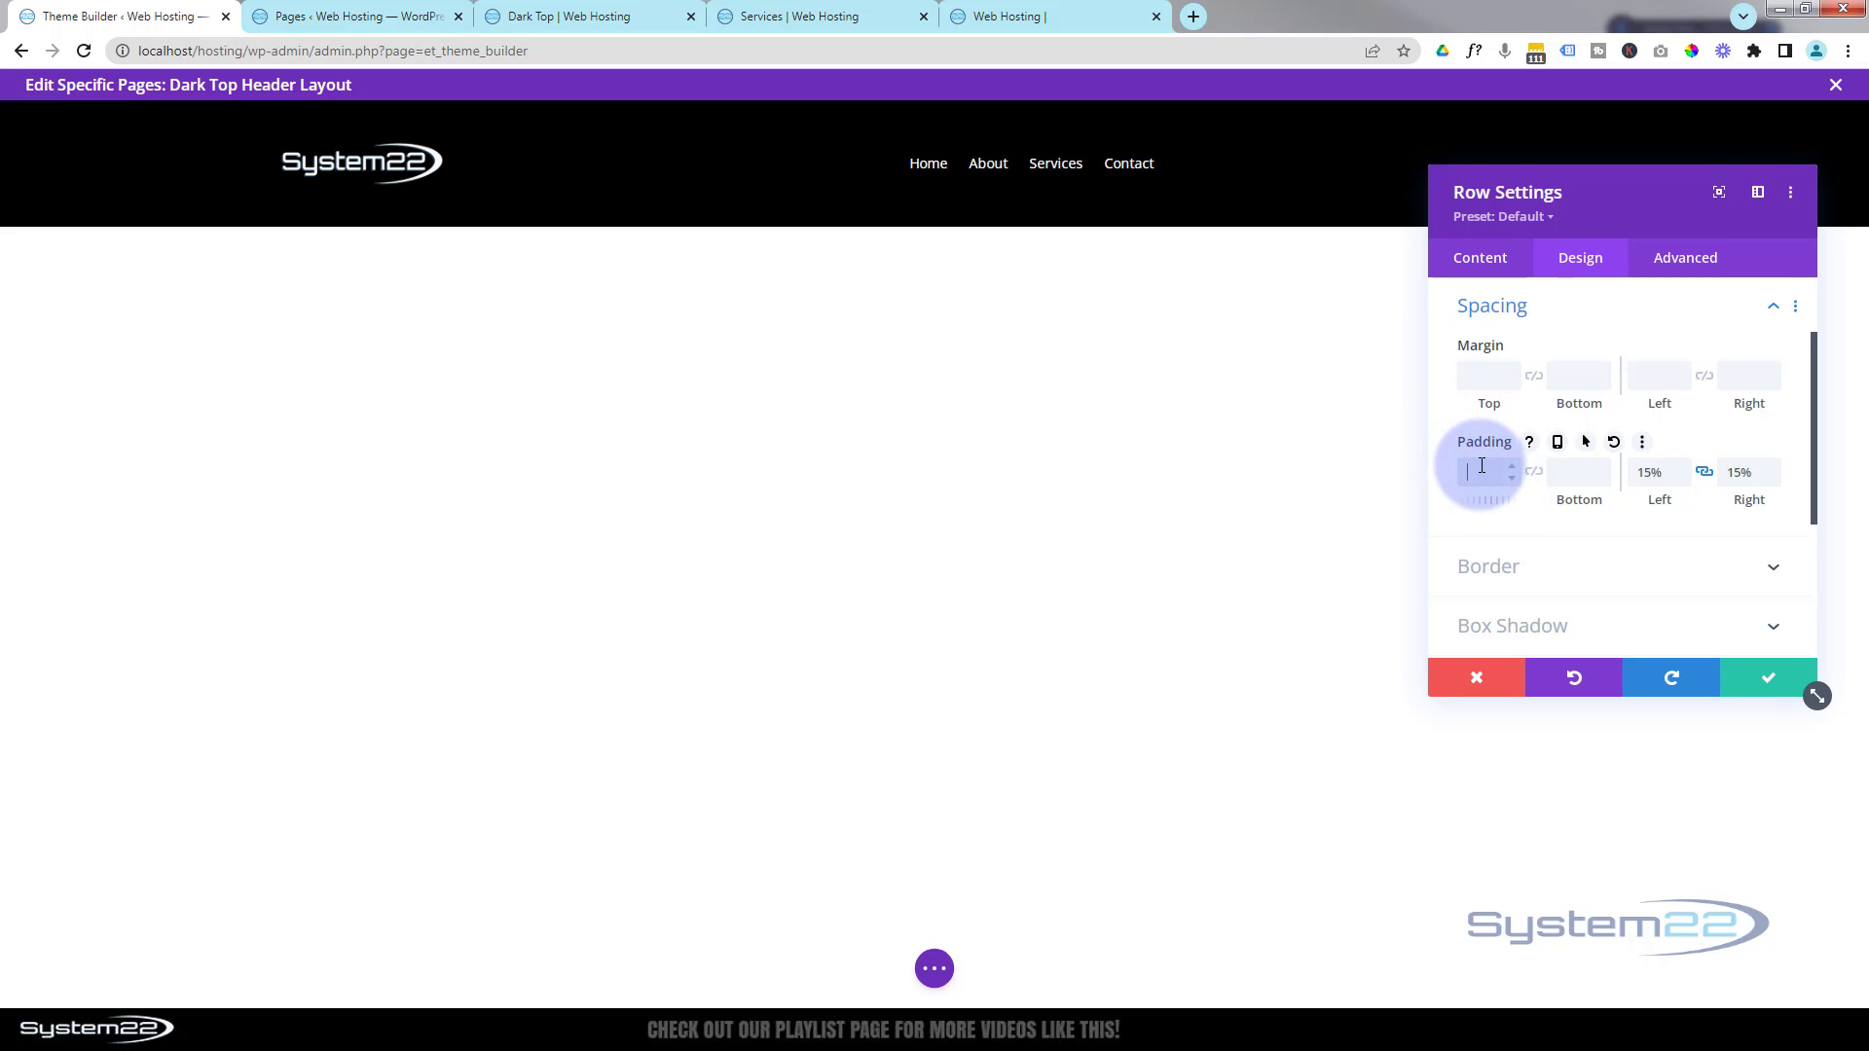
{"action": "type", "text": "0px"}
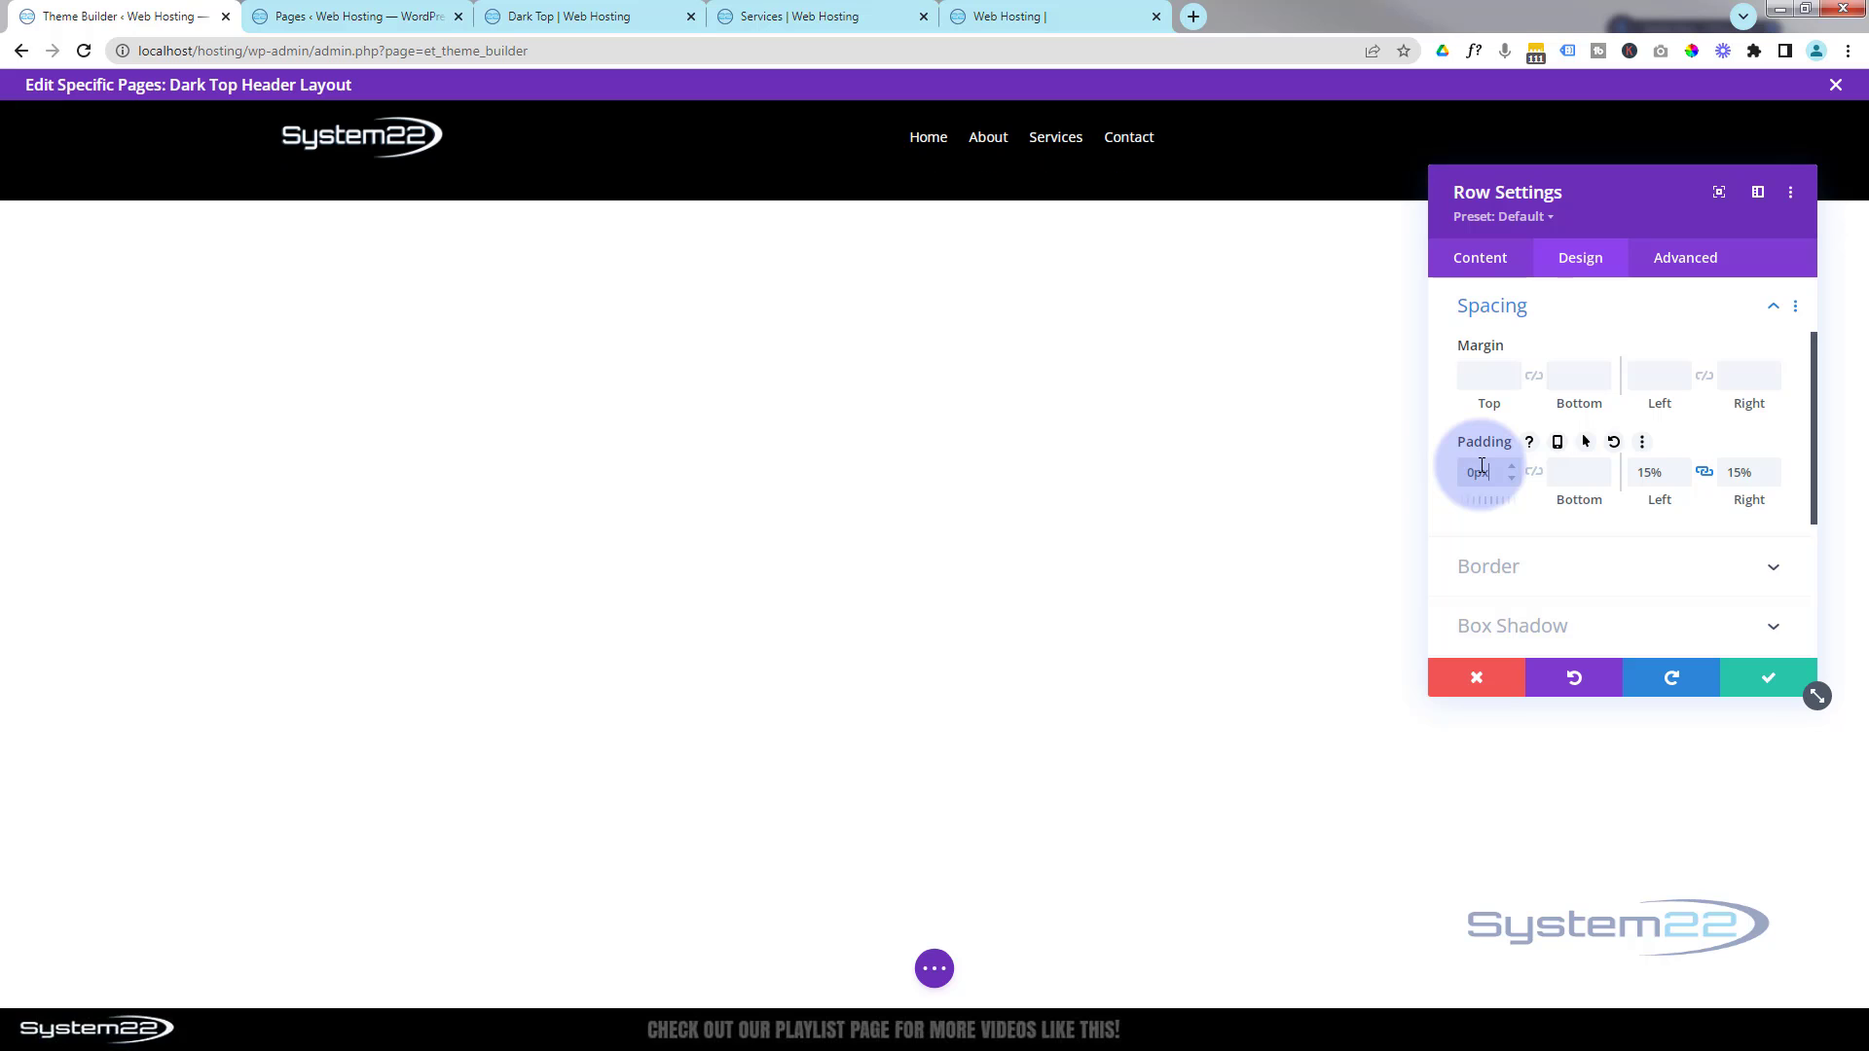
{"action": "left_click", "coordinate": [1533, 473]}
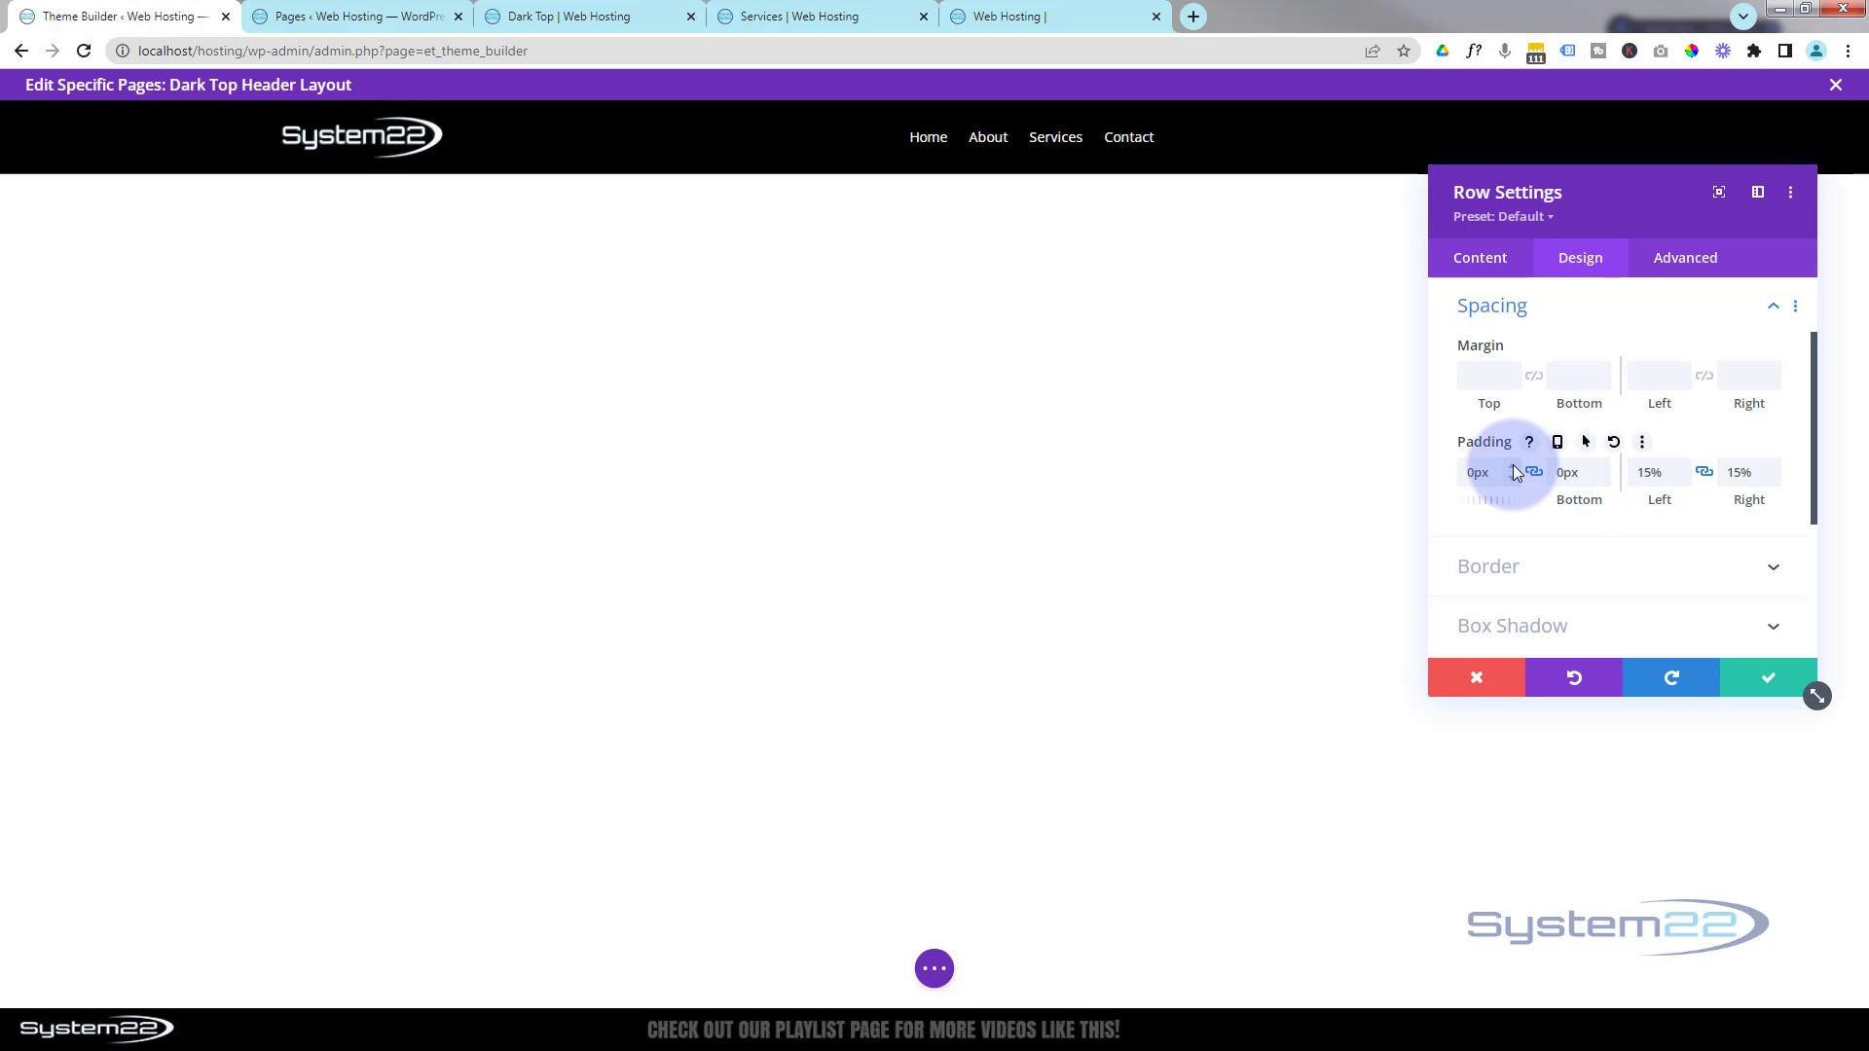
{"action": "left_click_drag", "start_coordinate": [1515, 473], "coordinate": [1514, 468]}
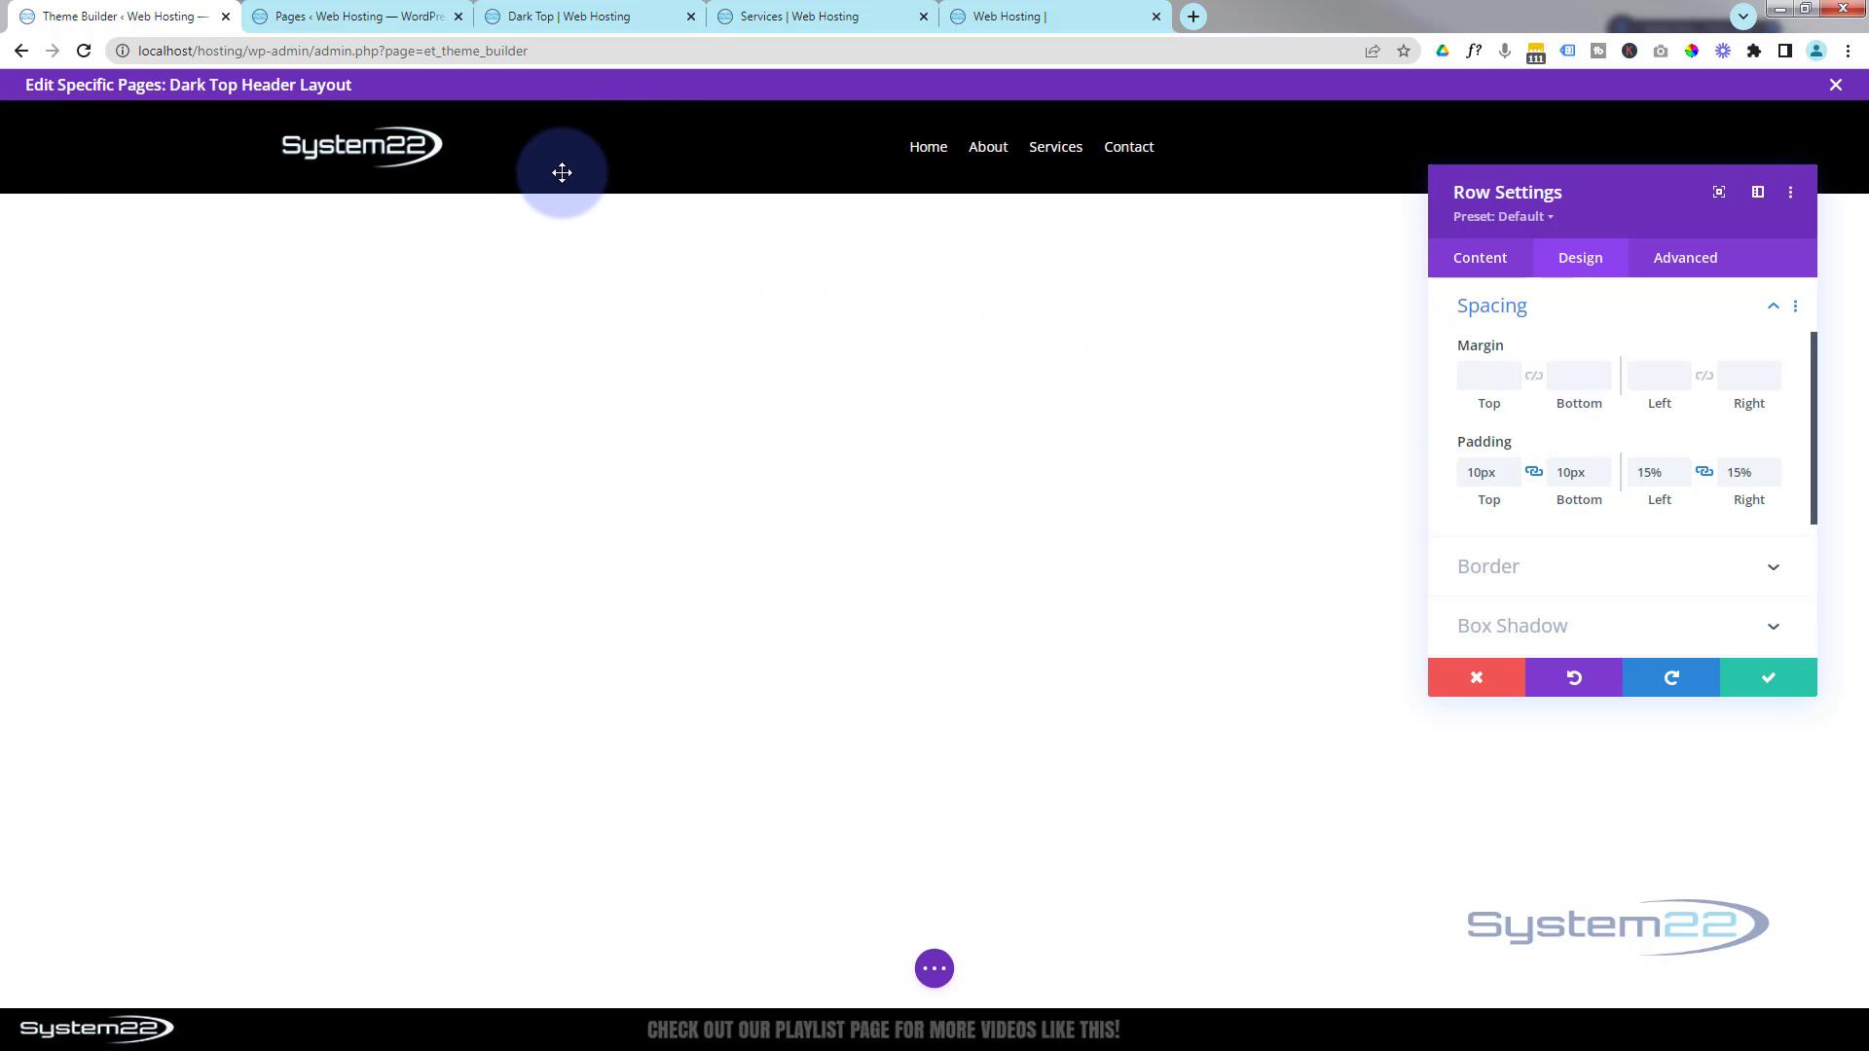
- Save the row, delete the header section's black background colour, and save the section
{"action": "left_click", "coordinate": [1763, 677]}
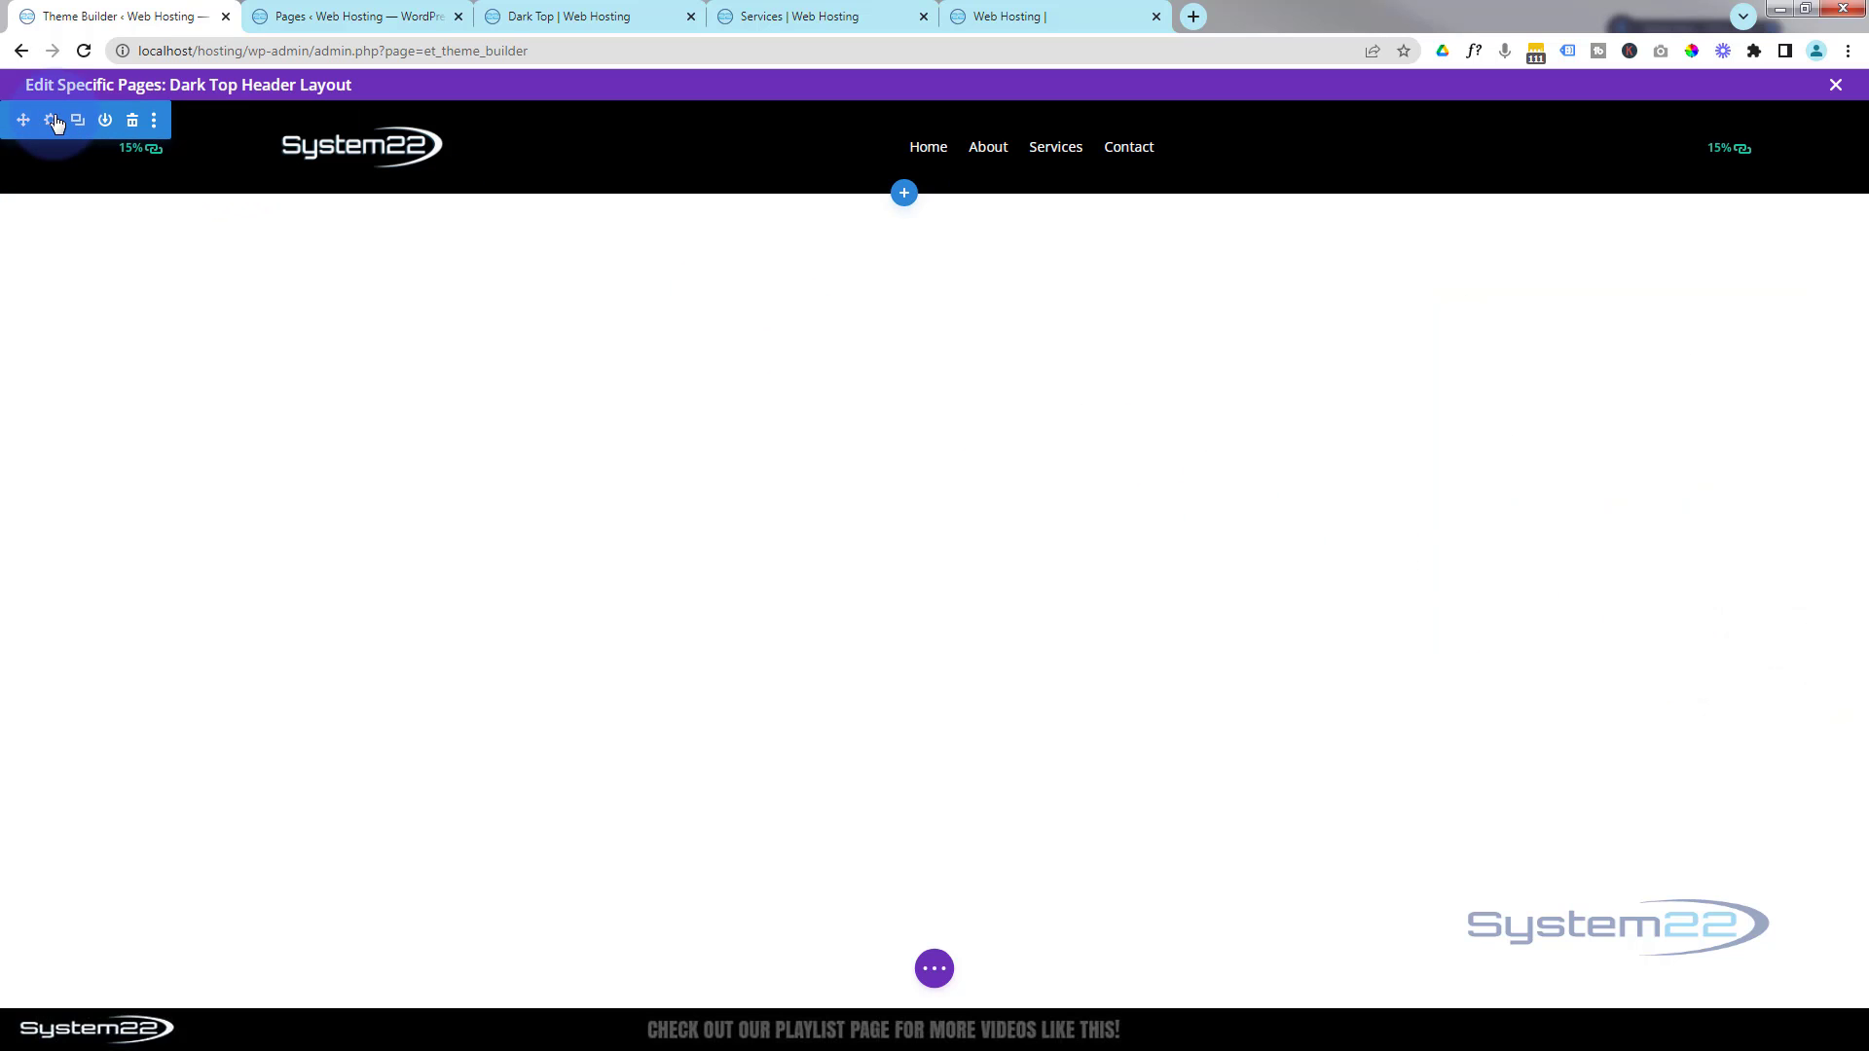
{"action": "left_click", "coordinate": [53, 119]}
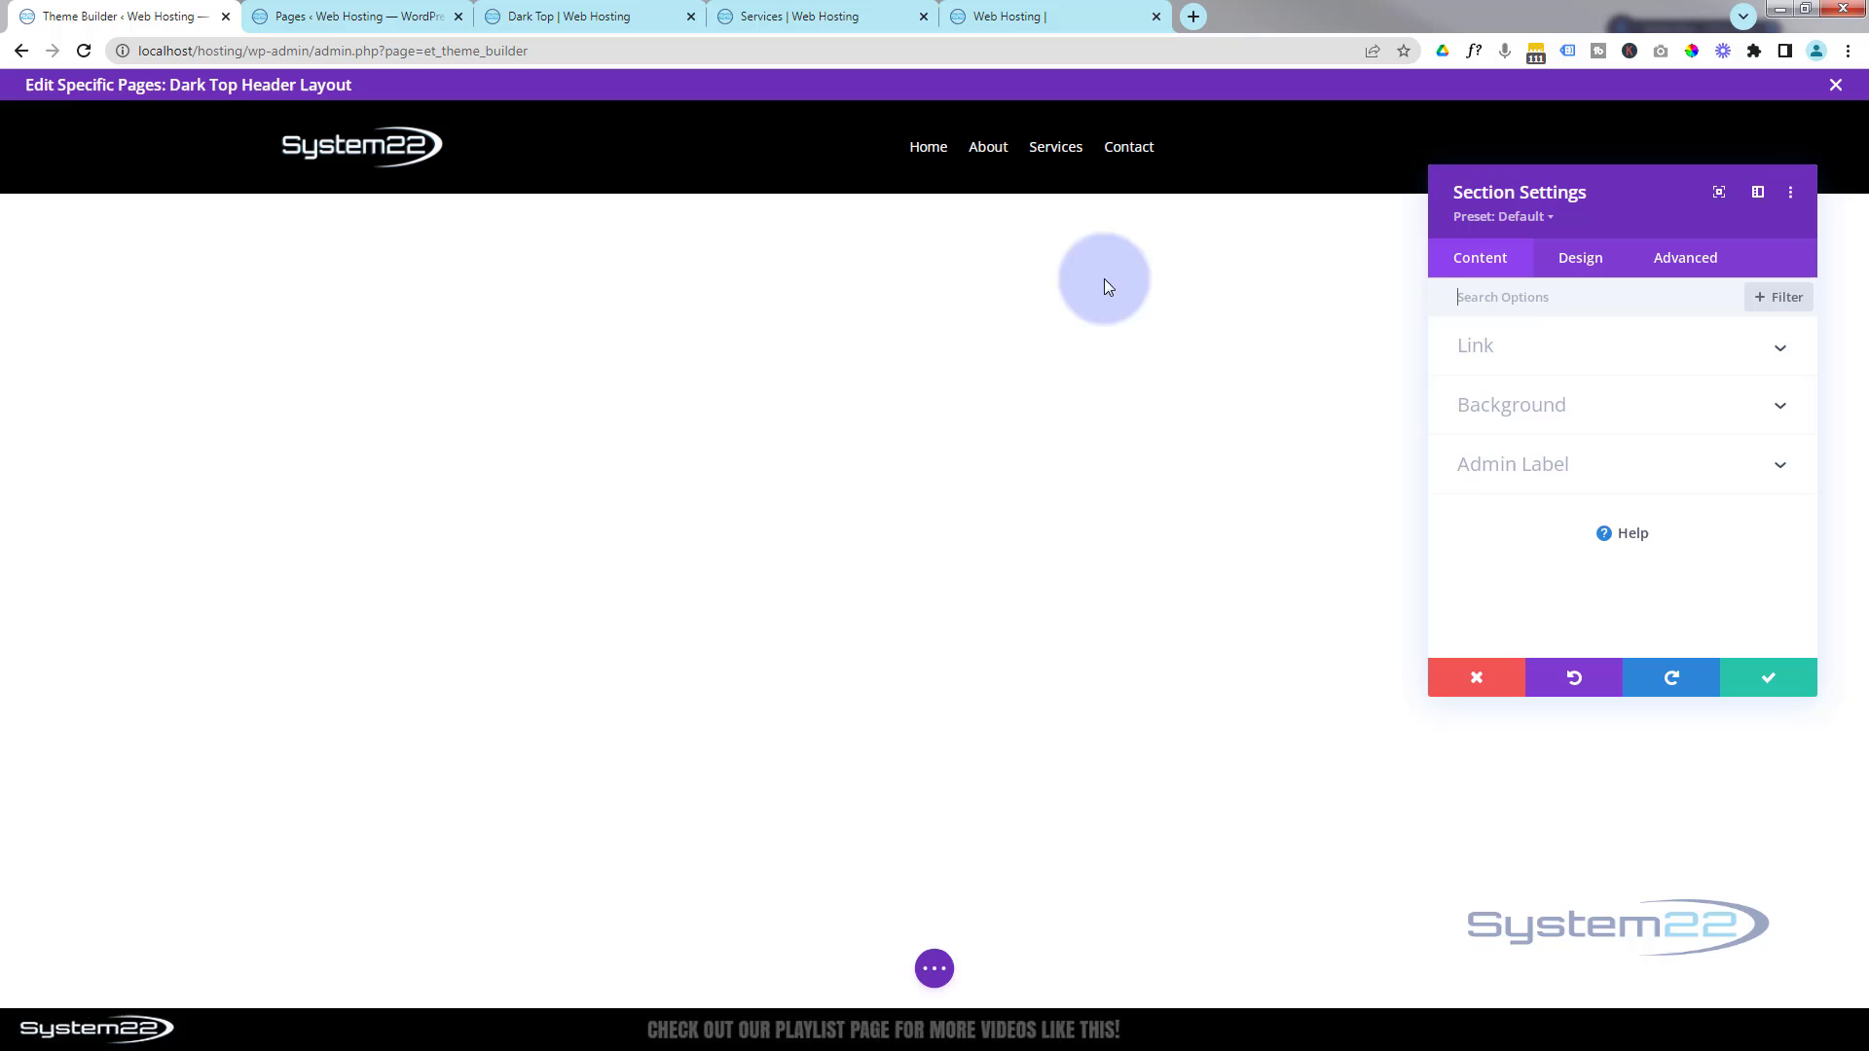
{"action": "left_click", "coordinate": [1568, 416]}
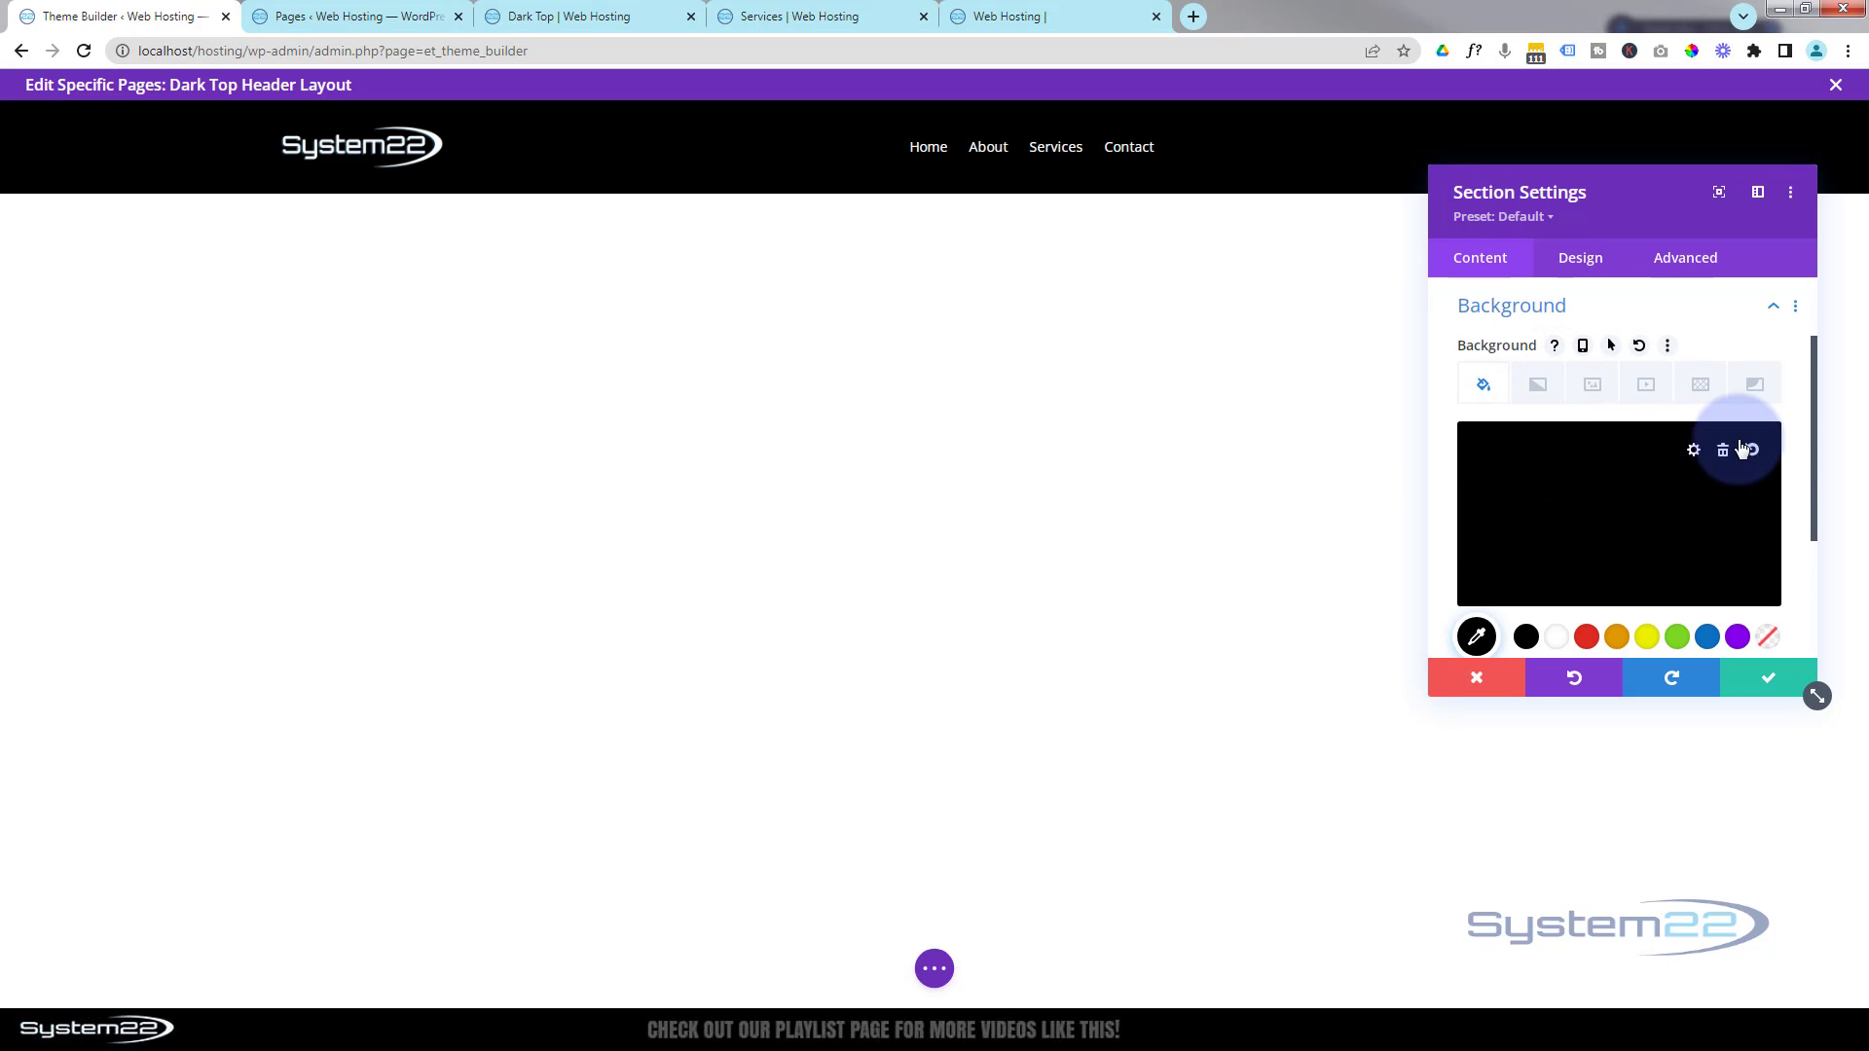
{"action": "left_click", "coordinate": [1723, 453]}
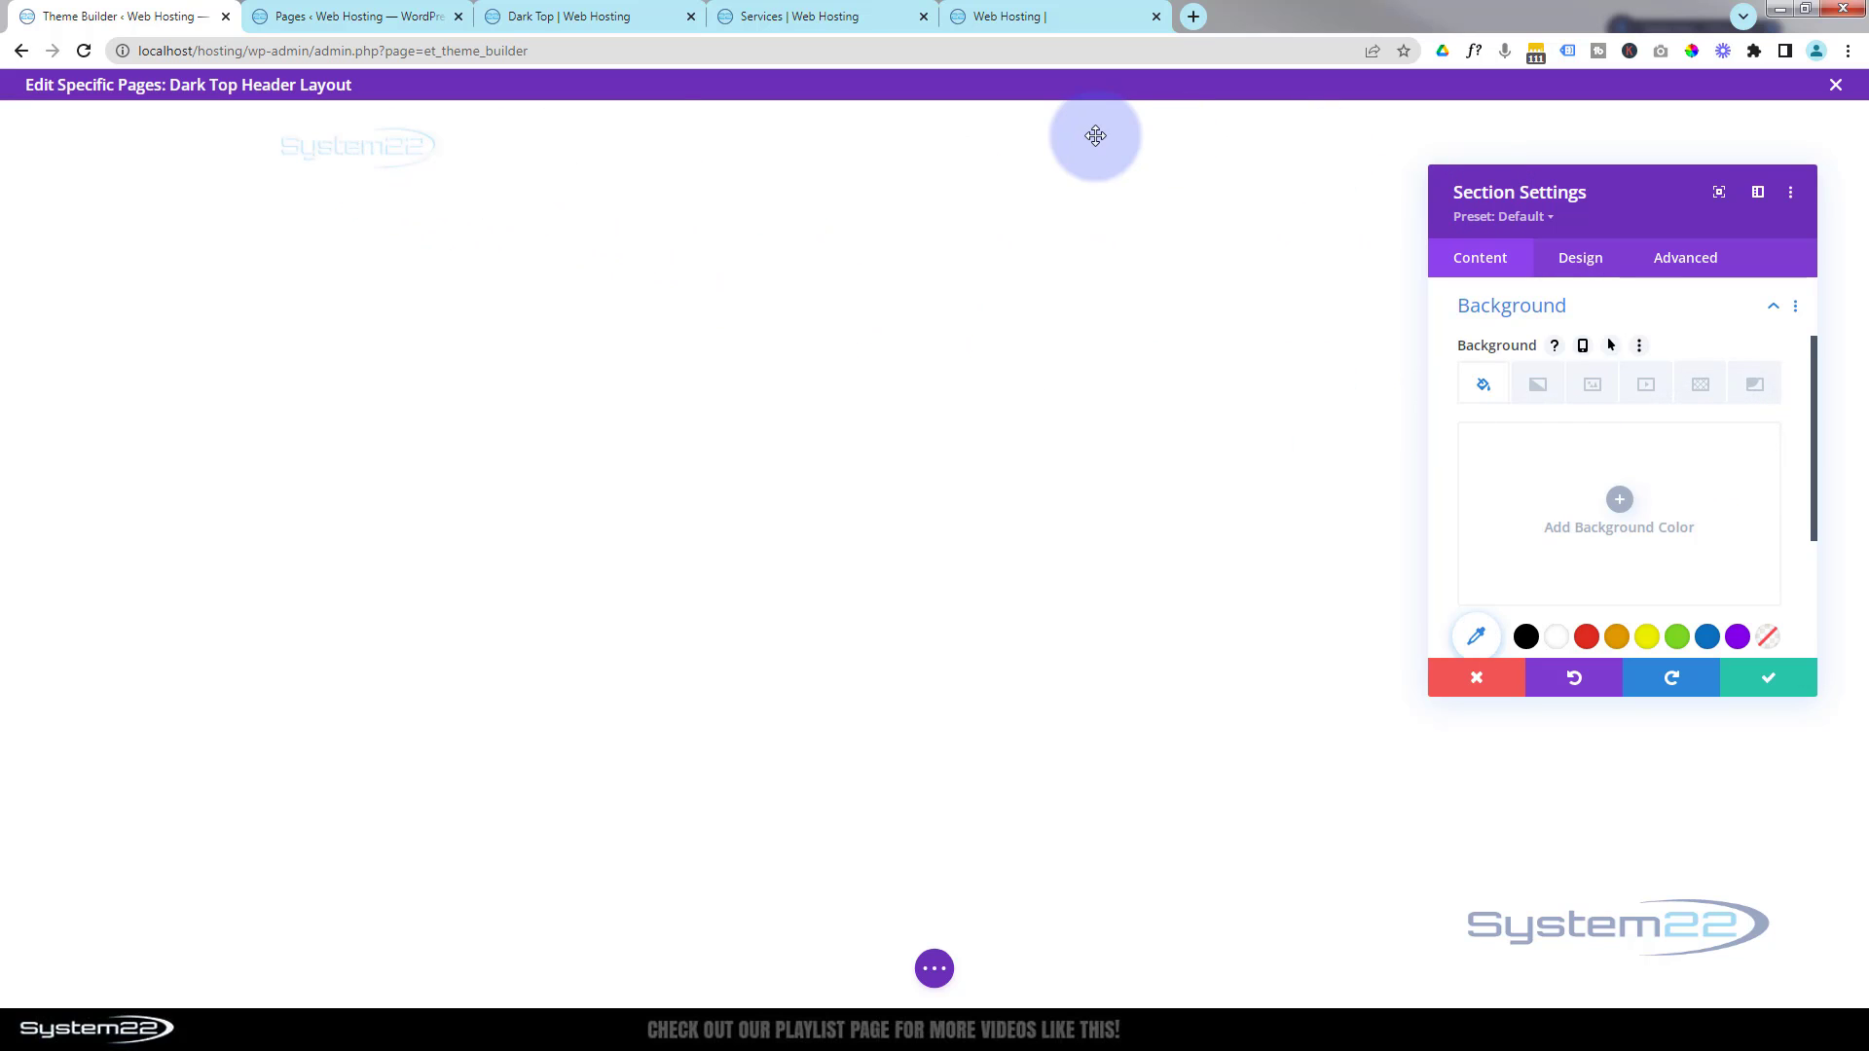
{"action": "left_click", "coordinate": [1768, 679]}
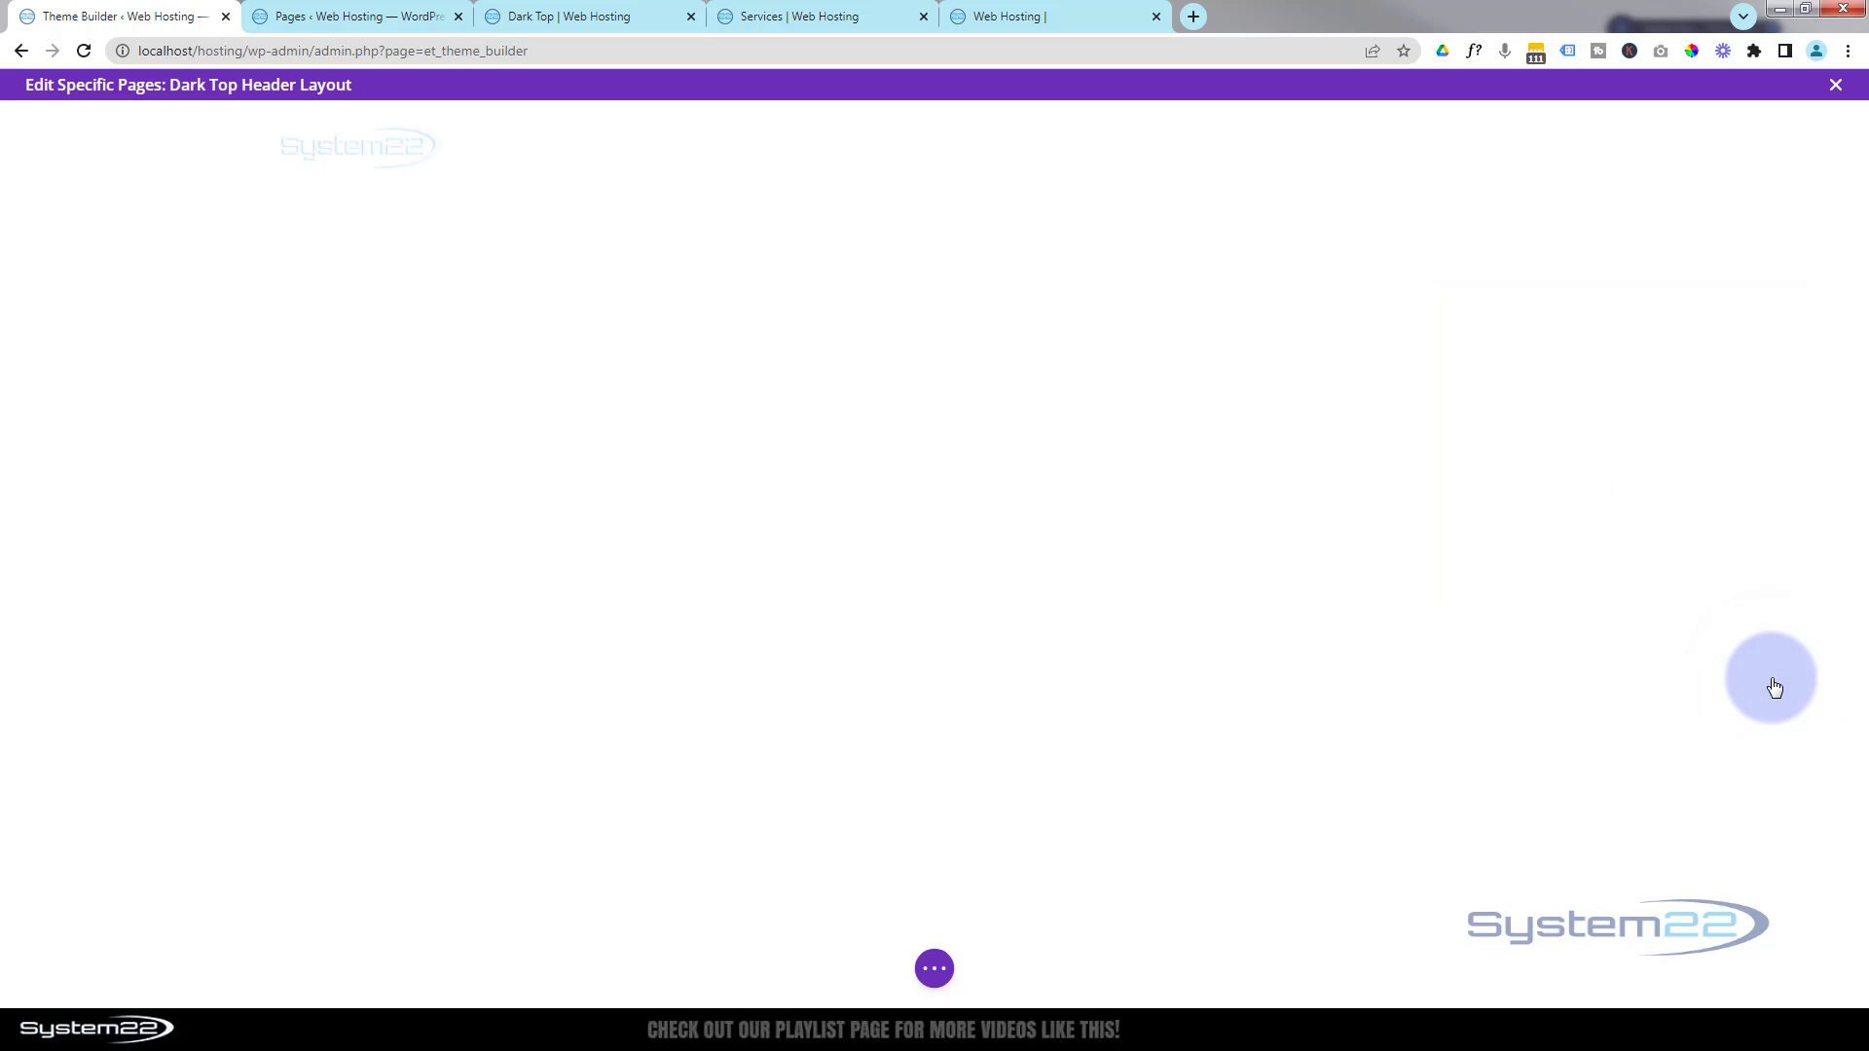
{"action": "left_click", "coordinate": [936, 968]}
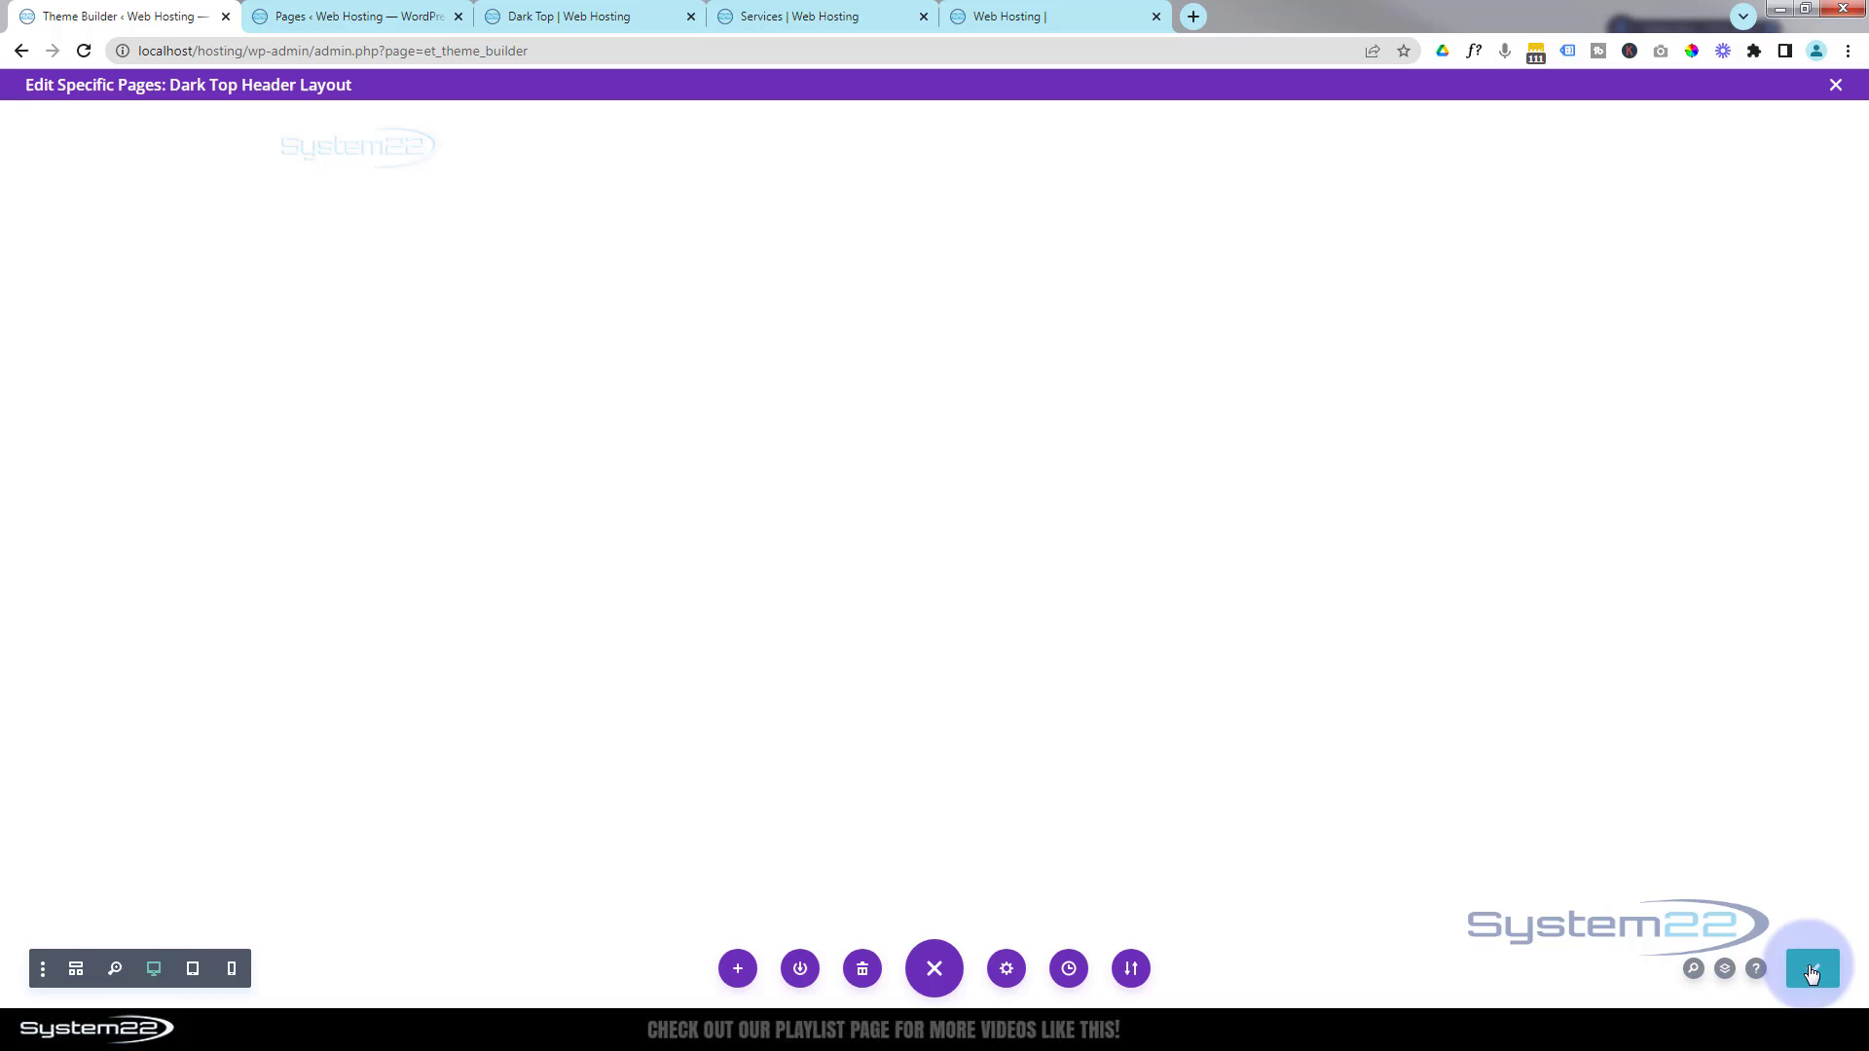
- Exit the header layout editor, save the Theme Builder changes, and switch to the Dark Top tab
{"action": "left_click", "coordinate": [1838, 90]}
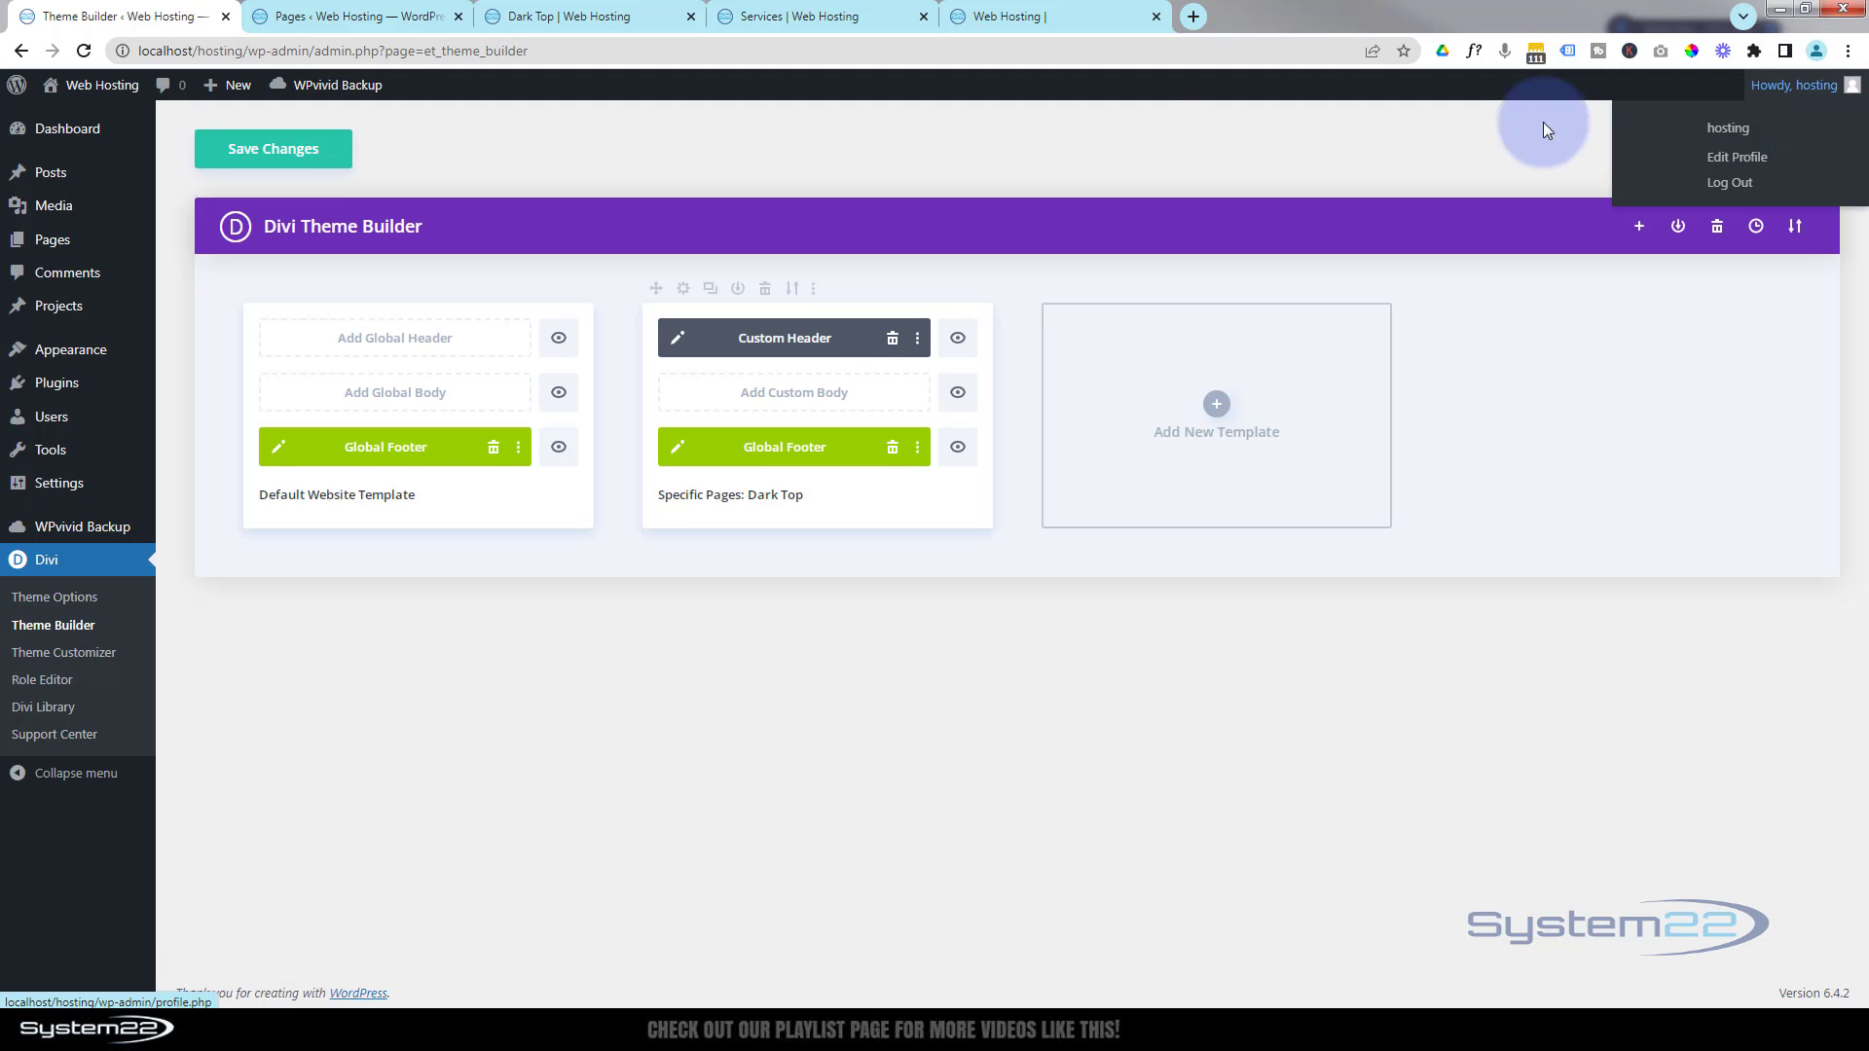
{"action": "left_click", "coordinate": [292, 152]}
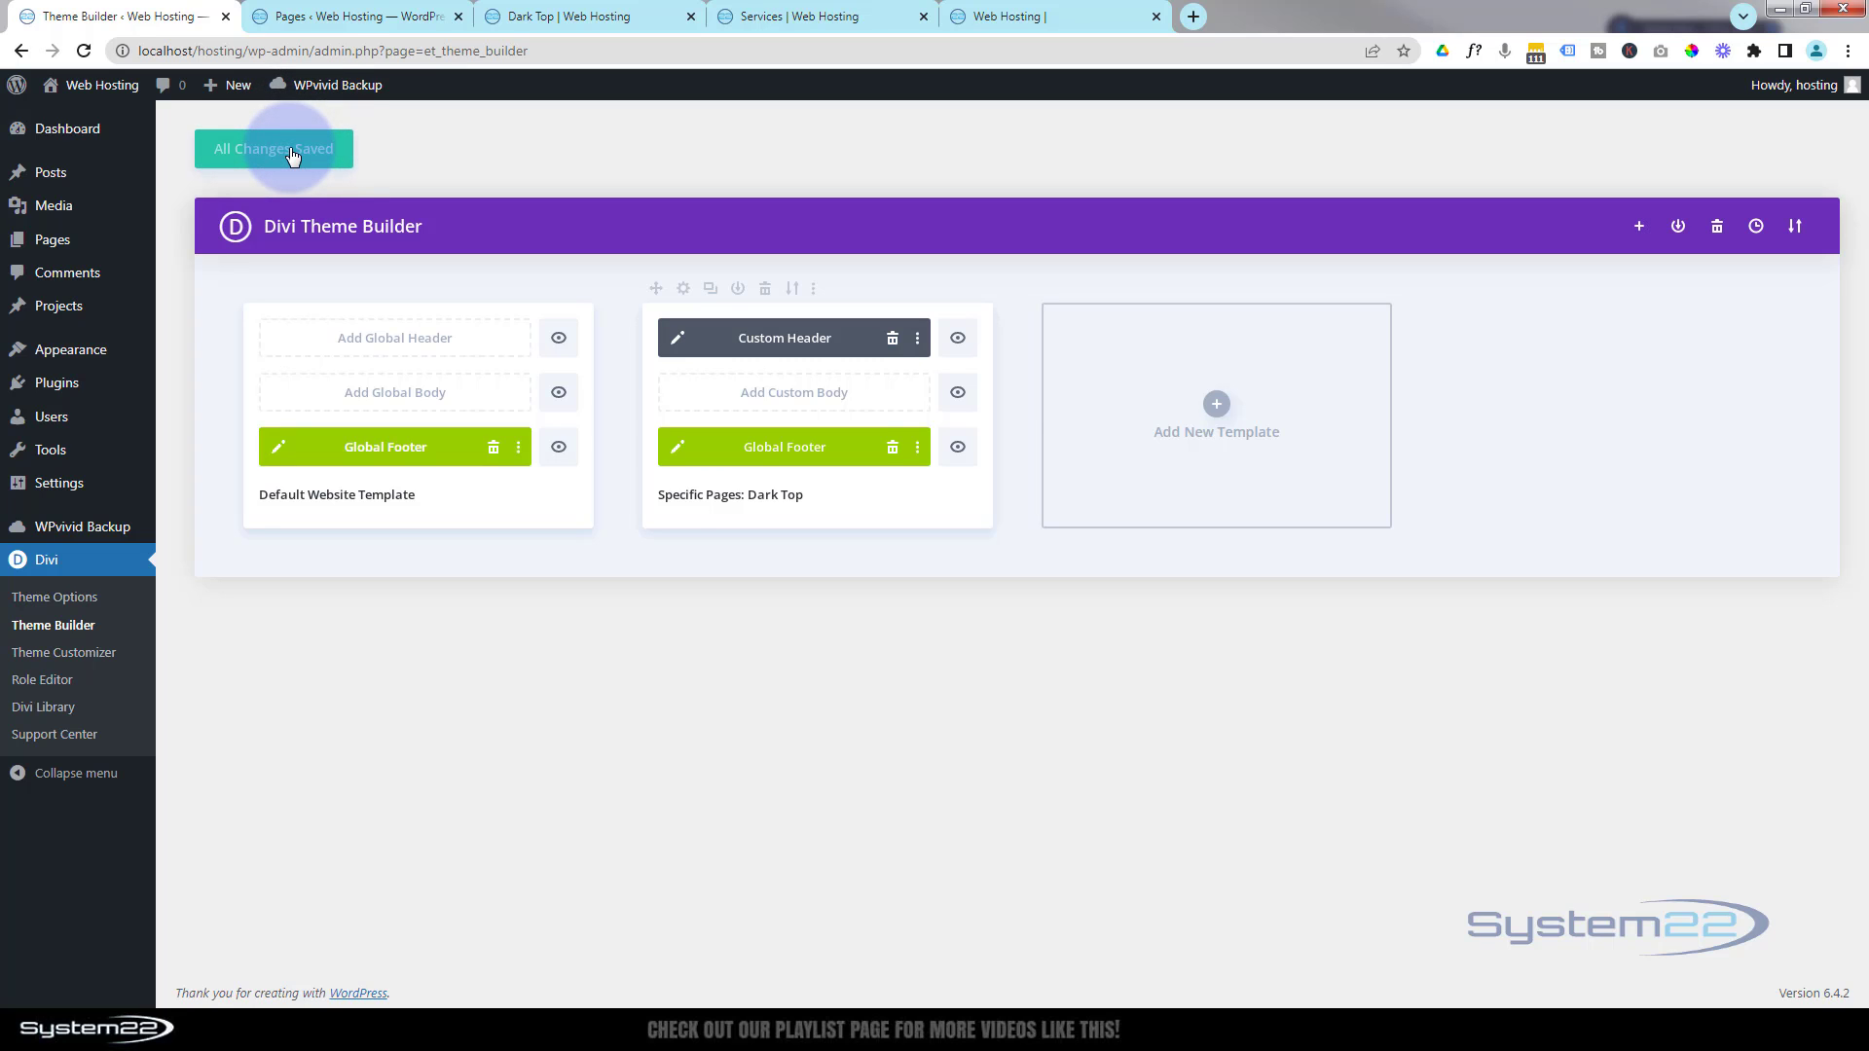
{"action": "left_click", "coordinate": [567, 17]}
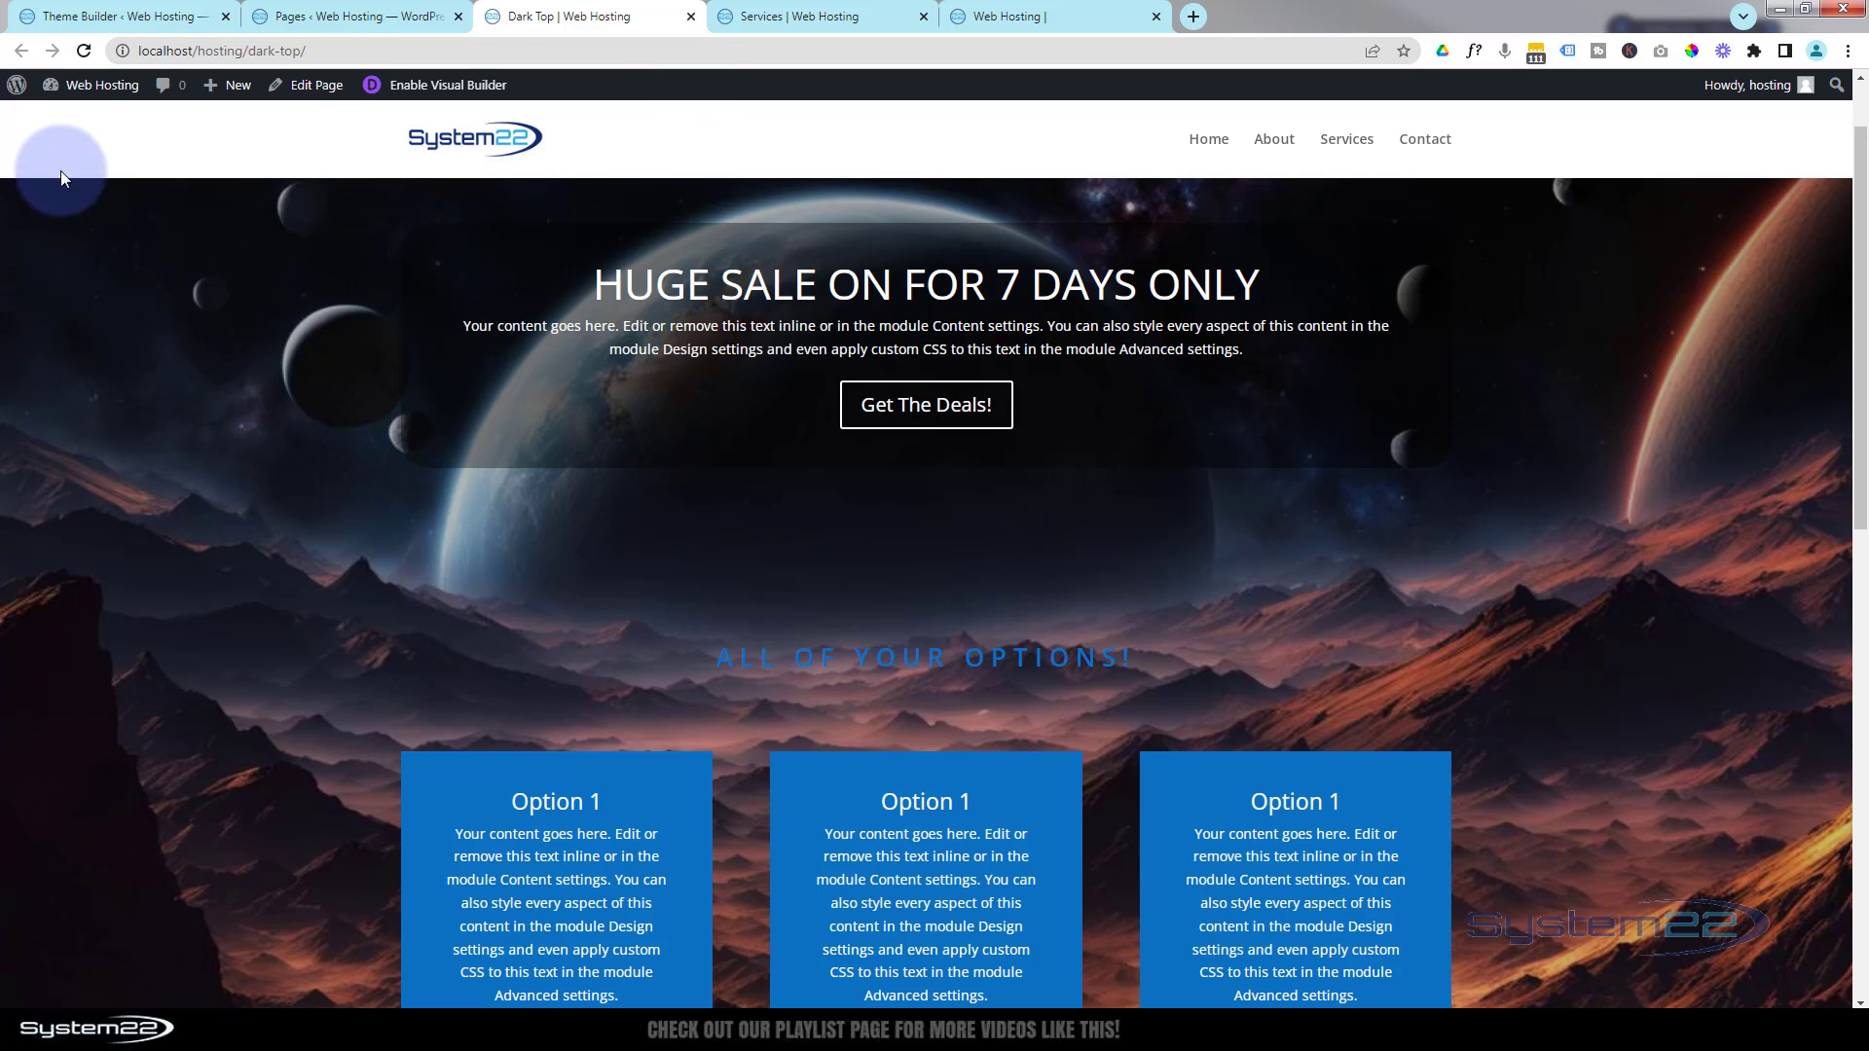
- Reload the Dark Top page and enable the Visual Builder on it
{"action": "left_click", "coordinate": [85, 52]}
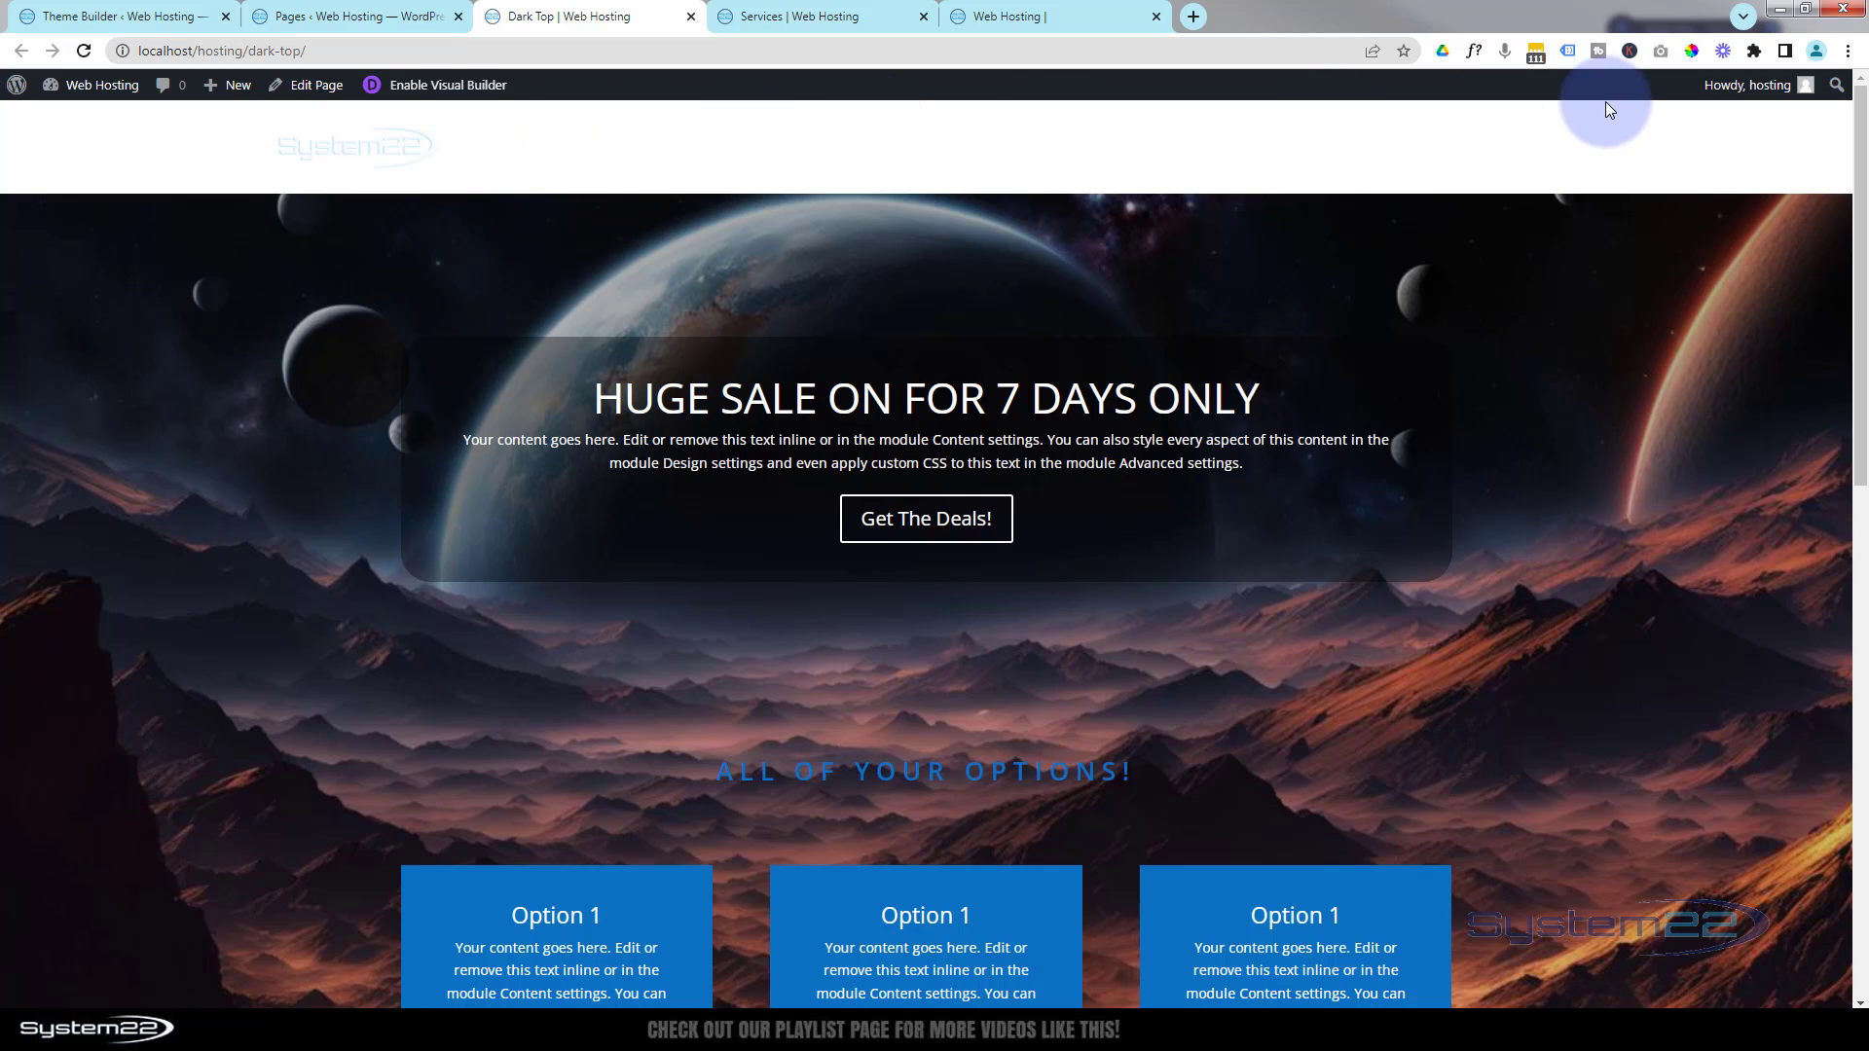
{"action": "left_click", "coordinate": [446, 88]}
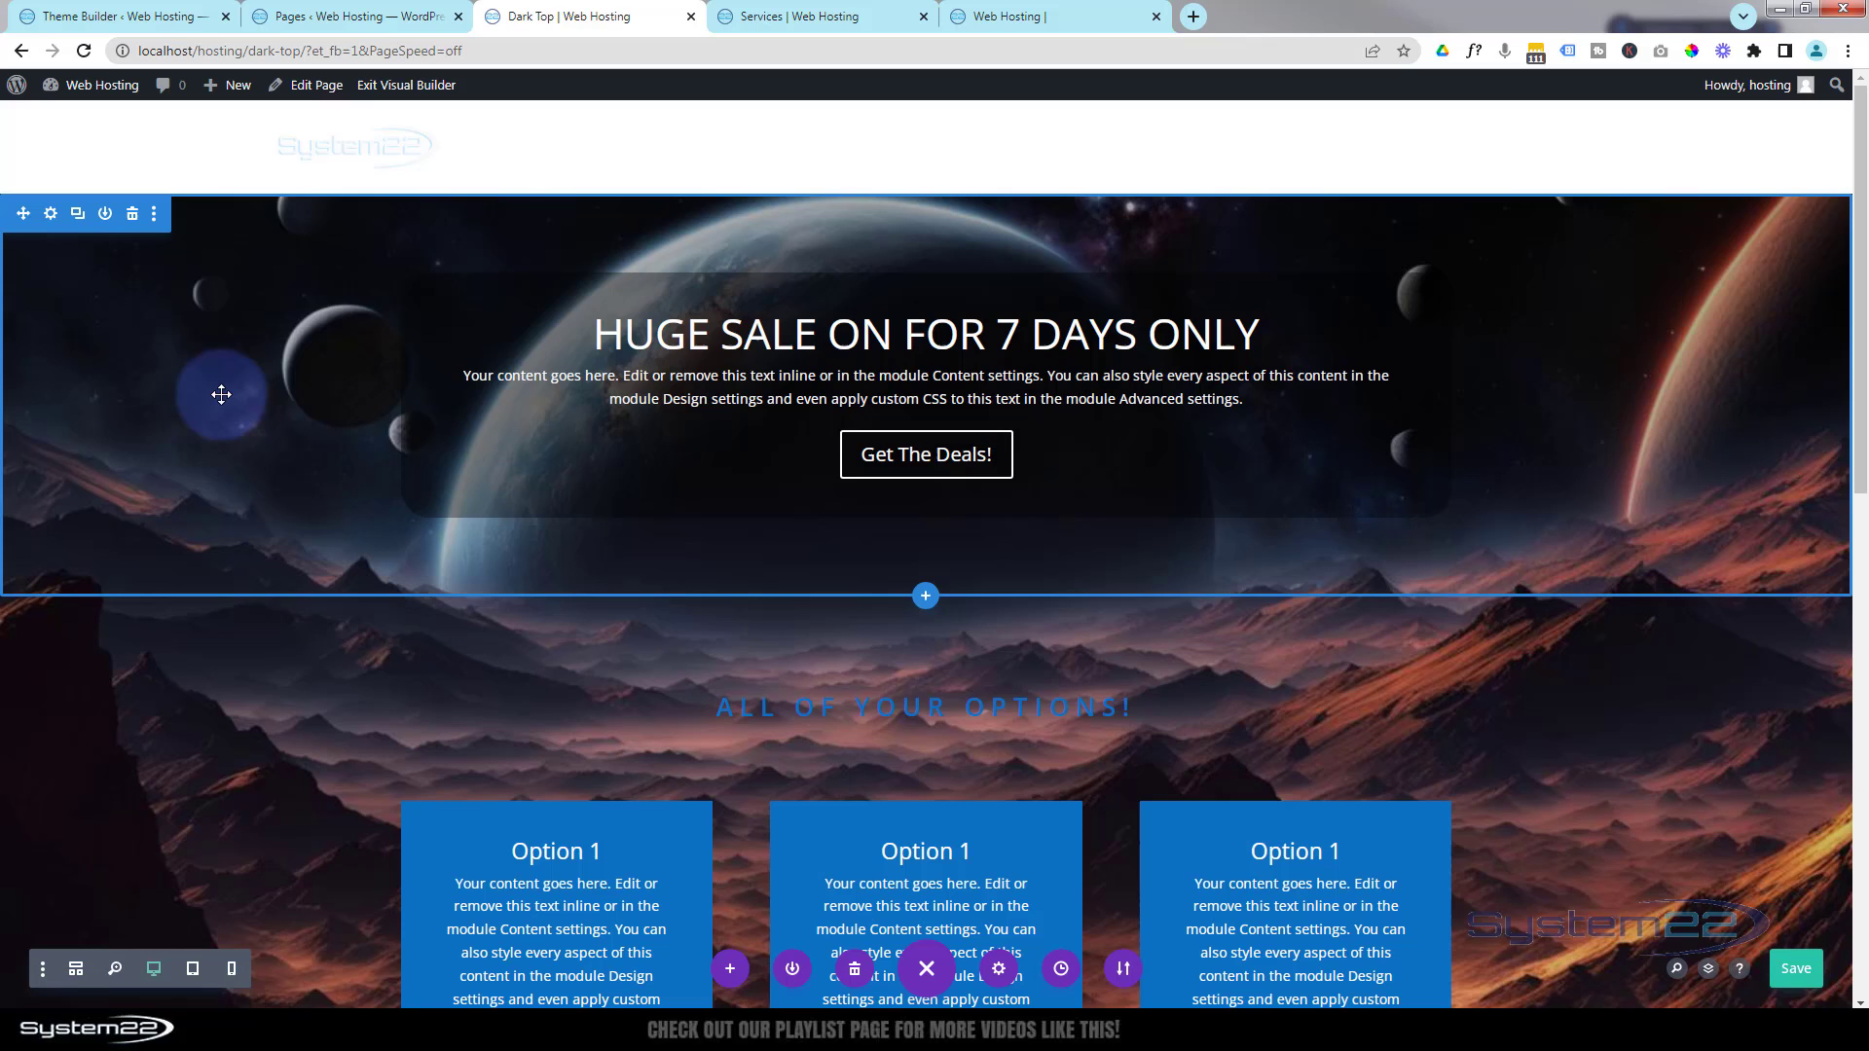
- Give the hero section a -100px top margin and 200px top padding, then save
{"action": "left_click", "coordinate": [52, 216]}
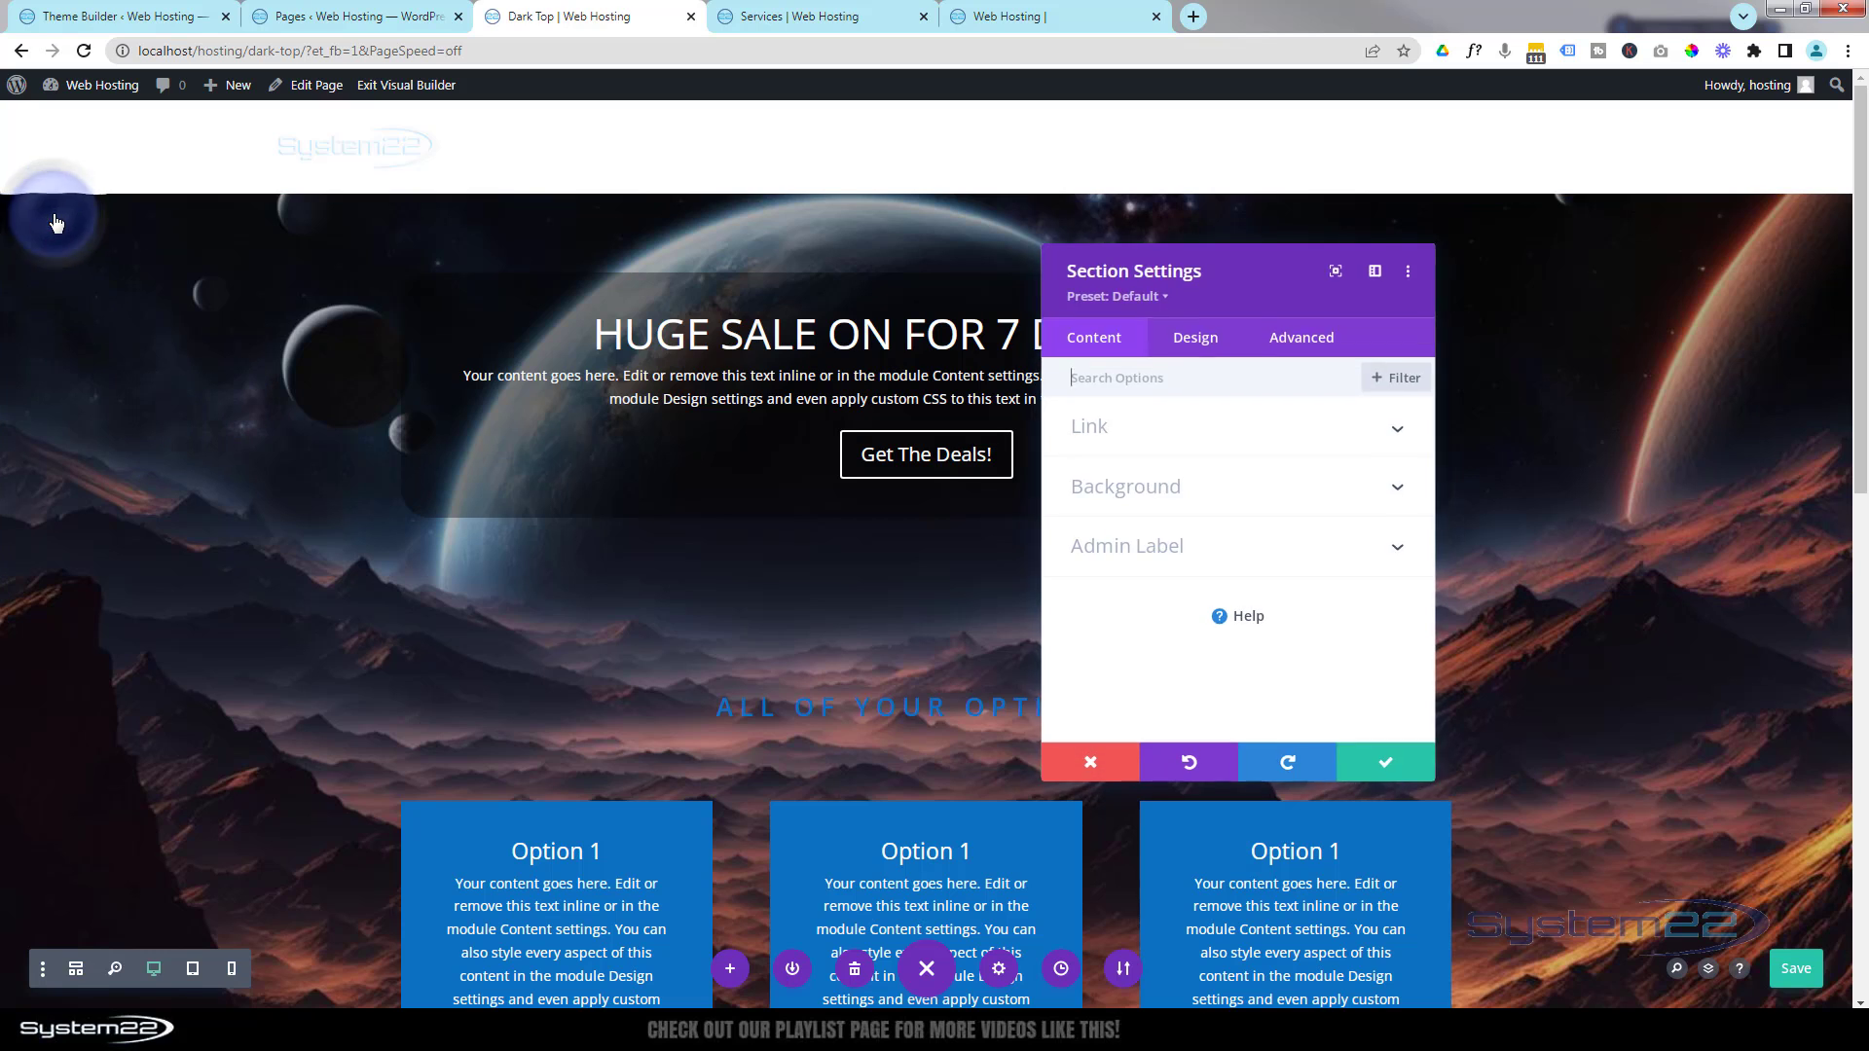
{"action": "left_click", "coordinate": [1196, 343]}
{"action": "left_click", "coordinate": [1214, 605]}
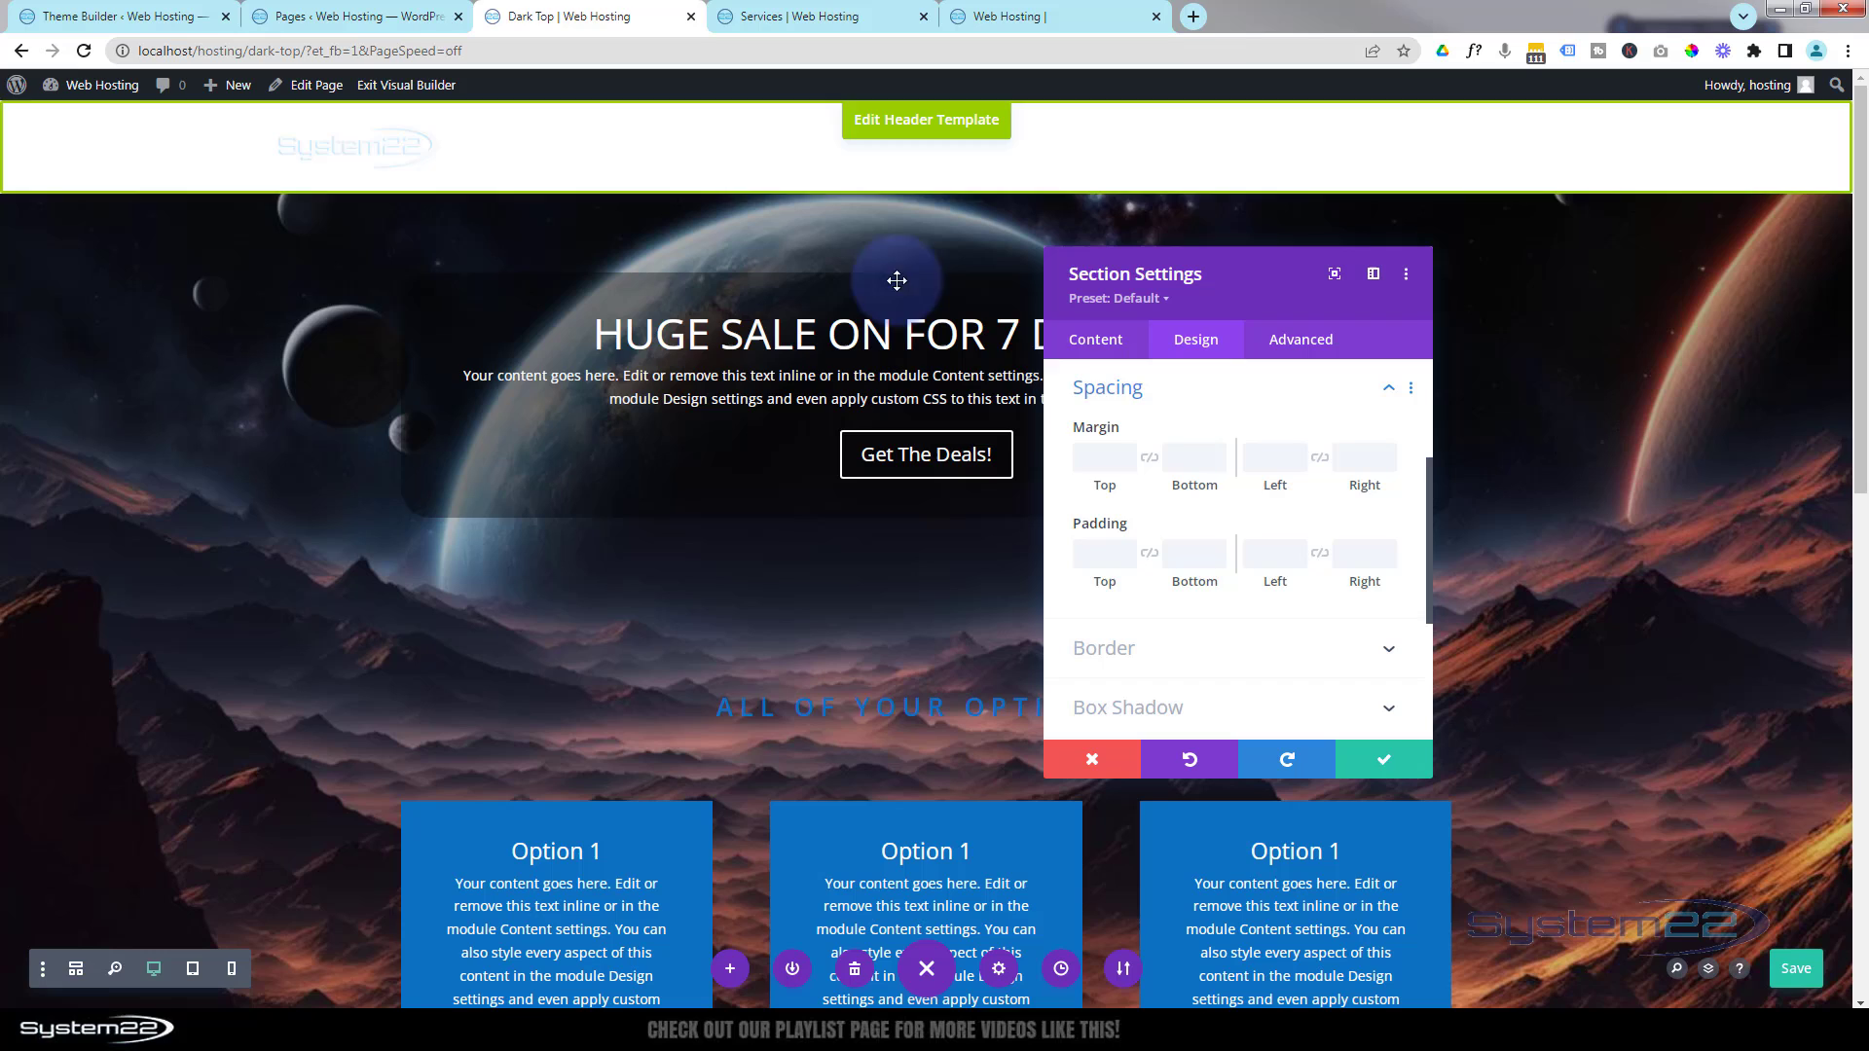
{"action": "left_click", "coordinate": [1089, 447]}
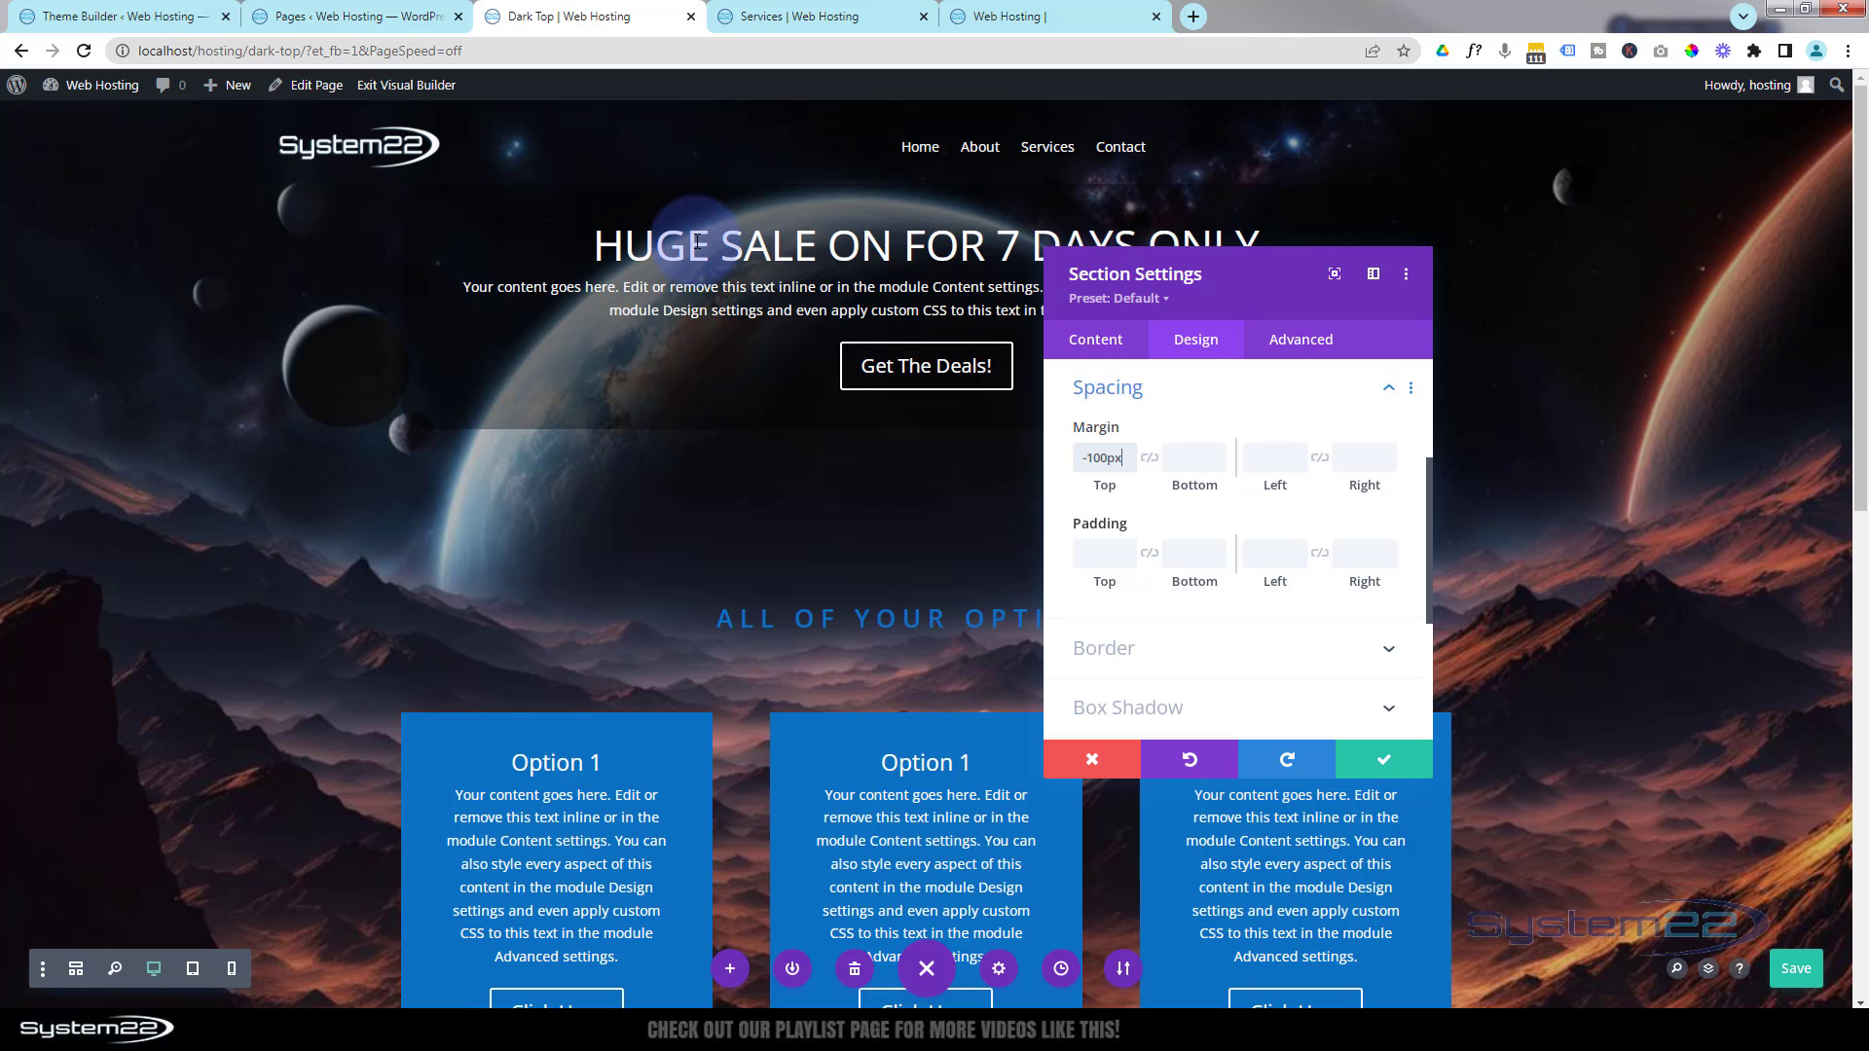
{"action": "left_click", "coordinate": [1083, 562]}
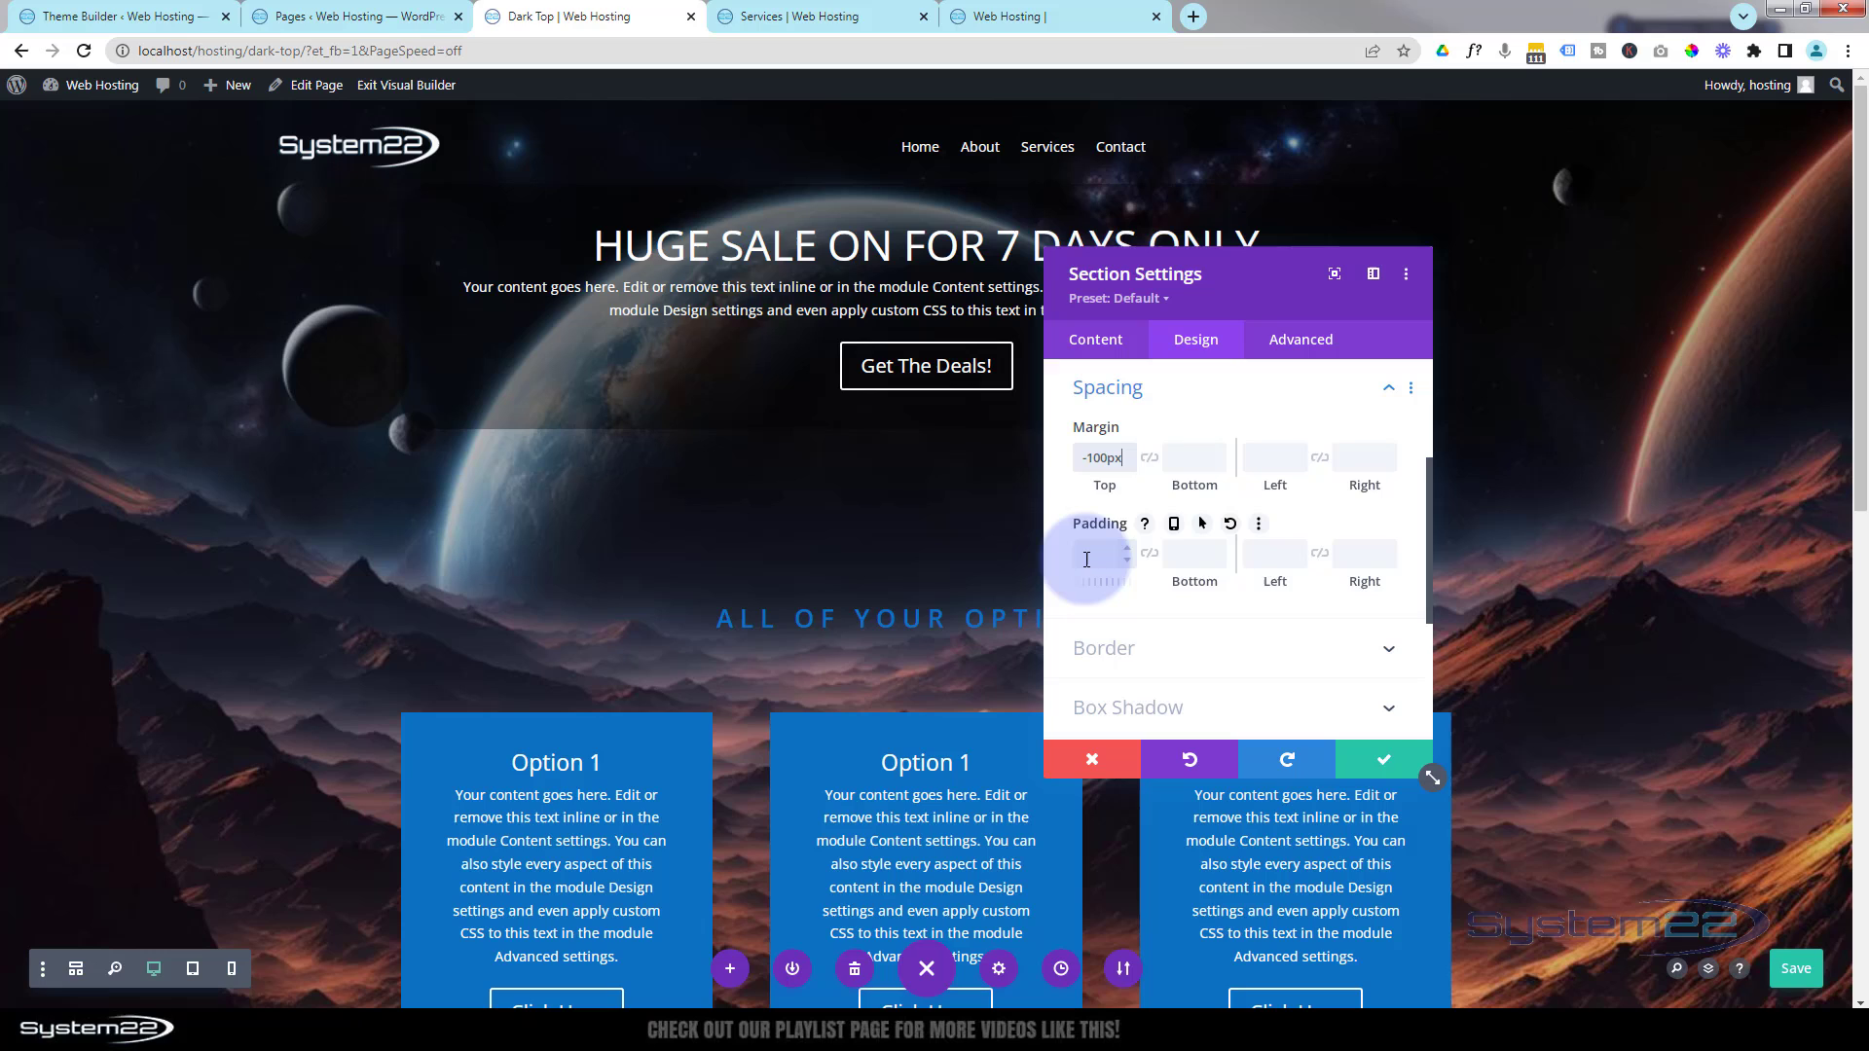
{"action": "left_click", "coordinate": [1277, 450]}
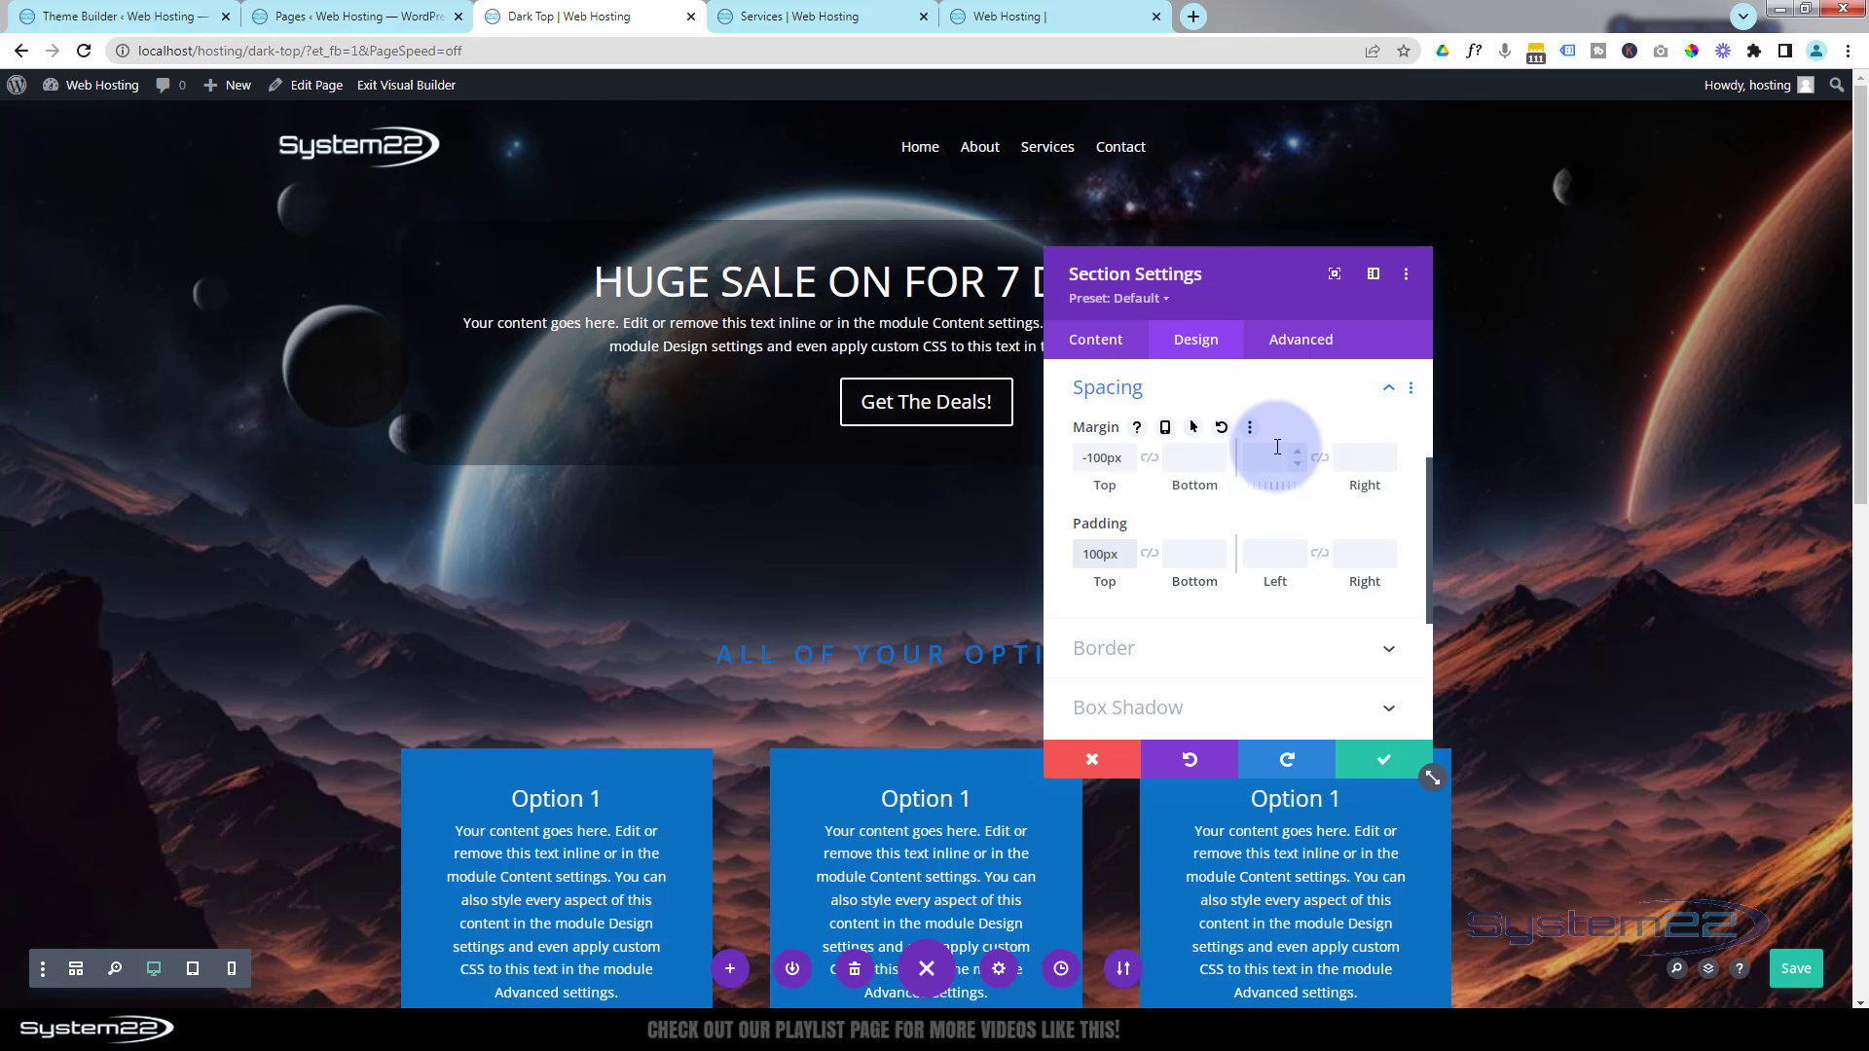
{"action": "left_click_drag", "start_coordinate": [1083, 553], "coordinate": [1094, 553]}
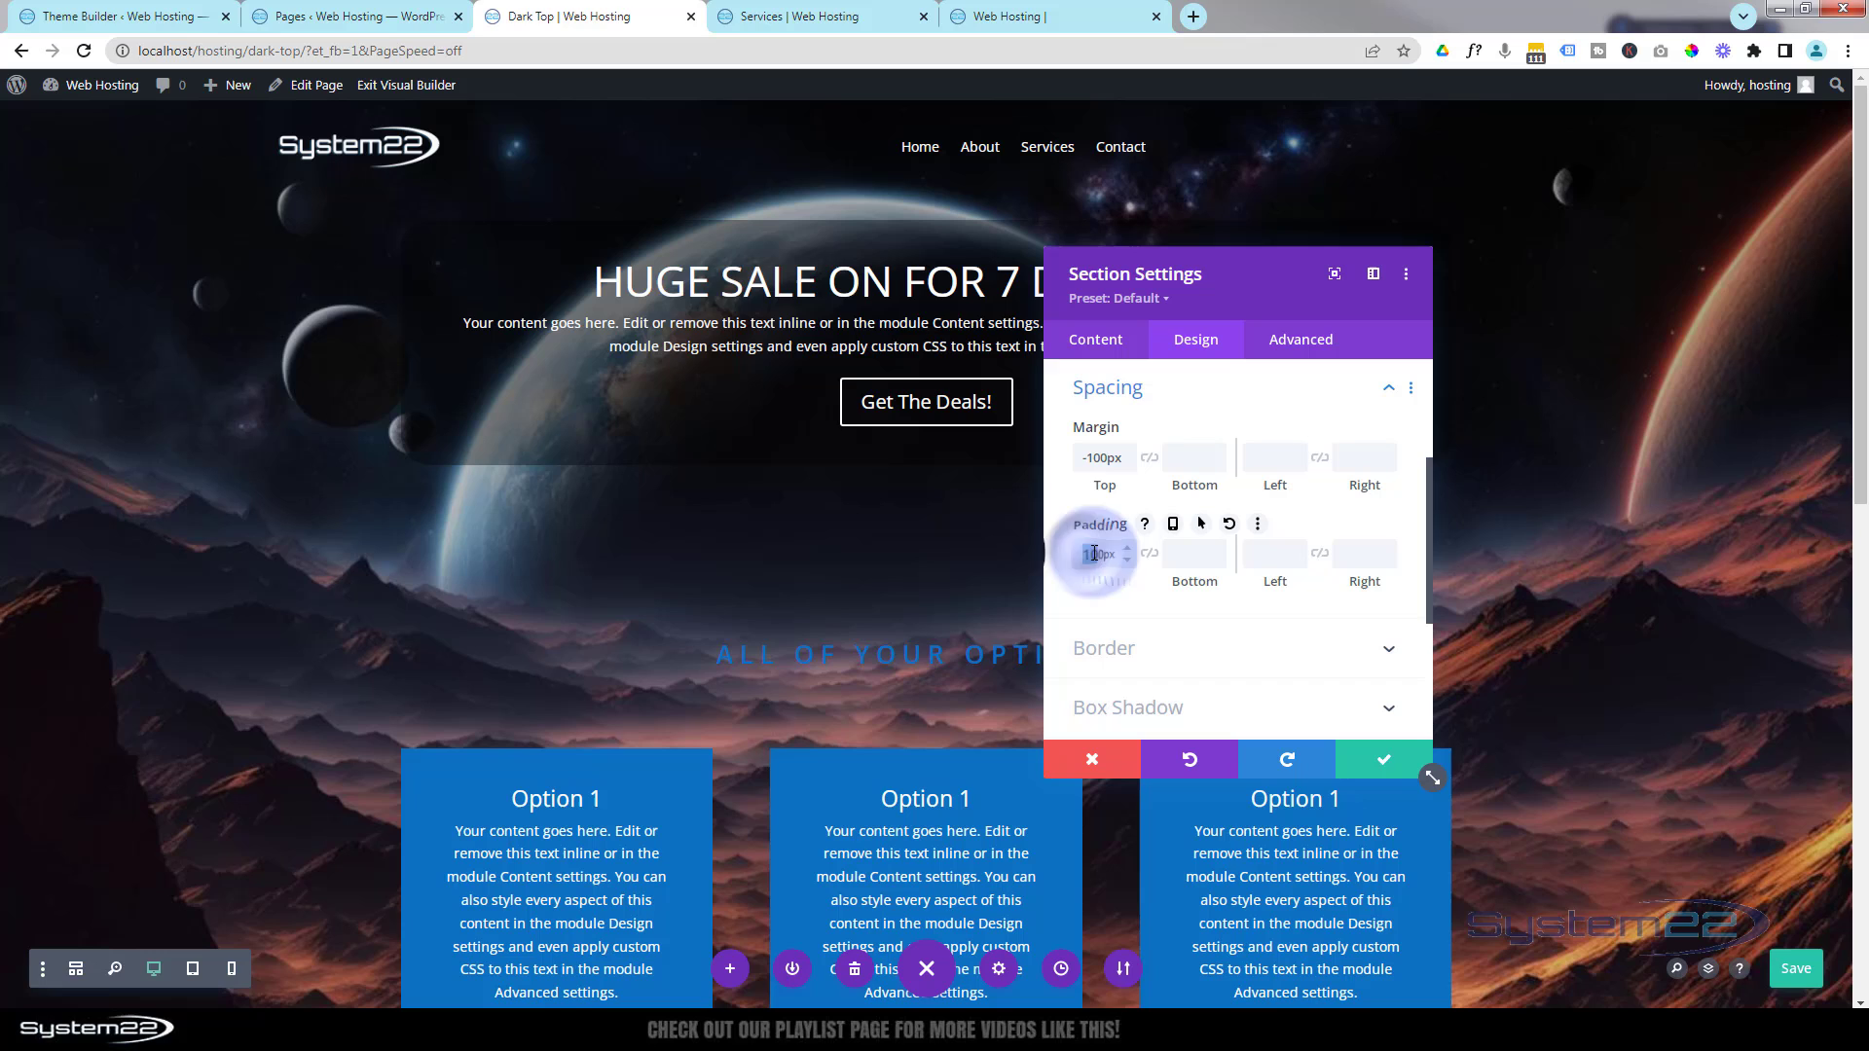
{"action": "type", "text": "2"}
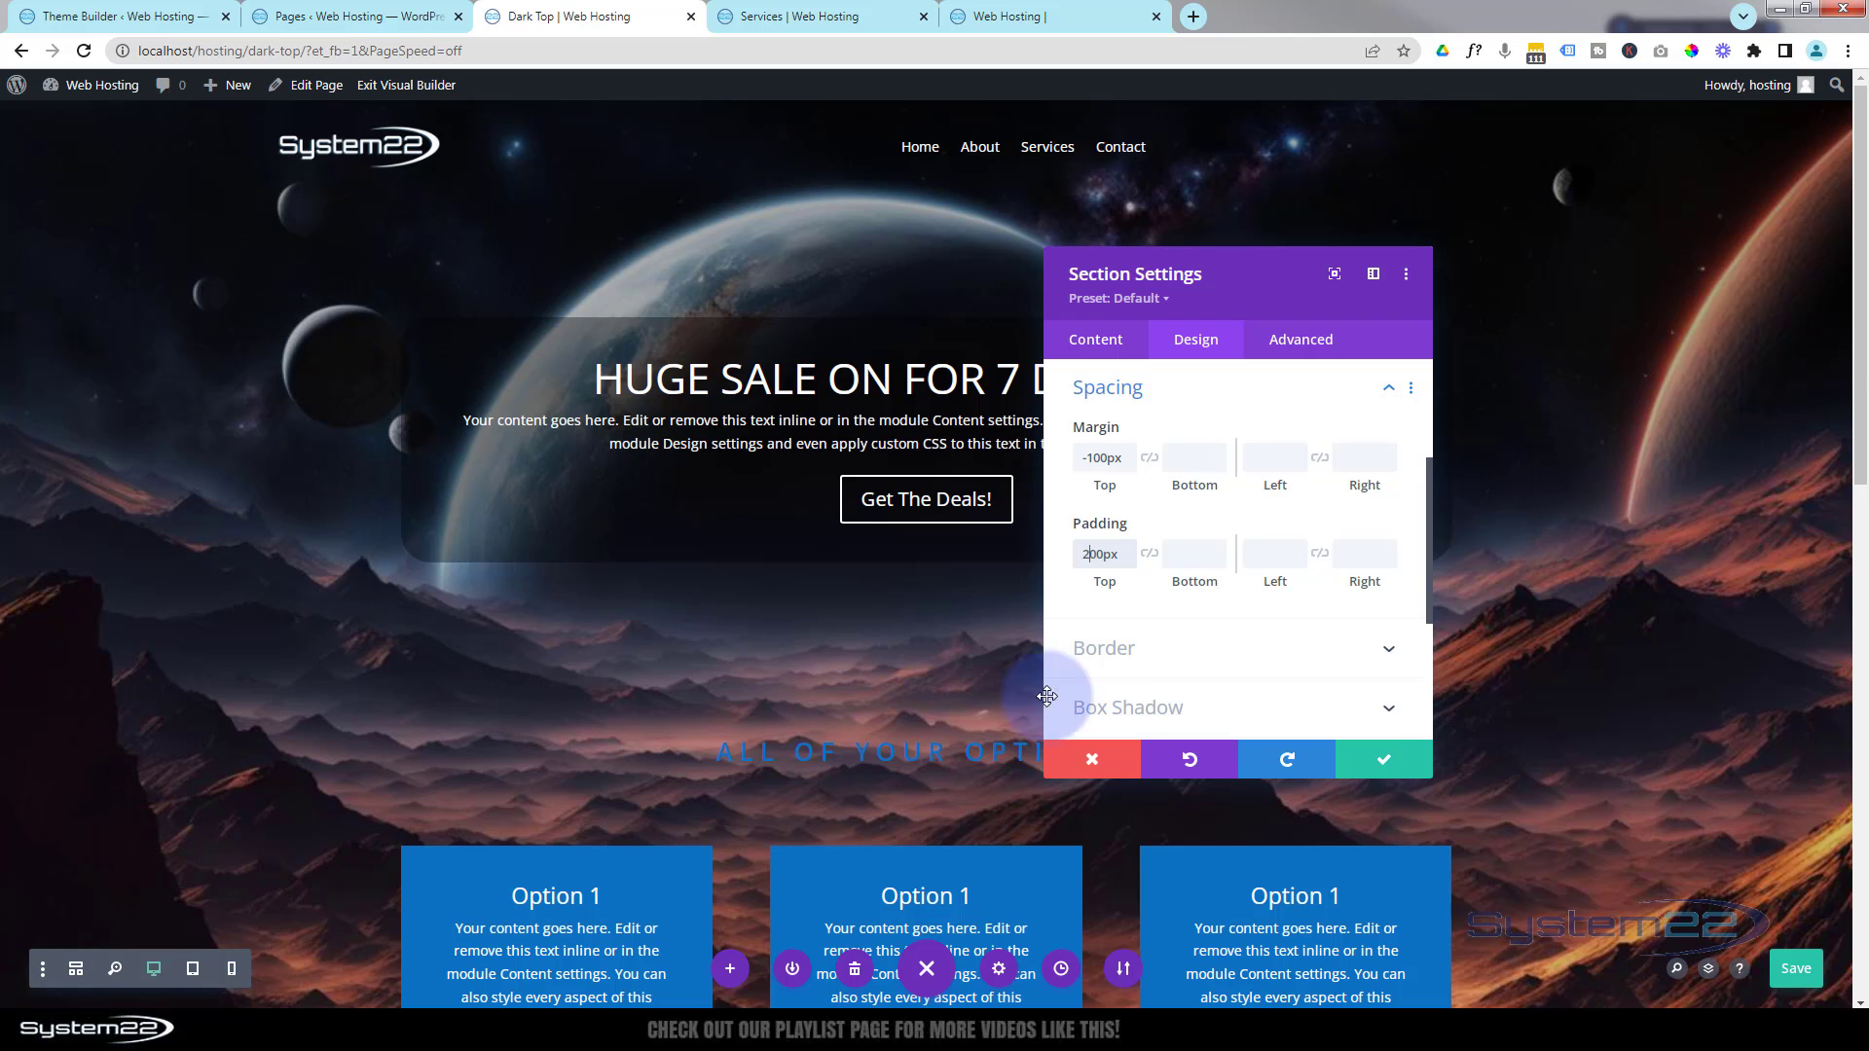
{"action": "left_click", "coordinate": [1379, 763]}
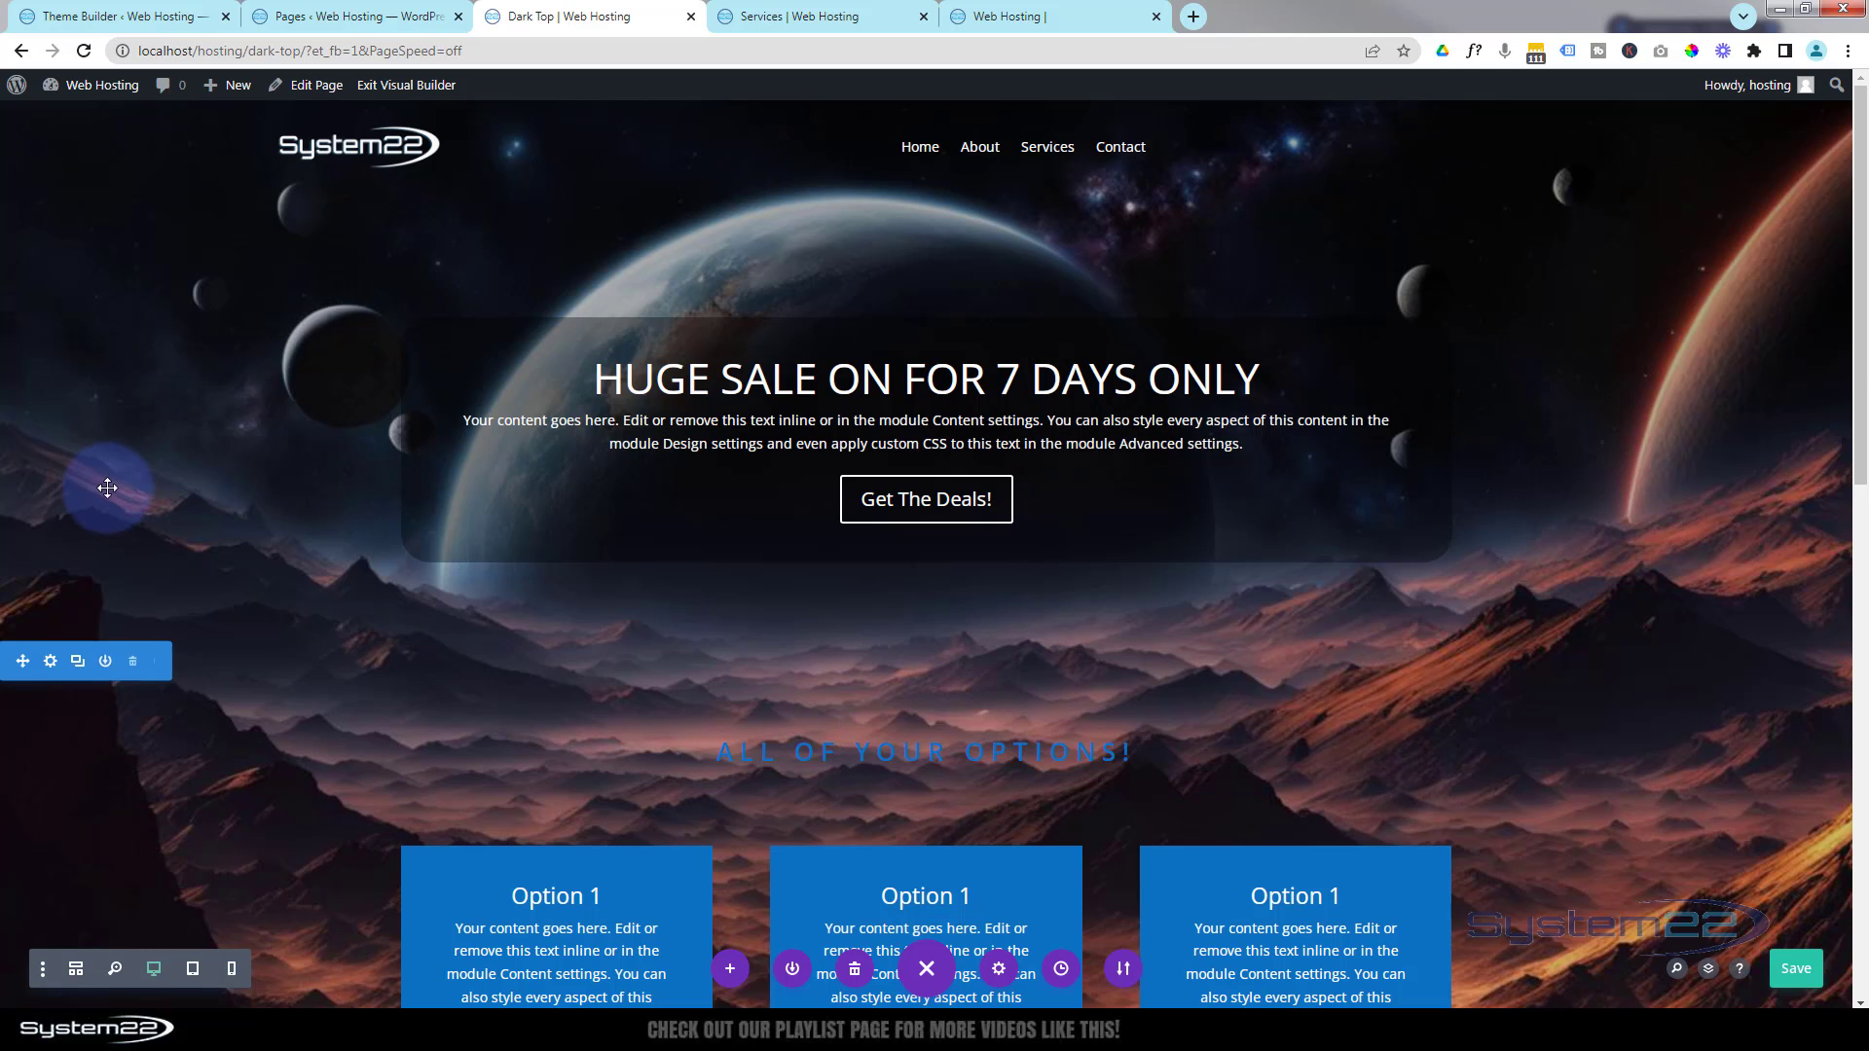
{"action": "scroll", "coordinate": [111, 475], "scroll_direction": "down", "scroll_amount": 2}
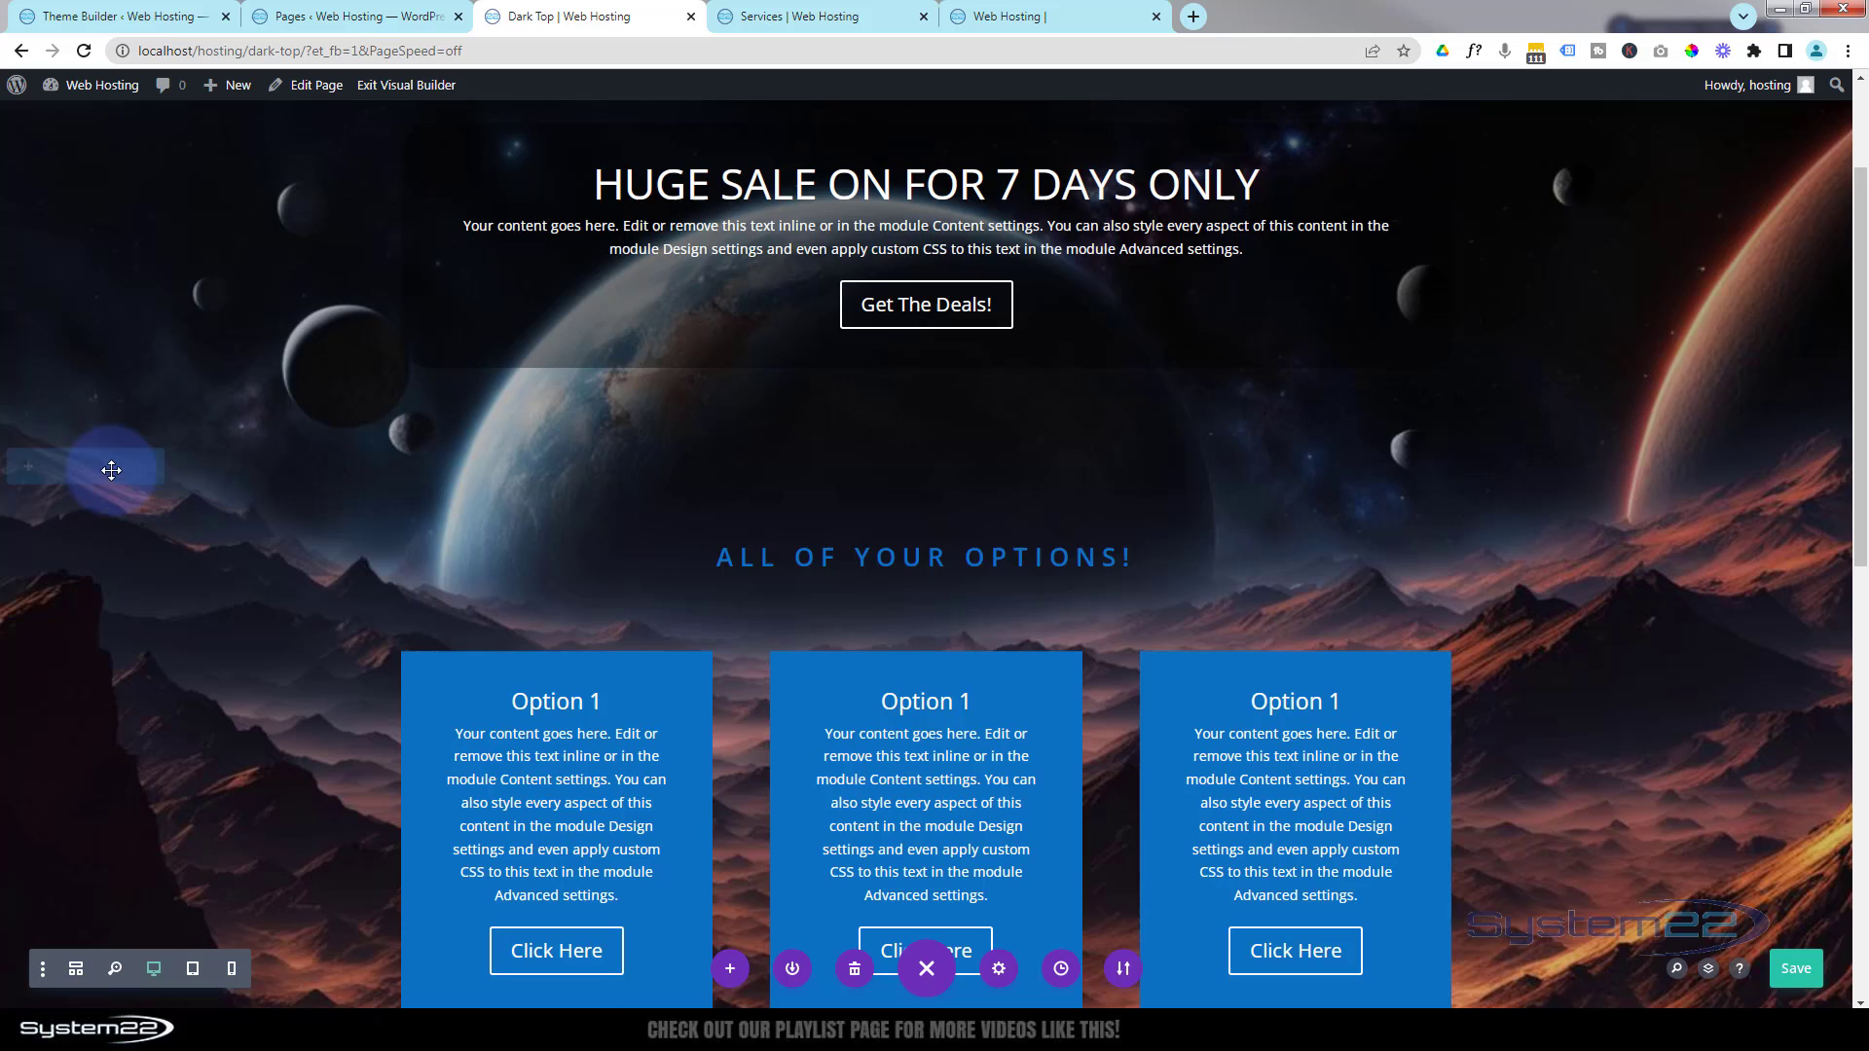
{"action": "scroll", "coordinate": [111, 470], "scroll_direction": "up", "scroll_amount": 2}
{"action": "scroll", "coordinate": [111, 470], "scroll_direction": "down", "scroll_amount": 2}
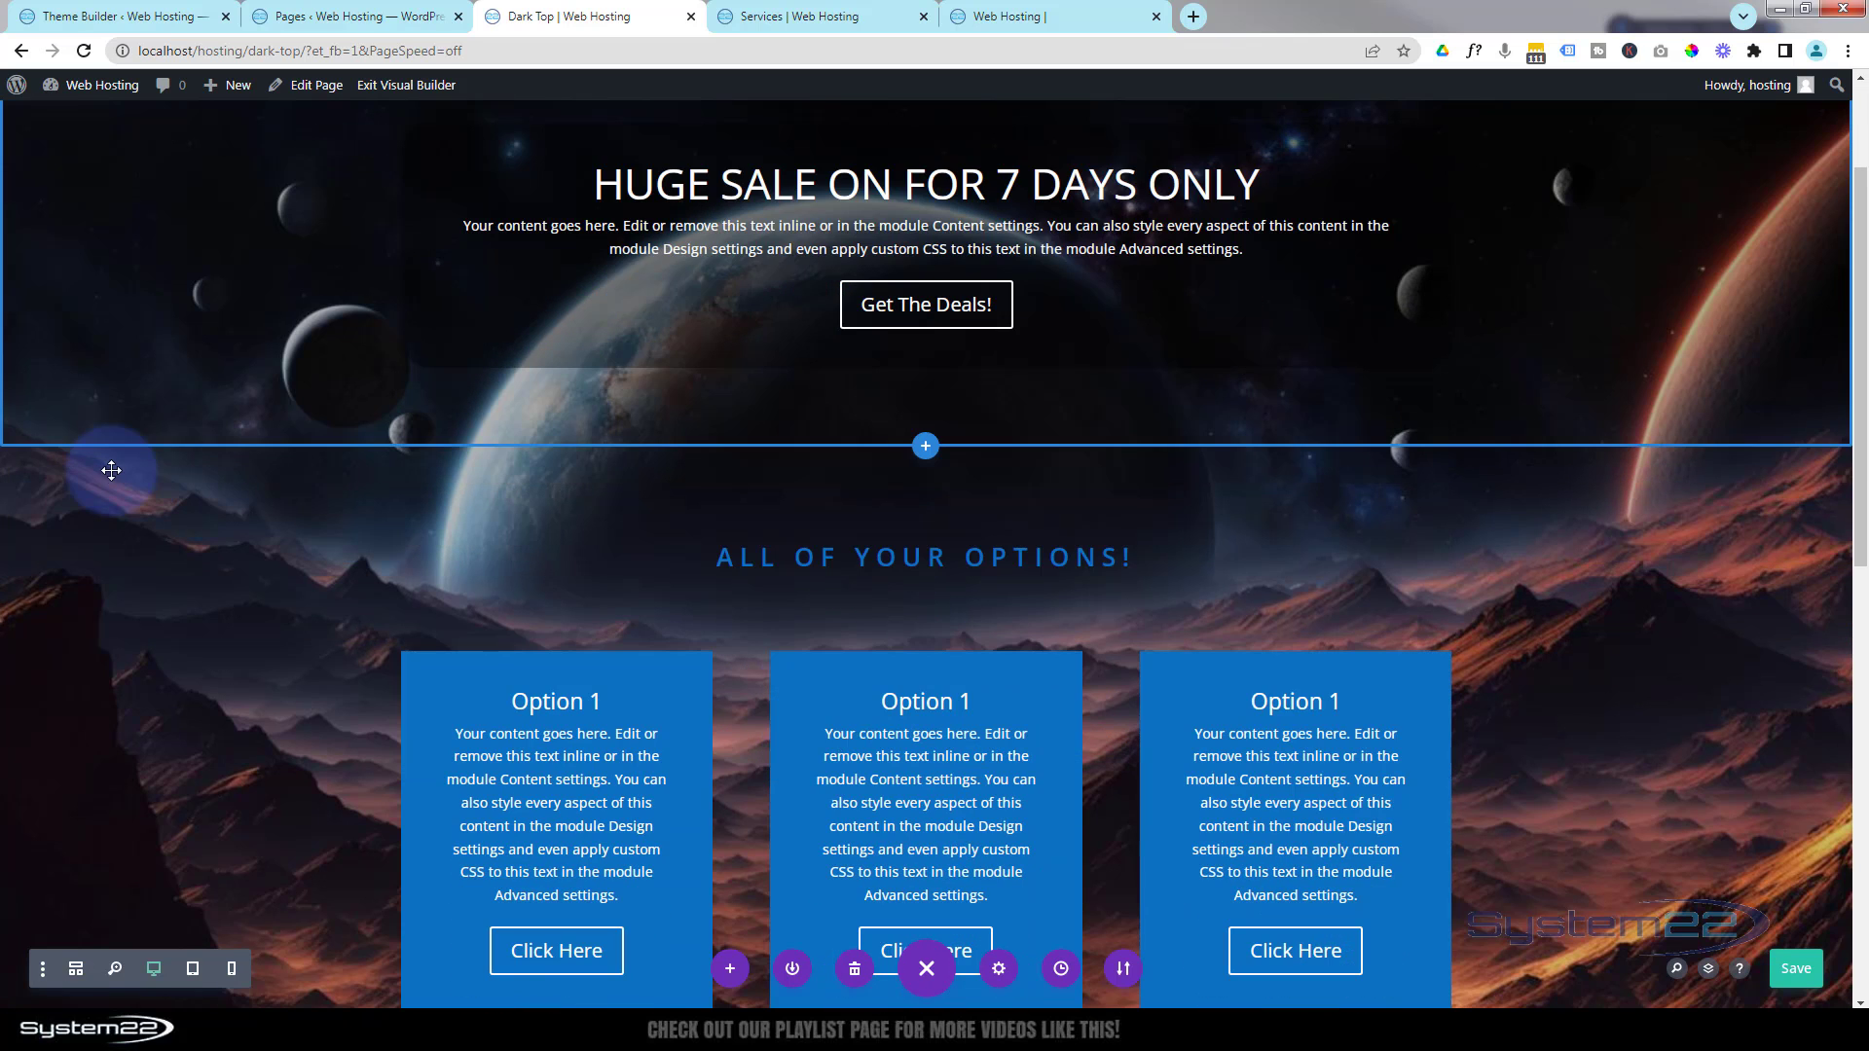
{"action": "scroll", "coordinate": [111, 470], "scroll_direction": "up", "scroll_amount": 2}
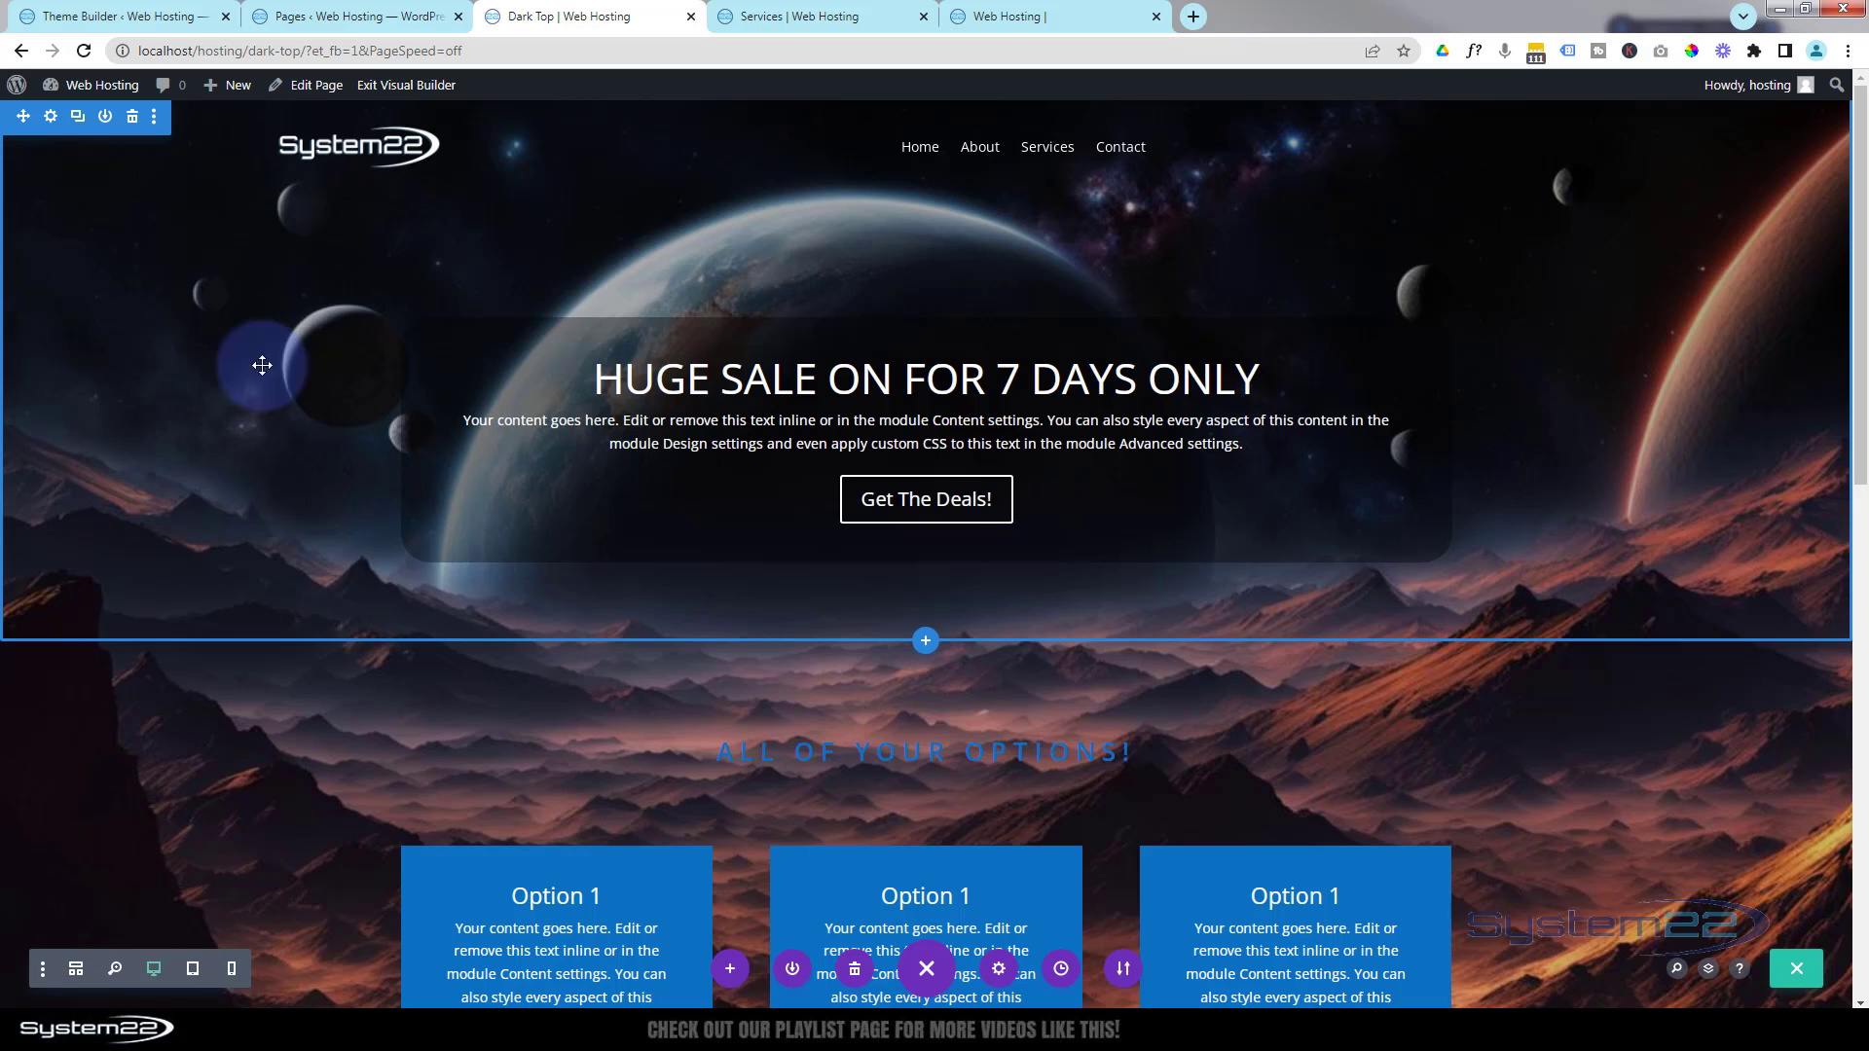
{"action": "mouse_move", "coordinate": [597, 179]}
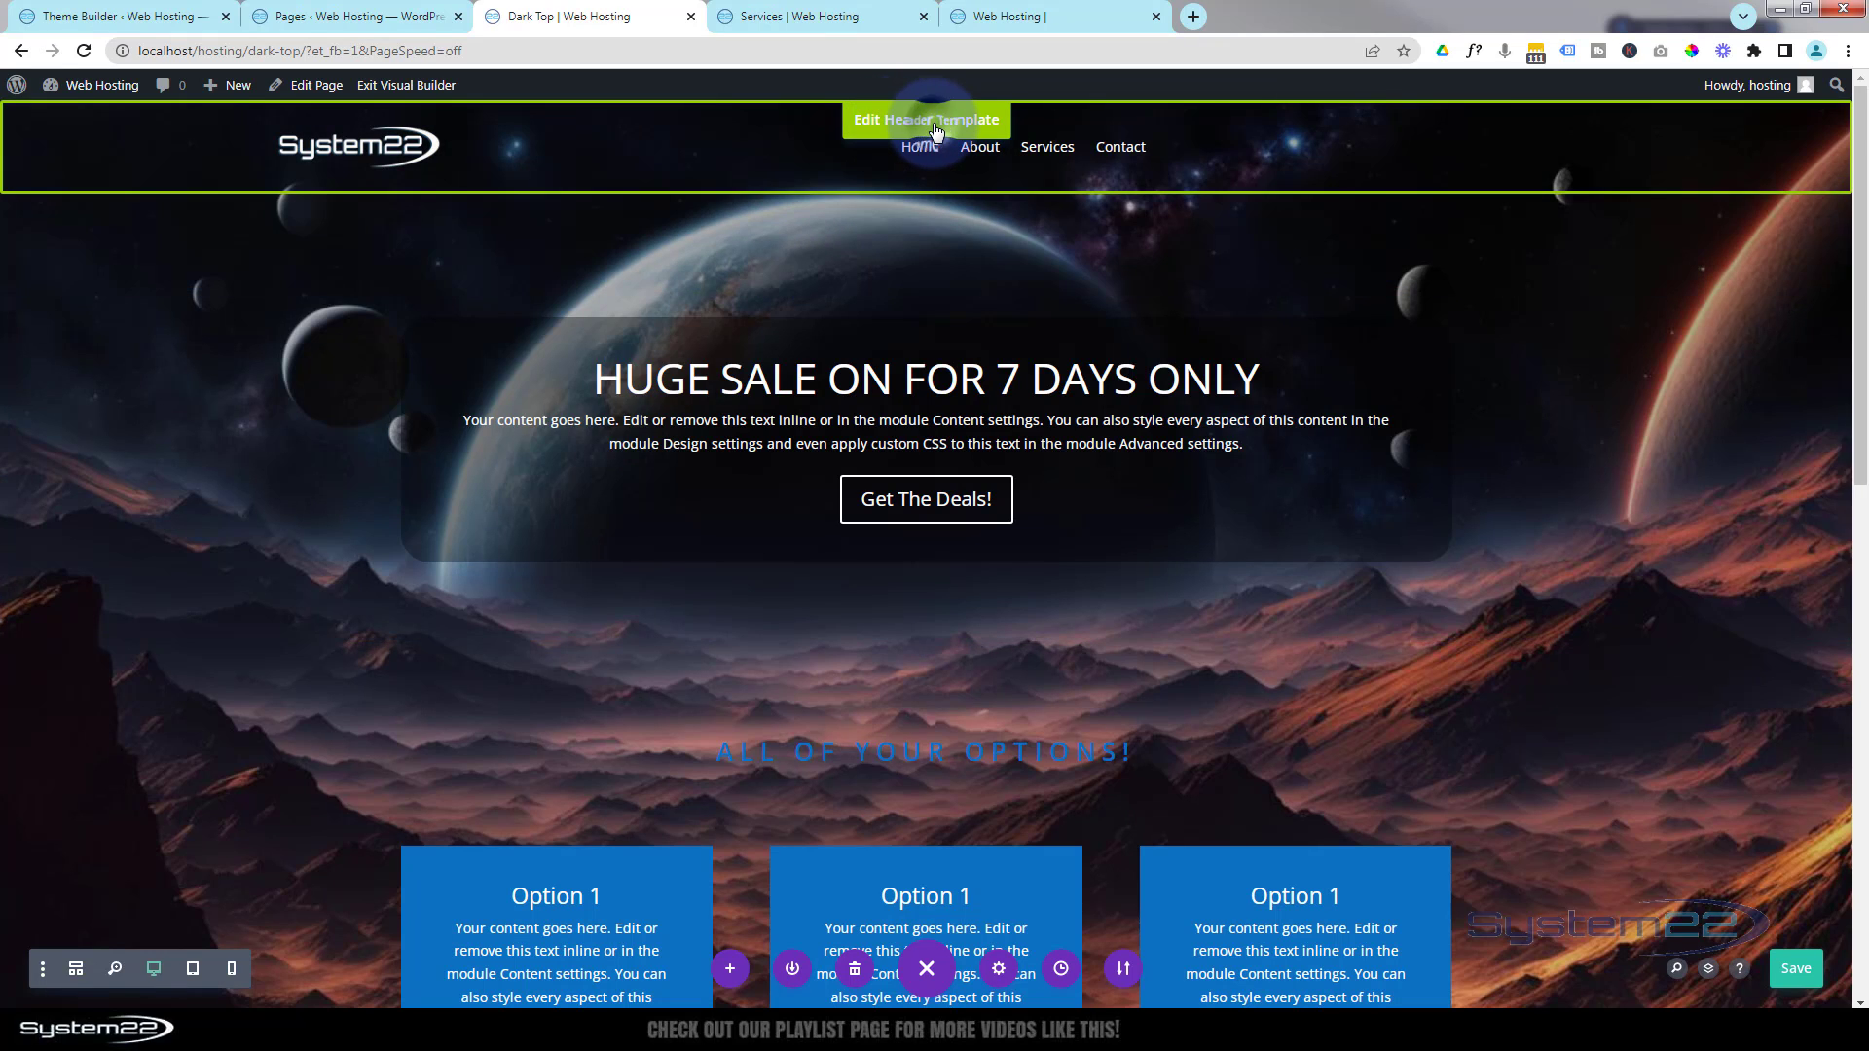
- Set the header section's sticky position to Stick to Top
{"action": "left_click", "coordinate": [935, 130]}
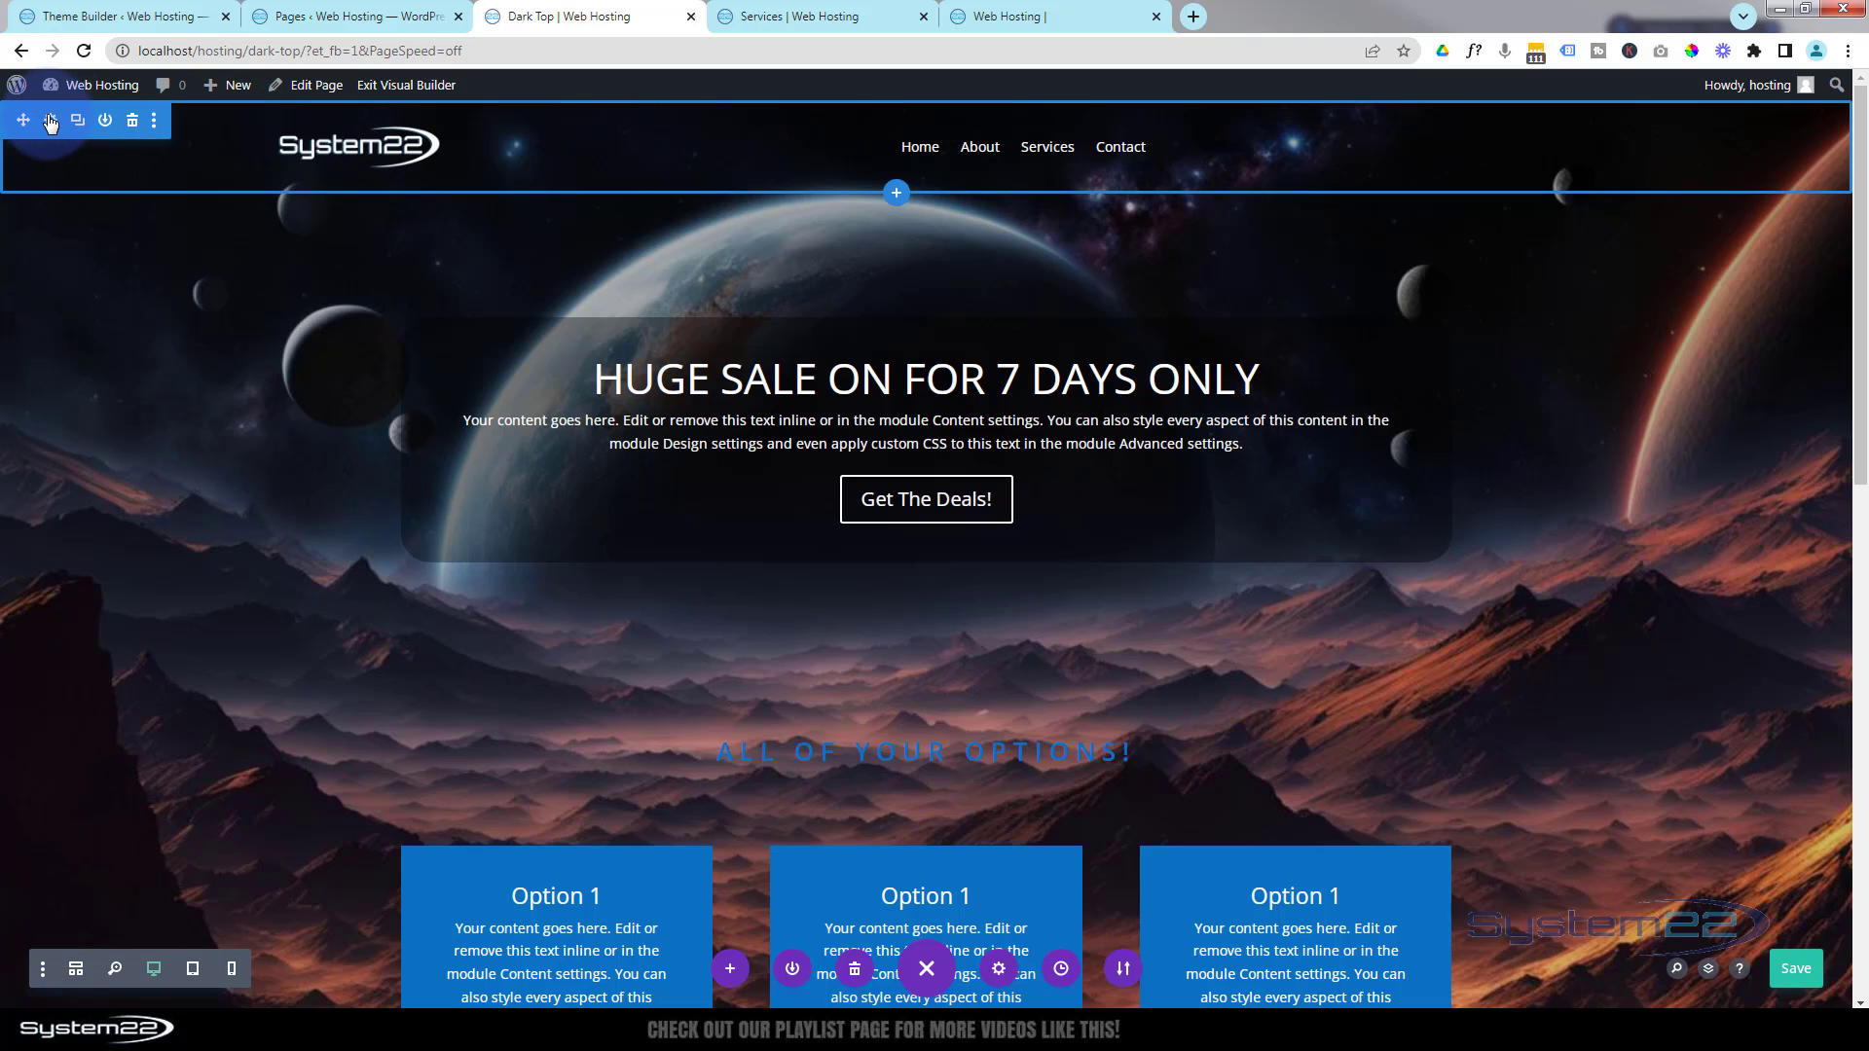
{"action": "left_click", "coordinate": [51, 121]}
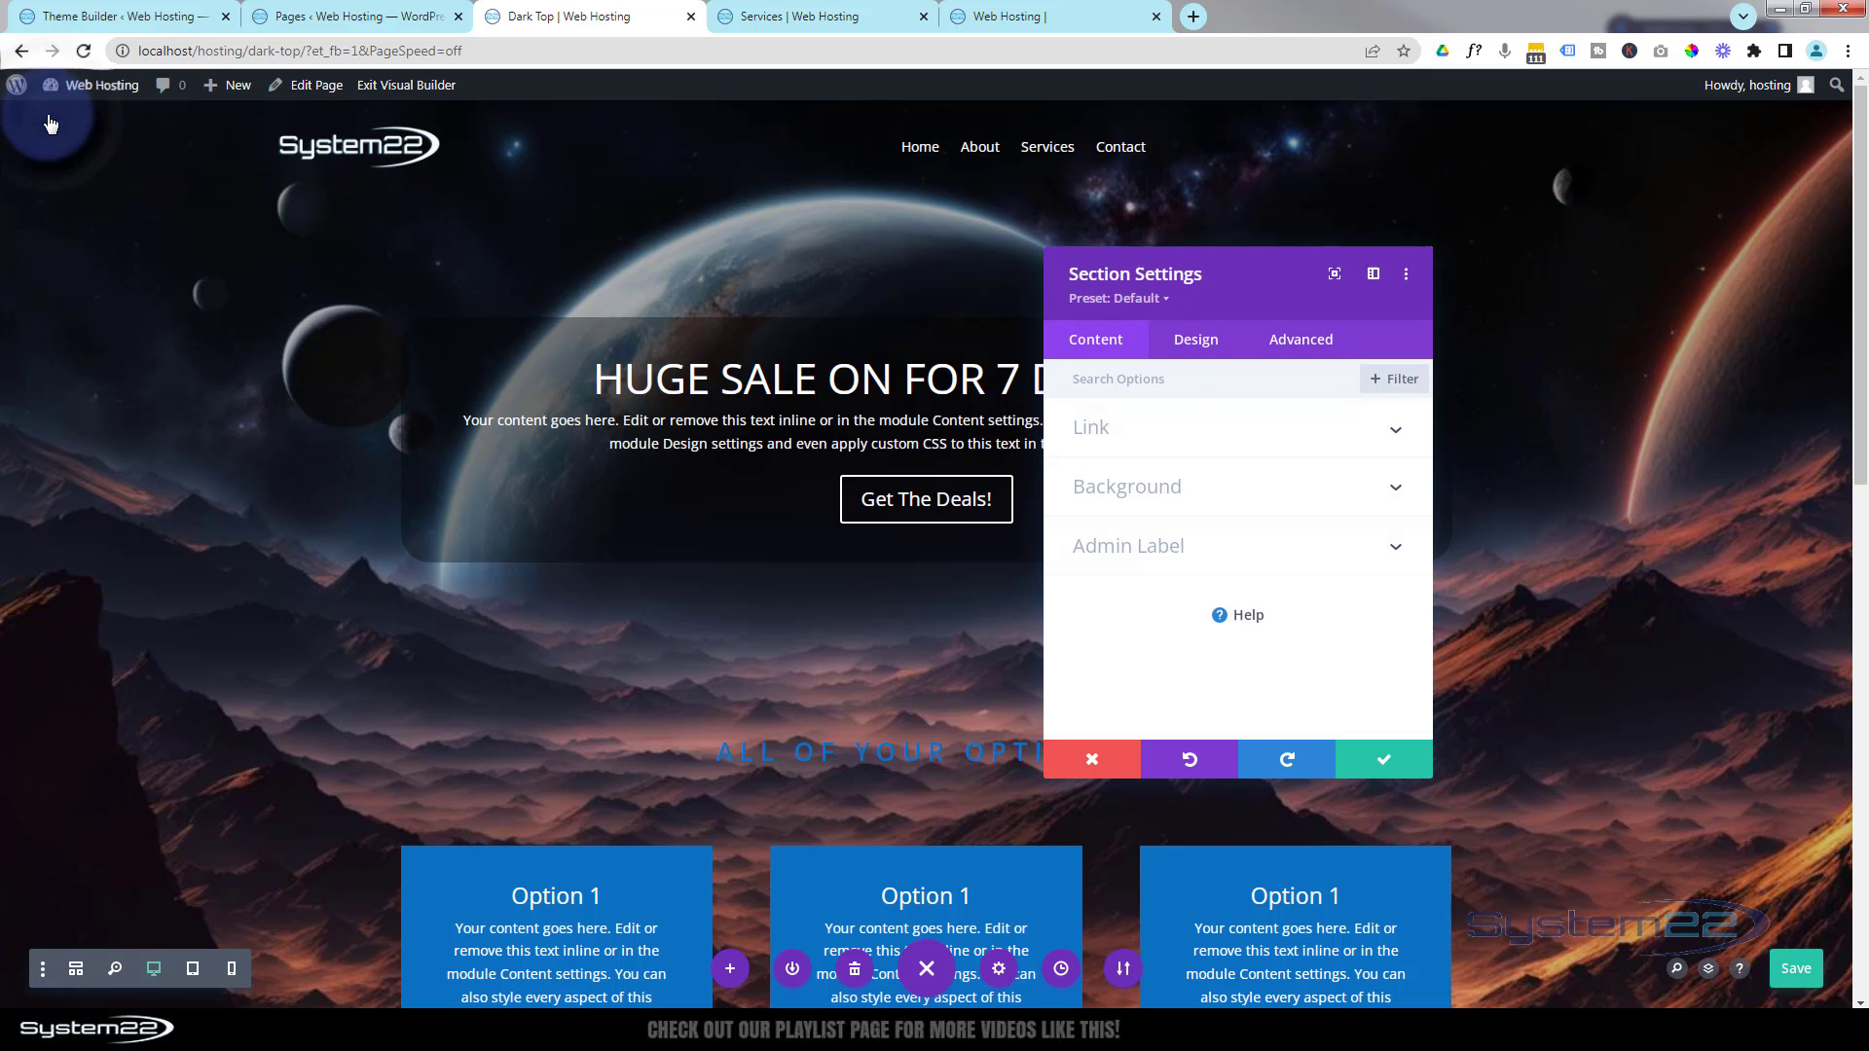
{"action": "left_click", "coordinate": [1329, 348]}
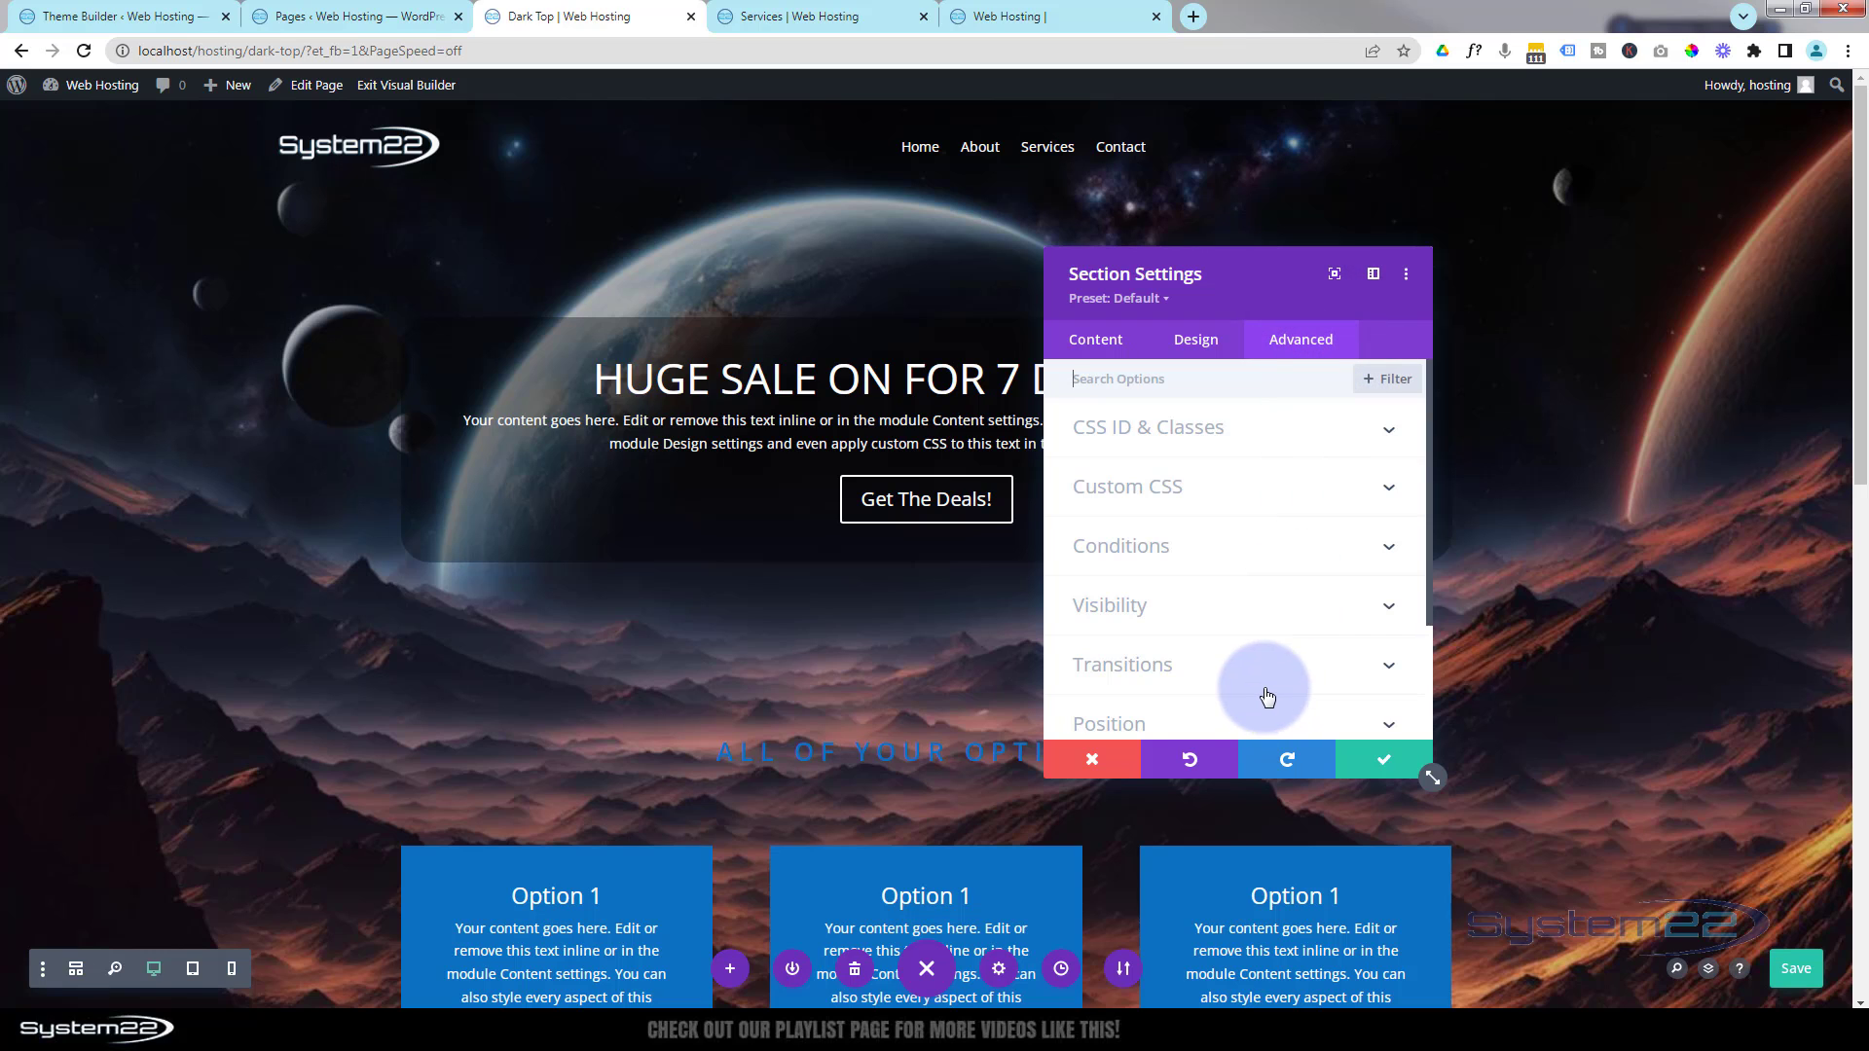
{"action": "scroll", "coordinate": [1266, 692], "scroll_direction": "down", "scroll_amount": 3}
{"action": "left_click", "coordinate": [1229, 623]}
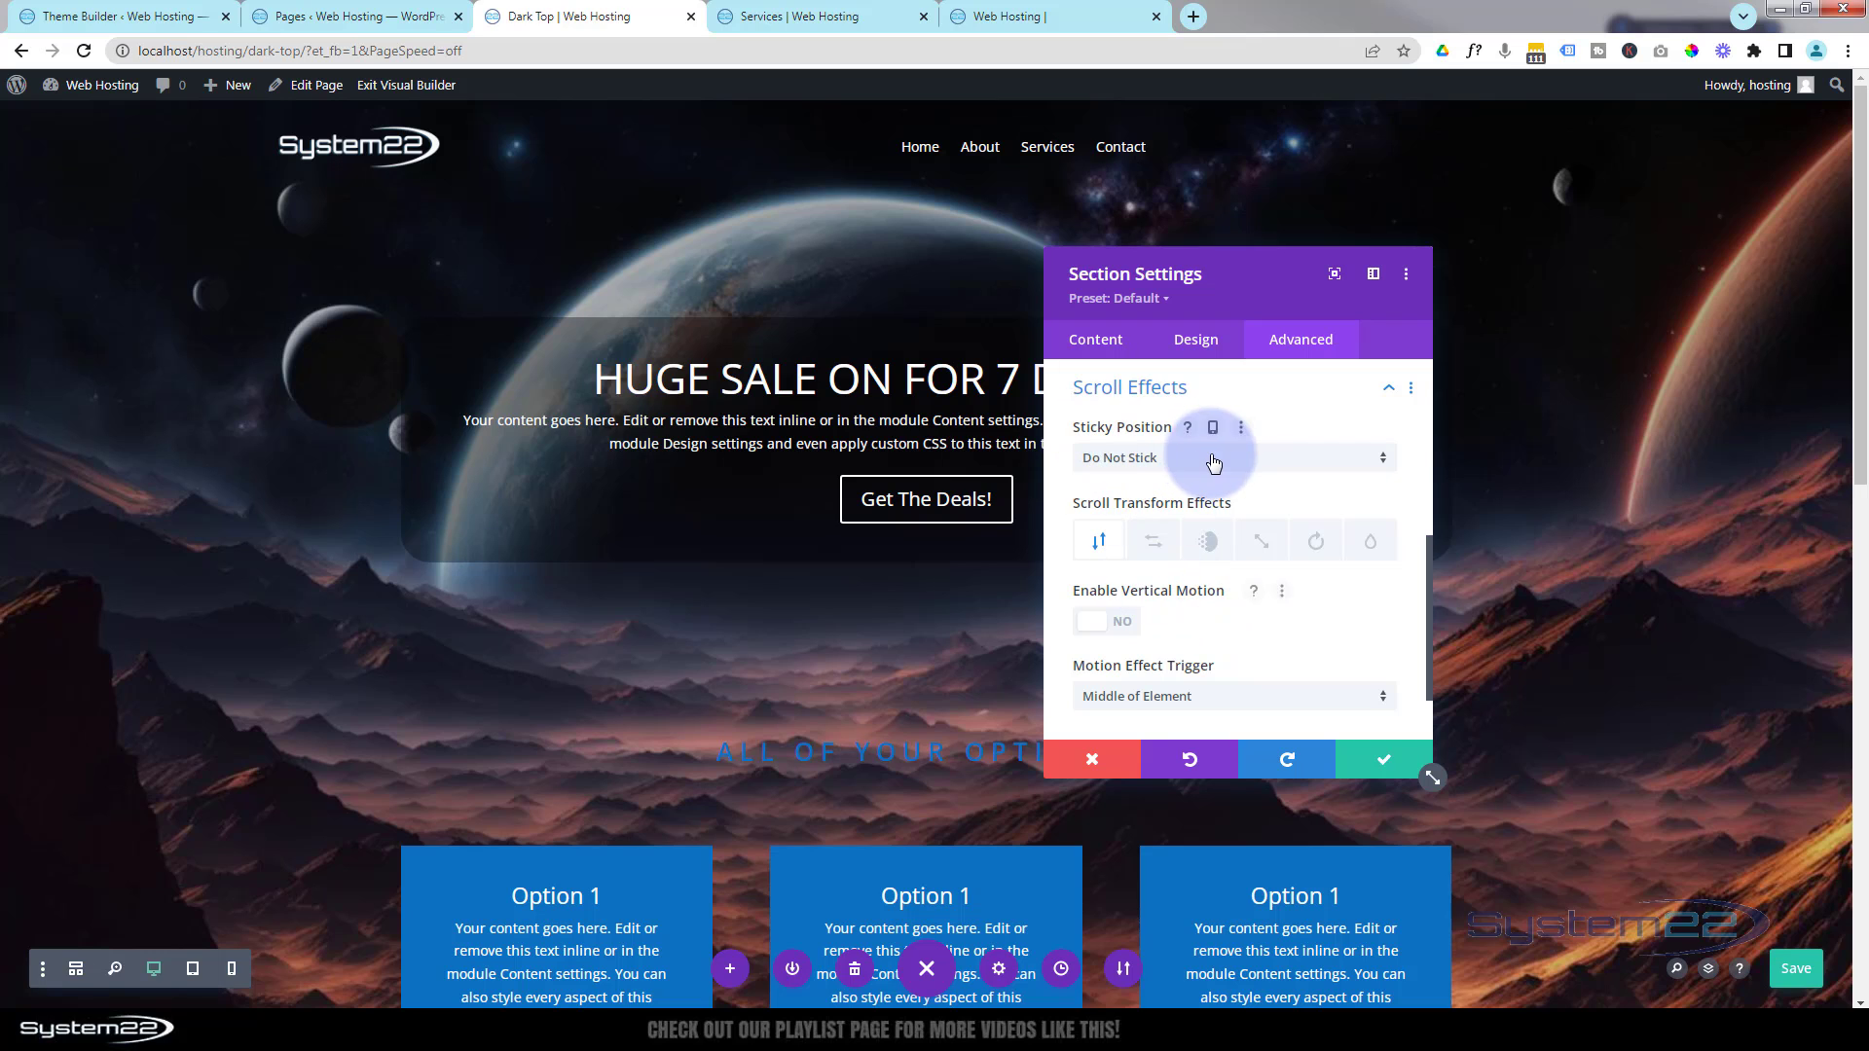
{"action": "left_click", "coordinate": [1214, 462]}
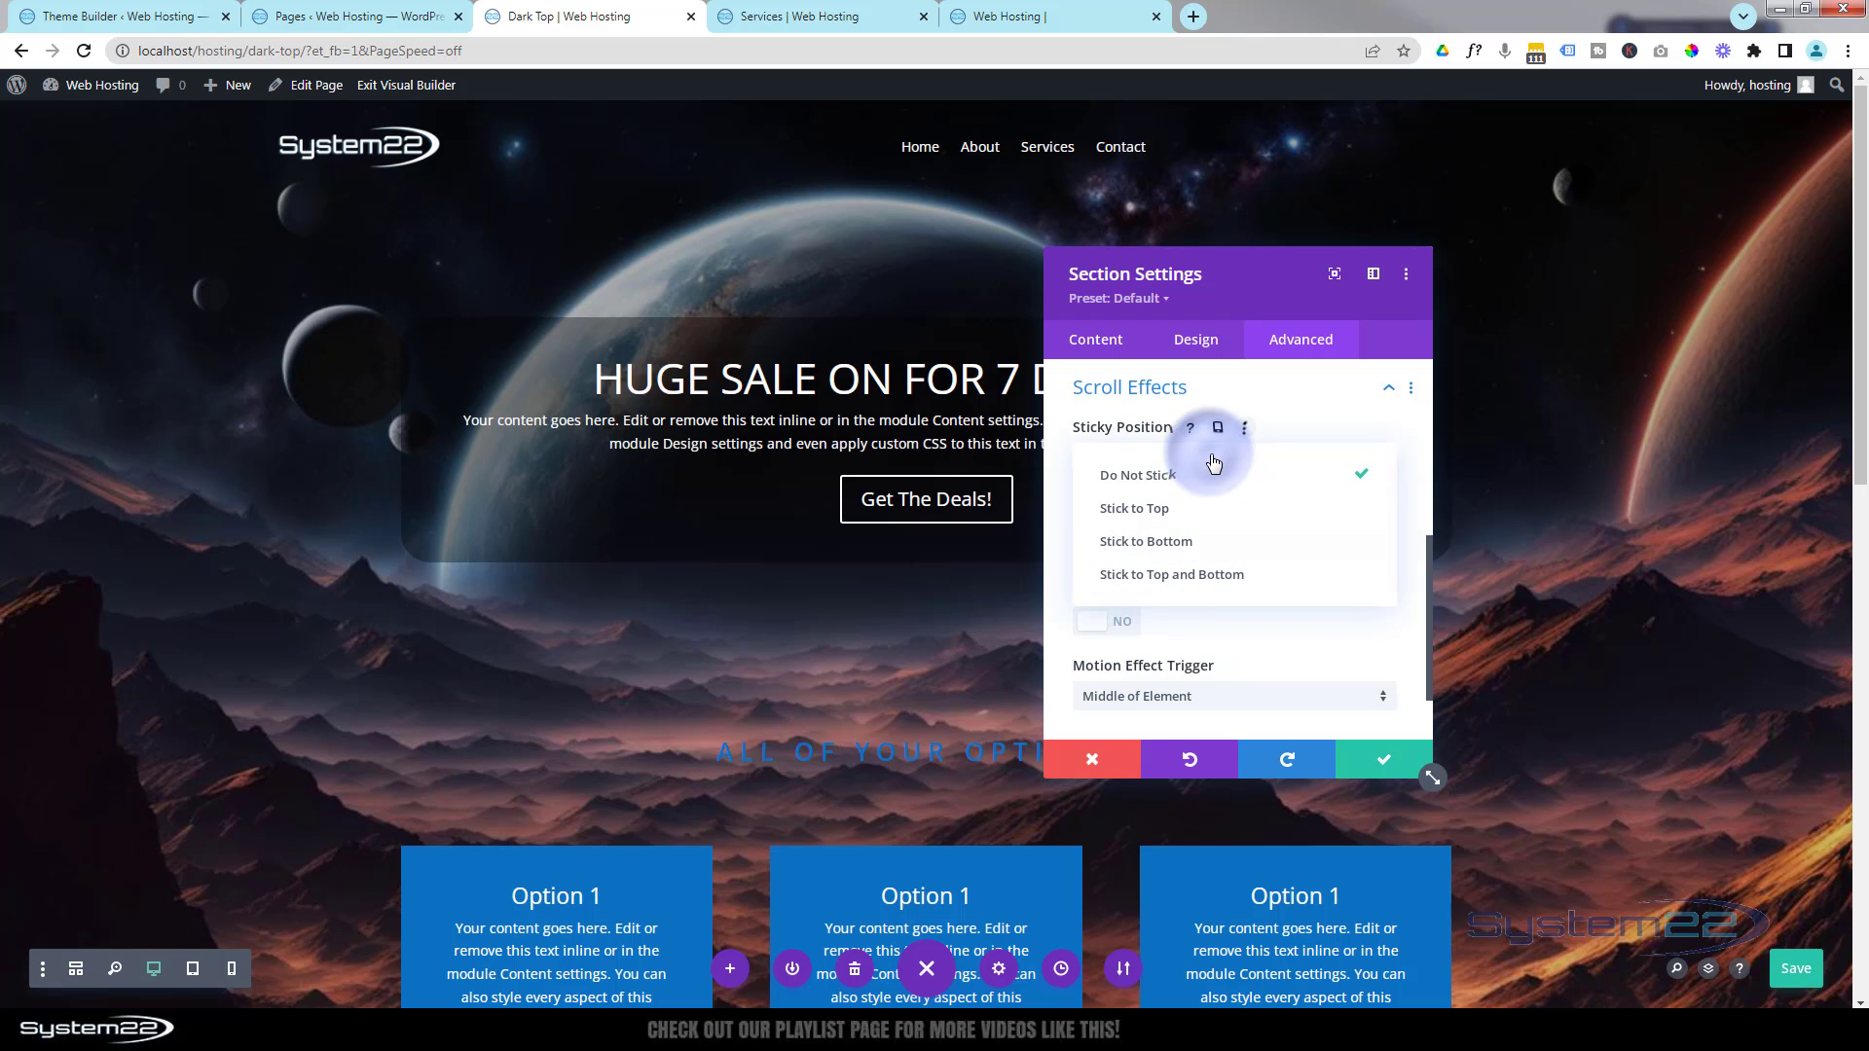
{"action": "left_click", "coordinate": [1181, 507]}
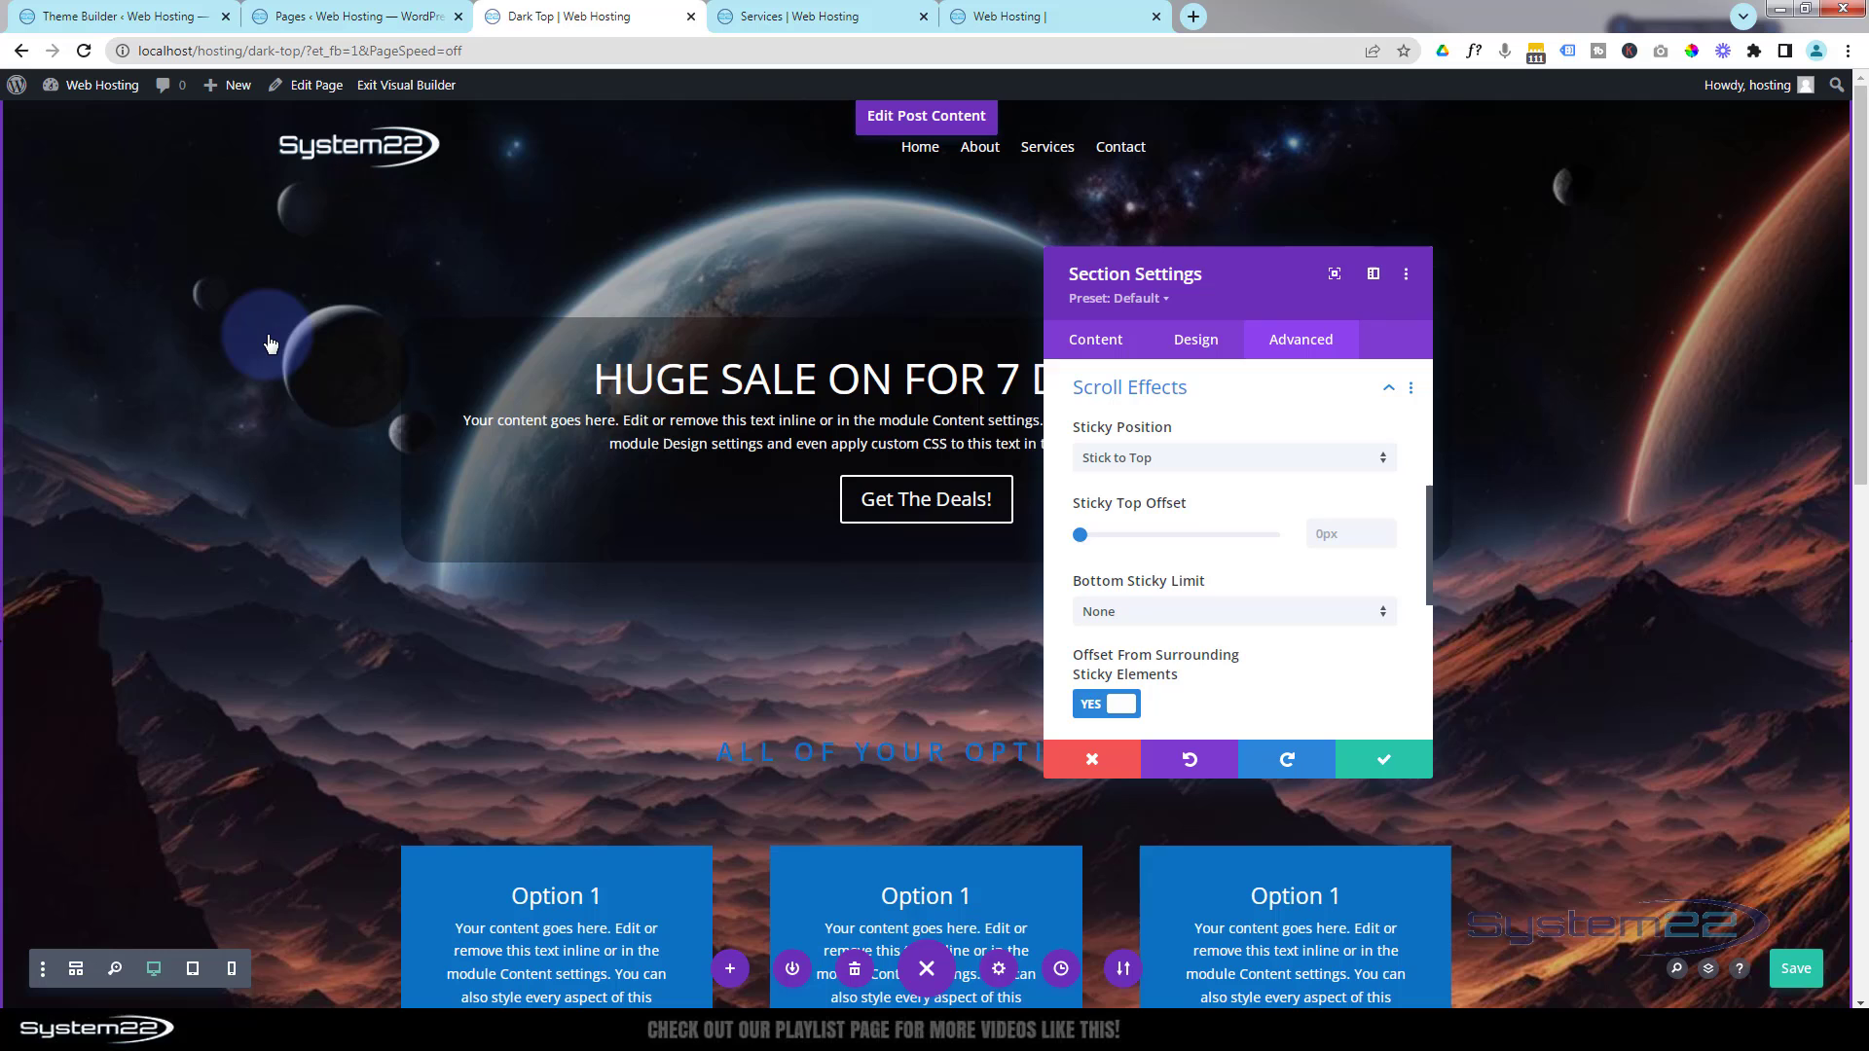
- Scroll the page preview up and down to check the header stays stuck
{"action": "scroll", "coordinate": [270, 343], "scroll_direction": "down", "scroll_amount": 4}
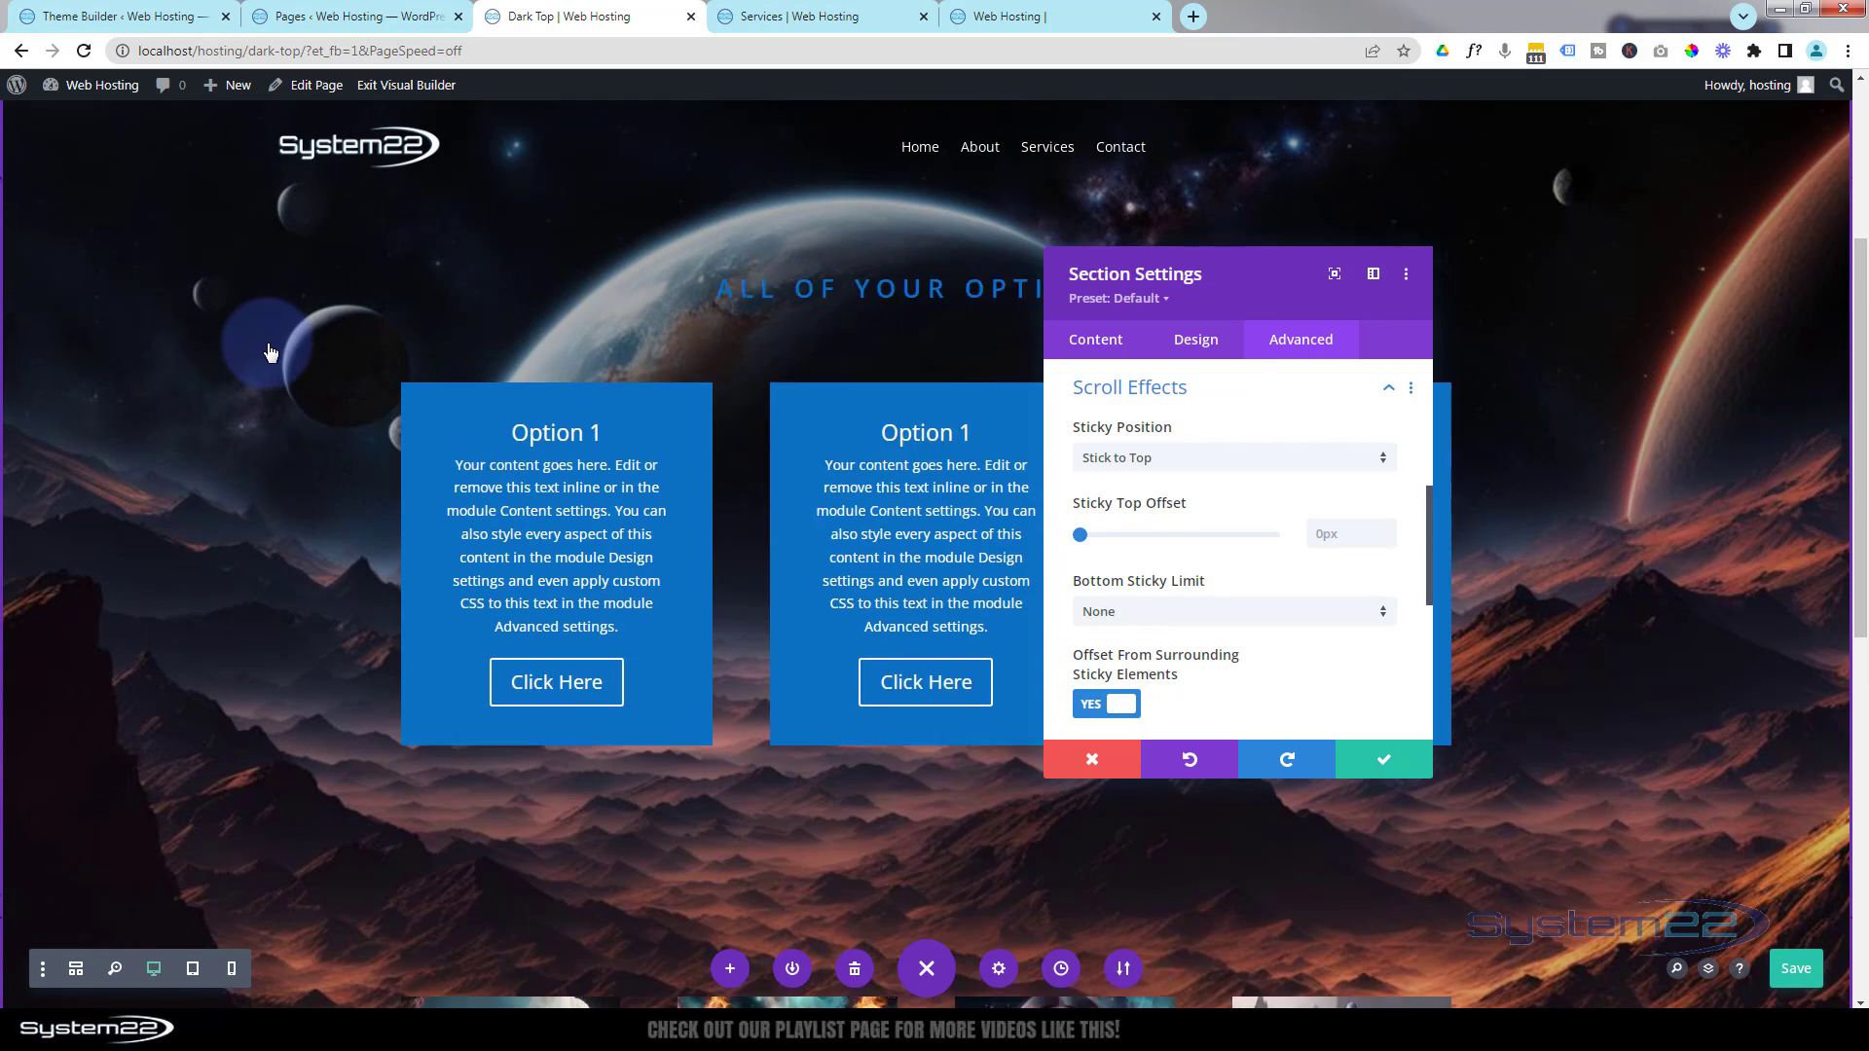
{"action": "scroll", "coordinate": [270, 350], "scroll_direction": "up", "scroll_amount": 2}
{"action": "scroll", "coordinate": [271, 353], "scroll_direction": "up", "scroll_amount": 4}
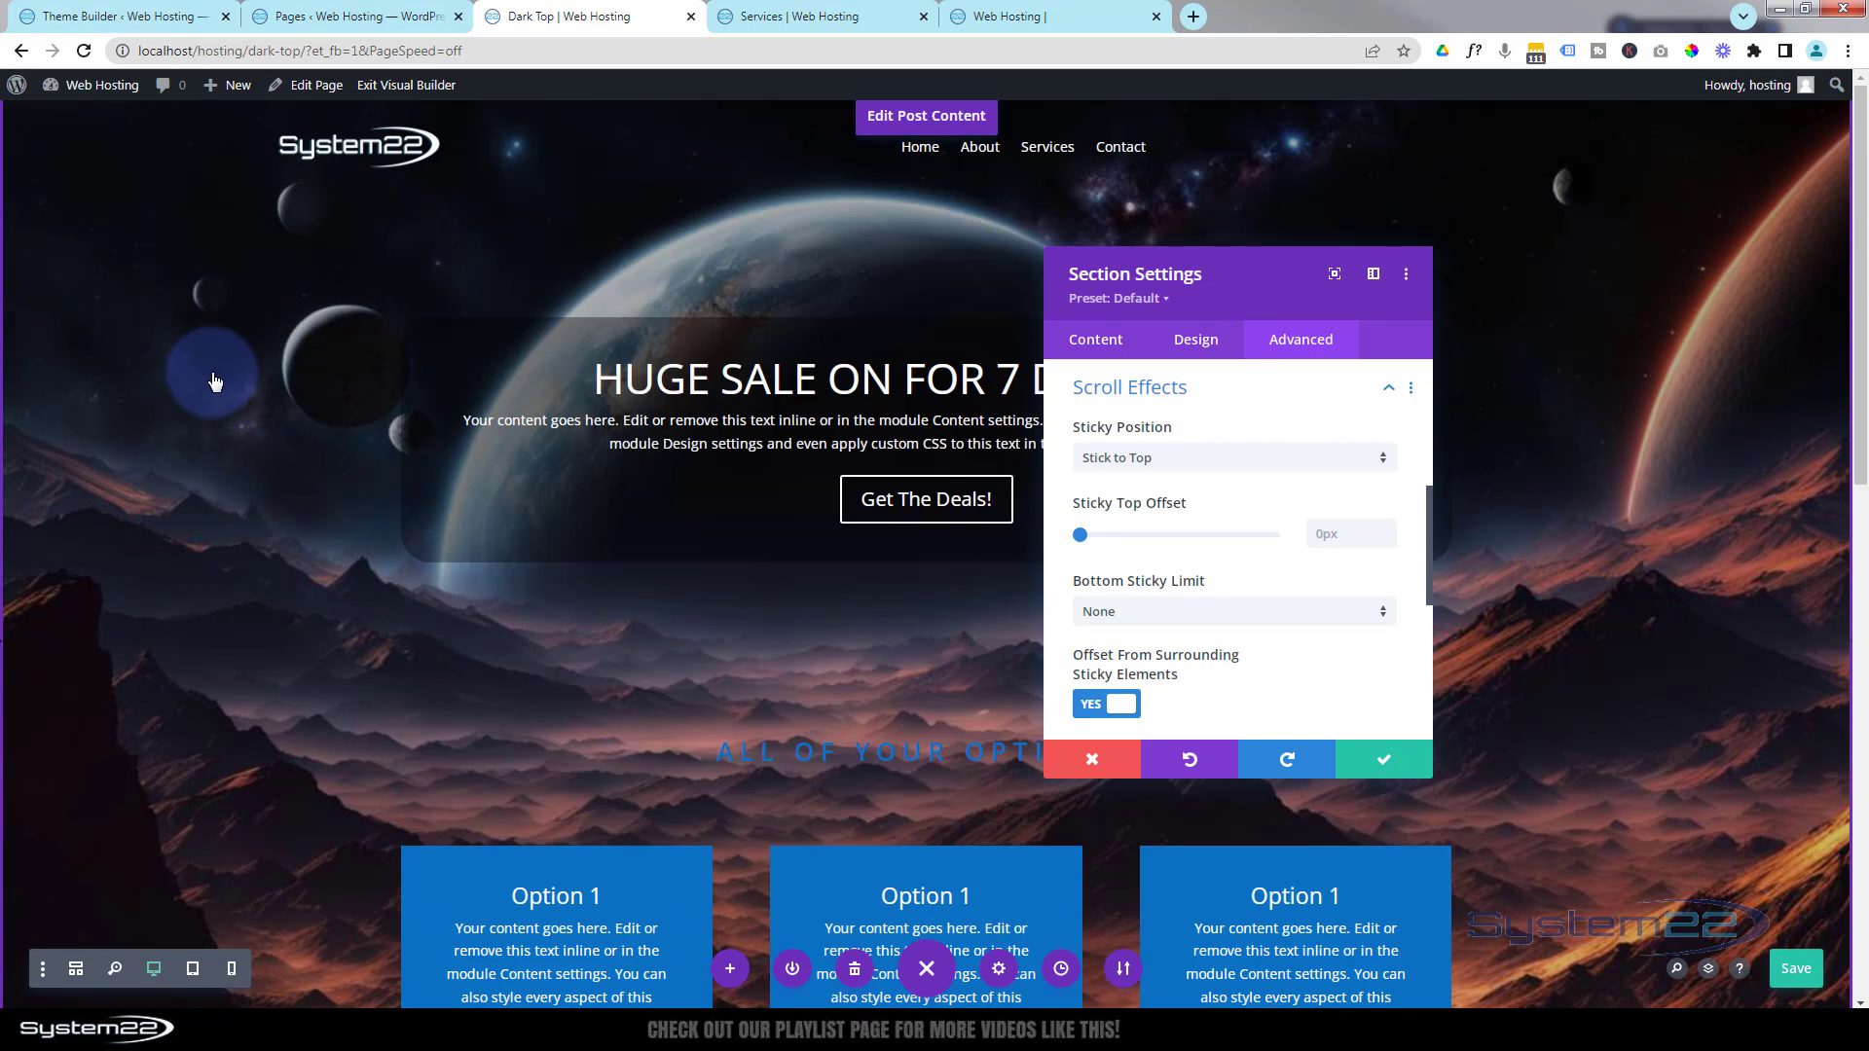
{"action": "scroll", "coordinate": [216, 380], "scroll_direction": "down", "scroll_amount": 2}
{"action": "scroll", "coordinate": [216, 379], "scroll_direction": "down", "scroll_amount": 2}
{"action": "scroll", "coordinate": [216, 380], "scroll_direction": "up", "scroll_amount": 3}
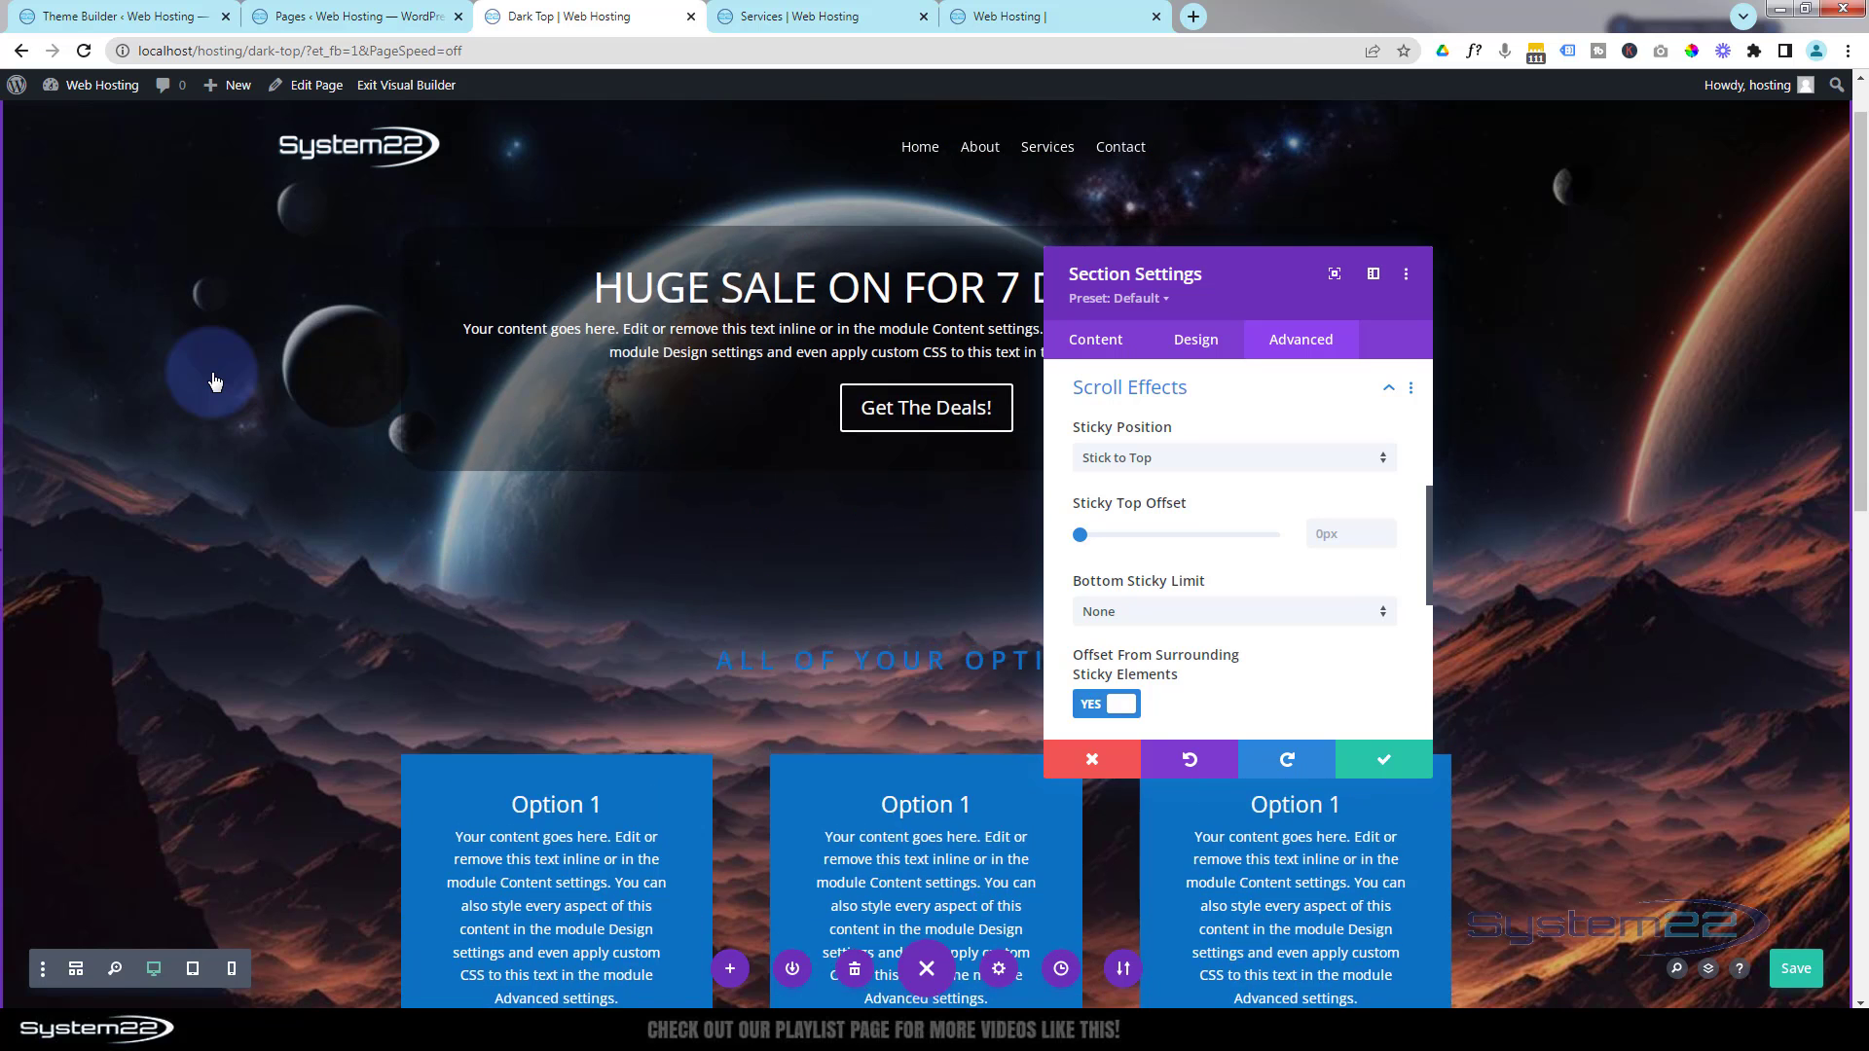
{"action": "scroll", "coordinate": [216, 380], "scroll_direction": "down", "scroll_amount": 3}
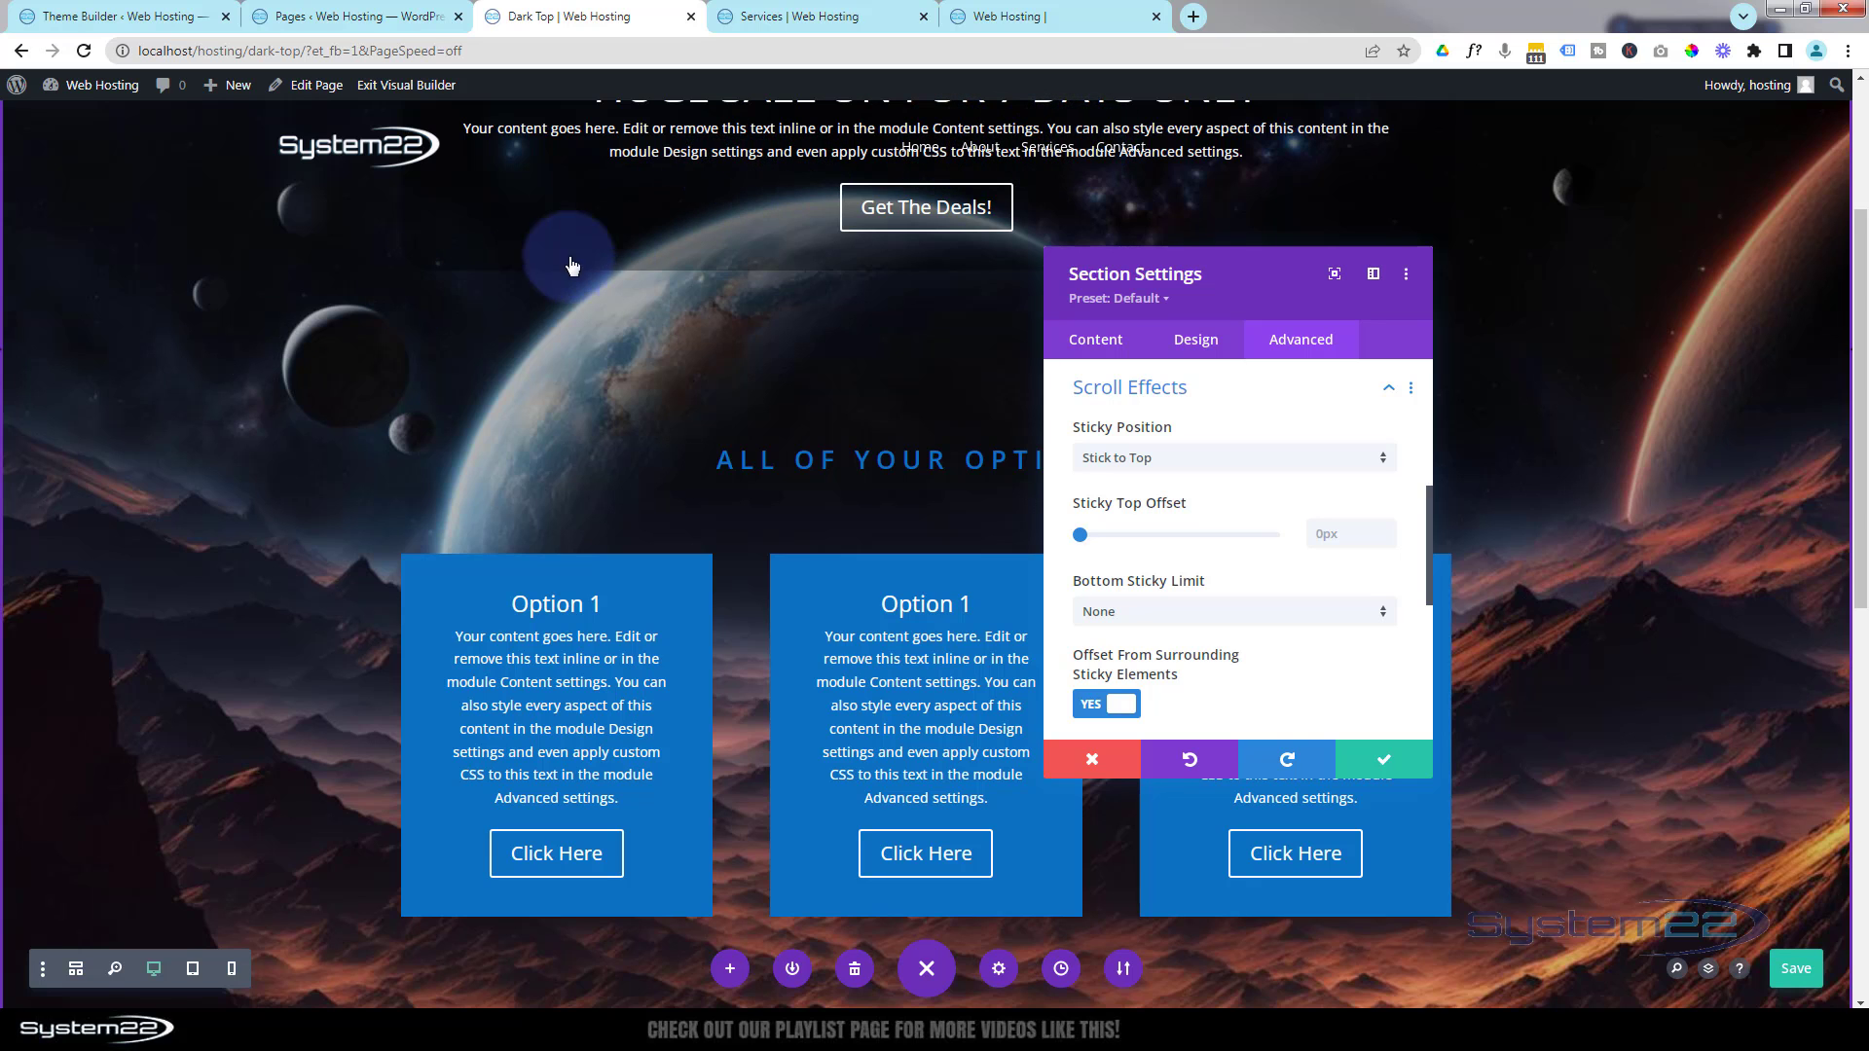
{"action": "scroll", "coordinate": [465, 312], "scroll_direction": "up", "scroll_amount": 3}
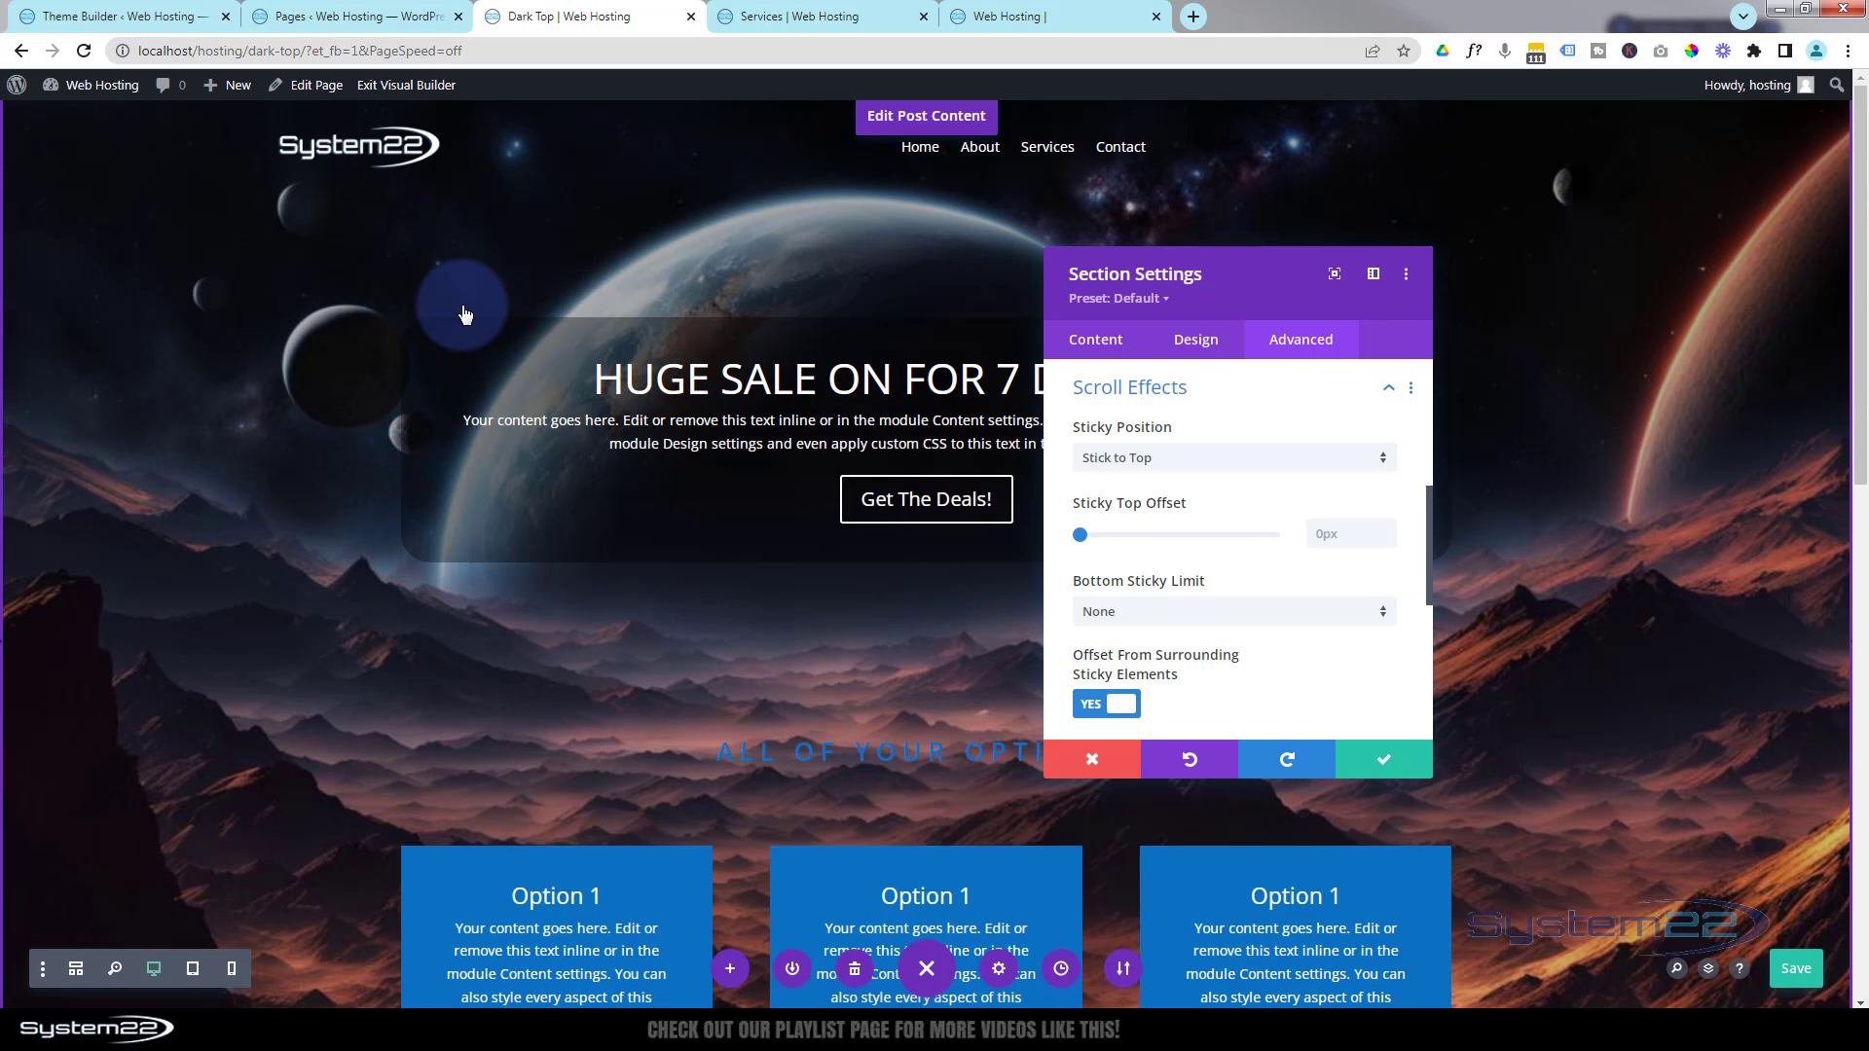
- Set the header section's normal background to black with opacity lowered to transparent
{"action": "left_click", "coordinate": [1106, 349]}
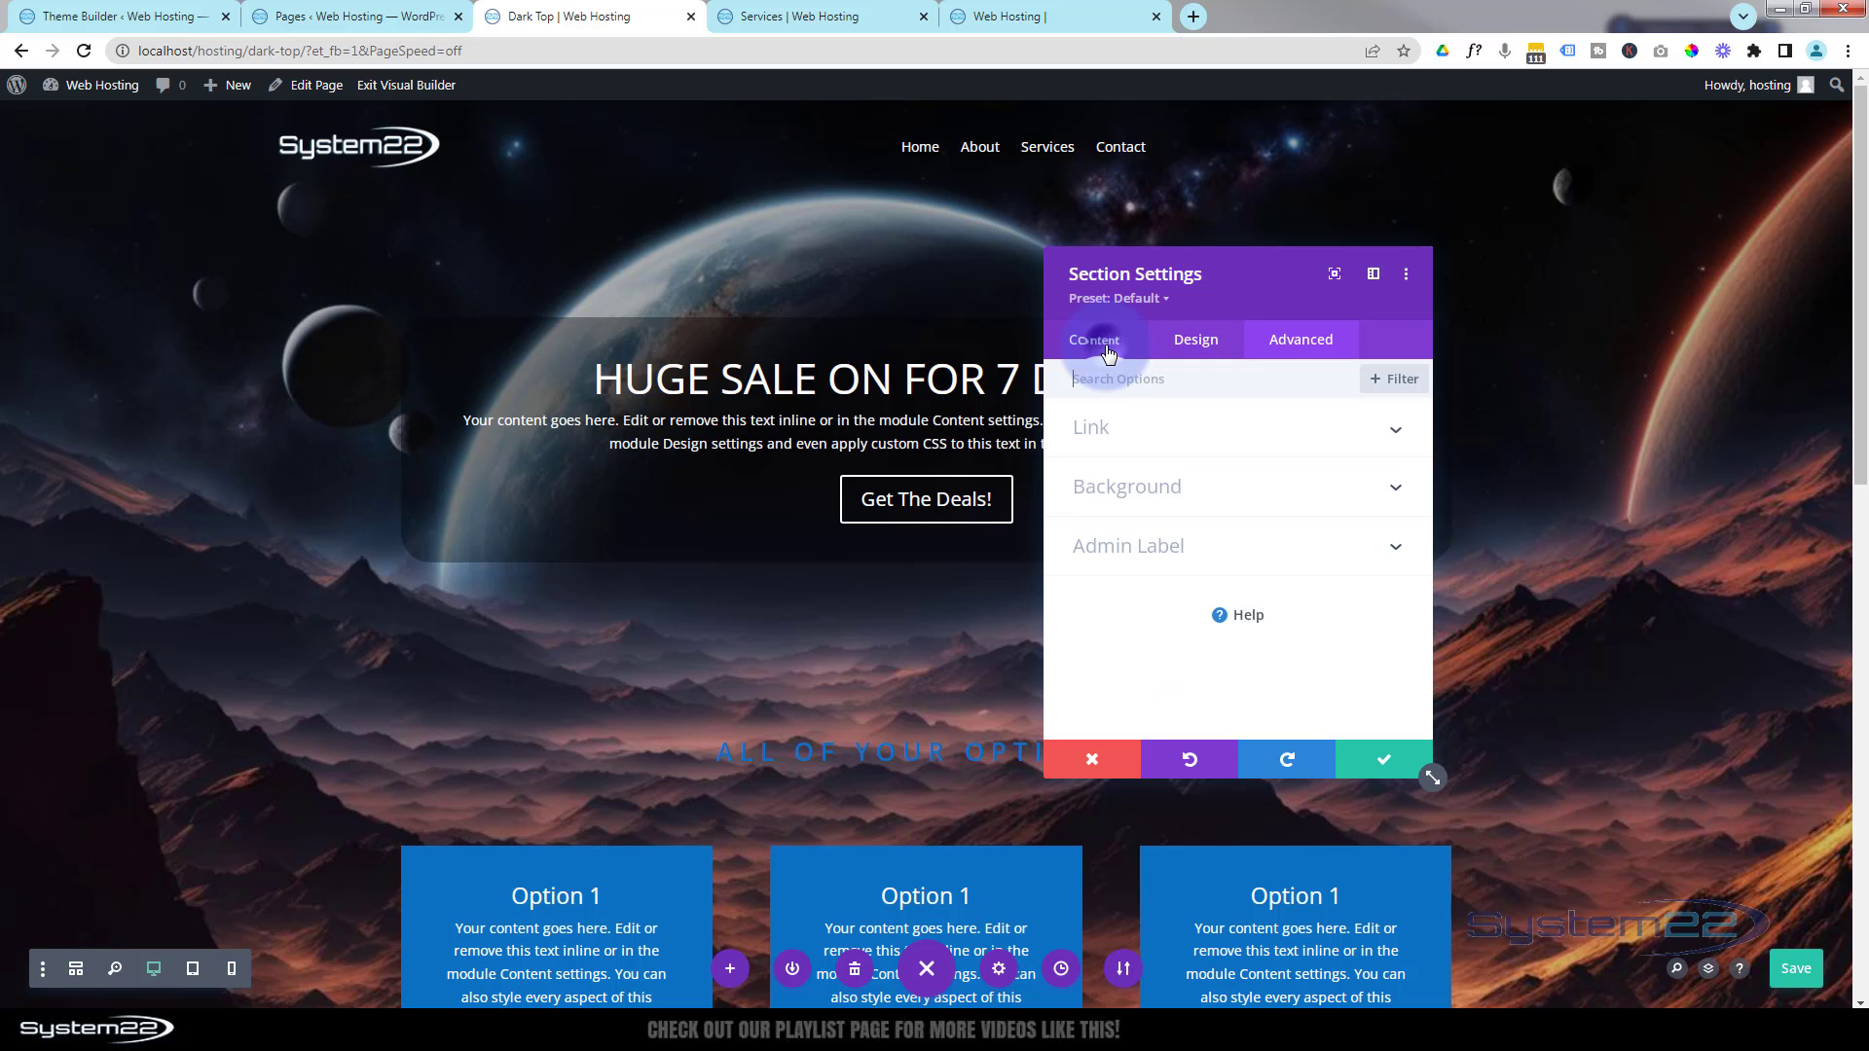
{"action": "left_click", "coordinate": [1181, 487]}
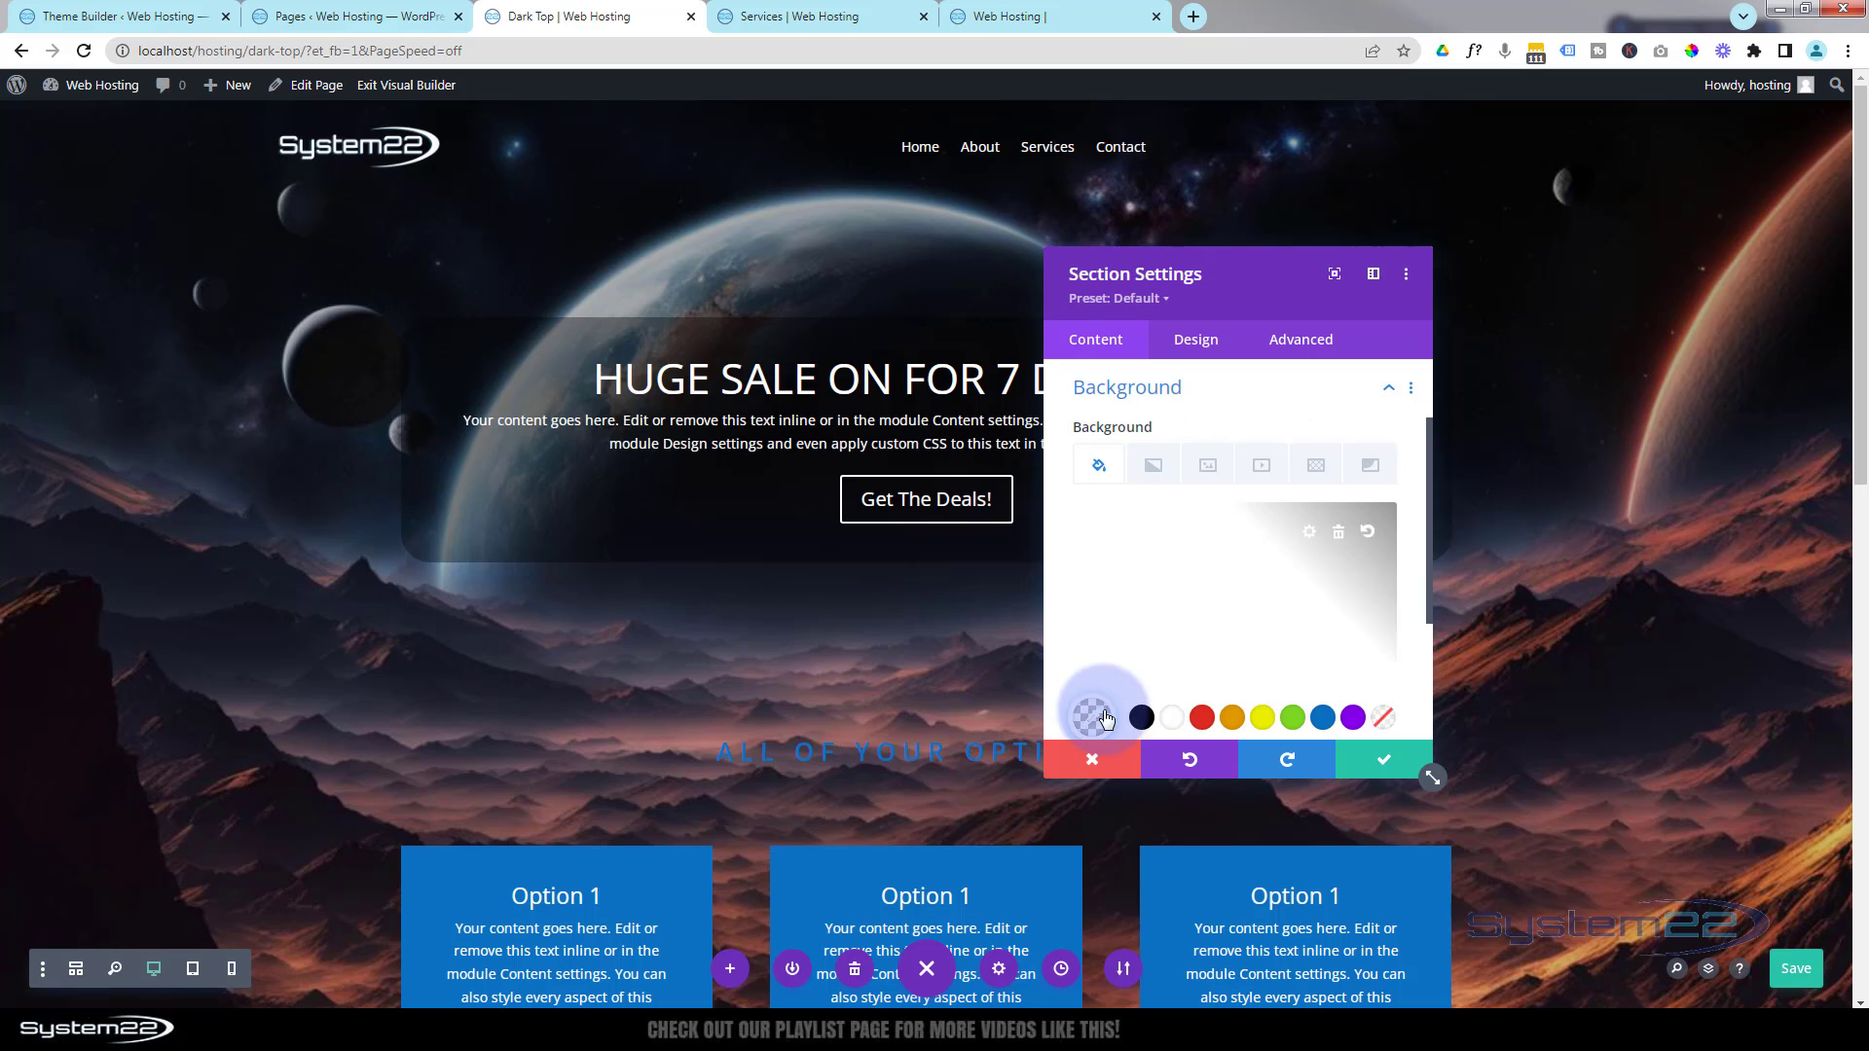
{"action": "left_click", "coordinate": [1145, 719]}
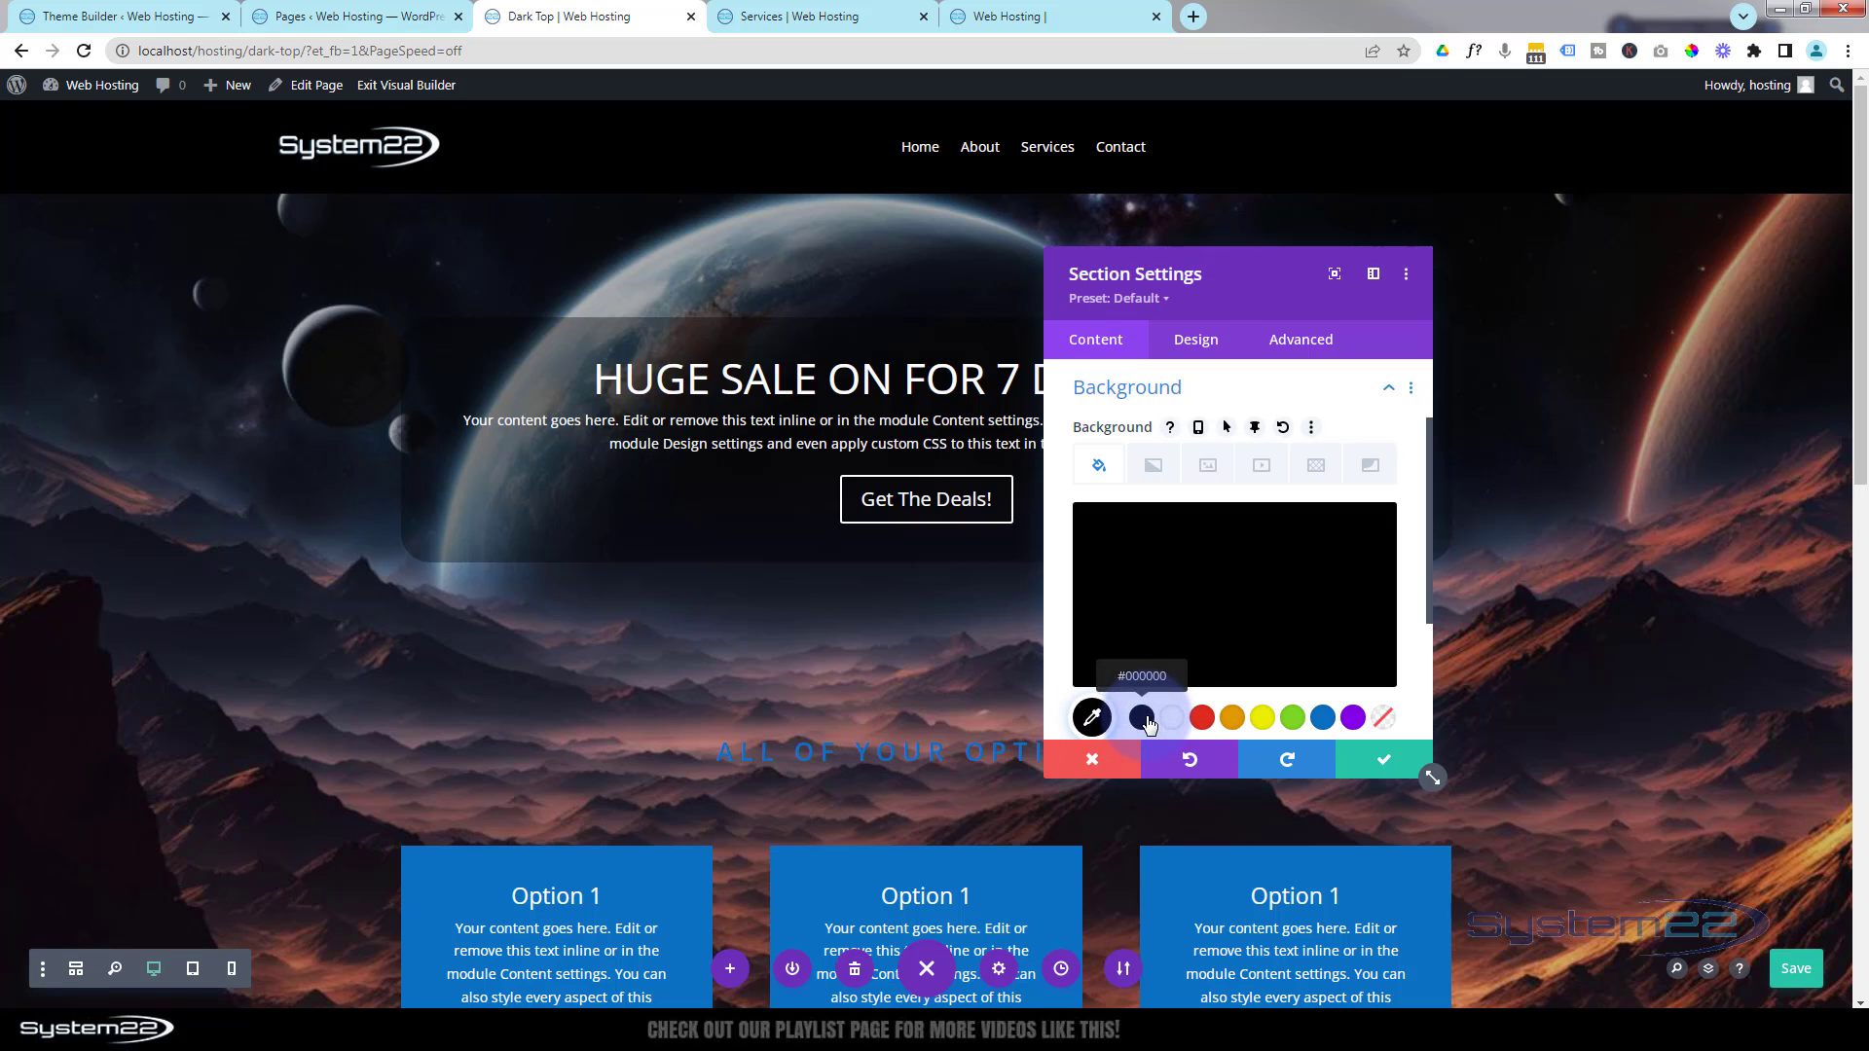
{"action": "mouse_move", "coordinate": [1366, 541]}
{"action": "left_click", "coordinate": [1307, 591]}
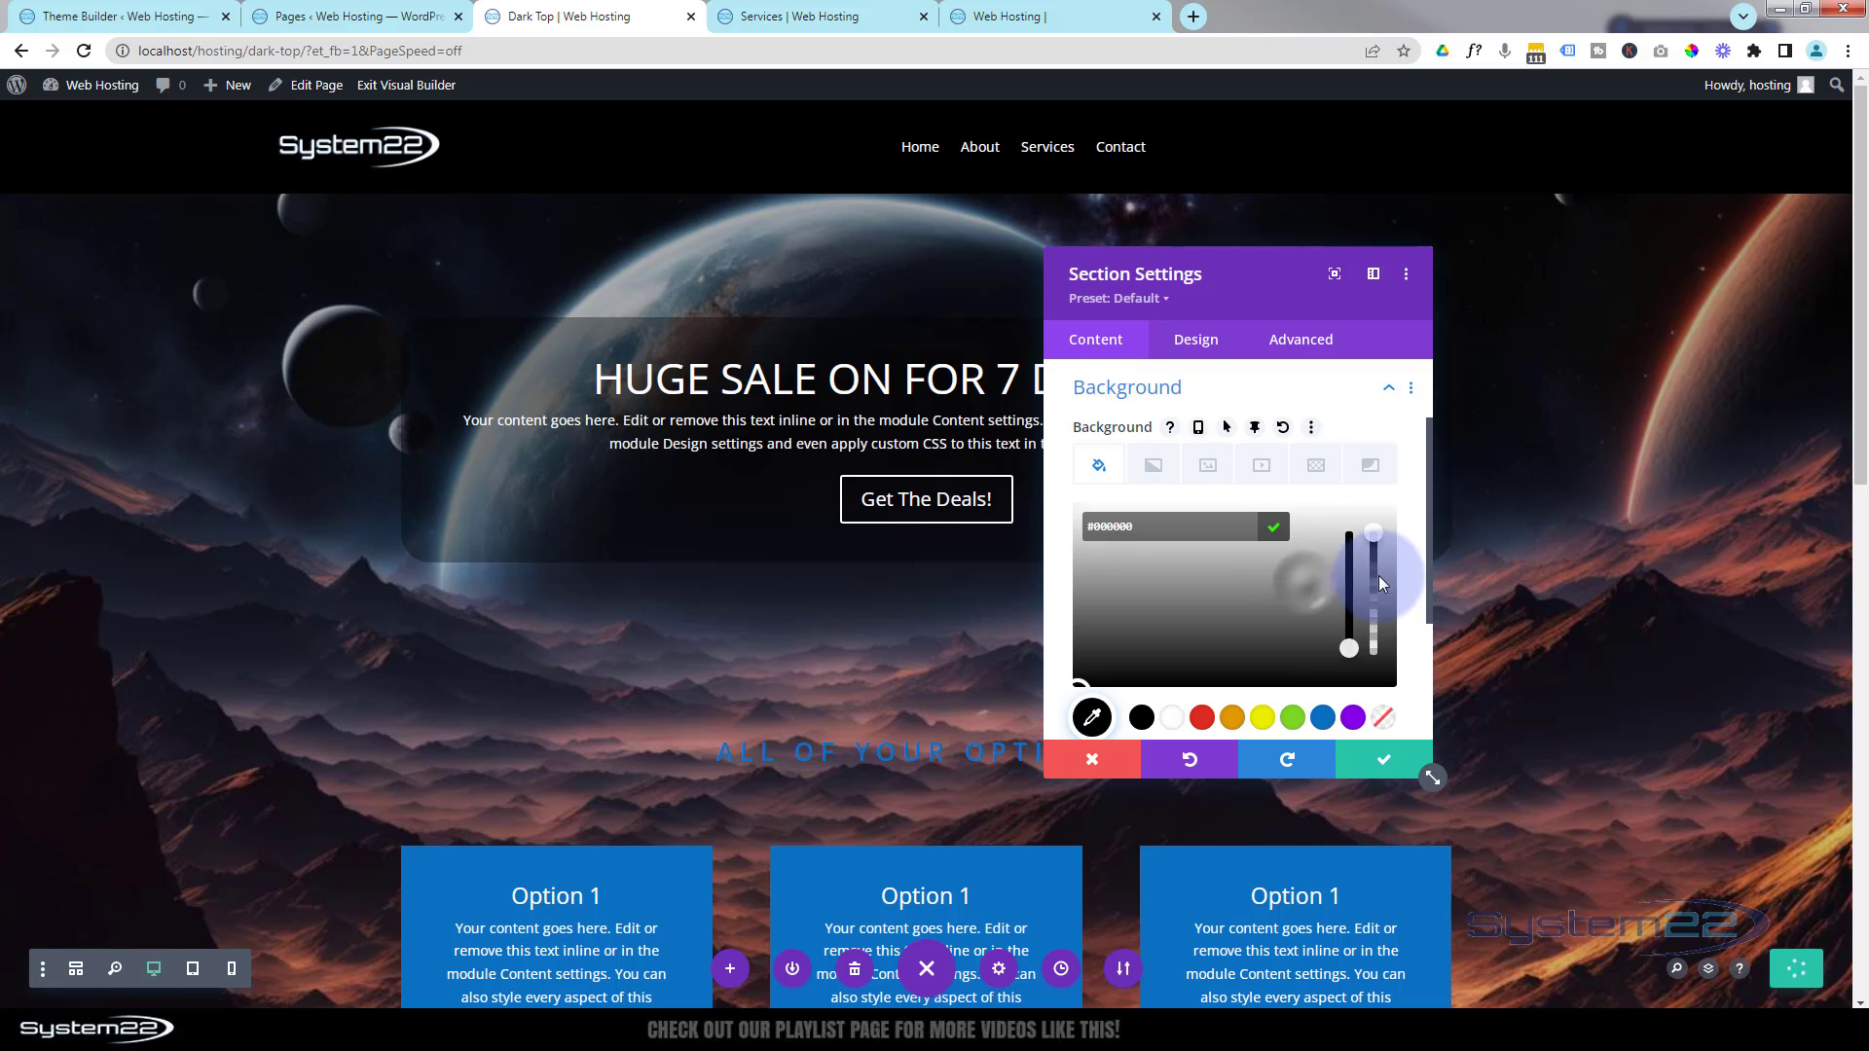
{"action": "left_click_drag", "start_coordinate": [1372, 542], "coordinate": [1377, 676]}
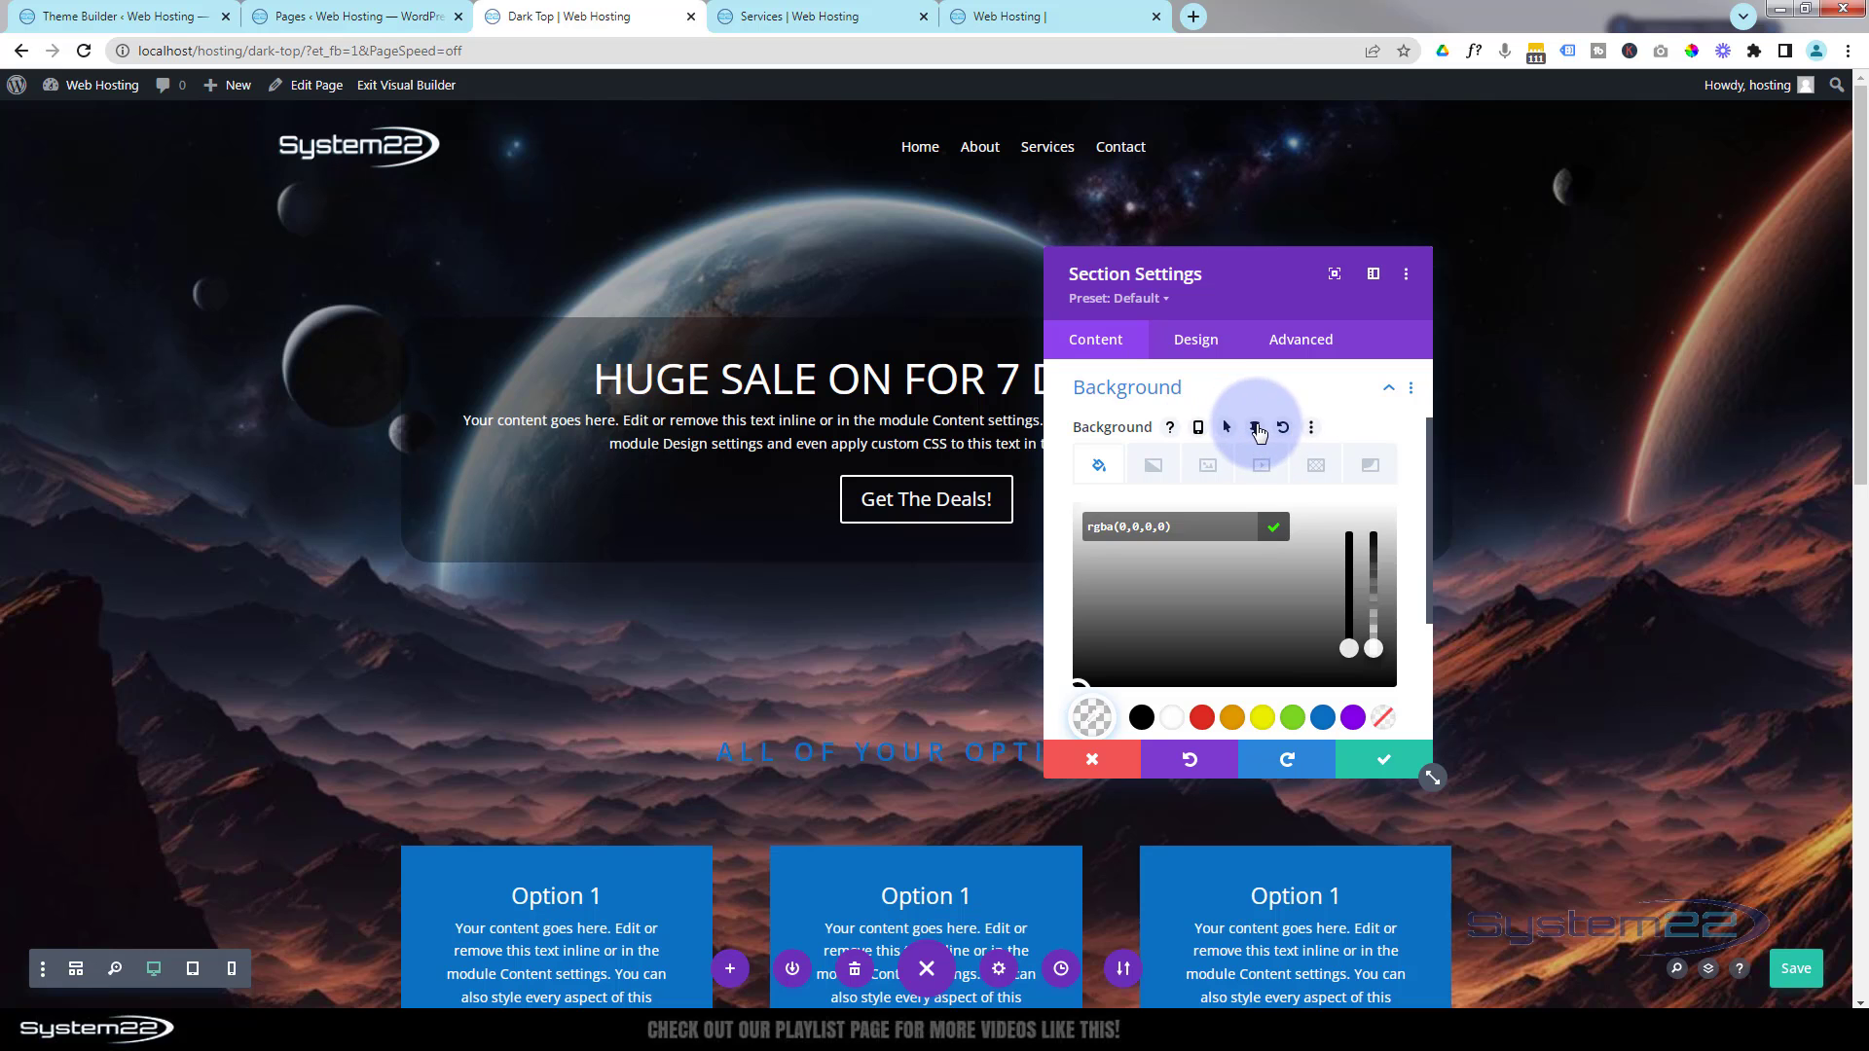
- Enable a sticky-state background of solid black #000000, then return to the normal state
{"action": "left_click", "coordinate": [1257, 429]}
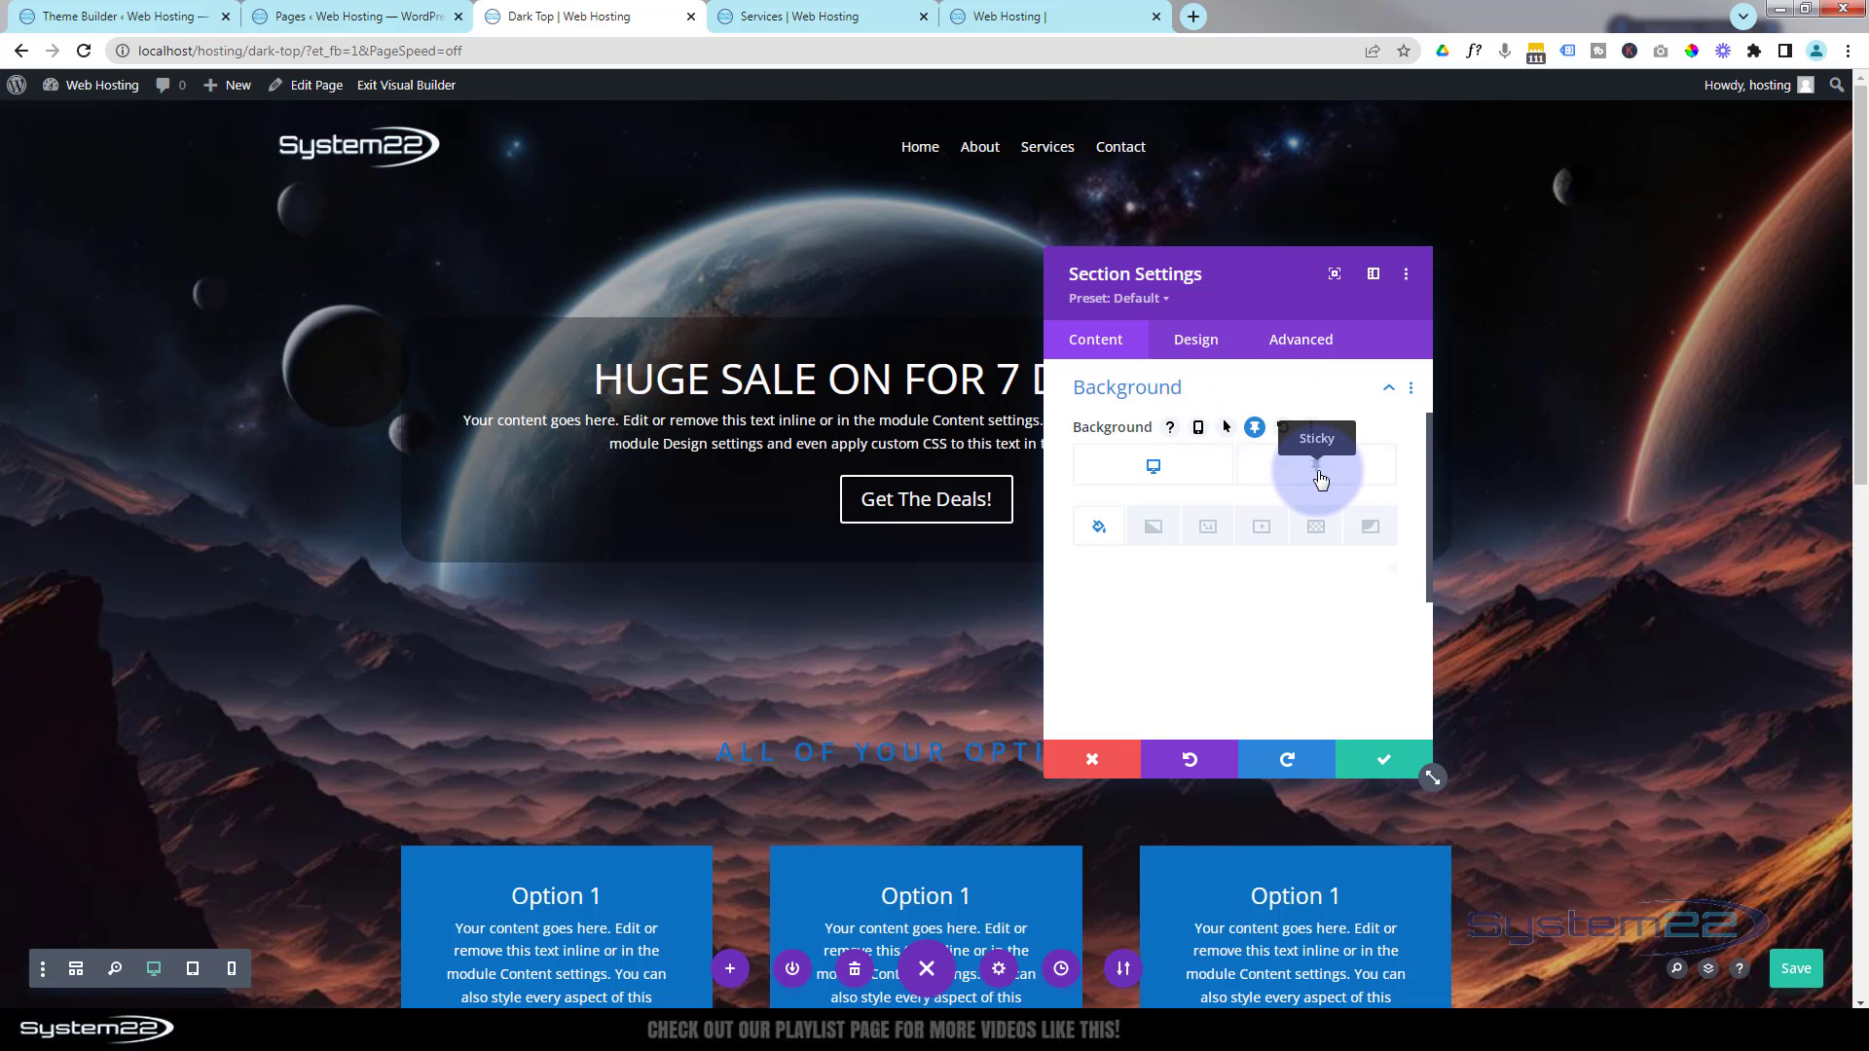
{"action": "left_click", "coordinate": [1319, 475]}
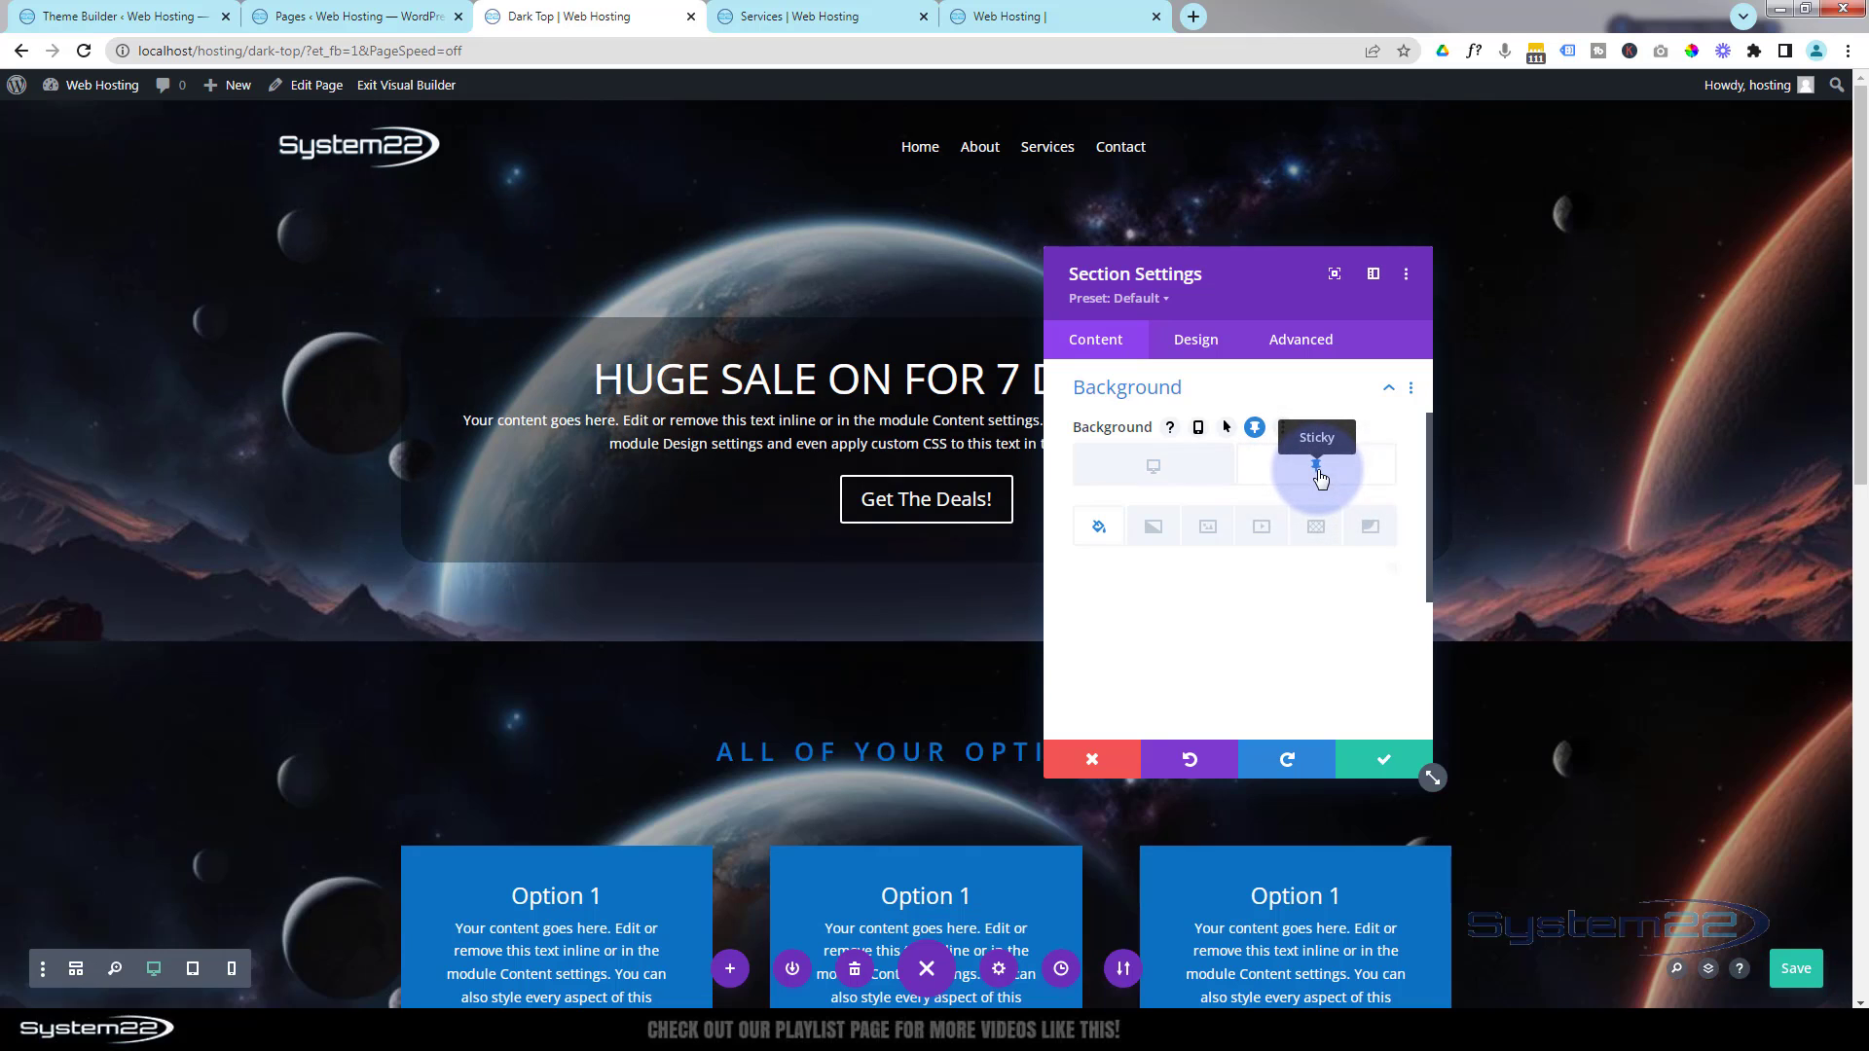
{"action": "left_click", "coordinate": [1223, 626]}
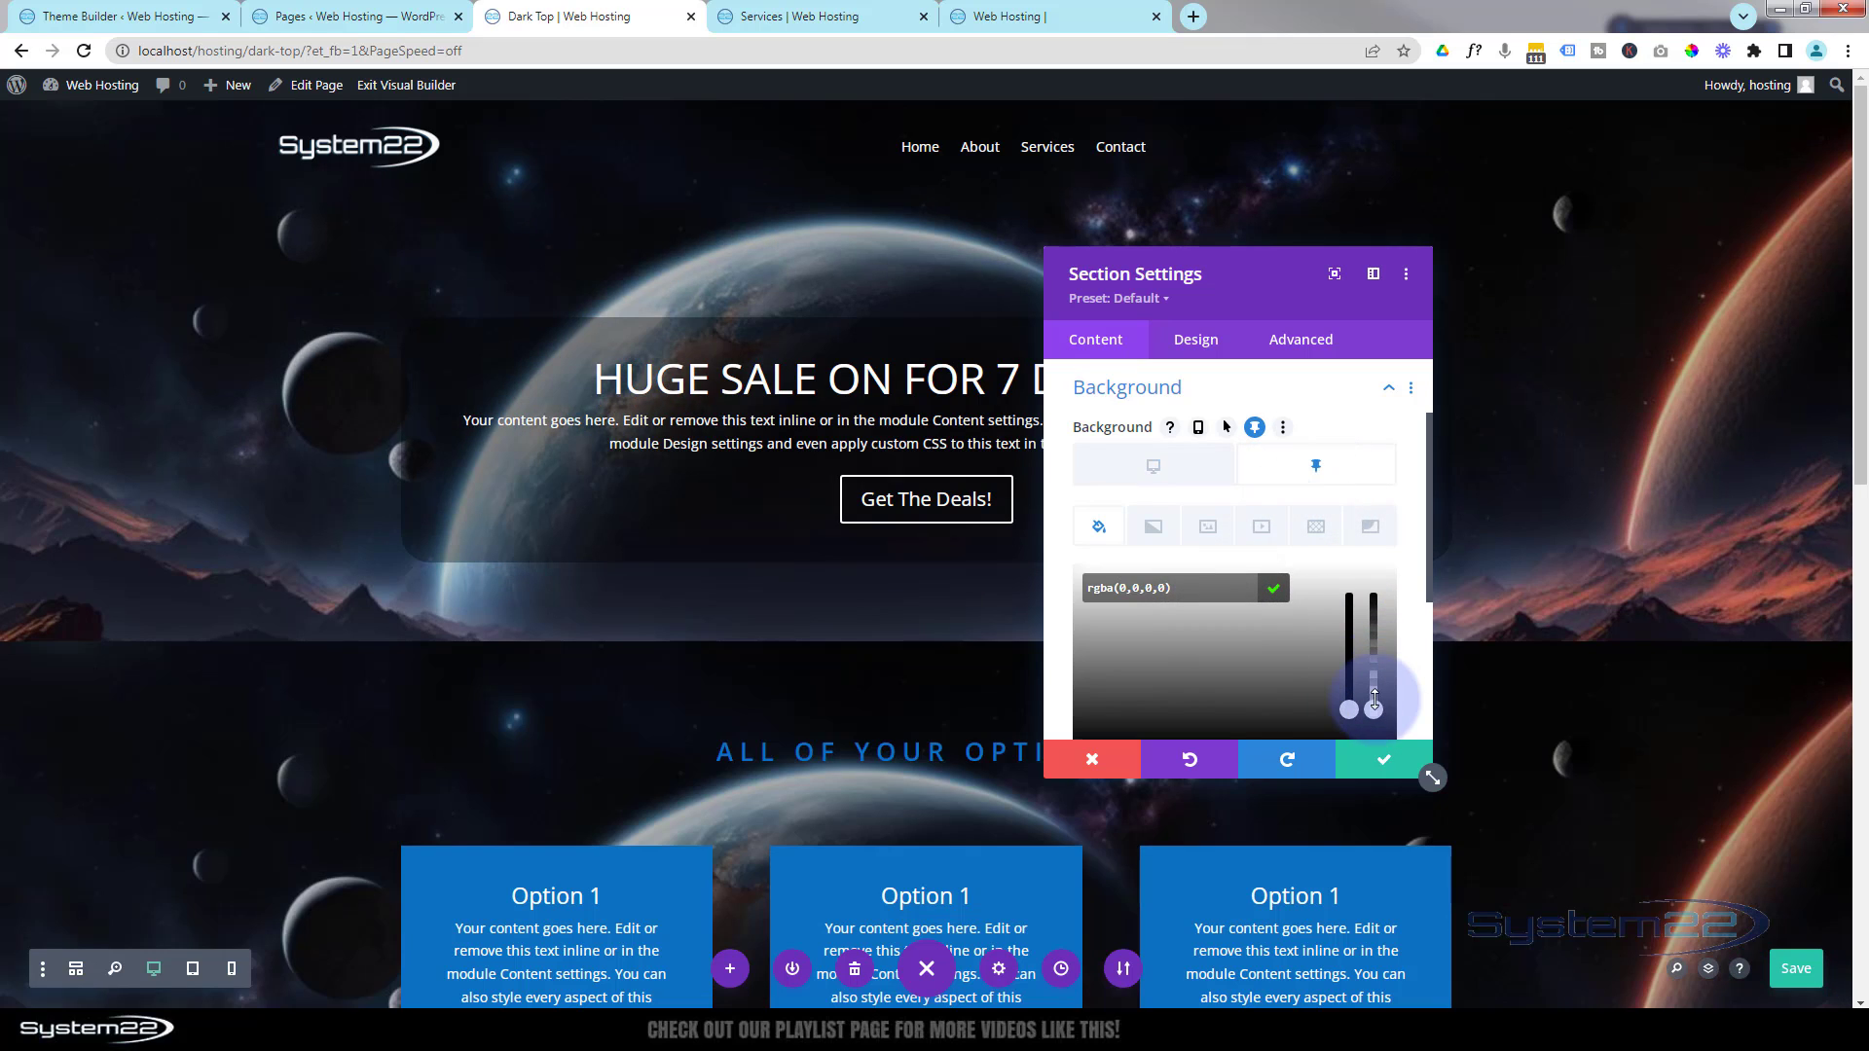
{"action": "left_click_drag", "start_coordinate": [1375, 697], "coordinate": [1374, 506]}
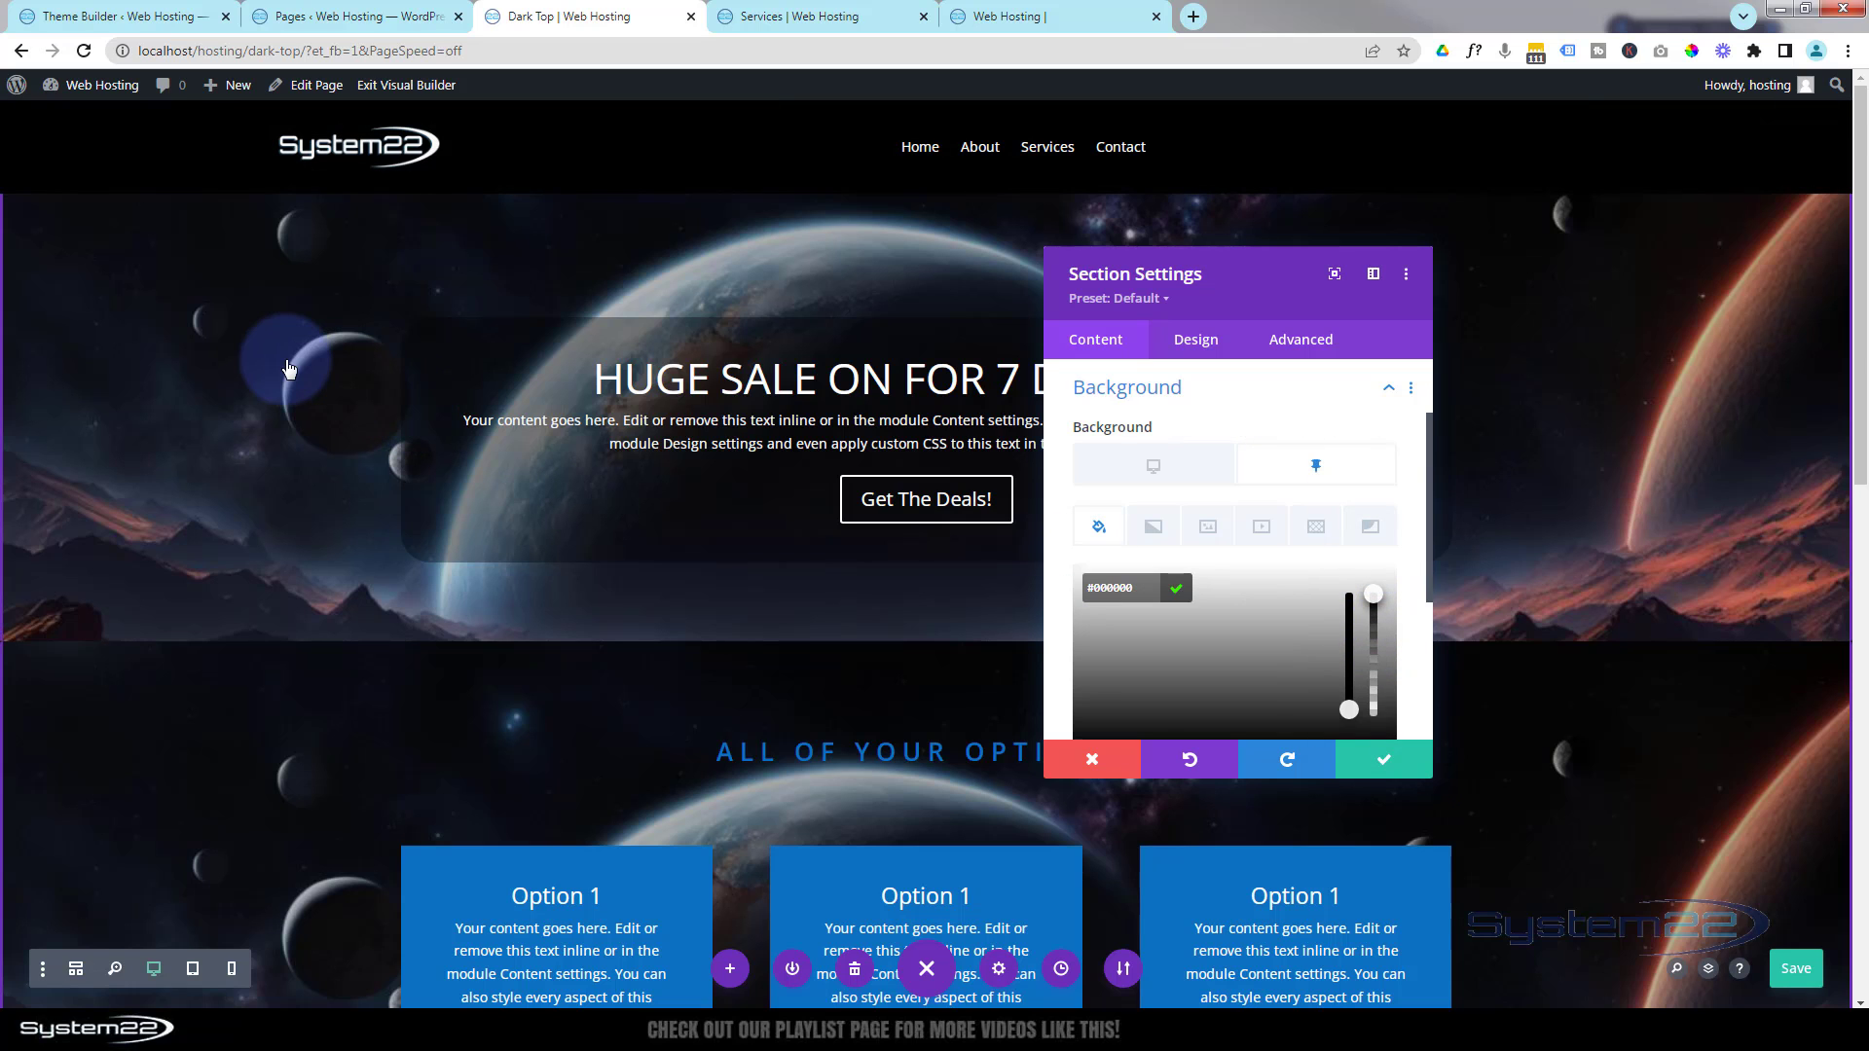
{"action": "scroll", "coordinate": [289, 367], "scroll_direction": "down", "scroll_amount": 2}
{"action": "scroll", "coordinate": [289, 367], "scroll_direction": "up", "scroll_amount": 2}
{"action": "left_click", "coordinate": [1150, 469]}
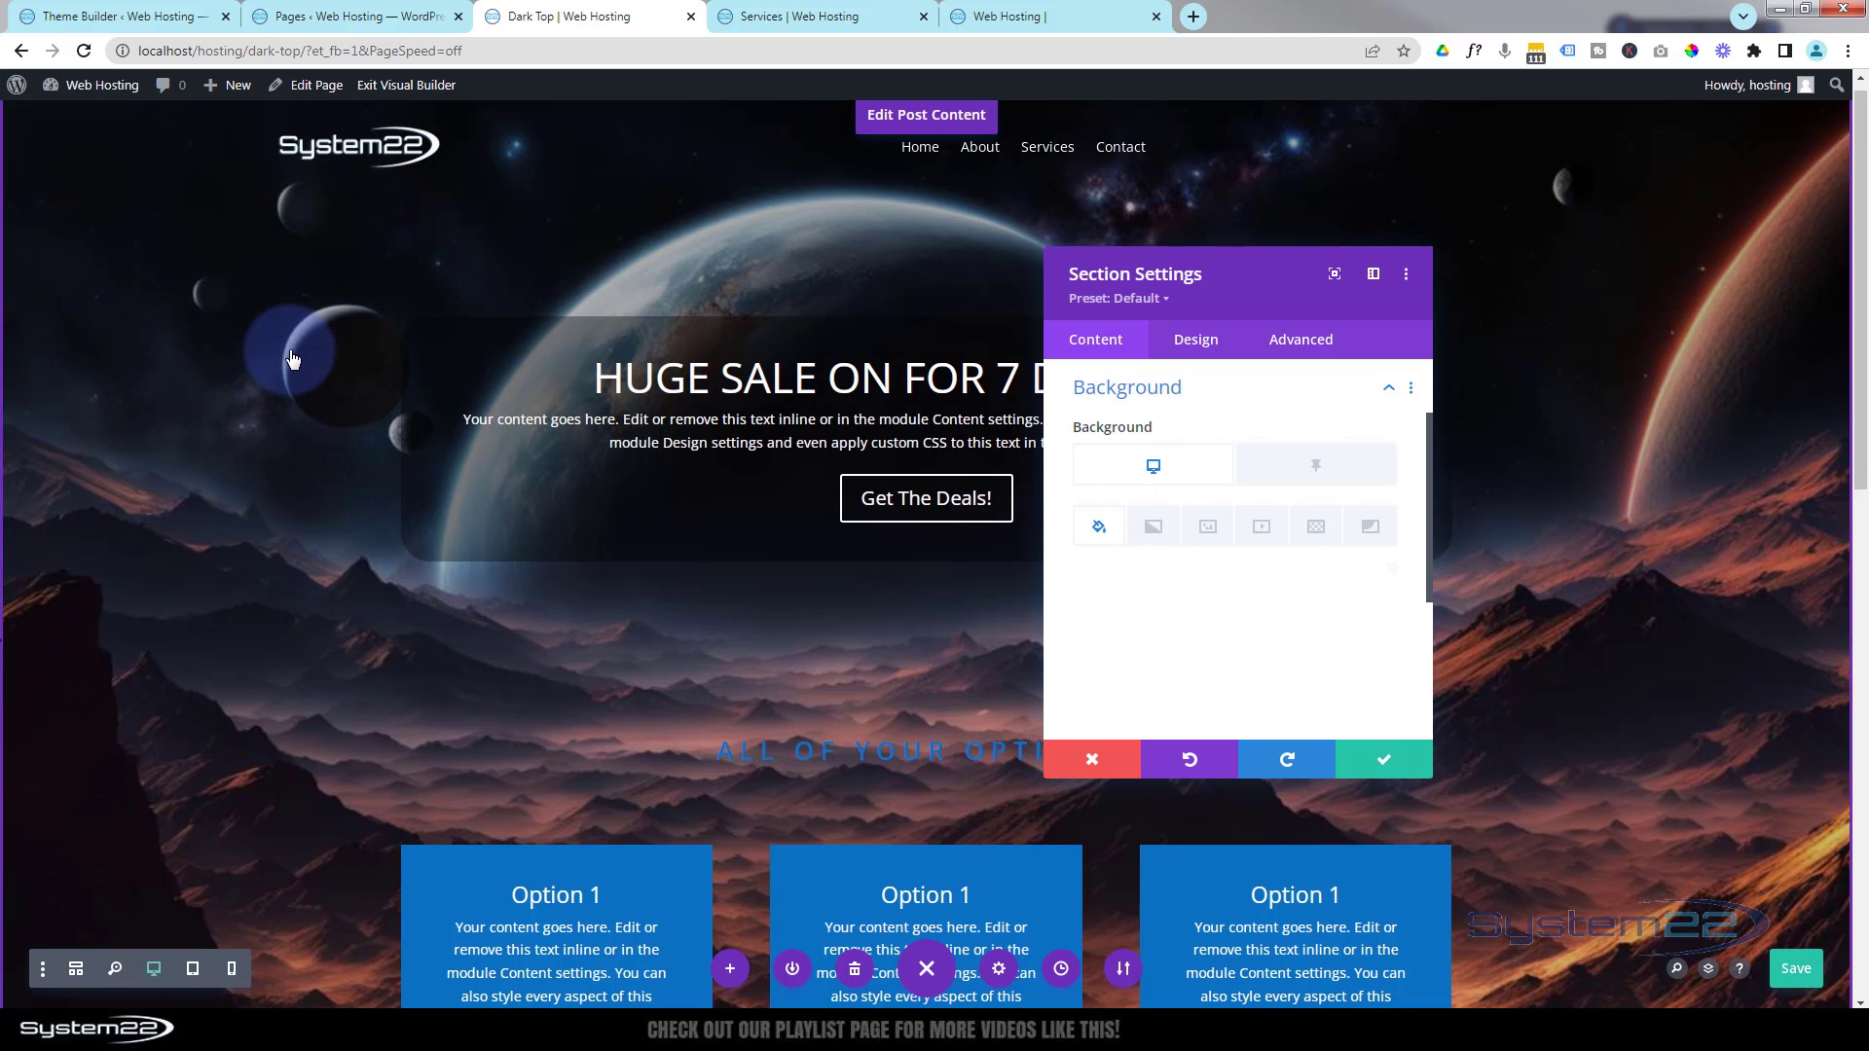
{"action": "scroll", "coordinate": [292, 359], "scroll_direction": "down", "scroll_amount": 2}
{"action": "scroll", "coordinate": [292, 359], "scroll_direction": "down", "scroll_amount": 8}
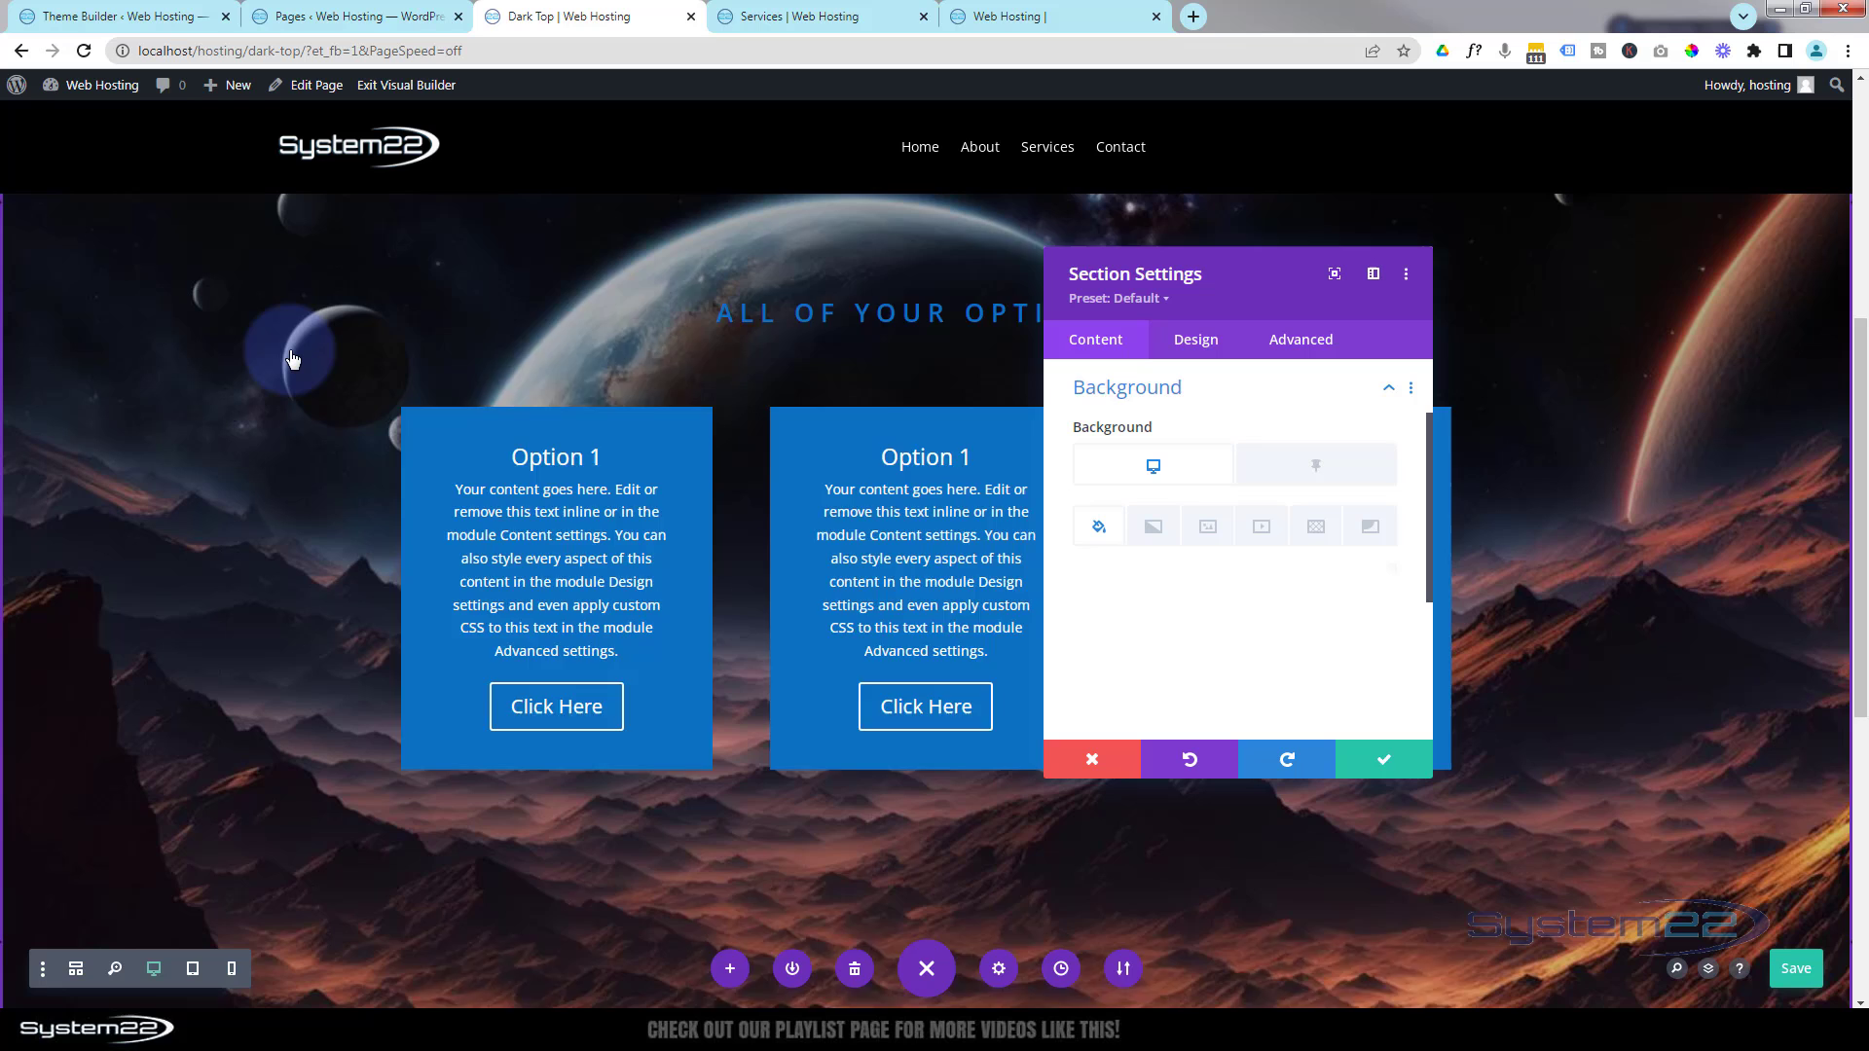
{"action": "scroll", "coordinate": [292, 359], "scroll_direction": "up", "scroll_amount": 10}
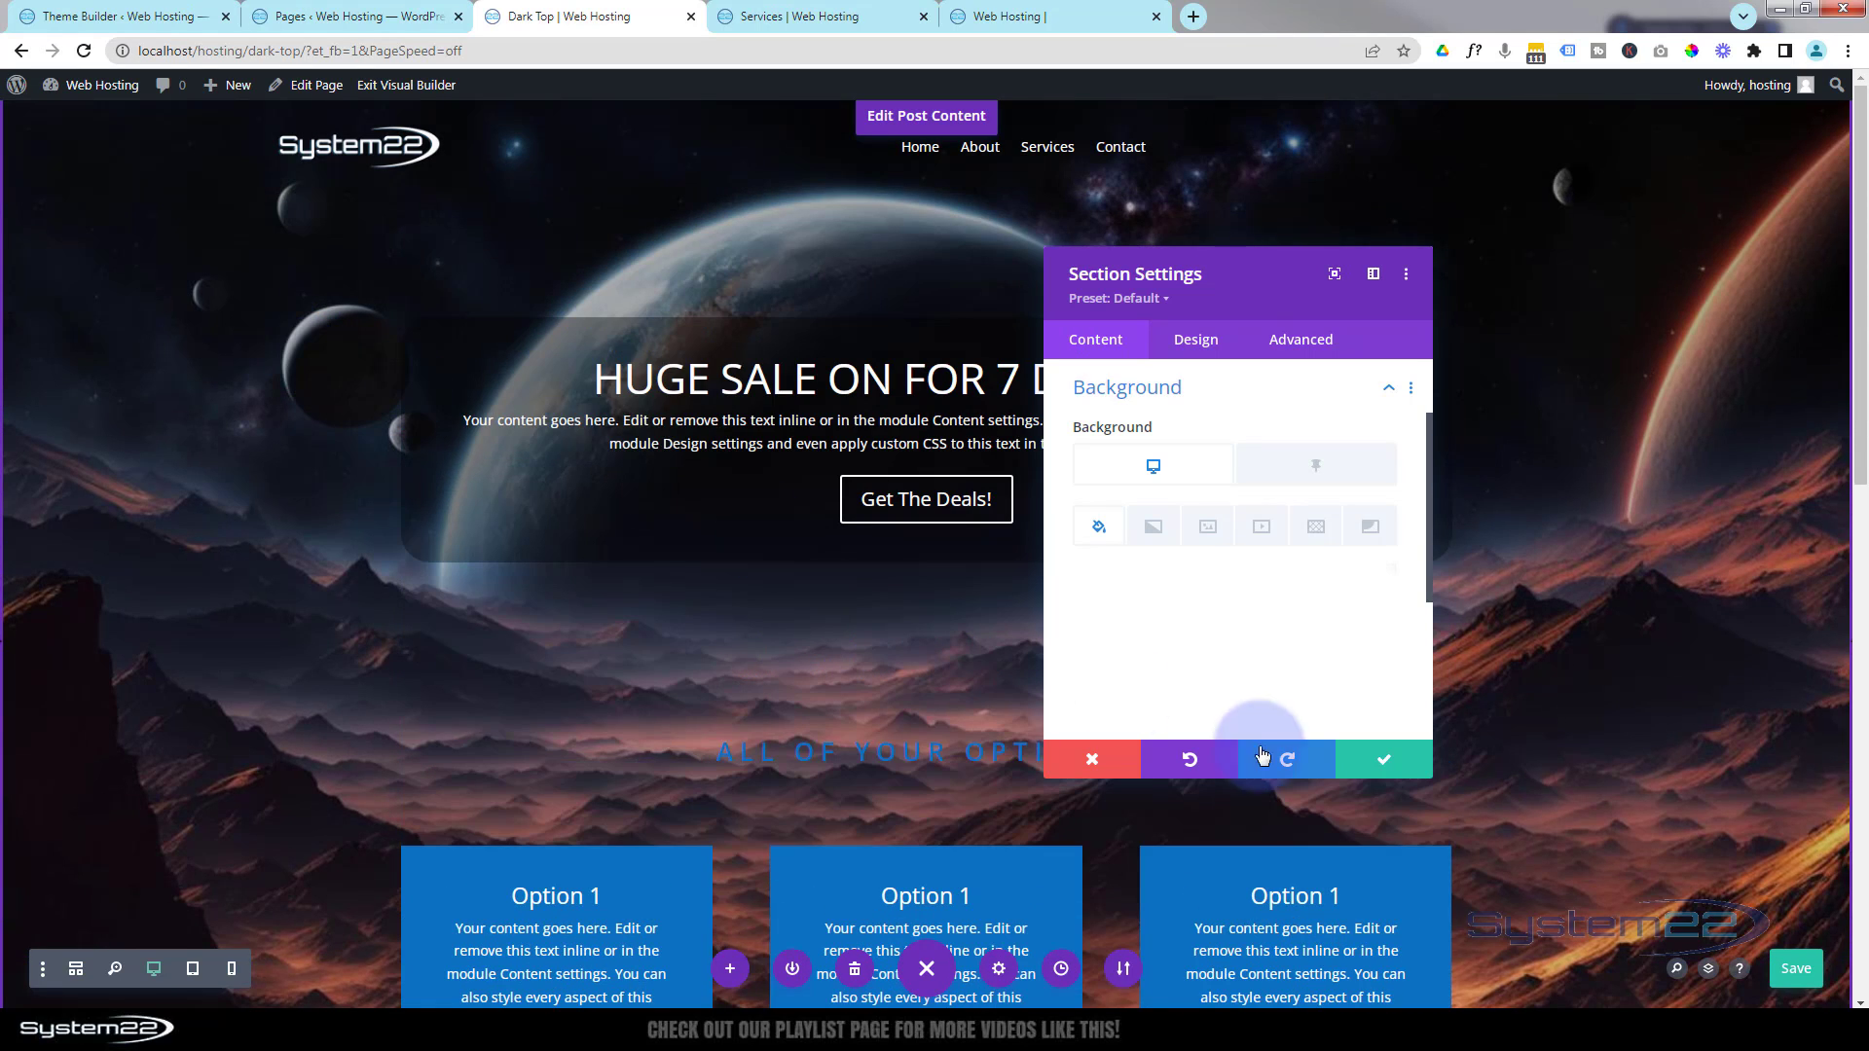
- Apply the section settings, save the page, and exit the Visual Builder
{"action": "left_click", "coordinate": [1365, 765]}
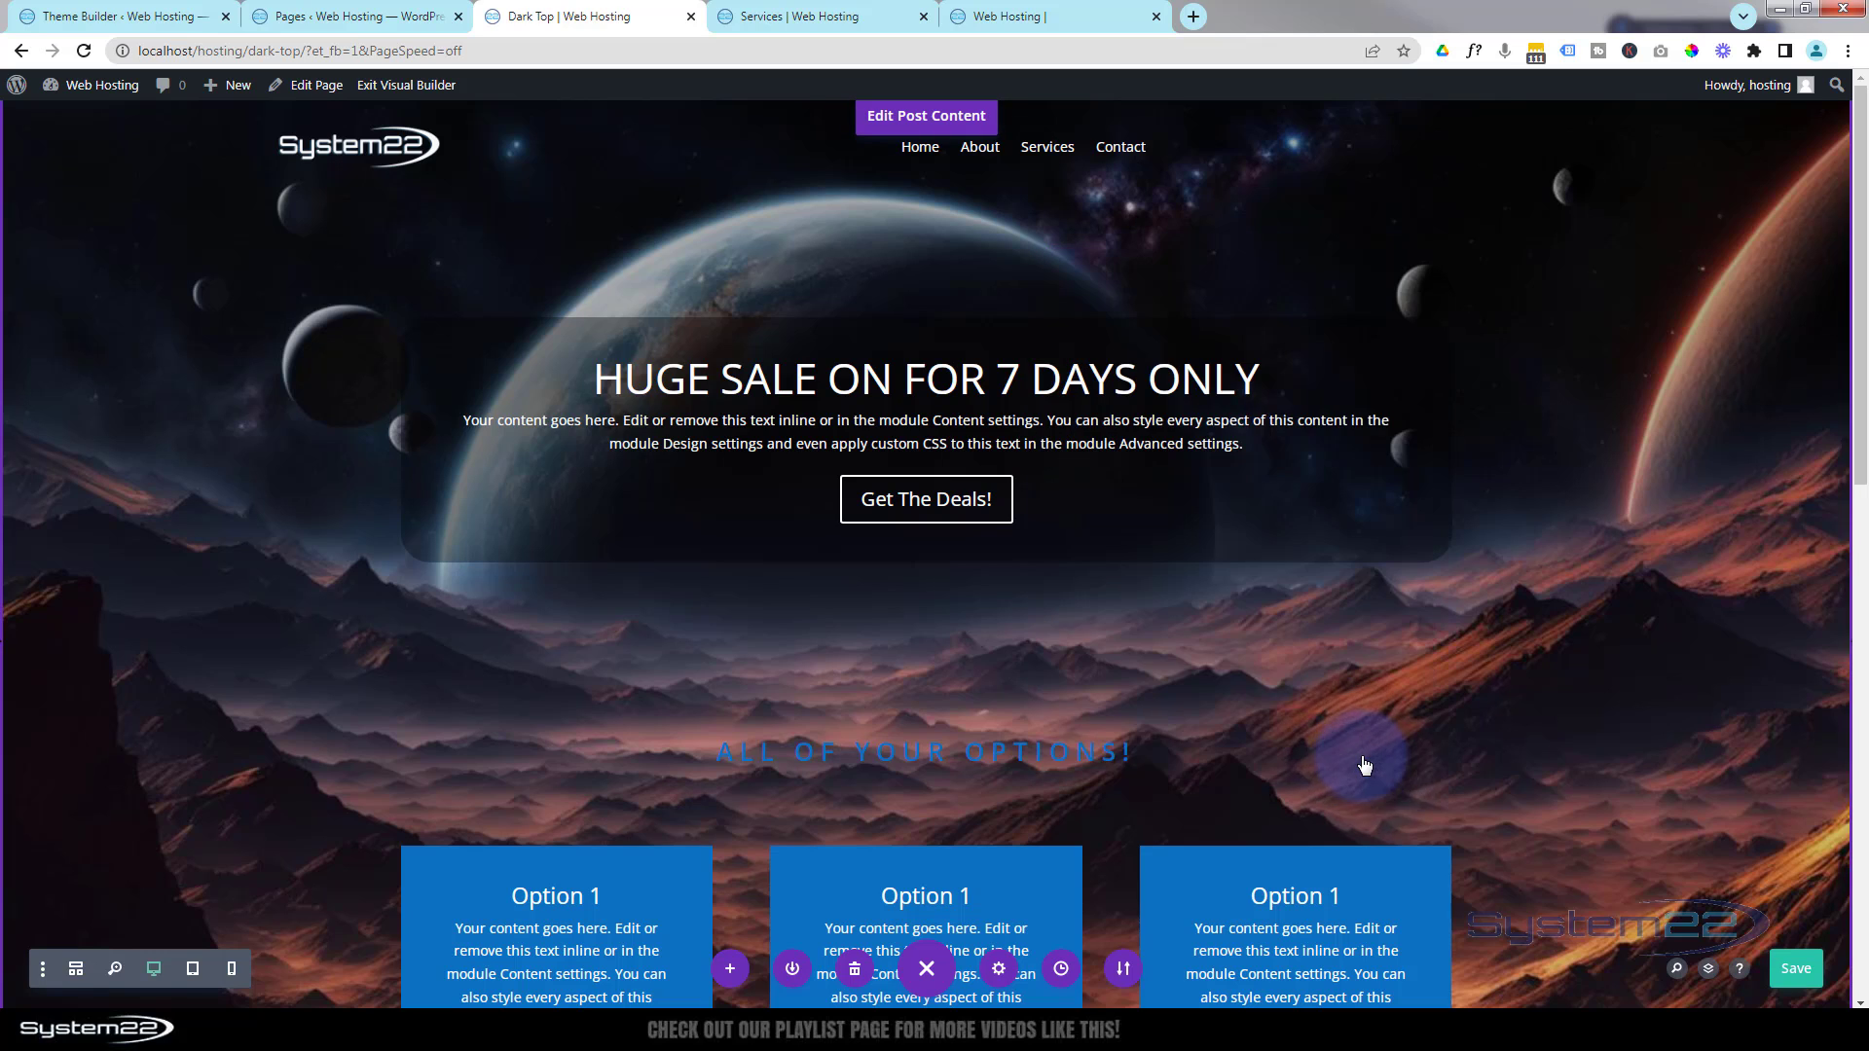
{"action": "left_click", "coordinate": [1797, 970]}
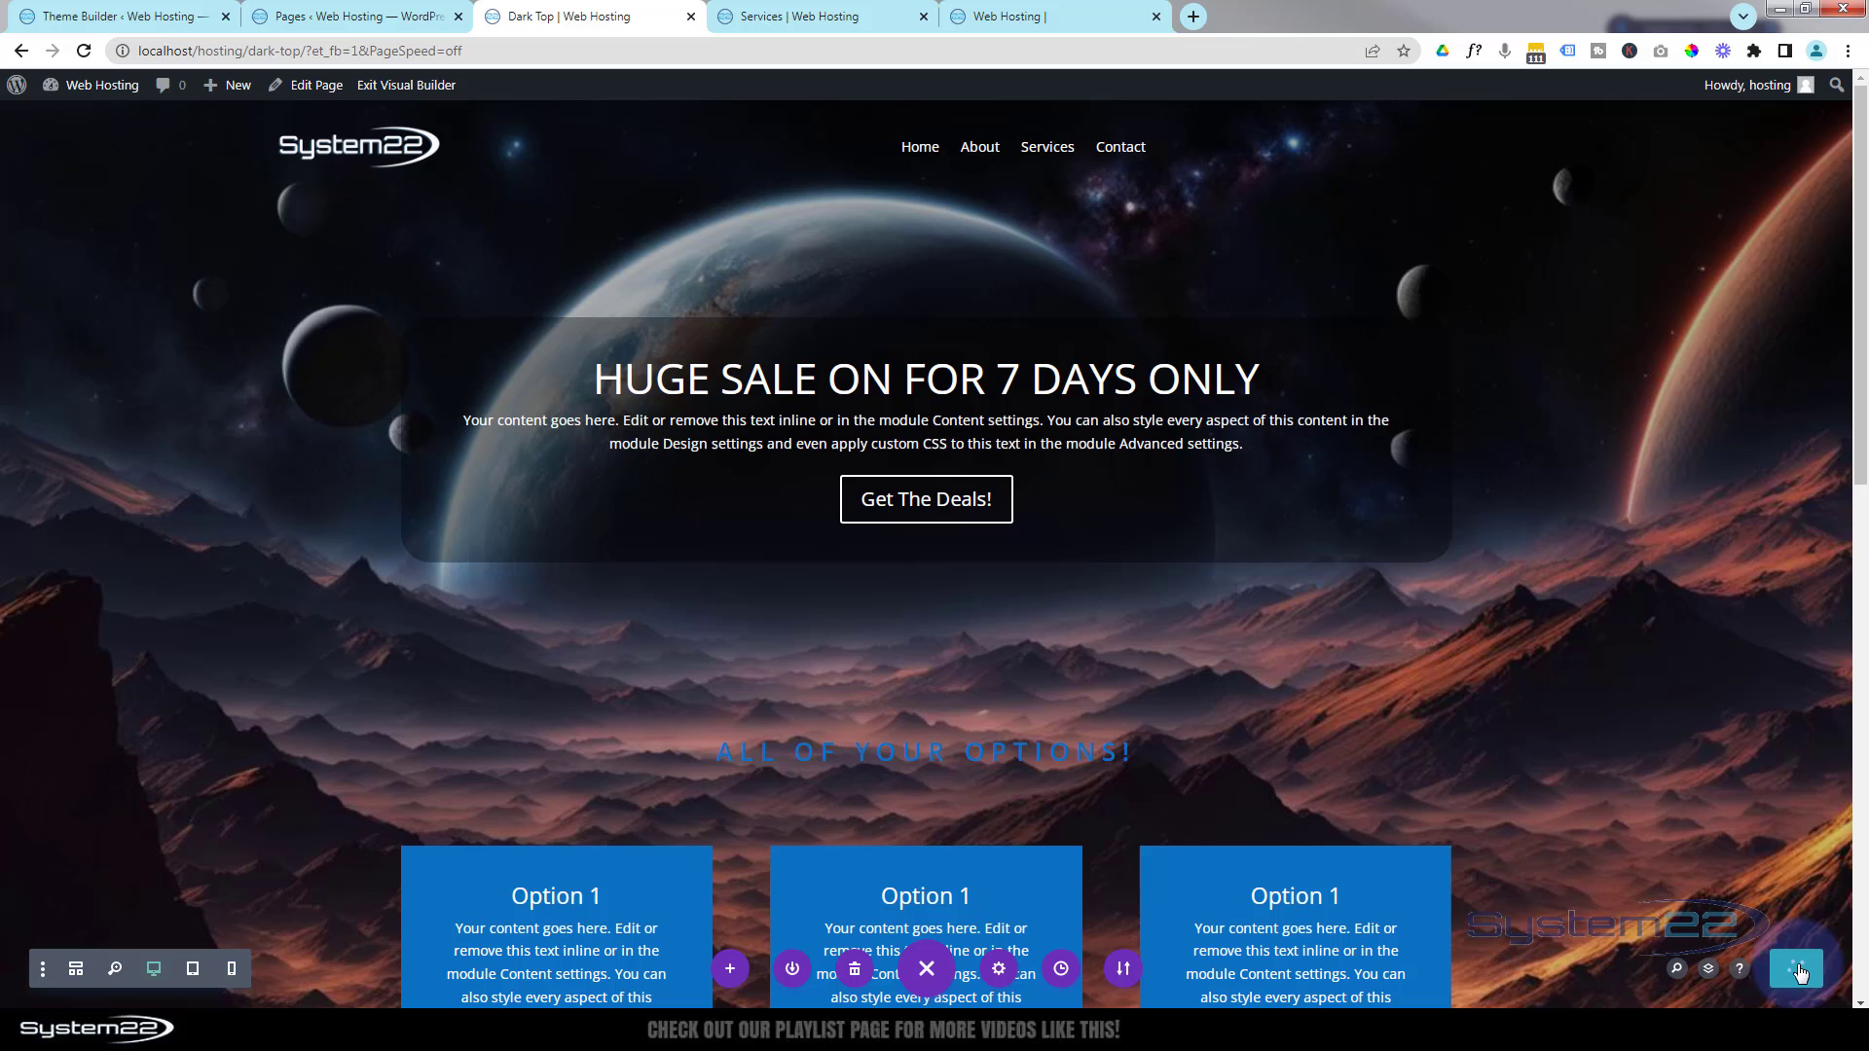
{"action": "left_click", "coordinate": [432, 88]}
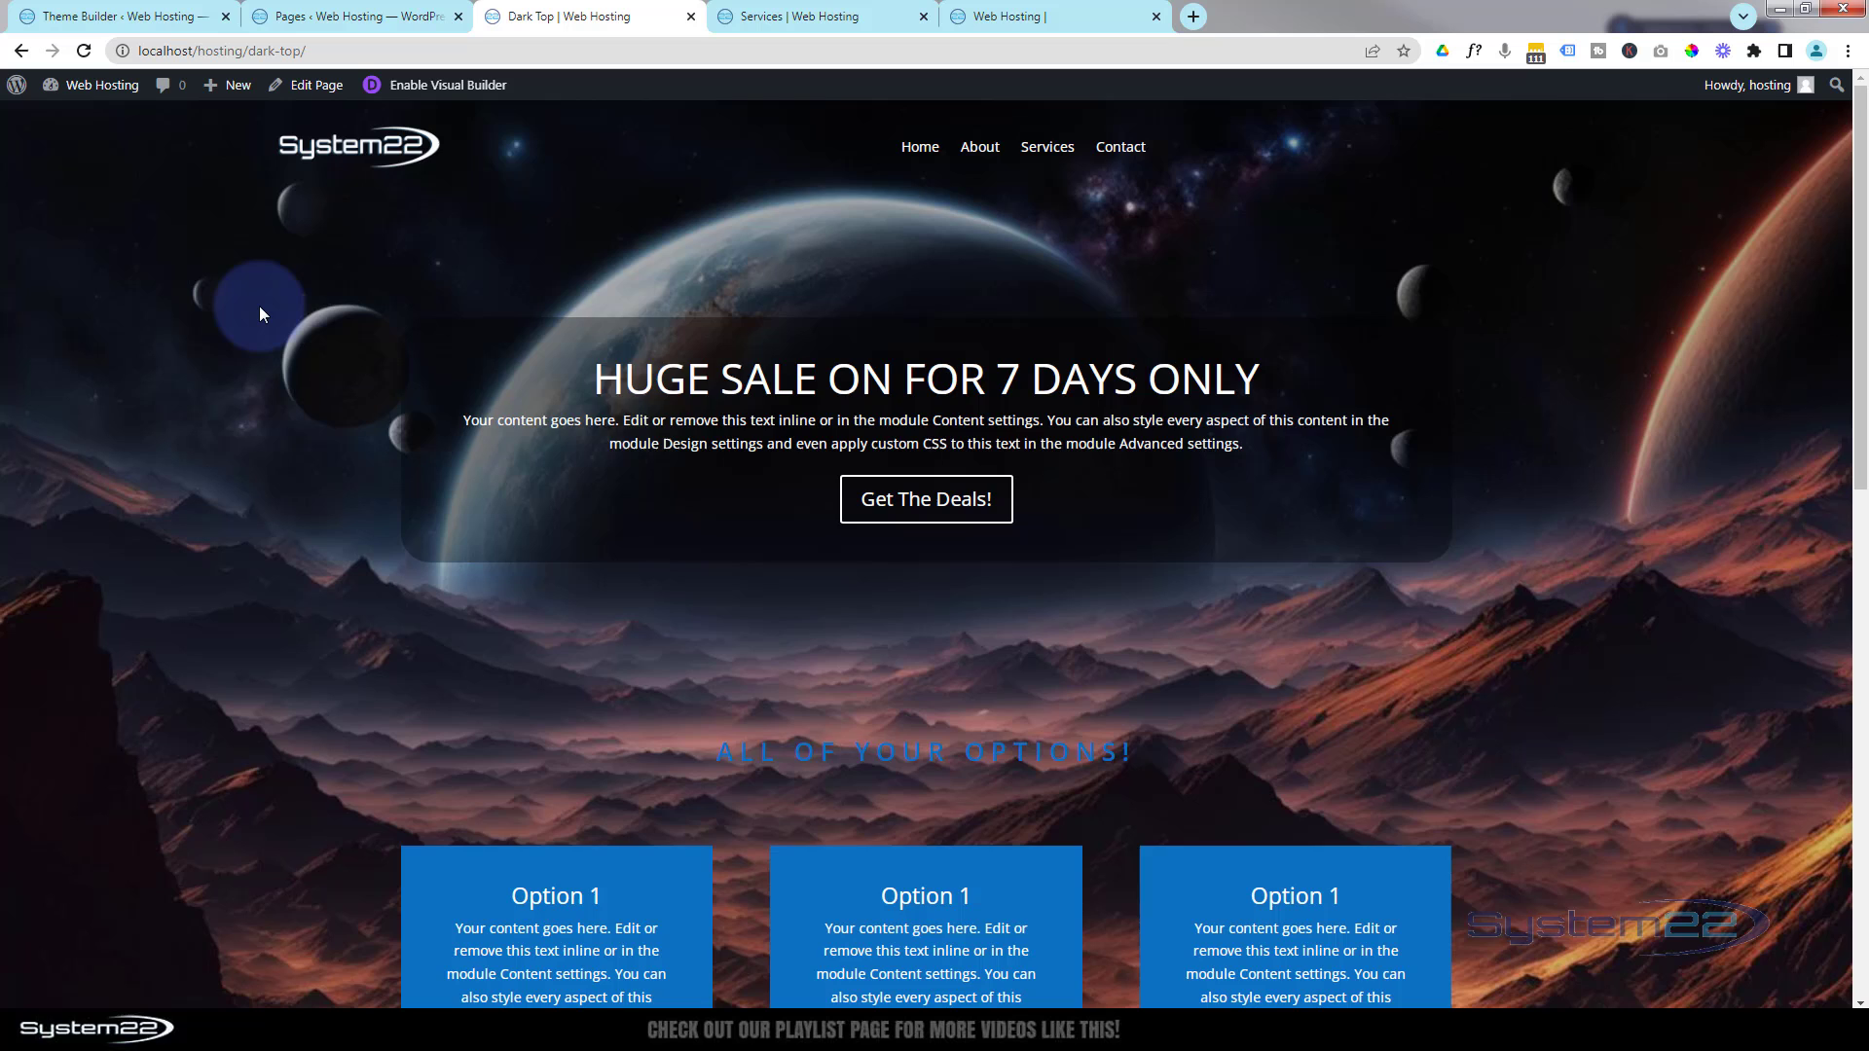
- Scroll the live Dark Top page down and back up to check that the header turns black
{"action": "scroll", "coordinate": [257, 304], "scroll_direction": "down", "scroll_amount": 3}
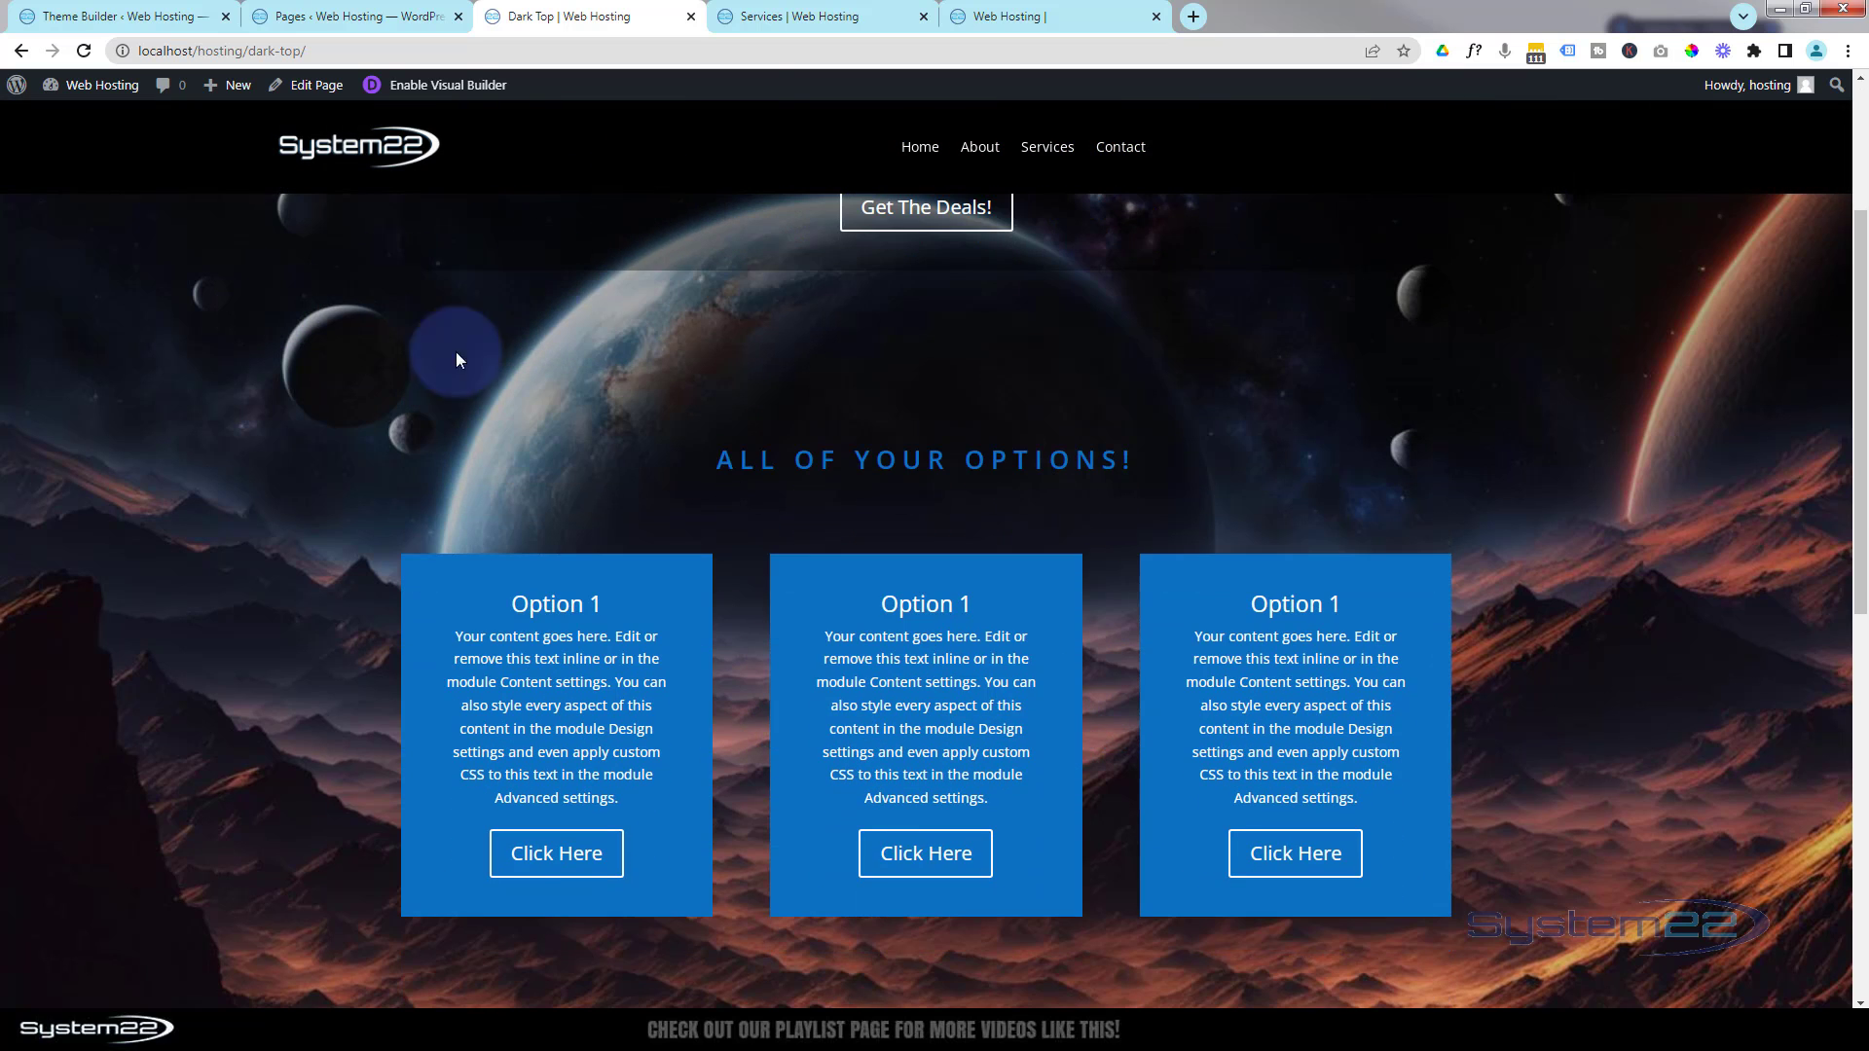
{"action": "scroll", "coordinate": [356, 395], "scroll_direction": "down", "scroll_amount": 3}
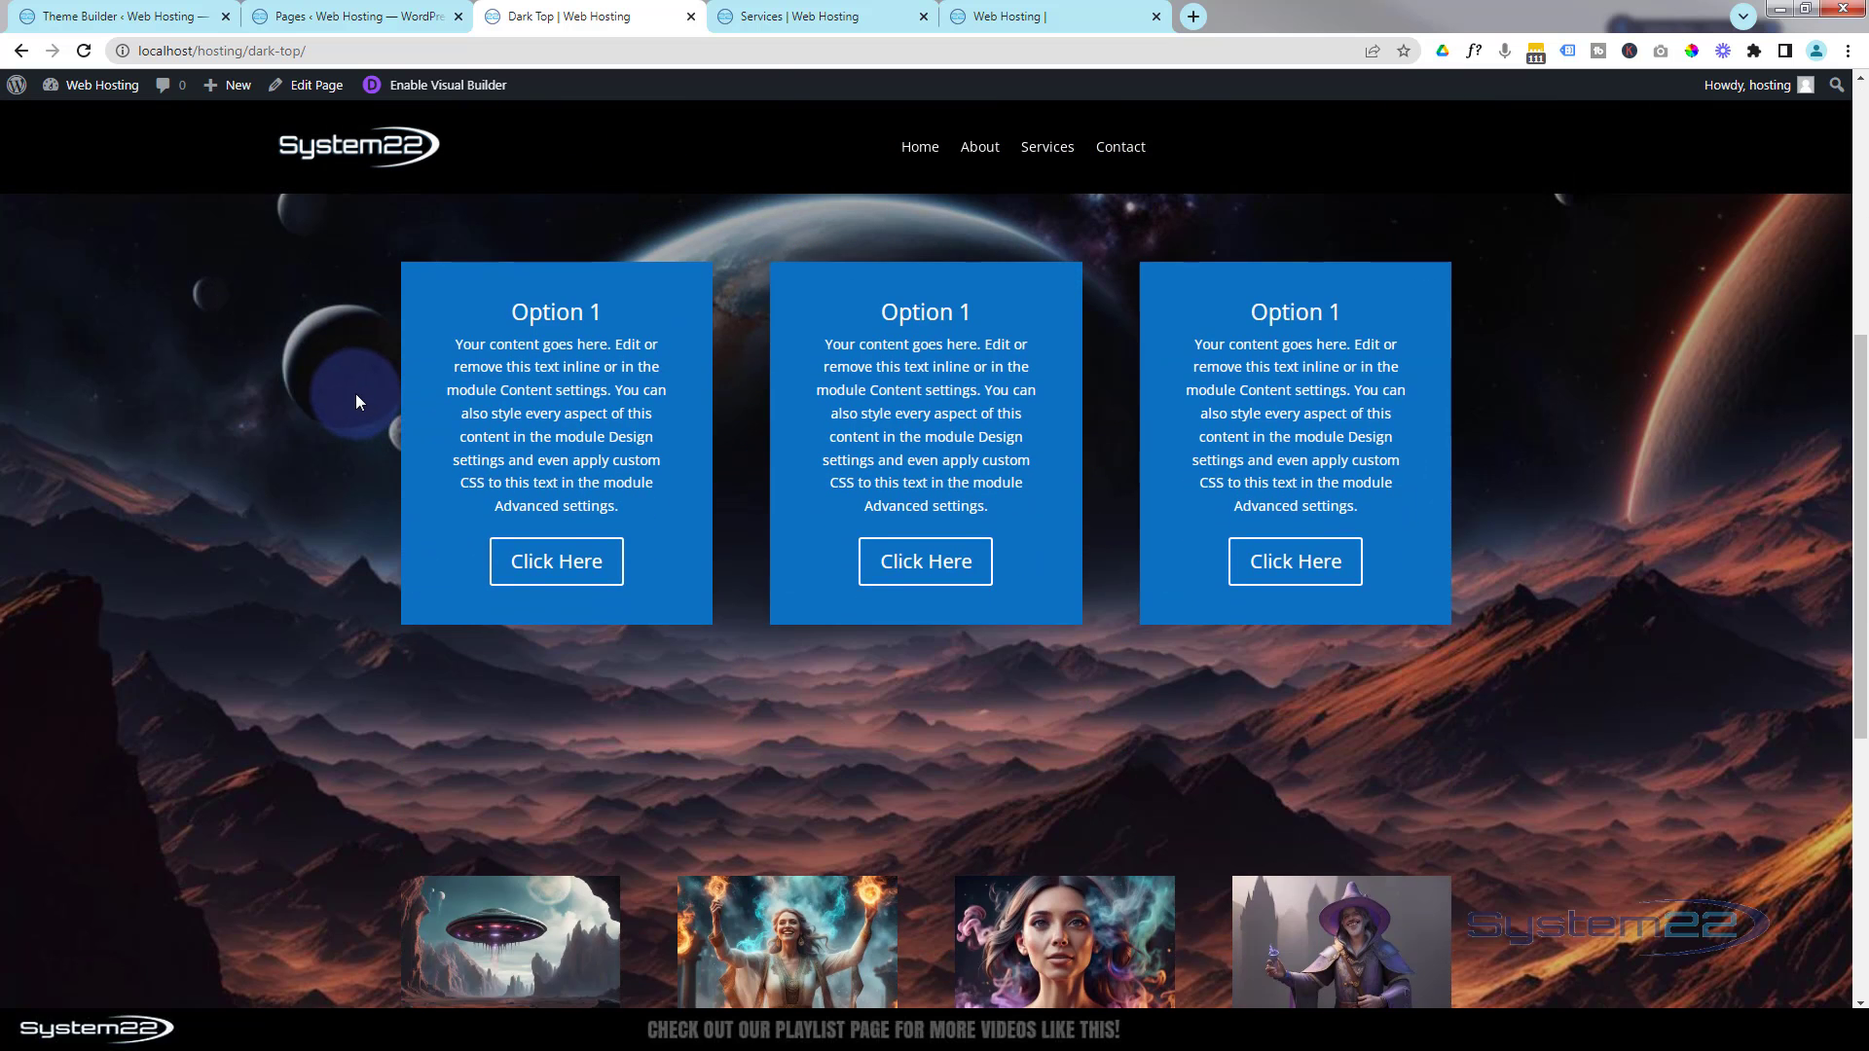
{"action": "scroll", "coordinate": [356, 395], "scroll_direction": "up", "scroll_amount": 6}
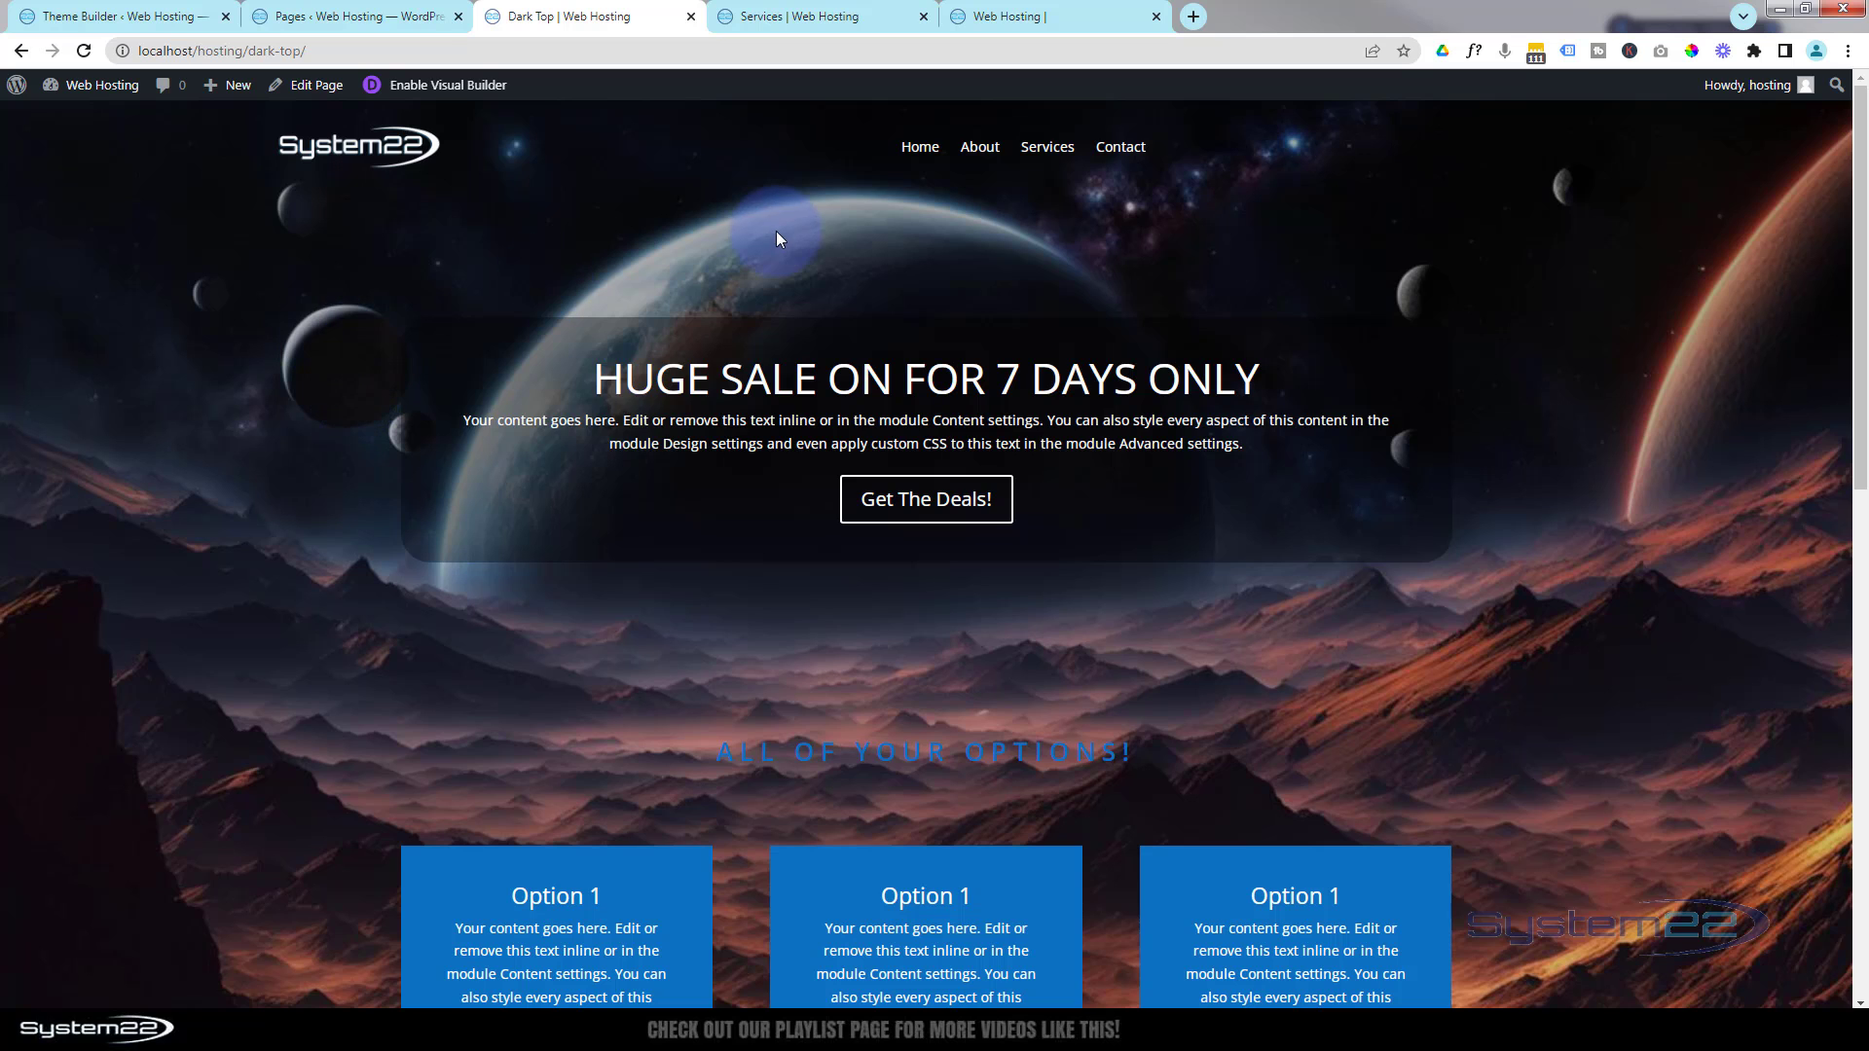
{"action": "left_click", "coordinate": [993, 156]}
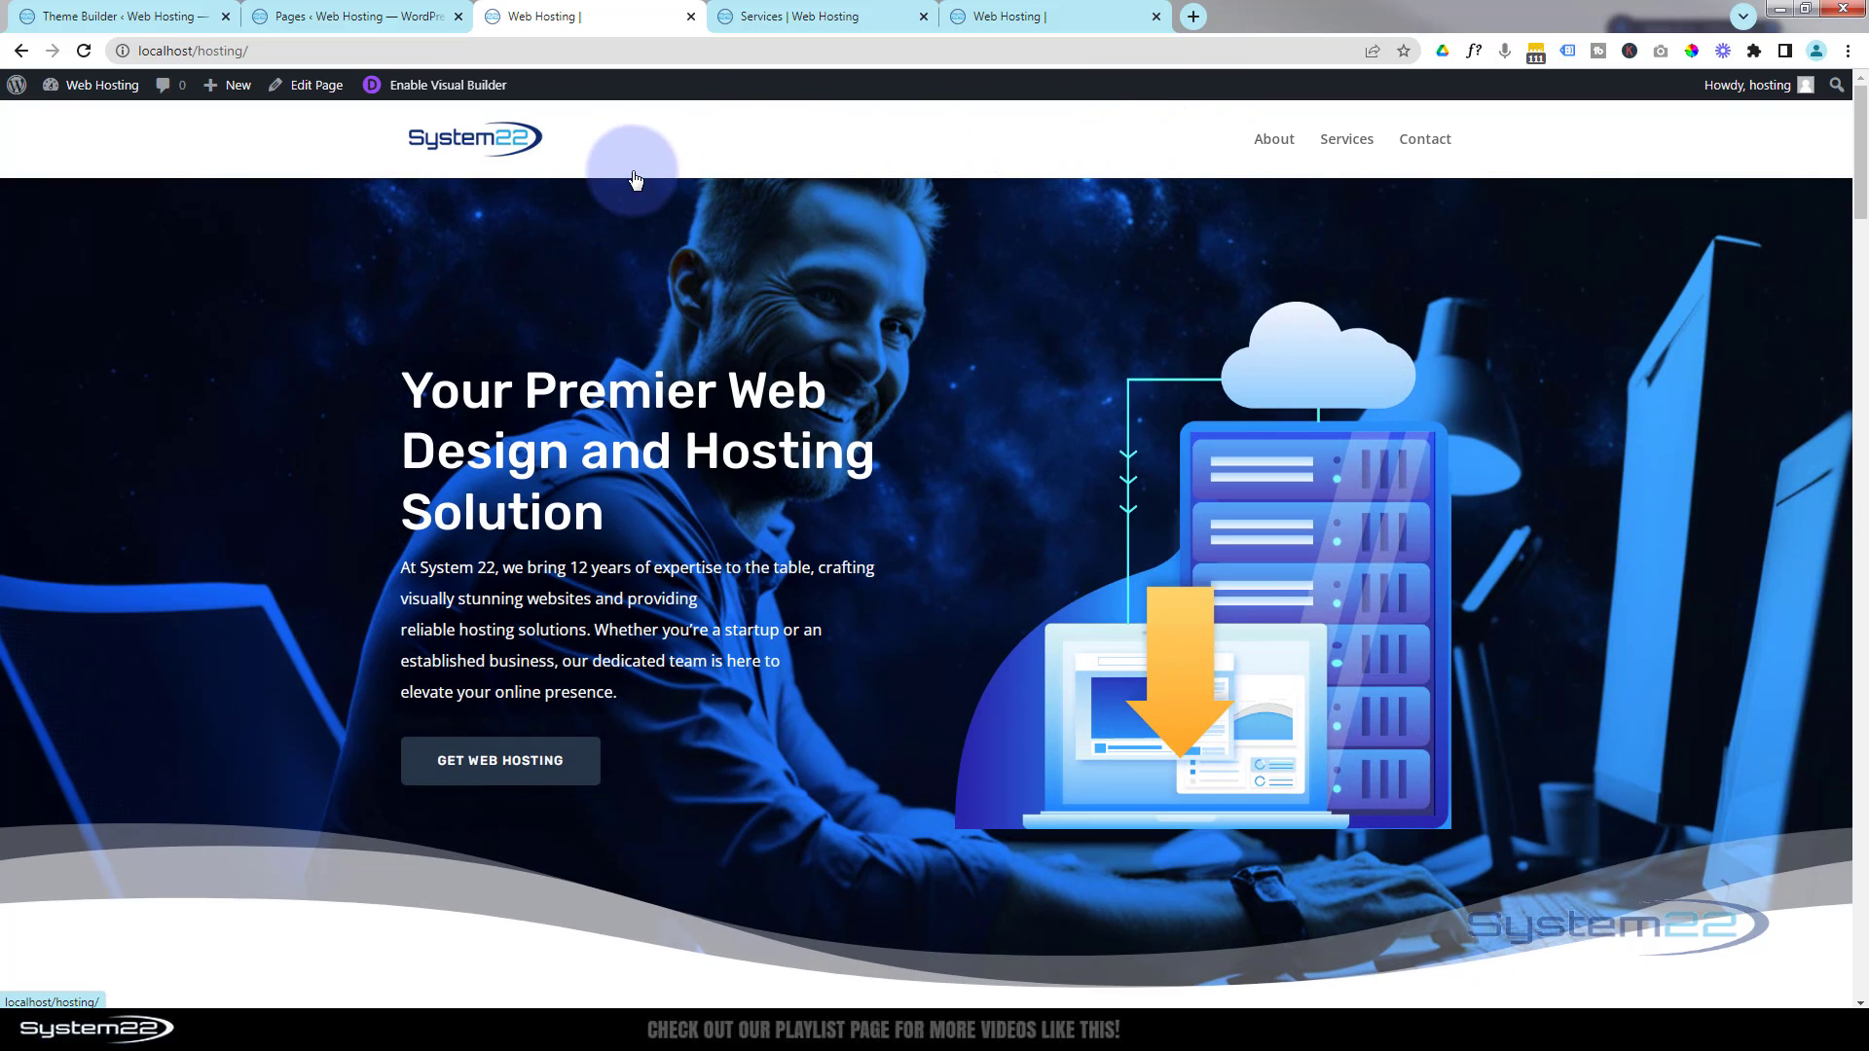
{"action": "left_click", "coordinate": [20, 52]}
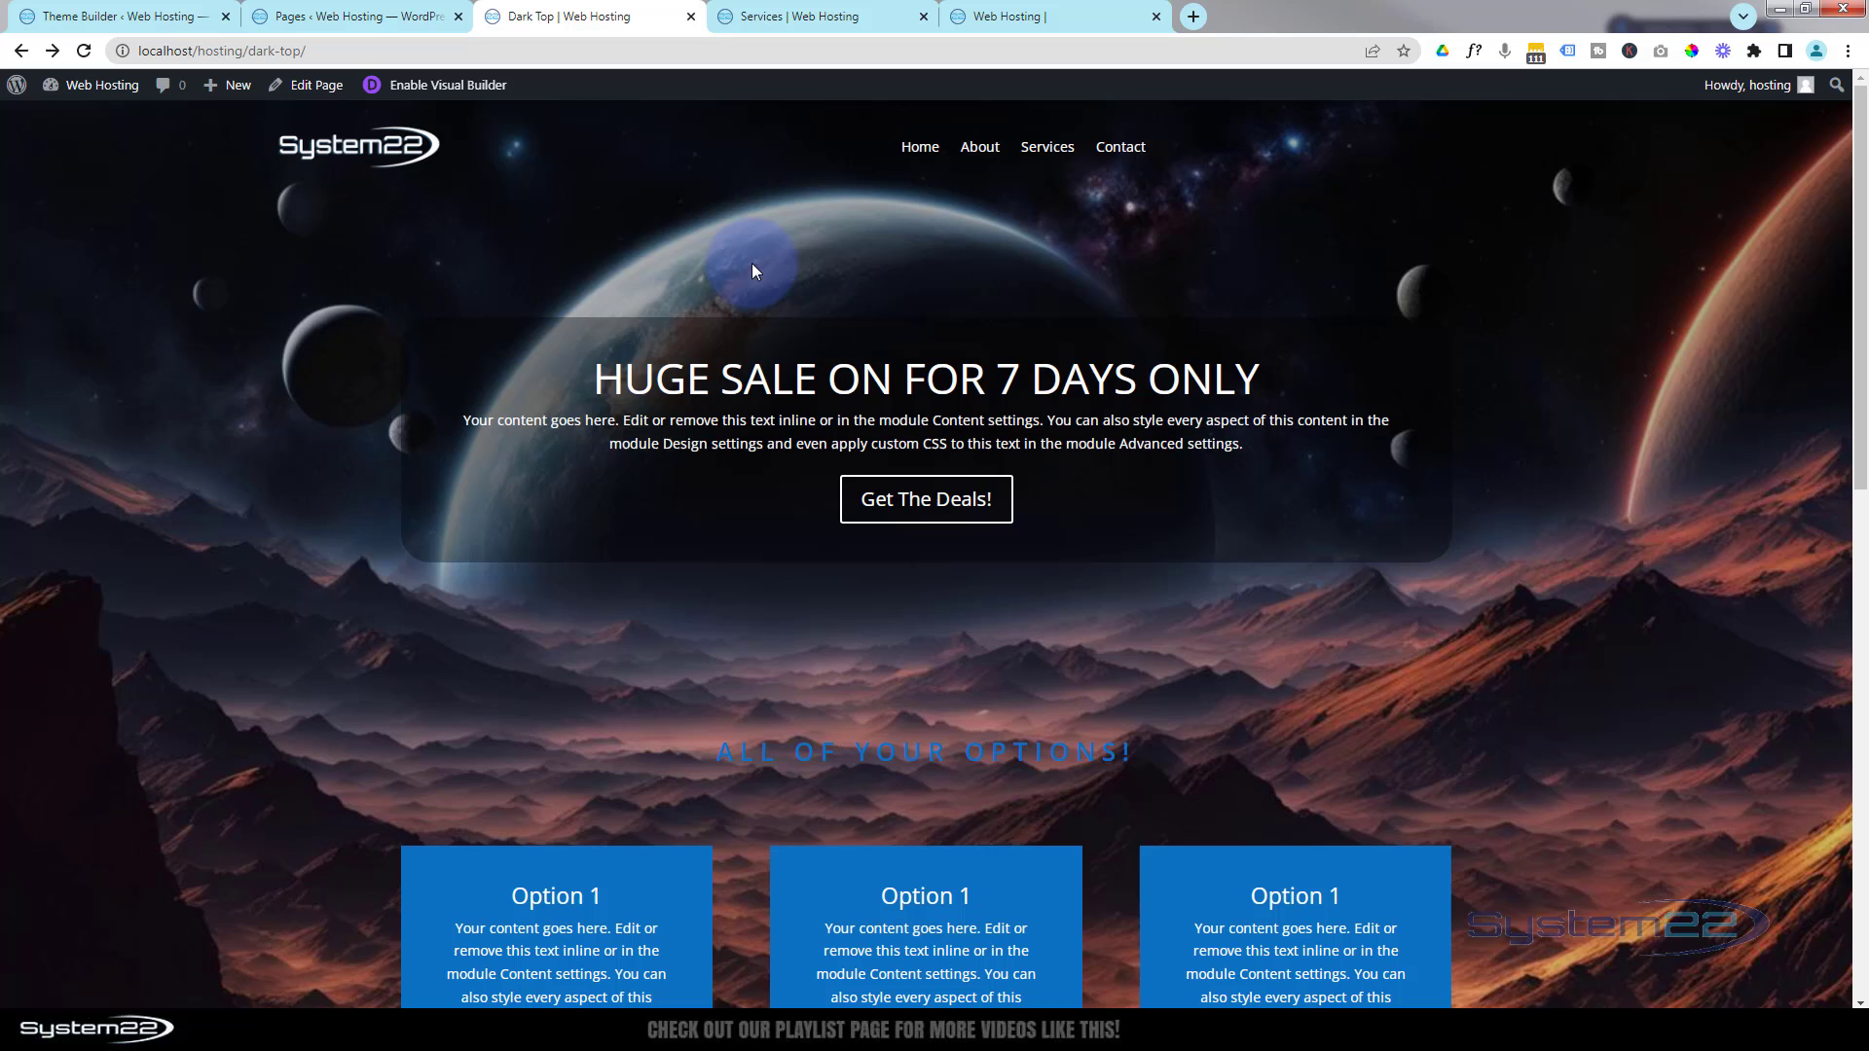
{"action": "scroll", "coordinate": [752, 270], "scroll_direction": "down", "scroll_amount": 6}
{"action": "scroll", "coordinate": [751, 271], "scroll_direction": "up", "scroll_amount": 4}
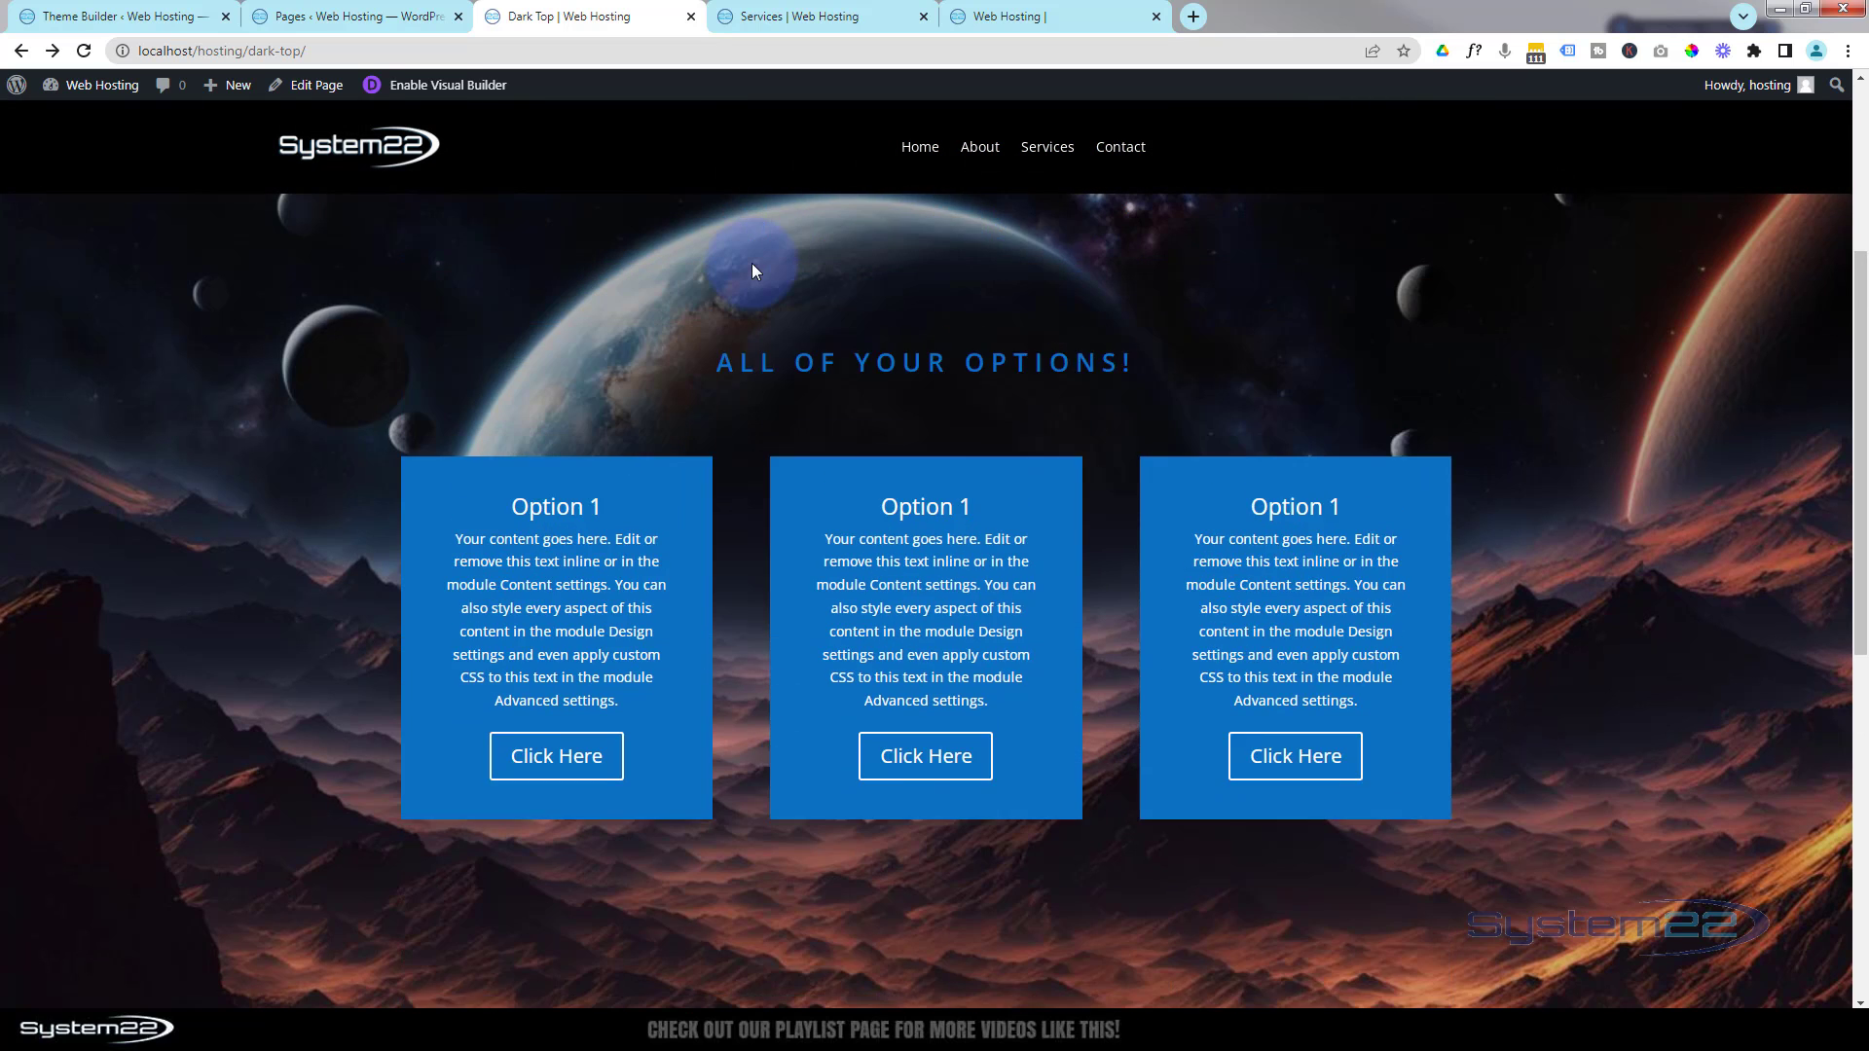
{"action": "scroll", "coordinate": [752, 271], "scroll_direction": "up", "scroll_amount": 2}
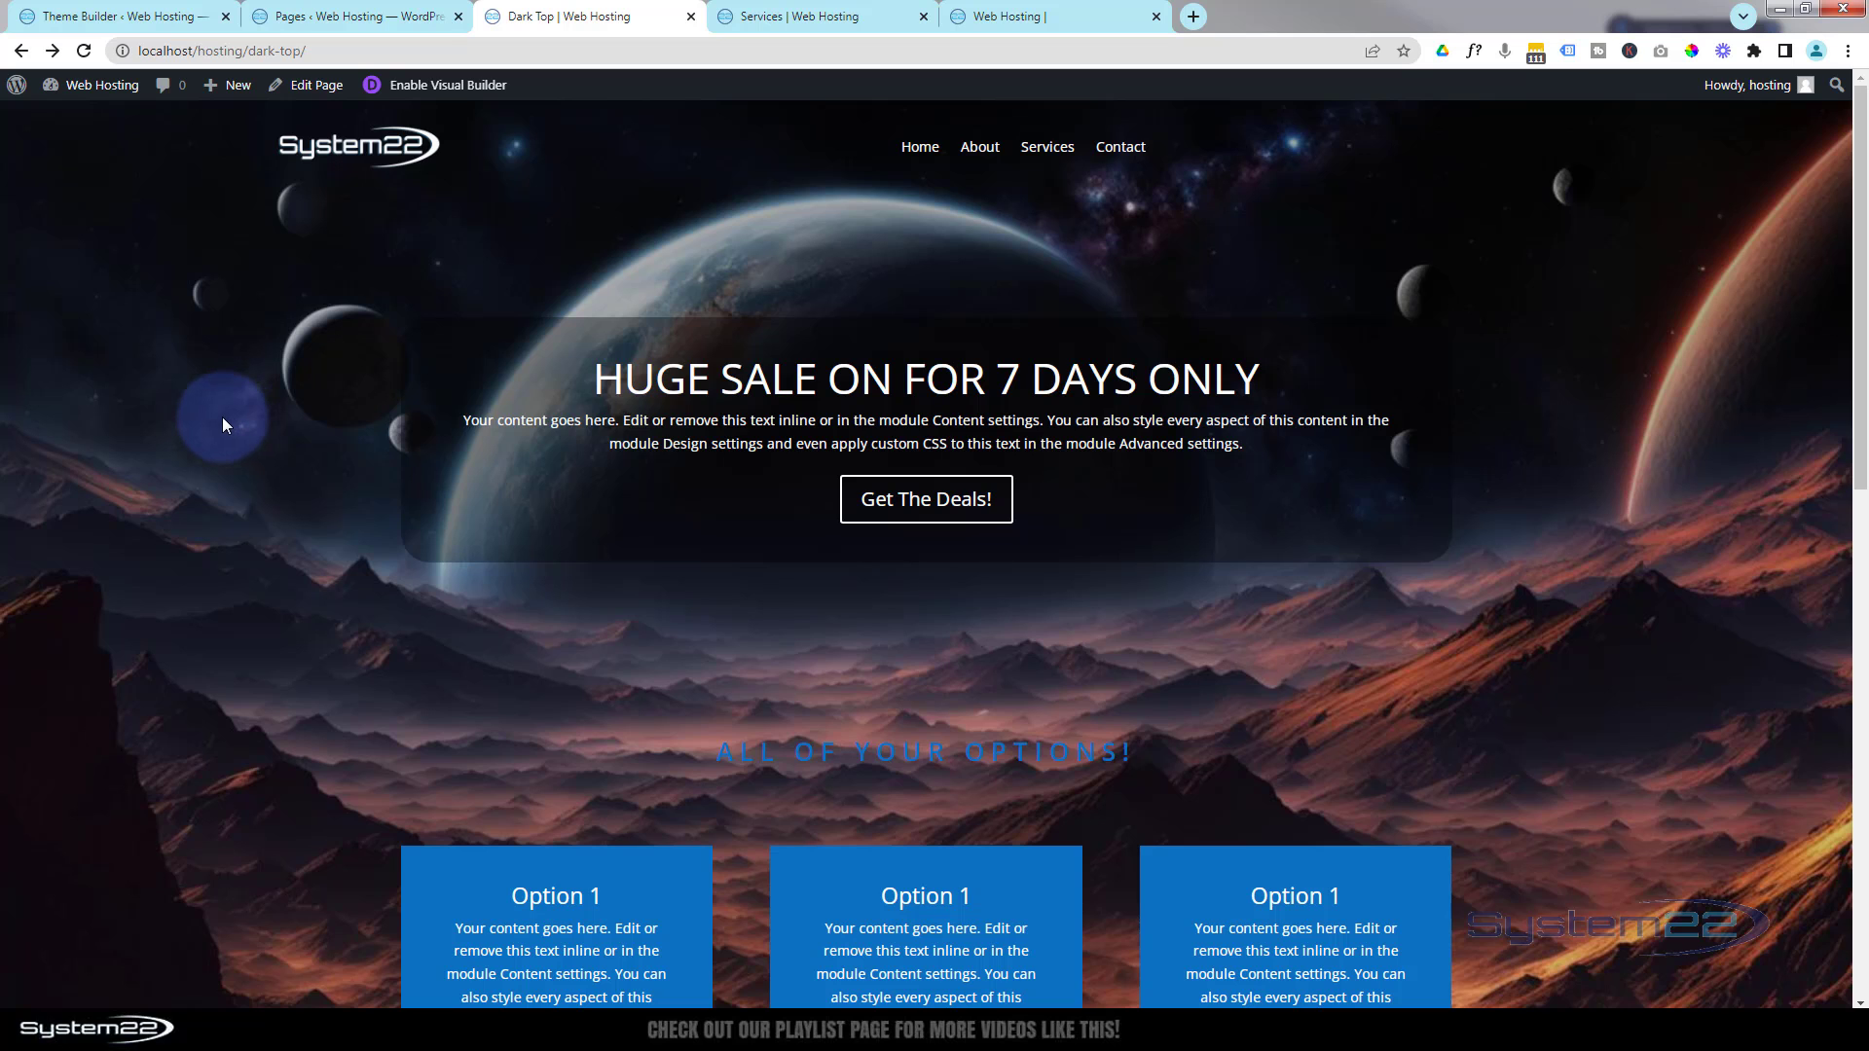
{"action": "scroll", "coordinate": [220, 418], "scroll_direction": "down", "scroll_amount": 8}
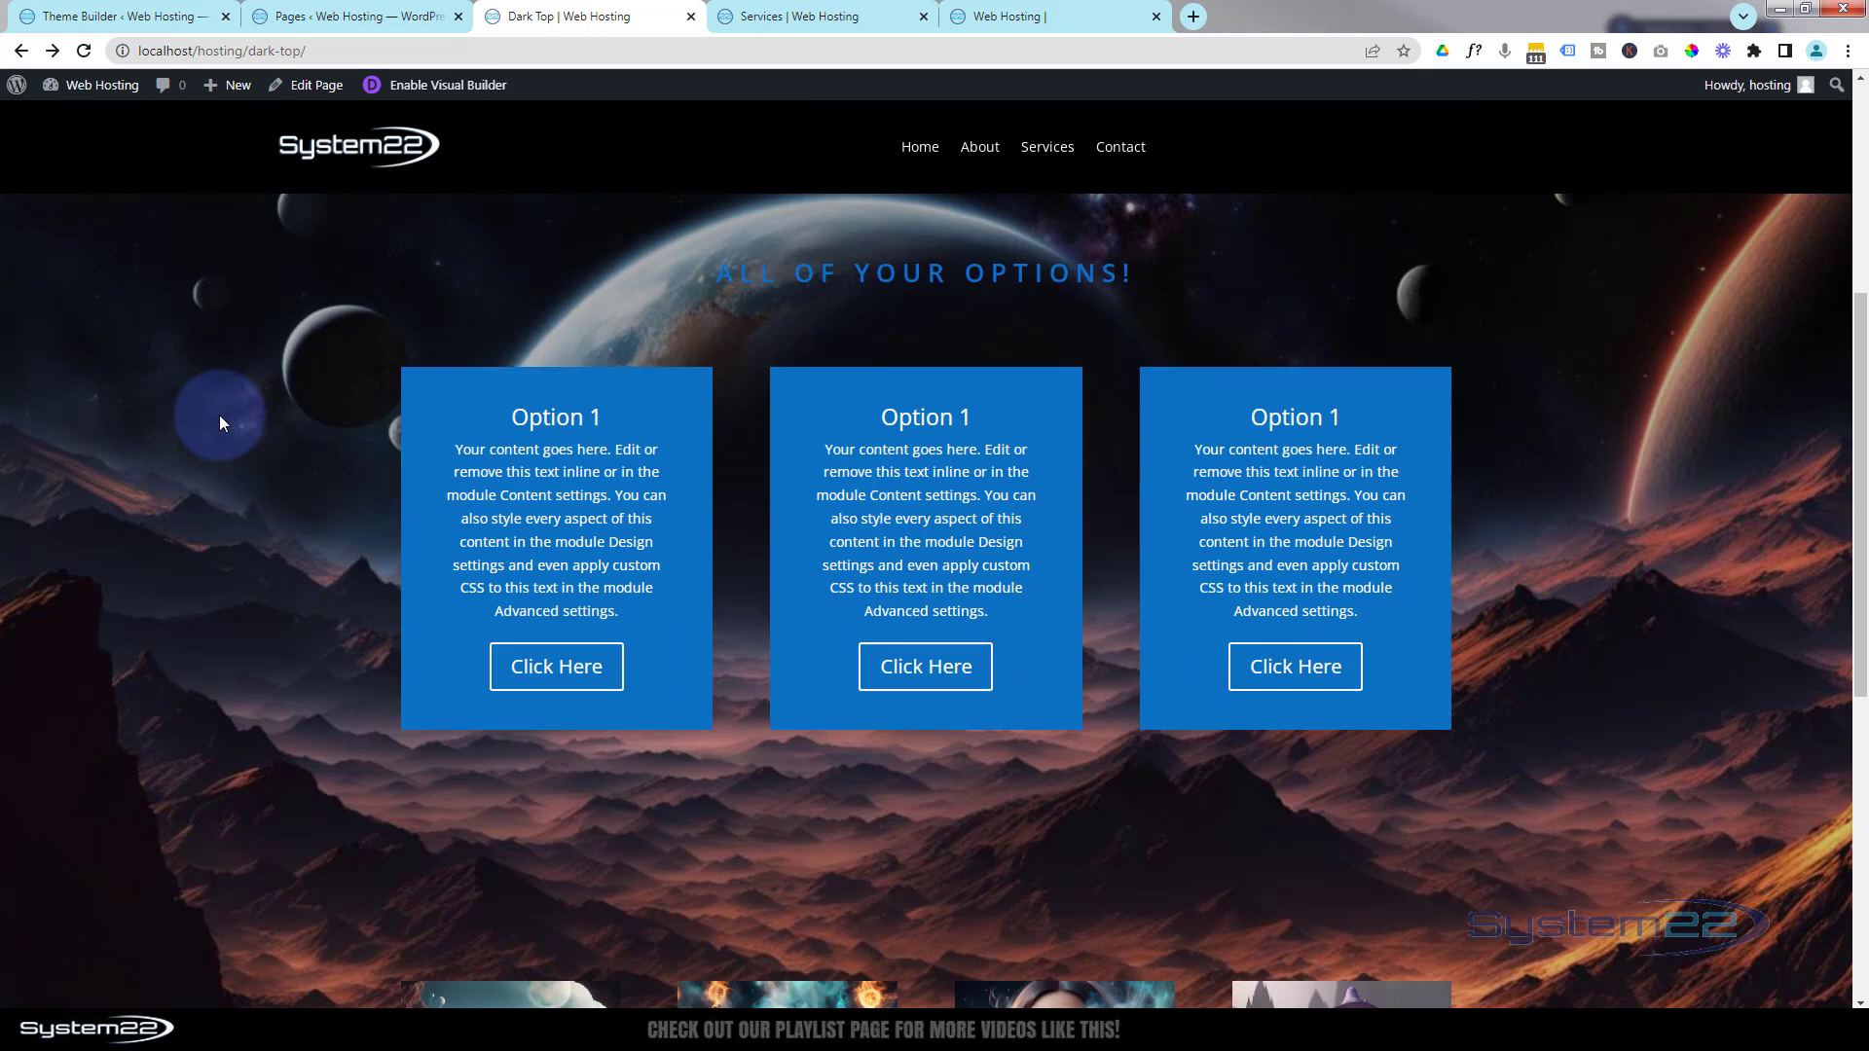
{"action": "scroll", "coordinate": [219, 415], "scroll_direction": "down", "scroll_amount": 1}
{"action": "scroll", "coordinate": [219, 415], "scroll_direction": "up", "scroll_amount": 5}
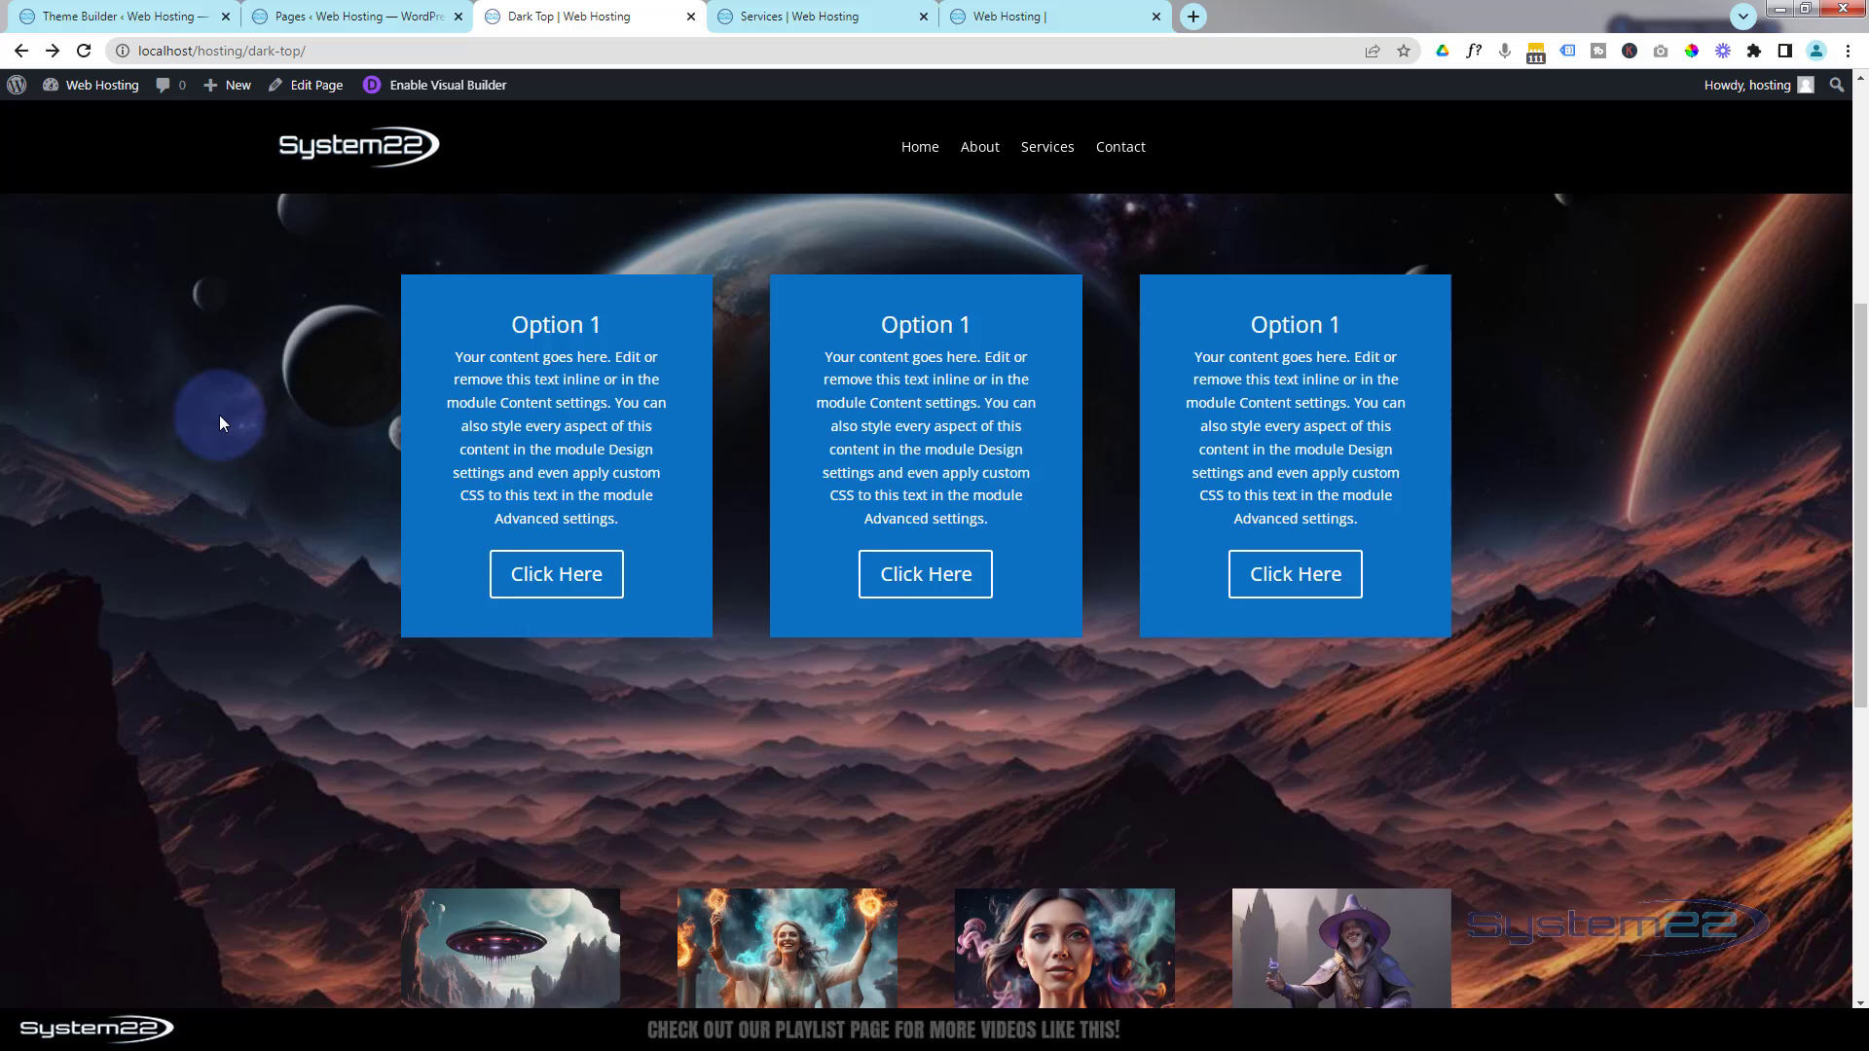
{"action": "scroll", "coordinate": [219, 414], "scroll_direction": "up", "scroll_amount": 3}
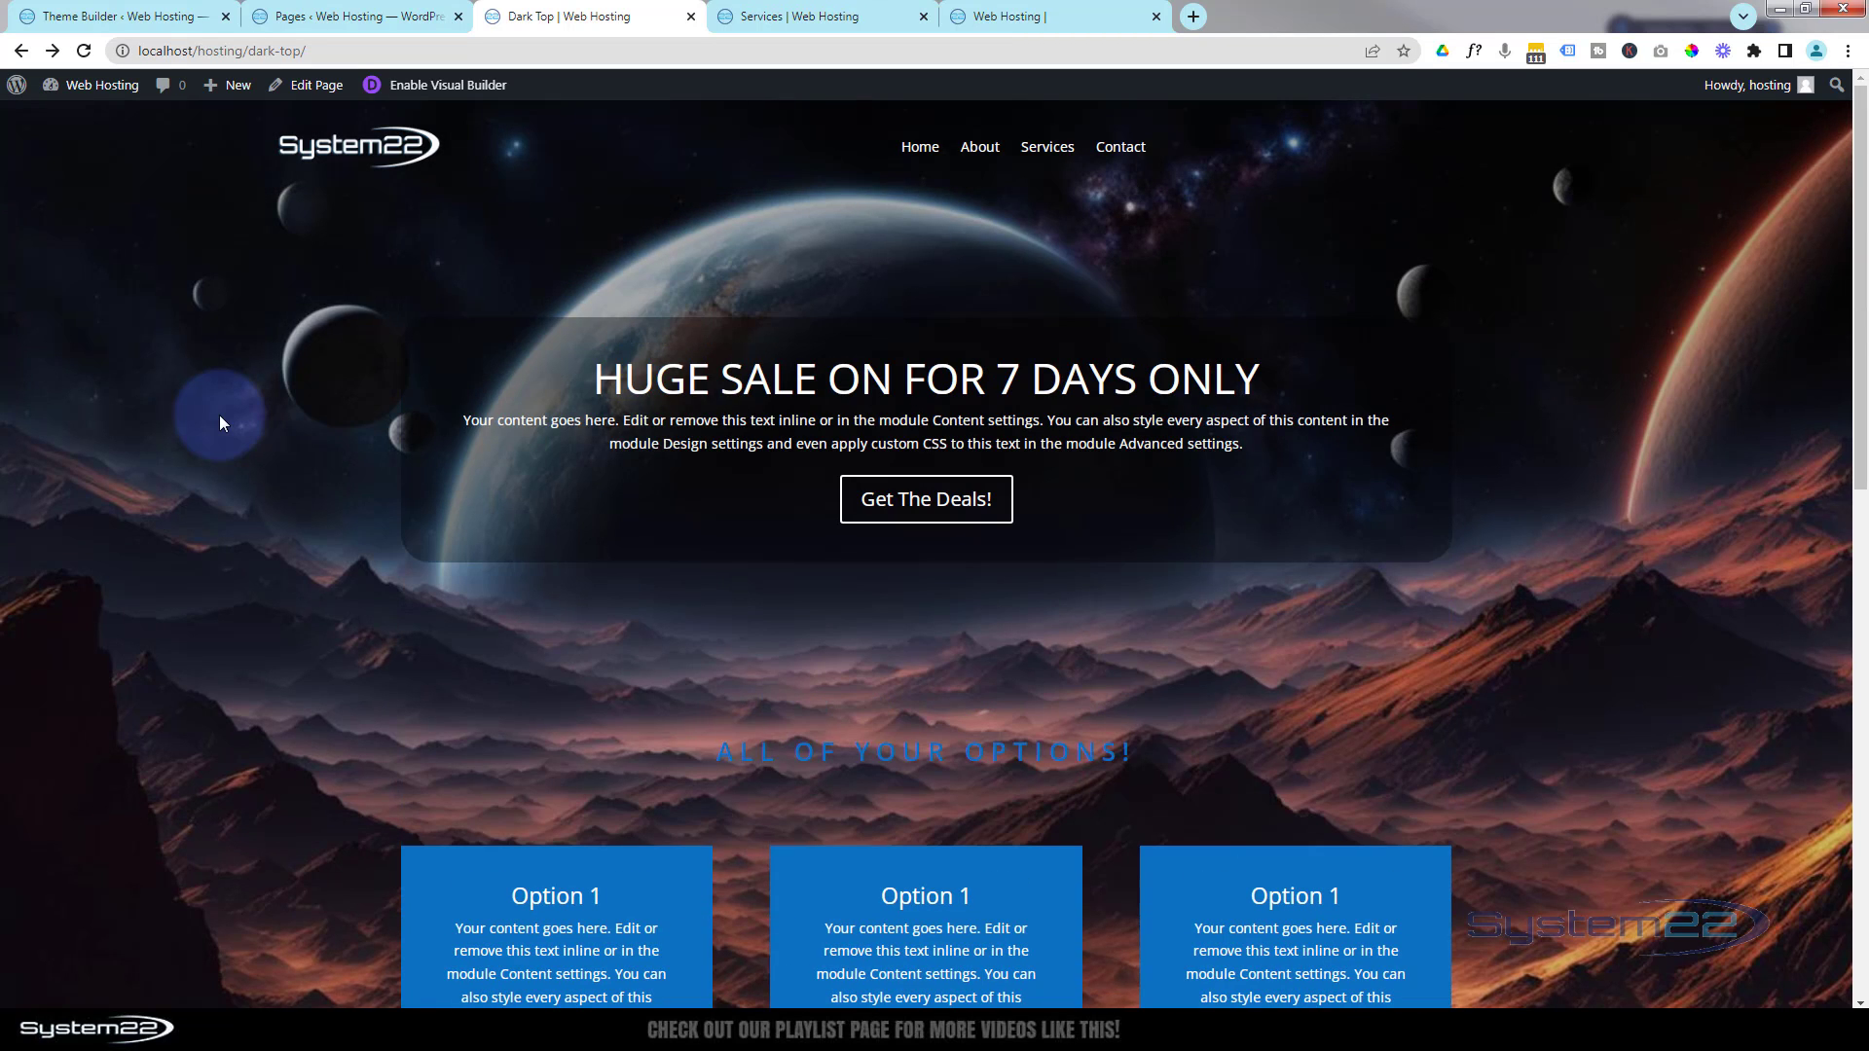